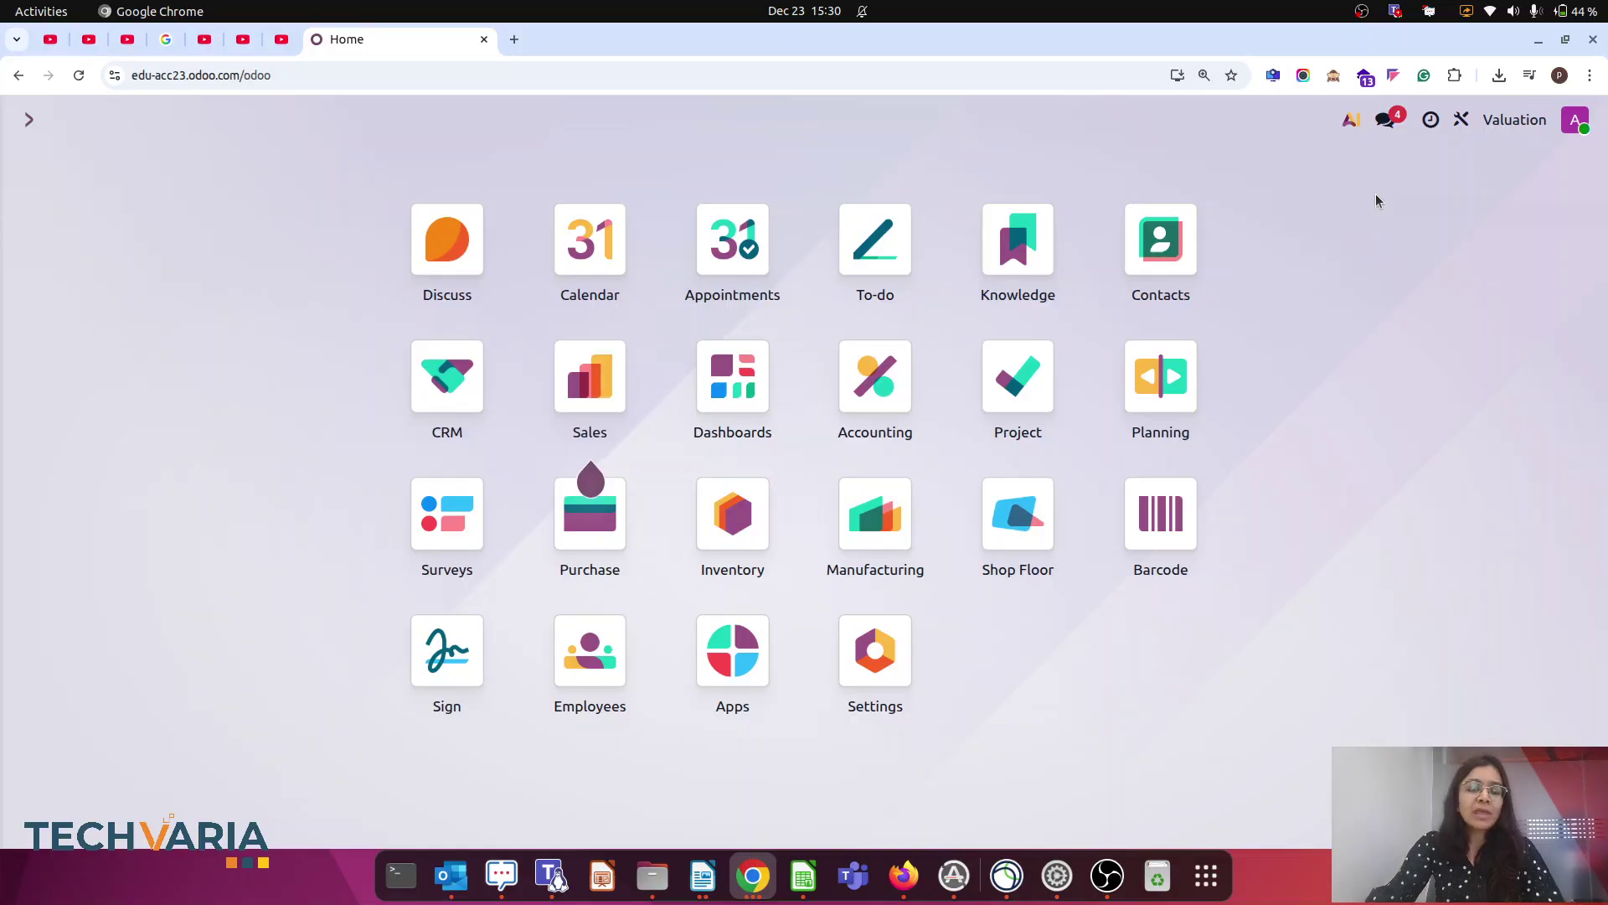
Step: Switch to the opening stock import sheet in LibreOffice Calc and review its product, quantity and cost columns
left_click(804, 876)
left_click(530, 582)
left_click_drag(147, 245, 186, 427)
left_click_drag(444, 237, 427, 452)
left_click_drag(528, 237, 543, 425)
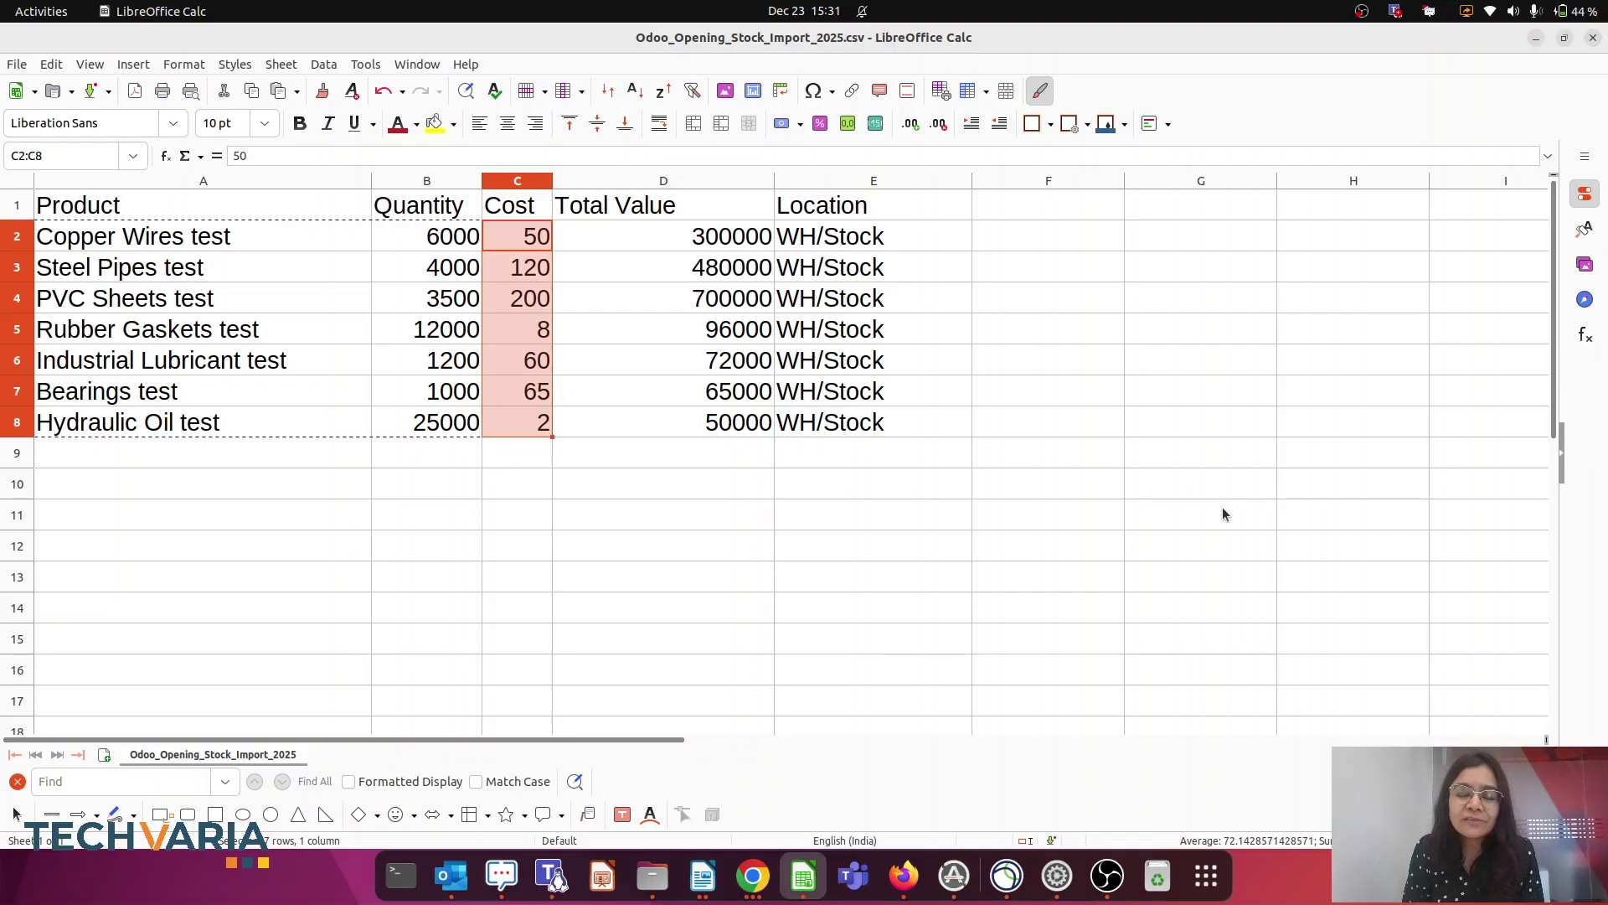
Step: Switch to Odoo in Chrome, set the company's Inventory Valuation to Perpetual (at invoicing) in Settings, and save
left_click(753, 876)
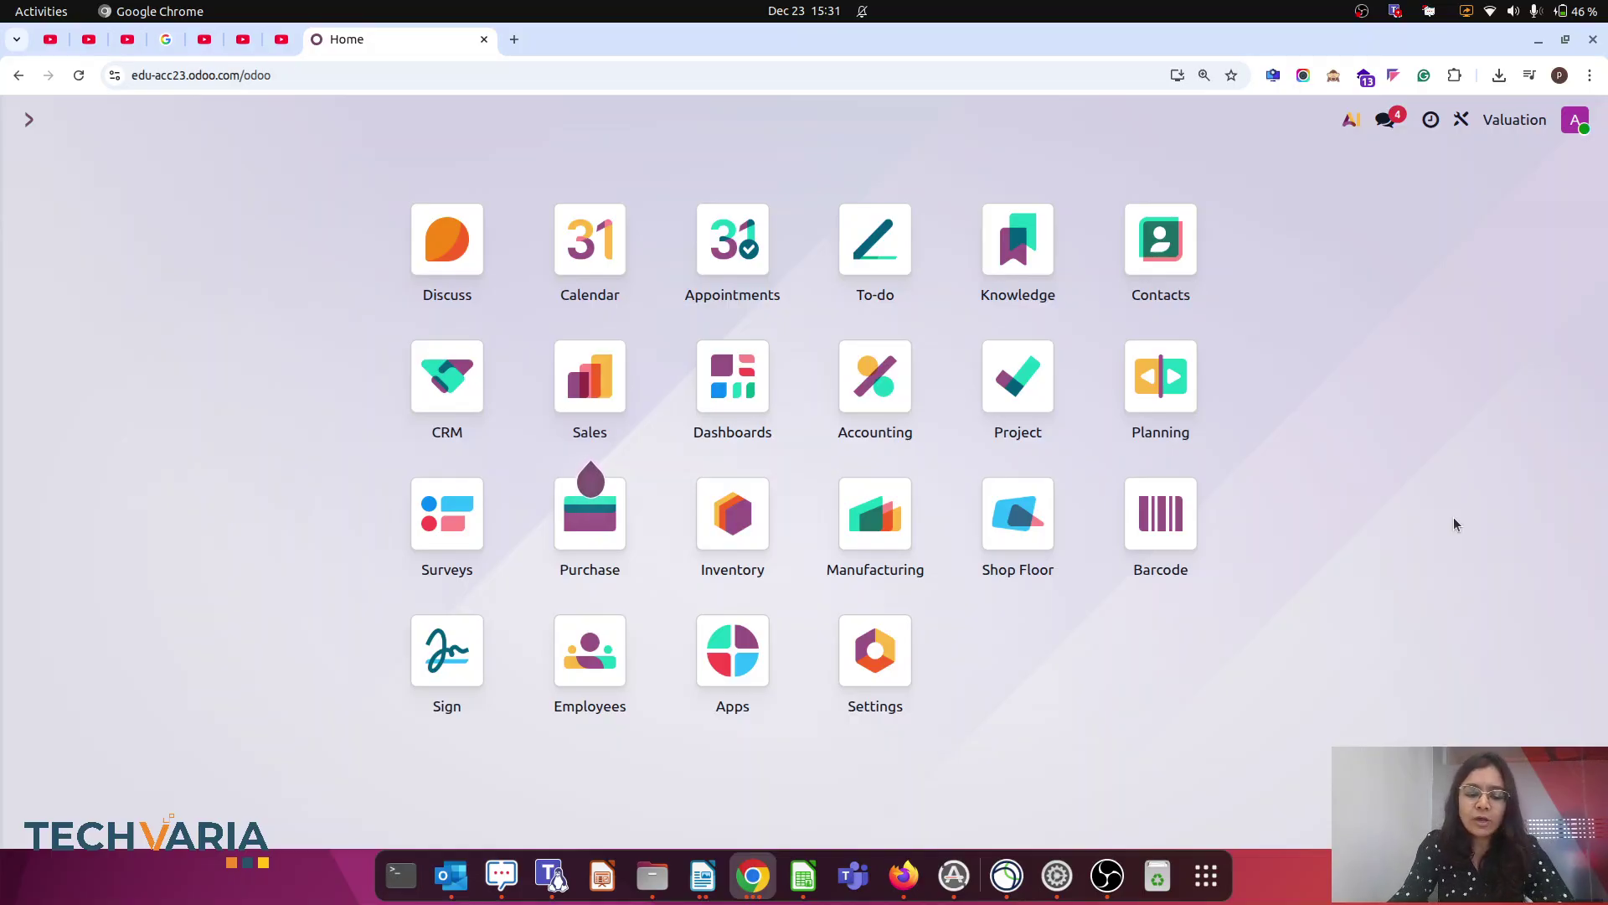
type("set")
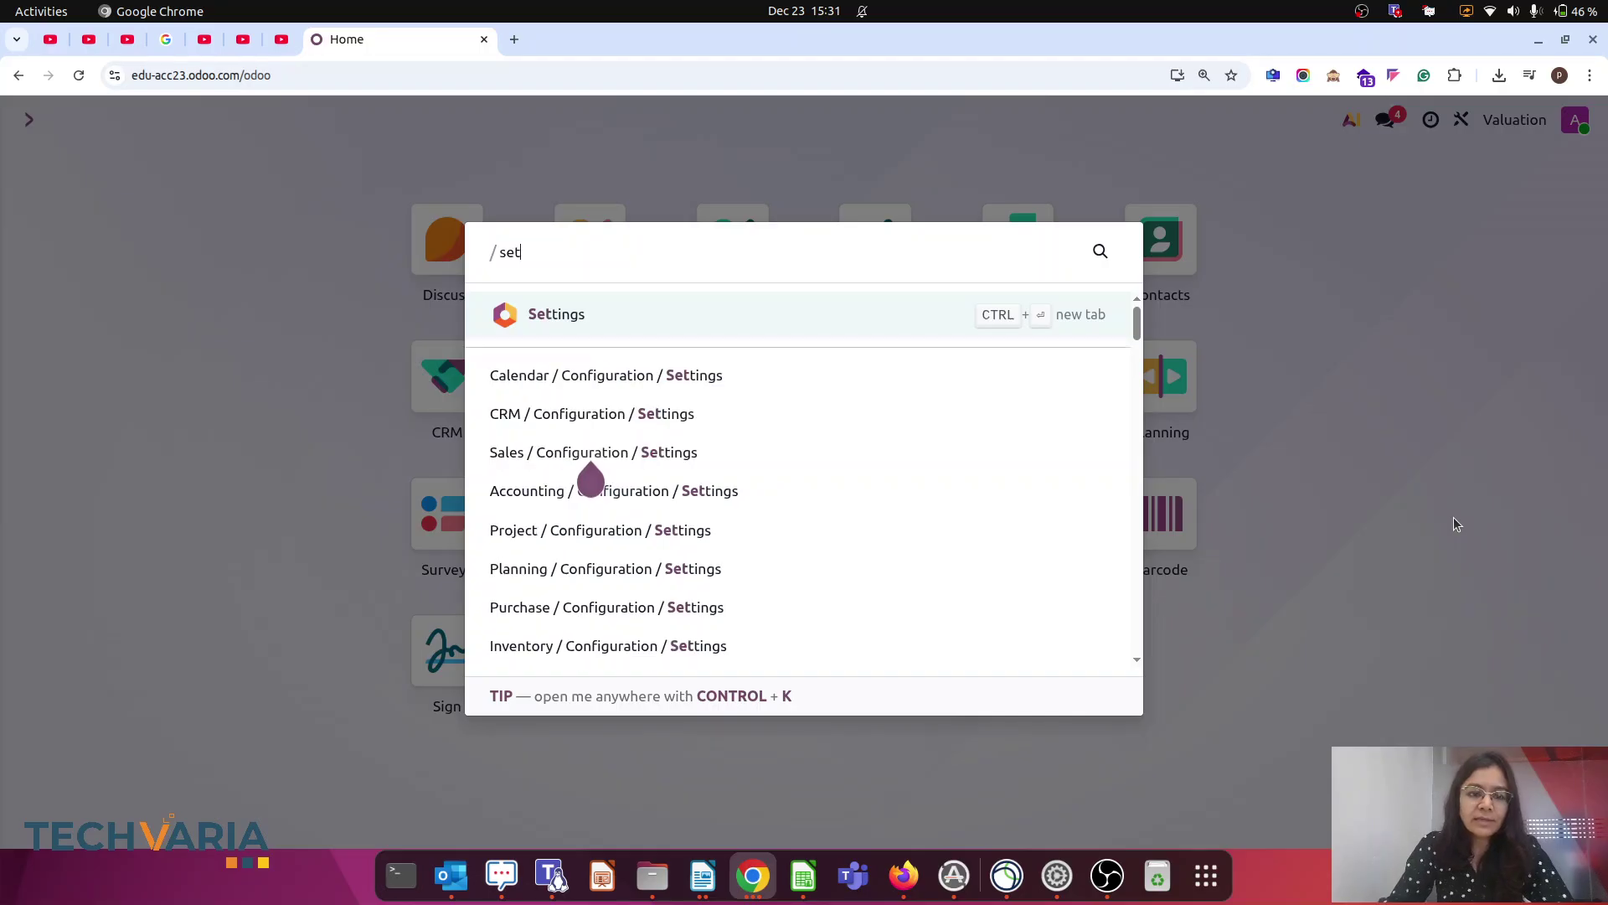
left_click(566, 325)
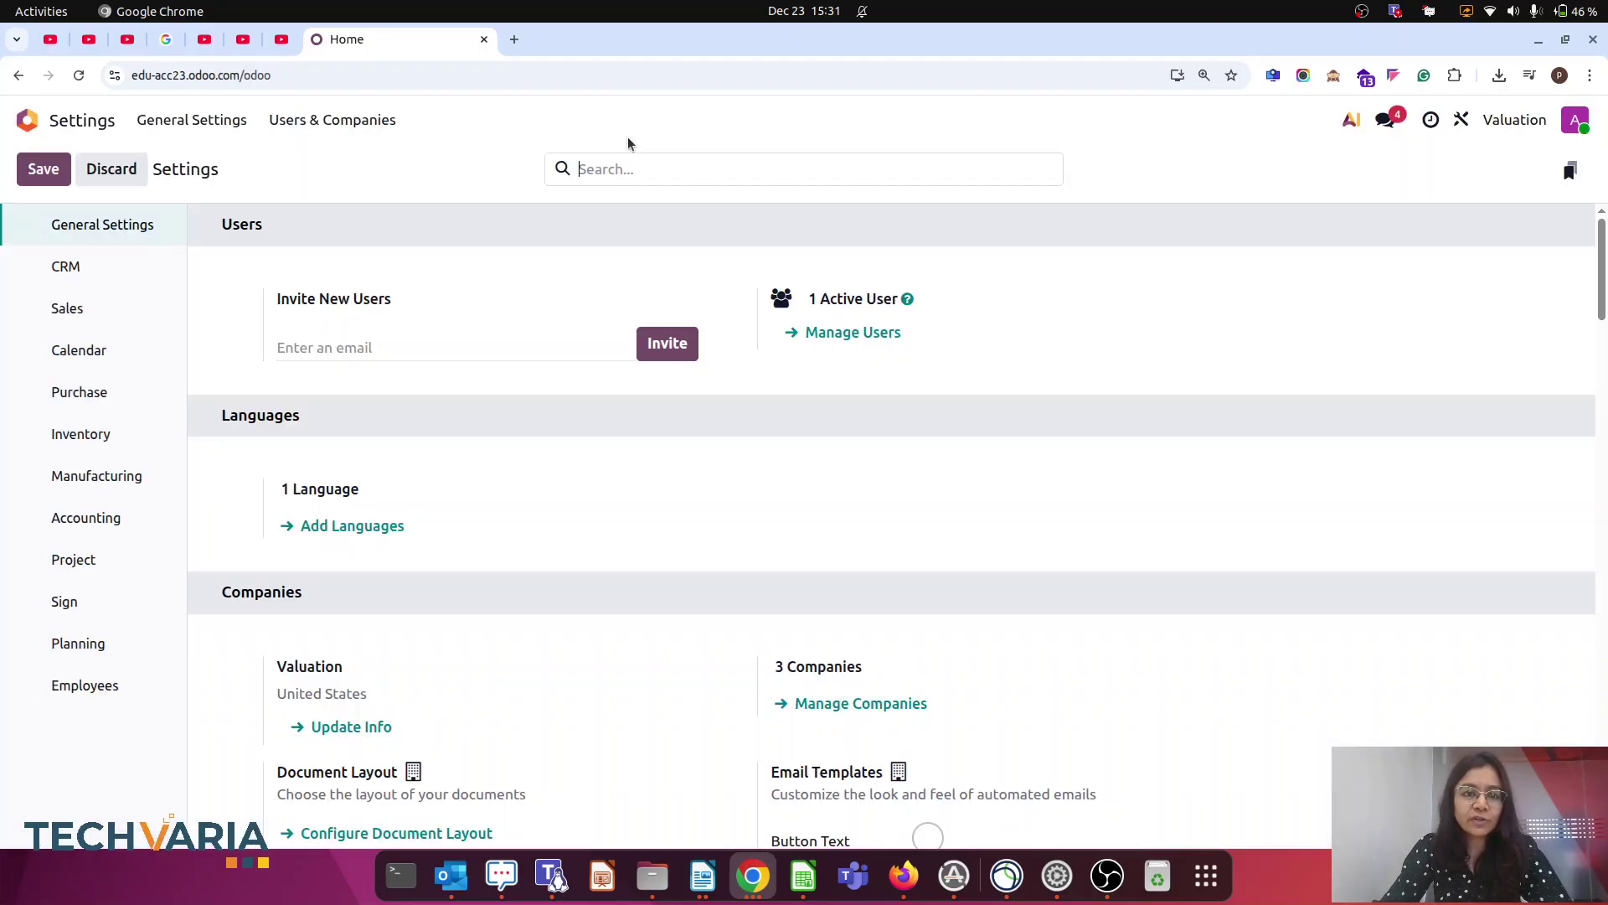
type("valu")
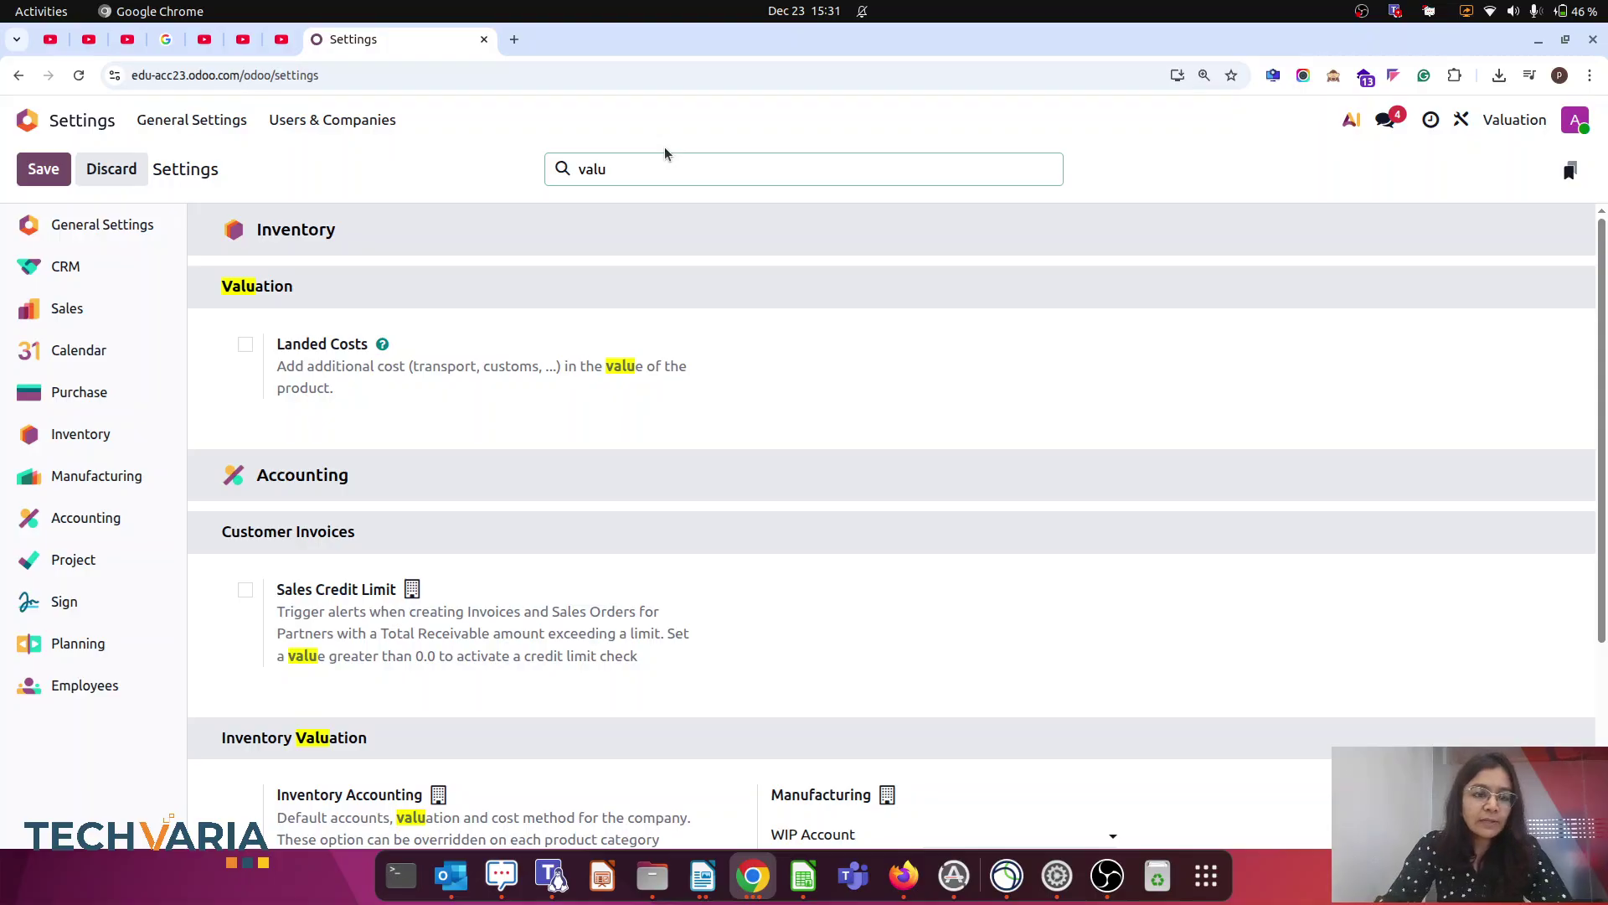
scroll(754, 592, "down", 2)
scroll(755, 592, "down", 1)
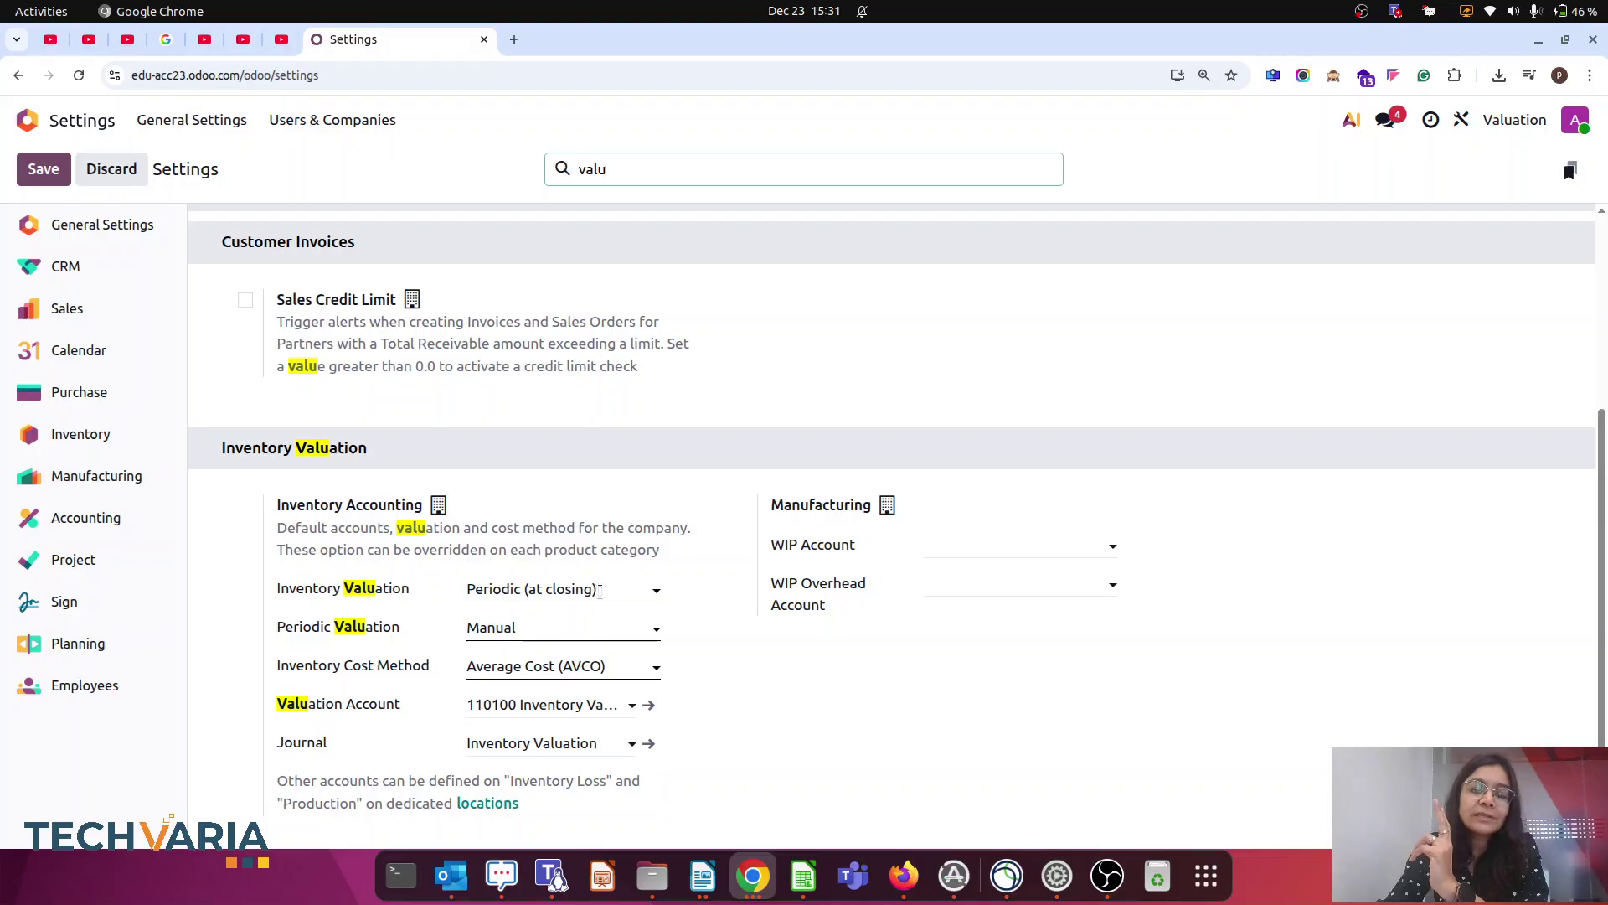
left_click(599, 591)
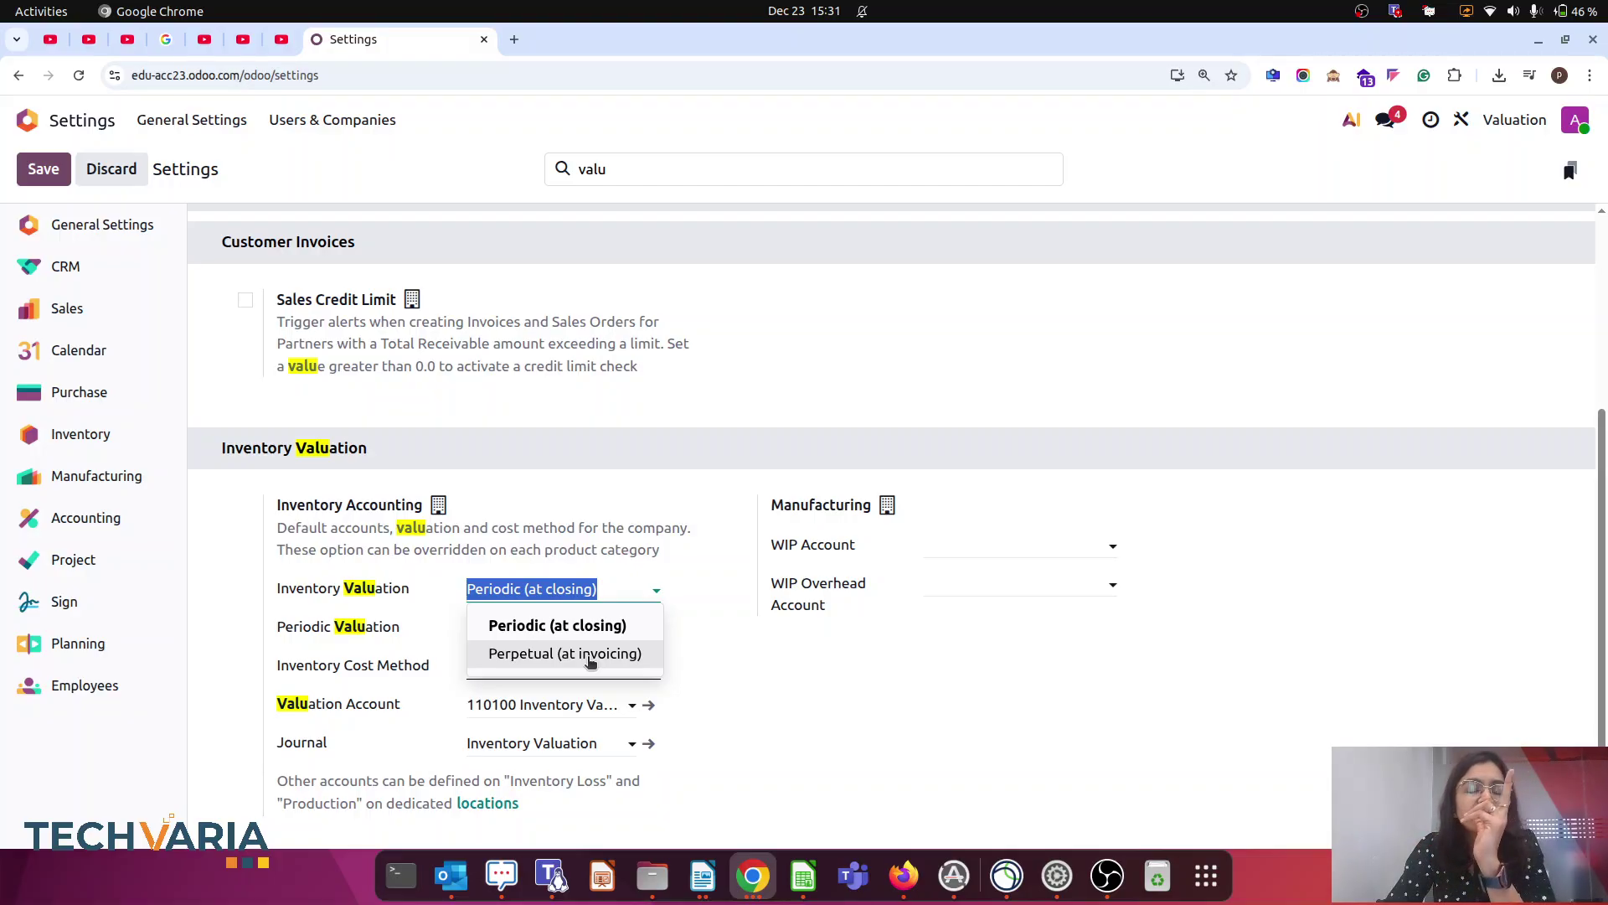
left_click(590, 662)
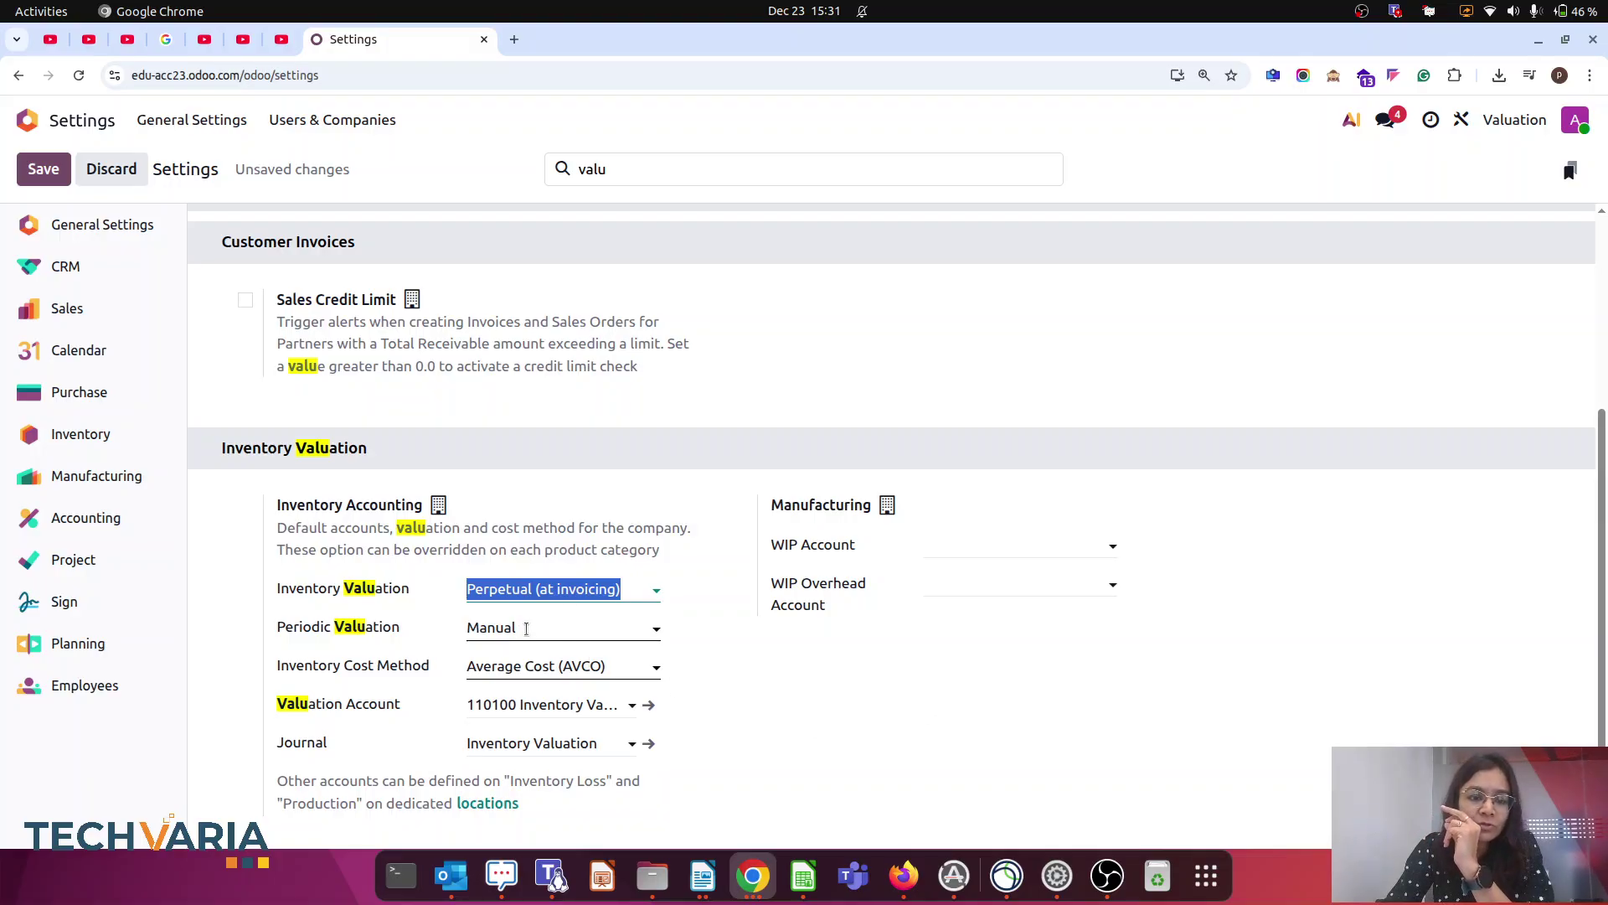
left_click(44, 168)
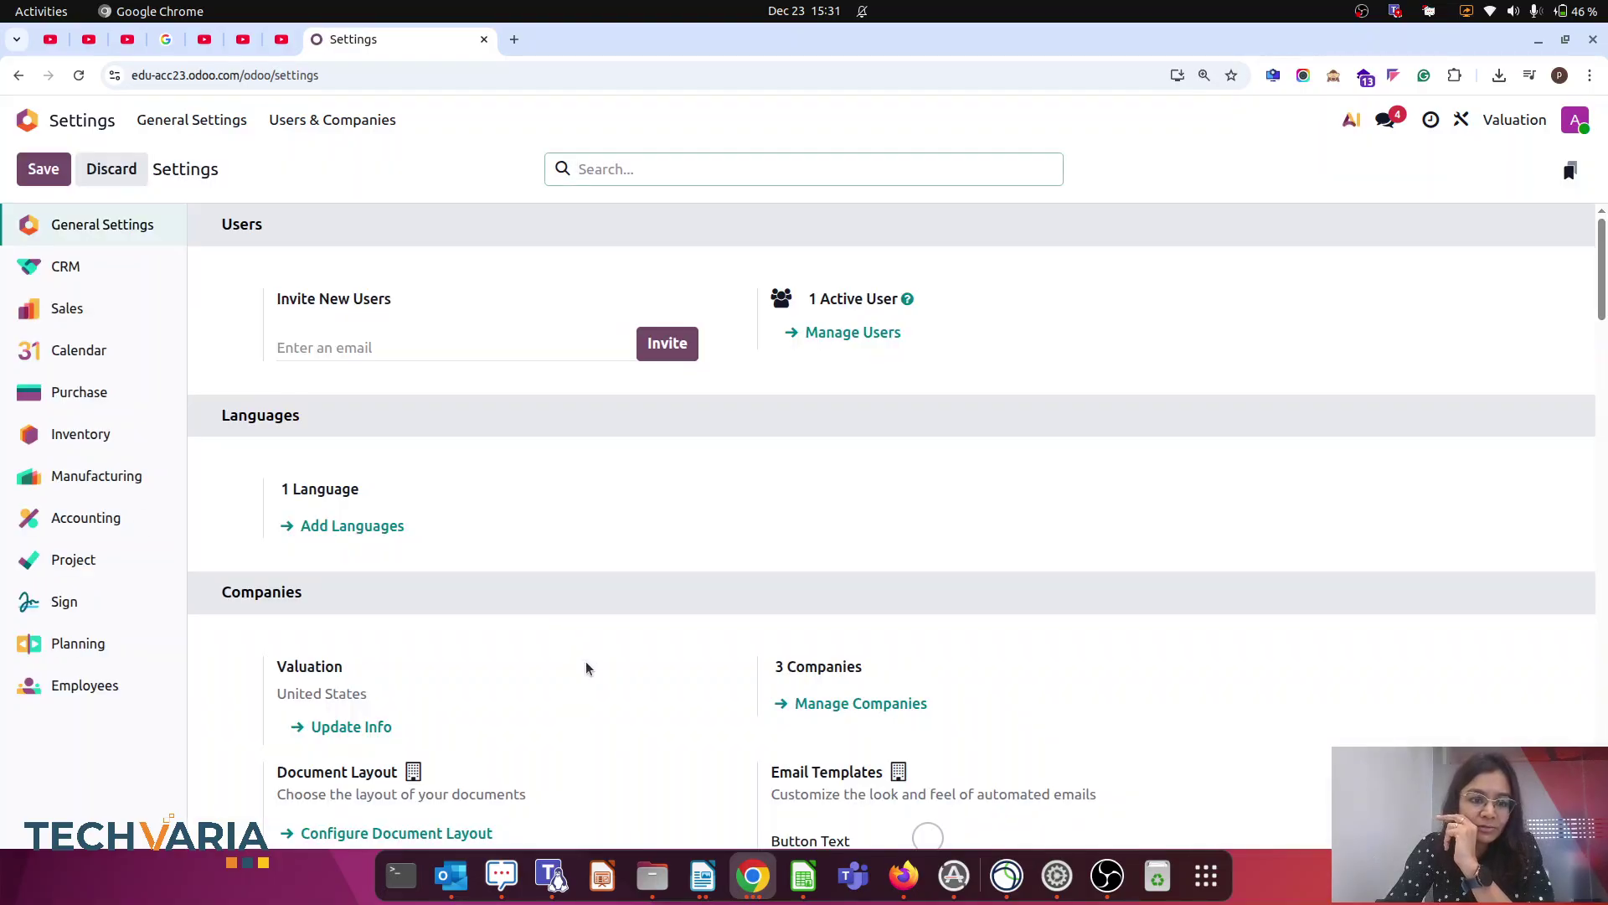
Step: Check the saved Inventory Valuation settings for valuation, periodic valuation, cost method, account and journal
scroll(587, 418, "down", 6)
left_click(614, 172)
type("val")
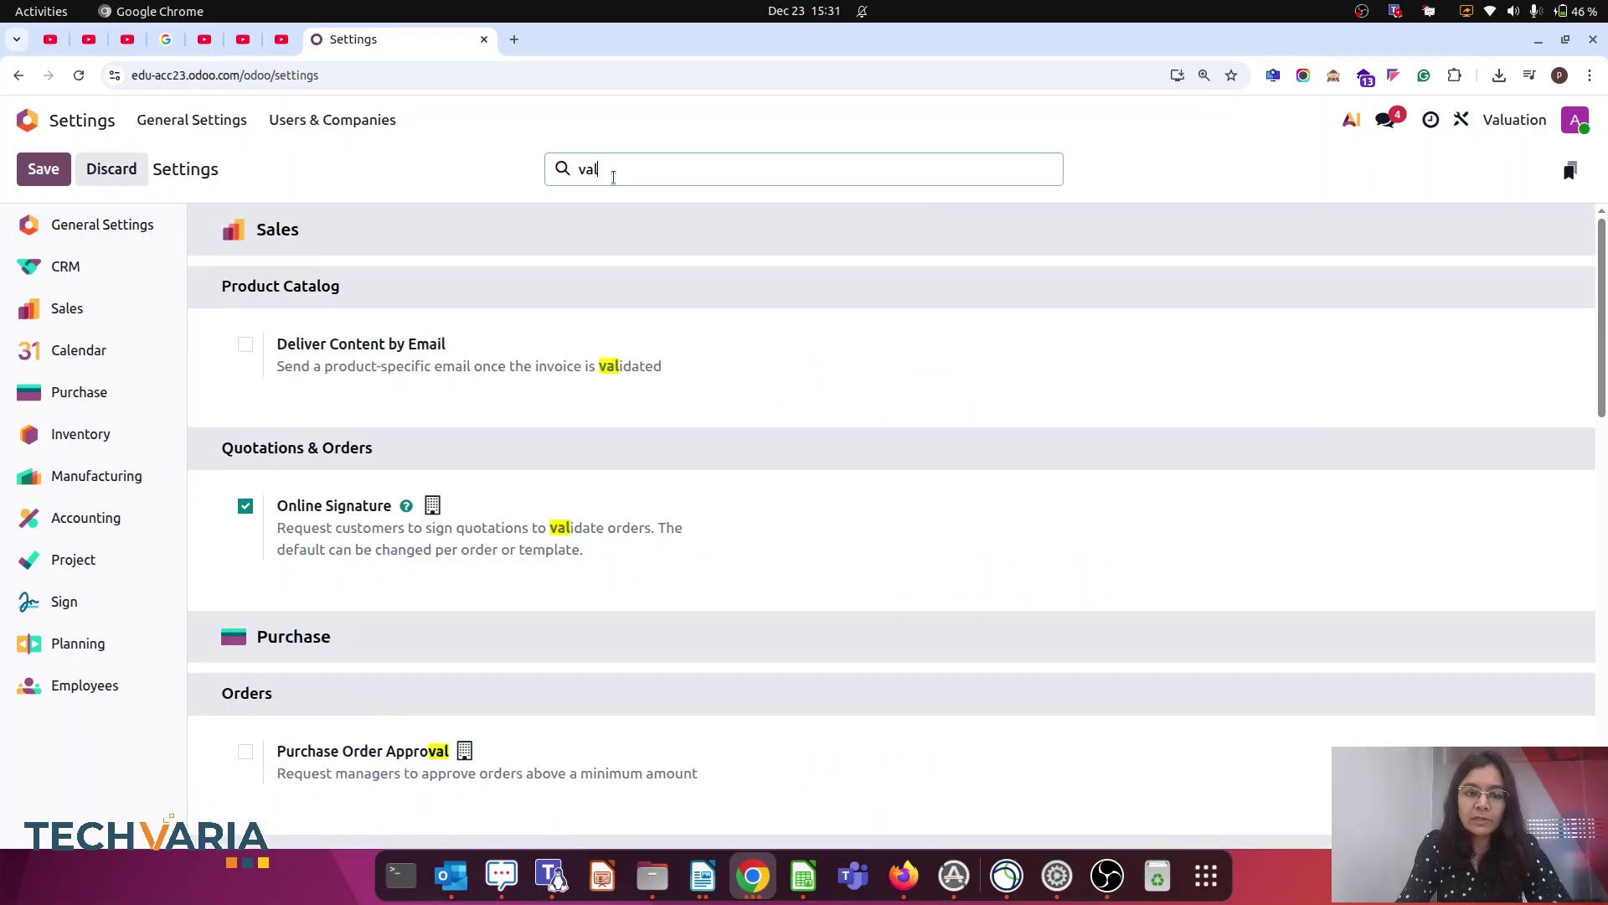
scroll(879, 387, "down", 8)
scroll(841, 553, "down", 5)
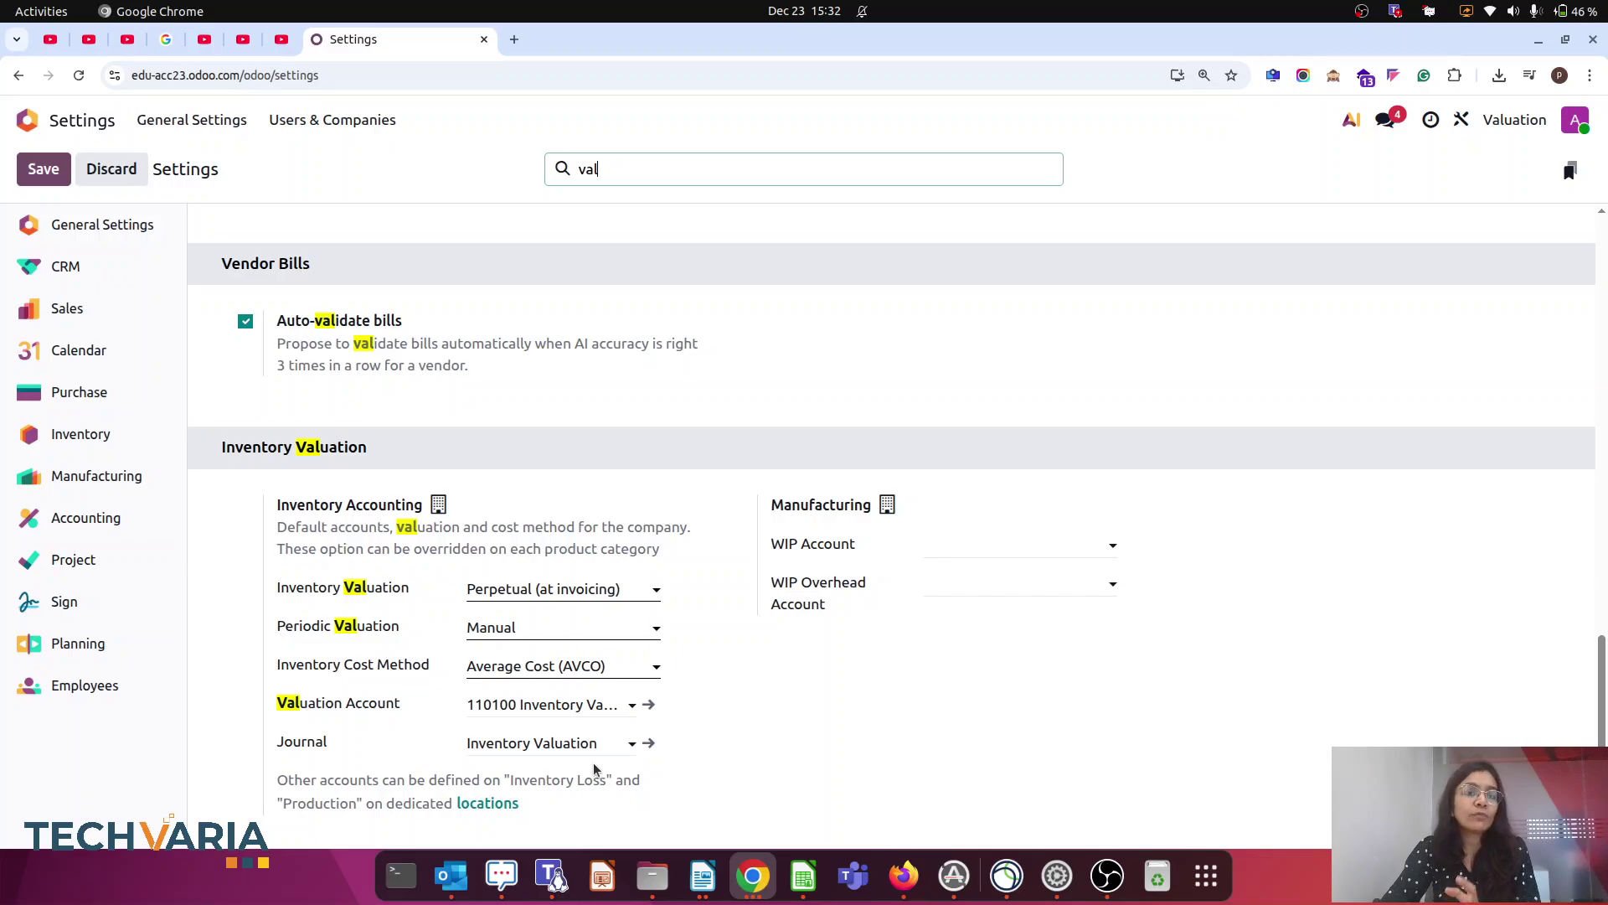
left_click(43, 176)
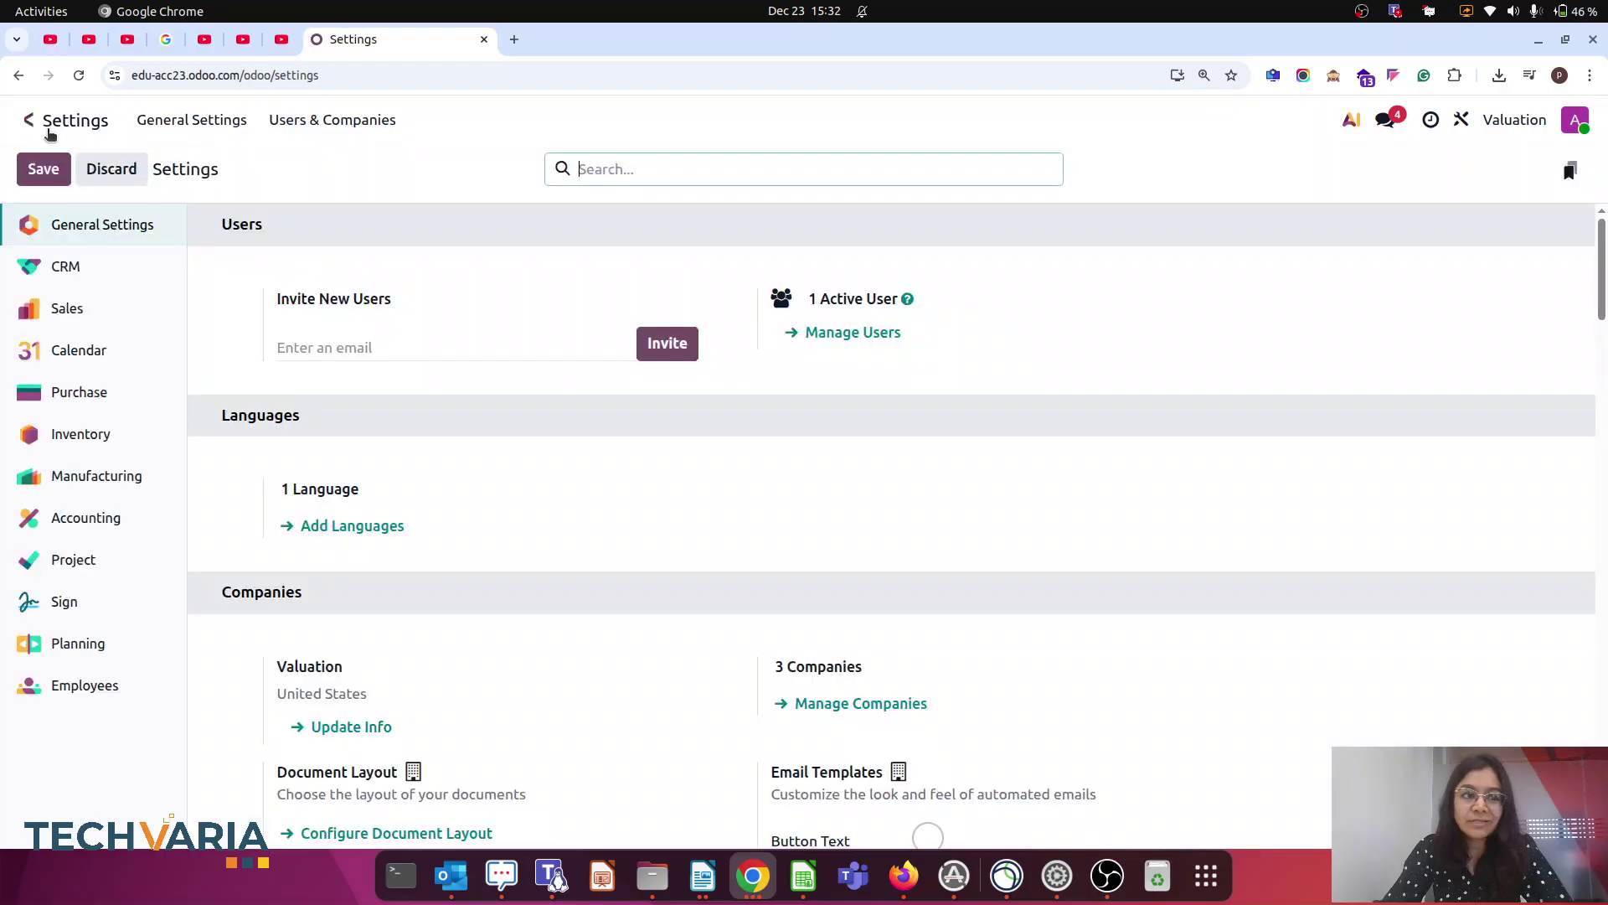
Step: Open the Raw product category to review its costing method, inventory valuation and account properties
left_click(27, 121)
type("pro")
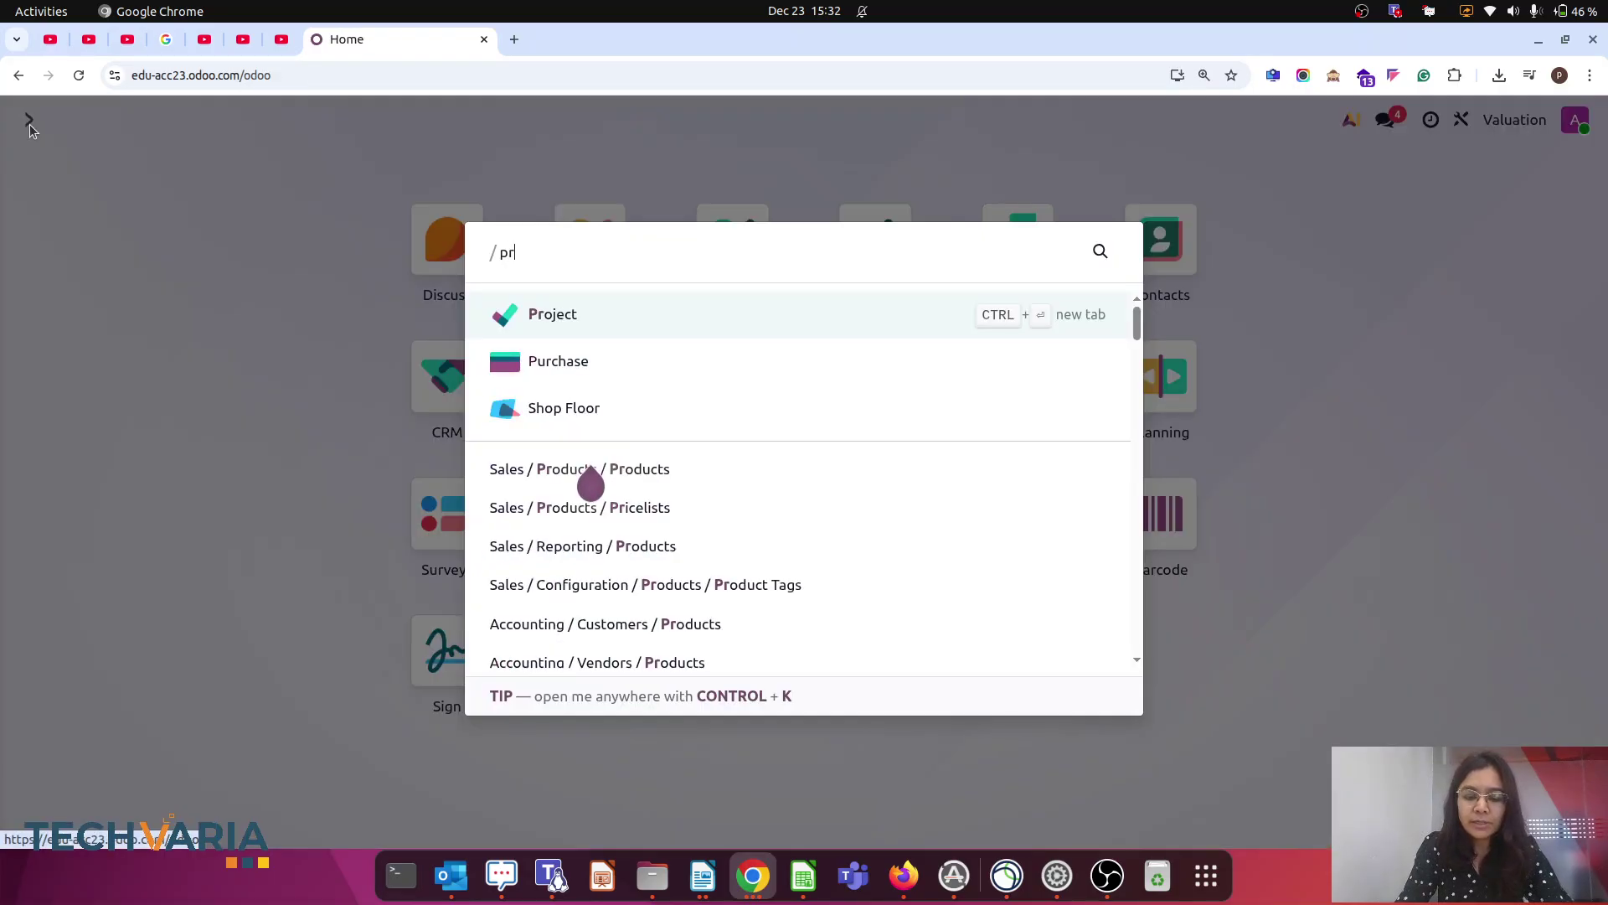
type("d")
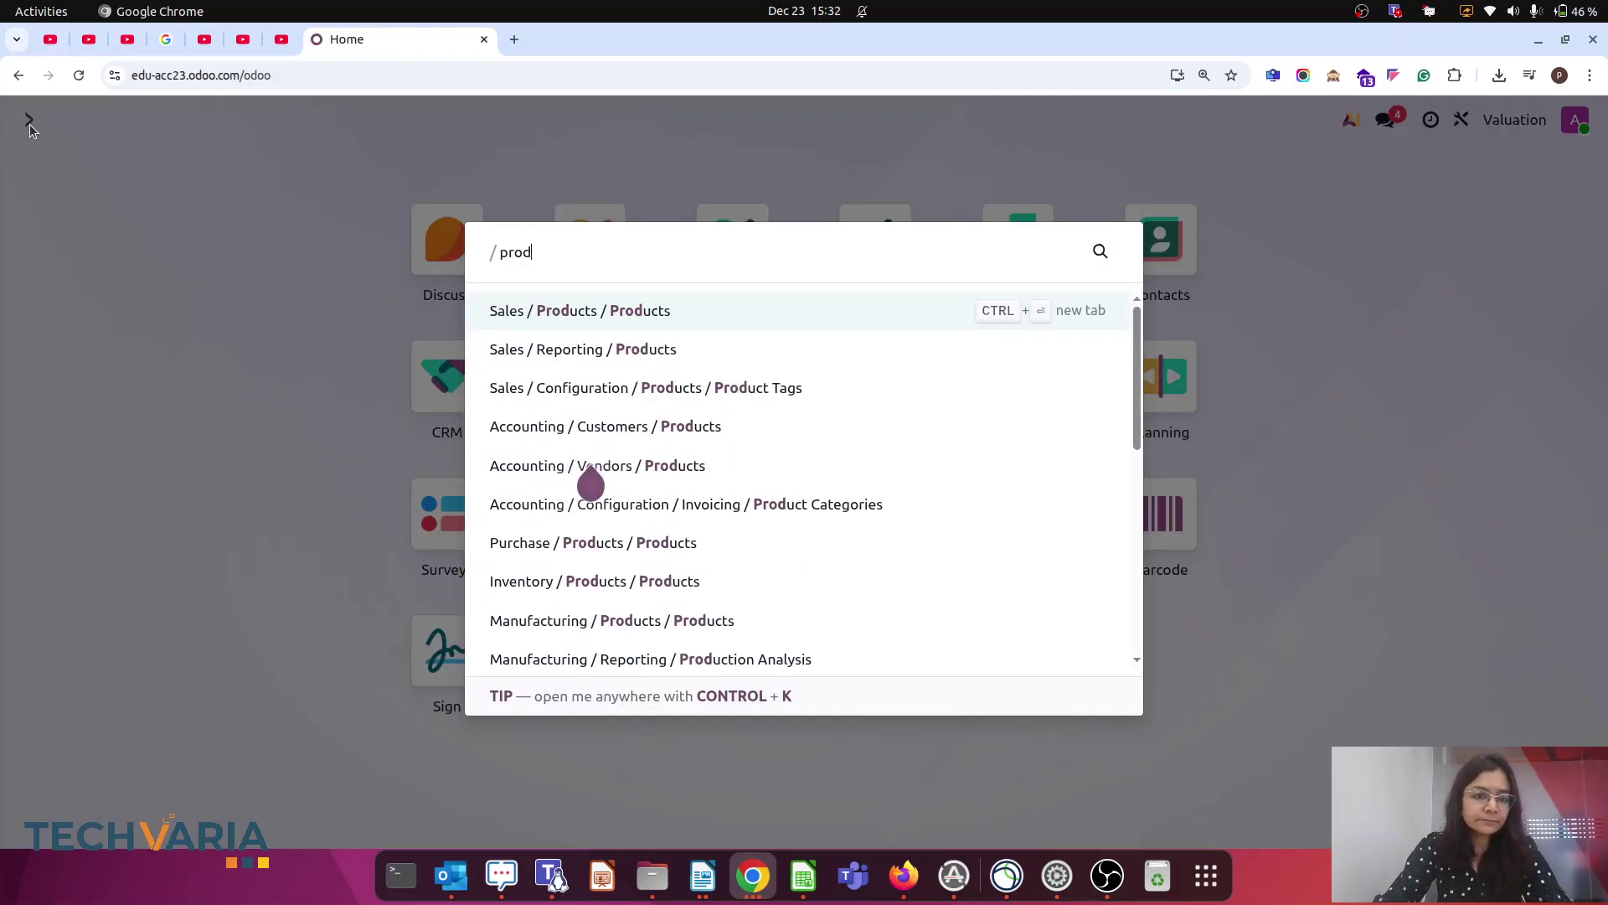
left_click(776, 505)
left_click(176, 305)
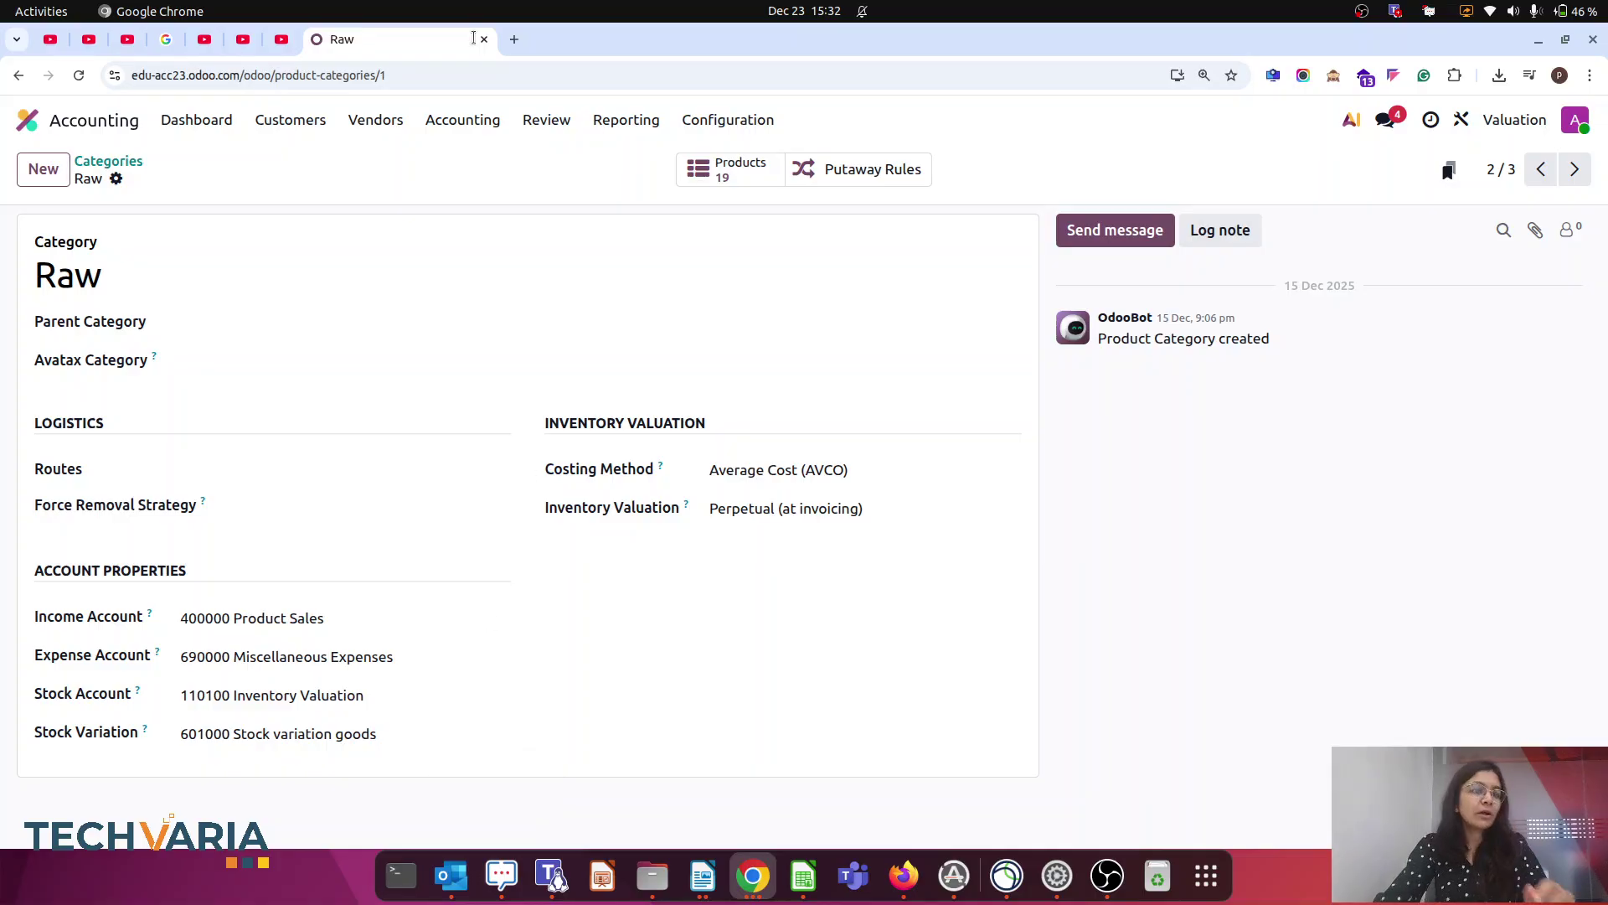
Step: Start a data export from the Sales products list for Copper Wires, Copper Wires (2mm) and Hydraulic Oil
left_click(28, 126)
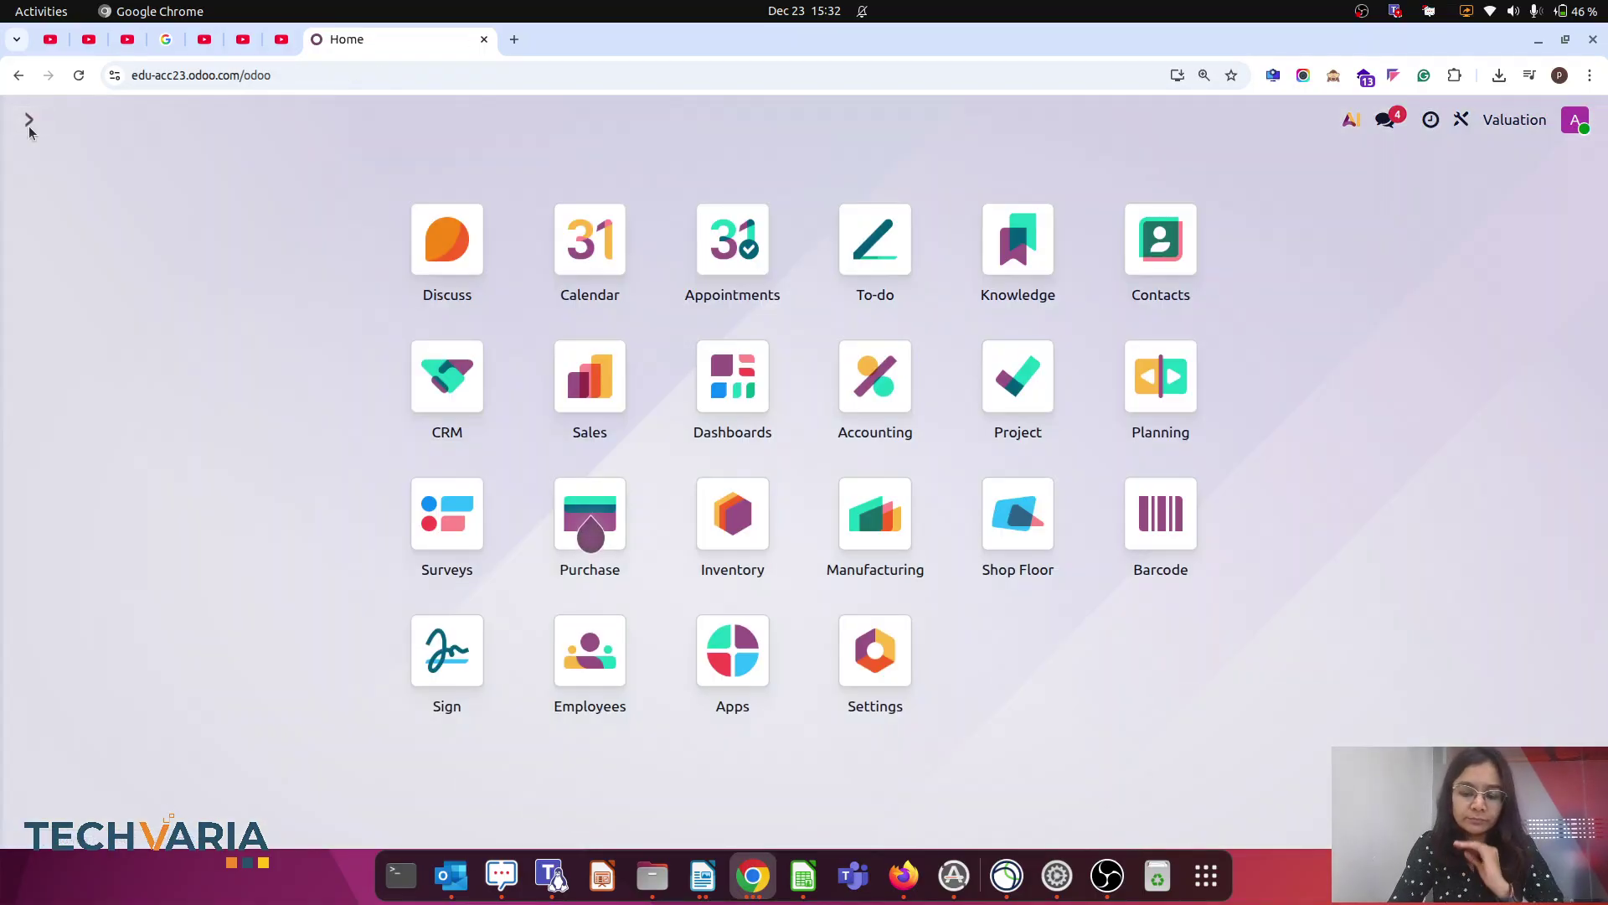
type("pod")
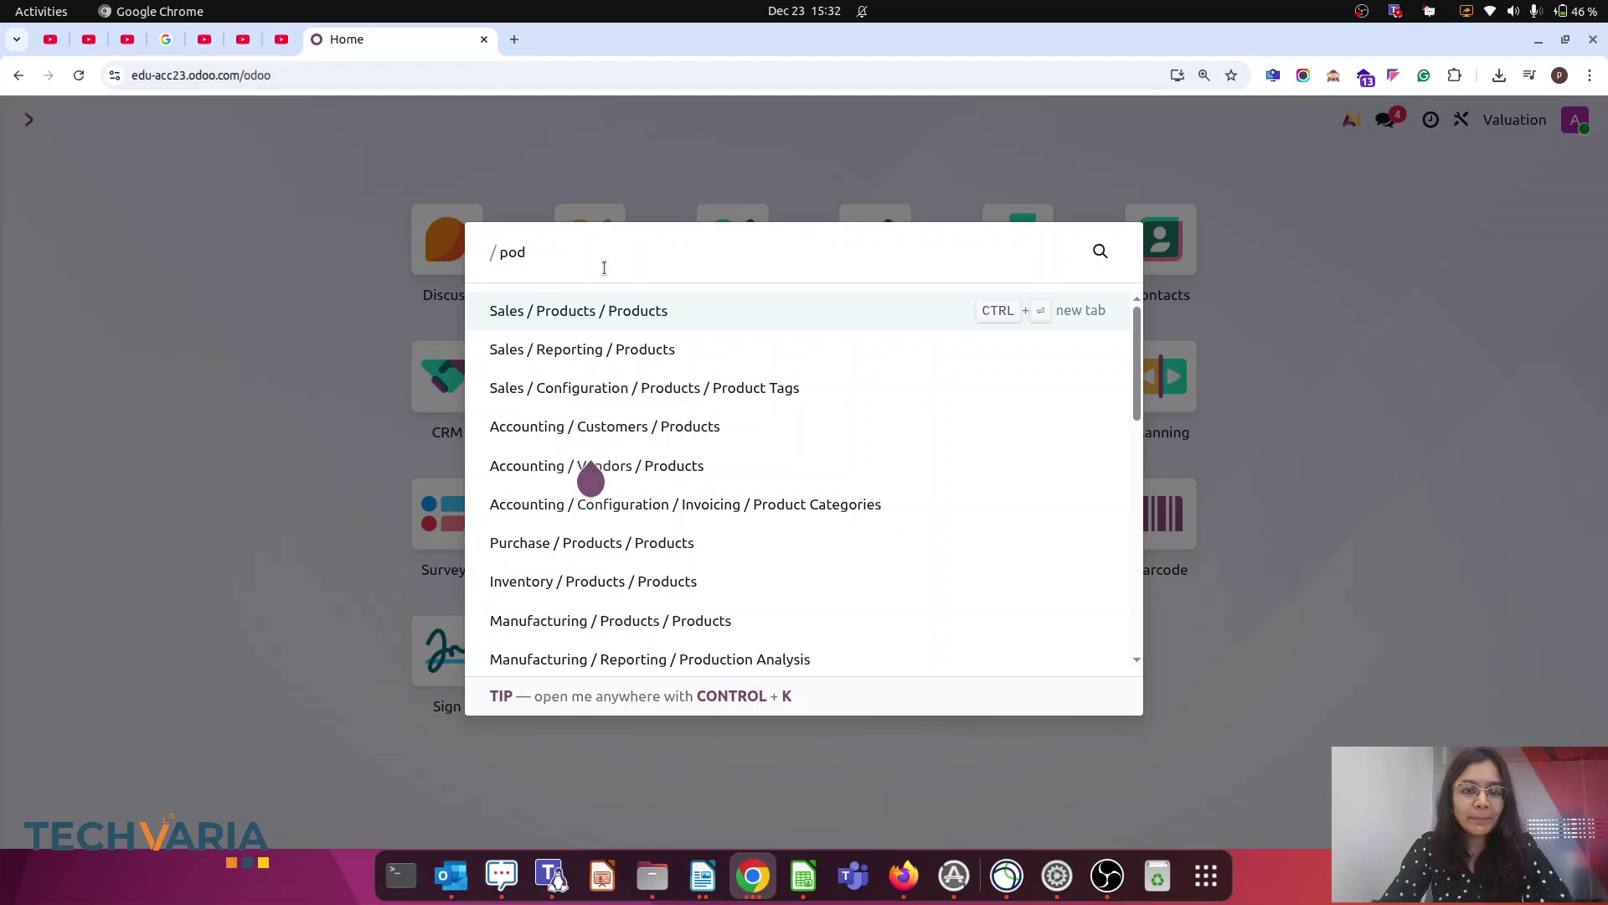
left_click(646, 320)
left_click(1528, 168)
left_click(25, 389)
left_click(24, 432)
left_click(24, 473)
left_click(855, 170)
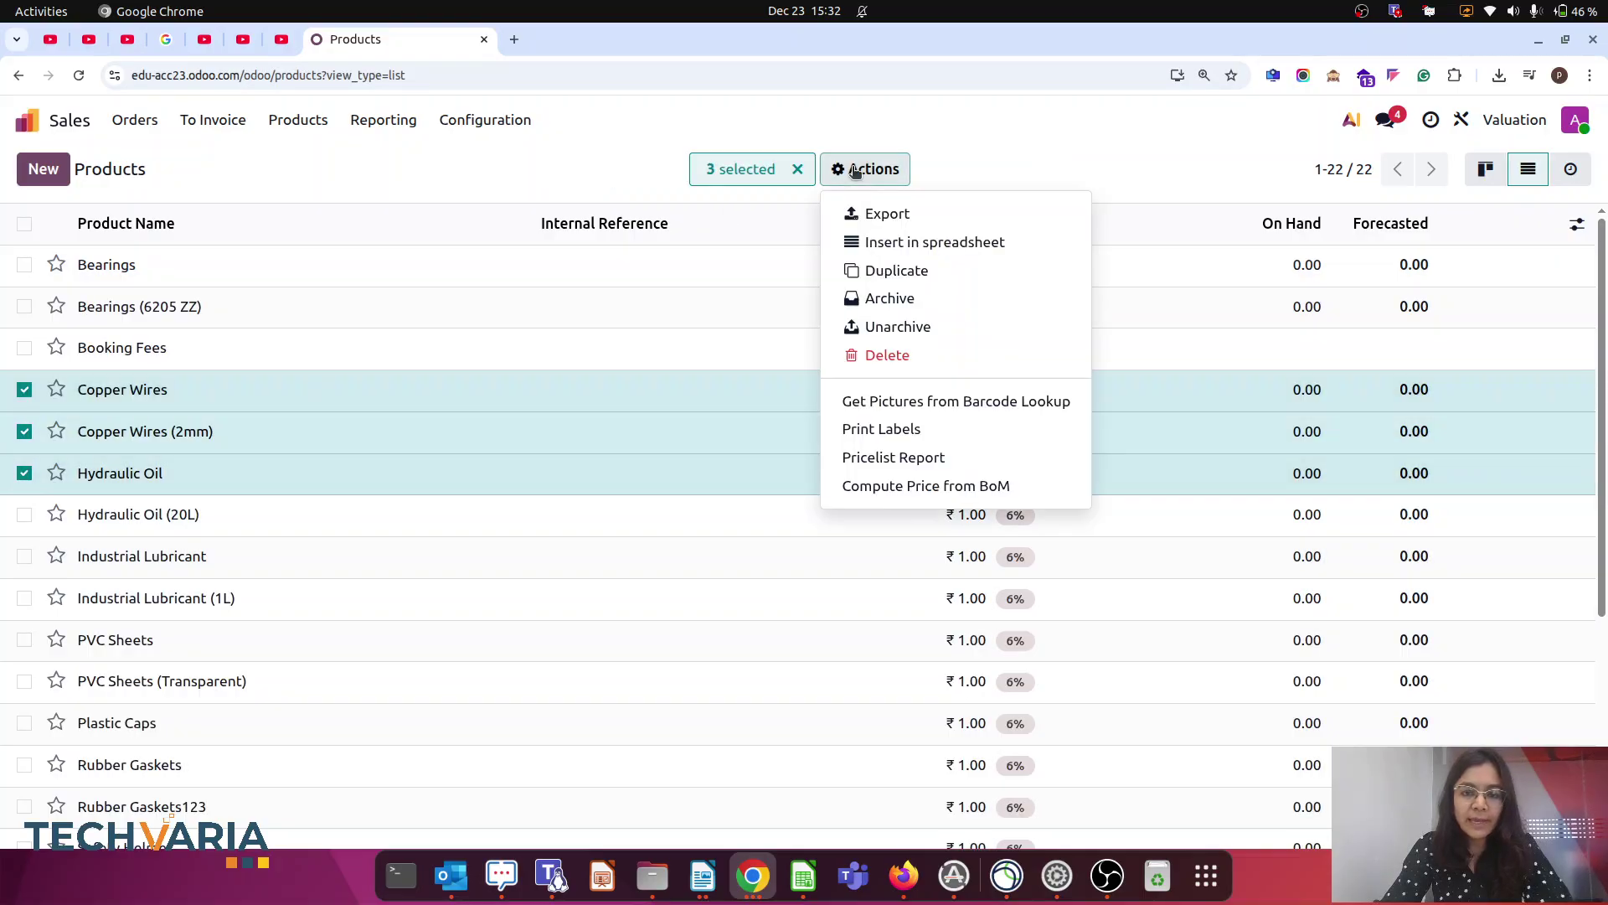
left_click(880, 214)
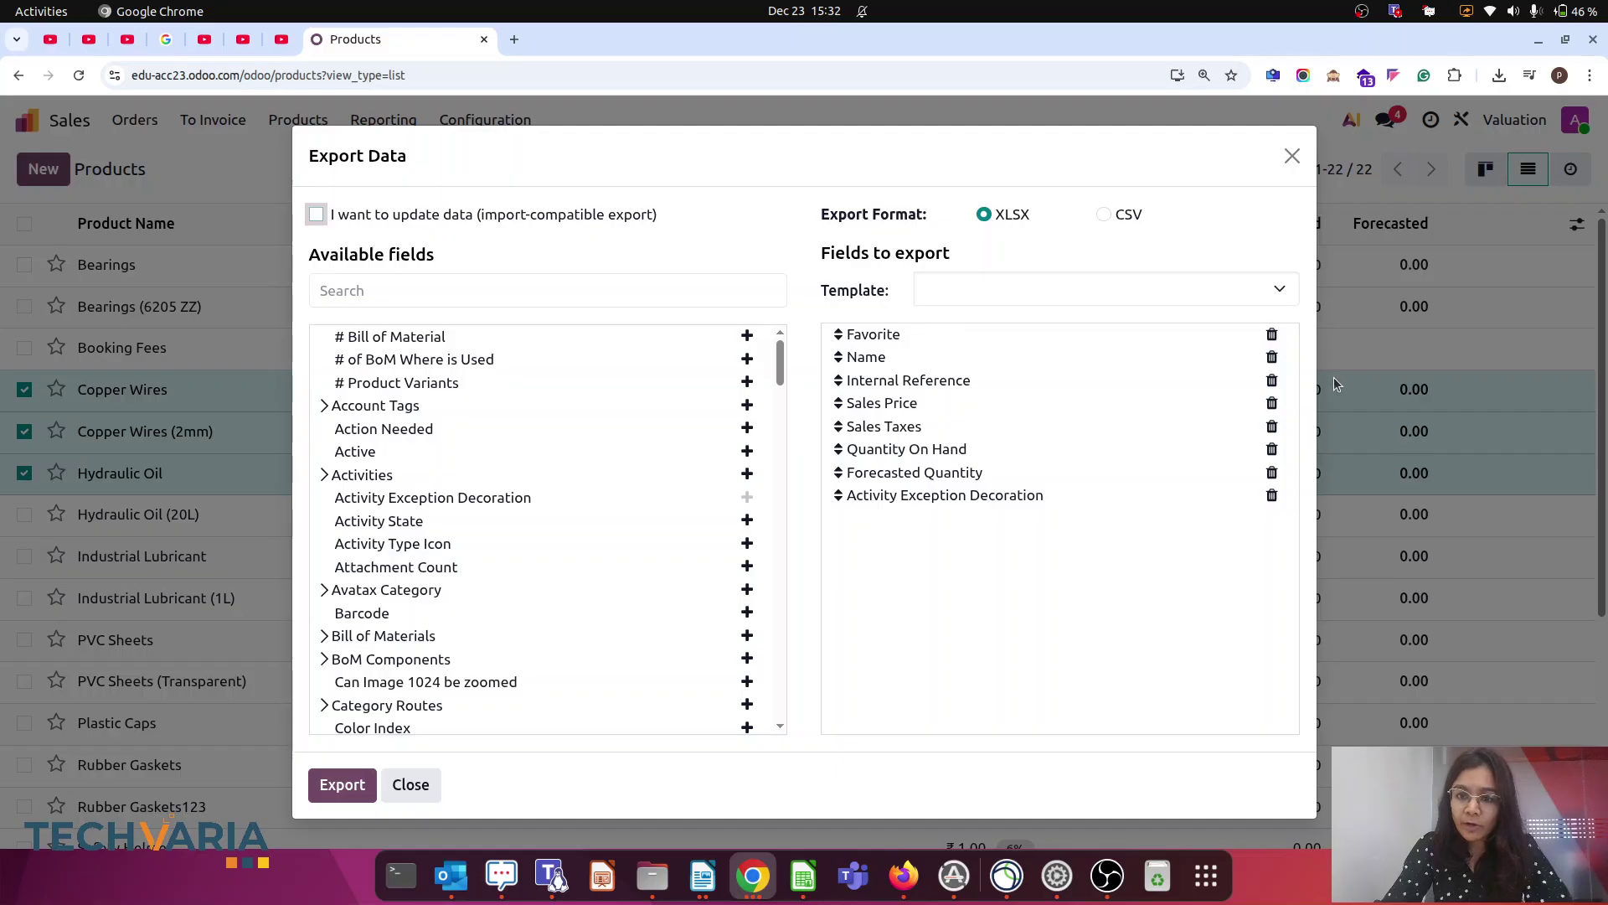
Step: Remove every field except Name from the fields to export
left_click(1271, 334)
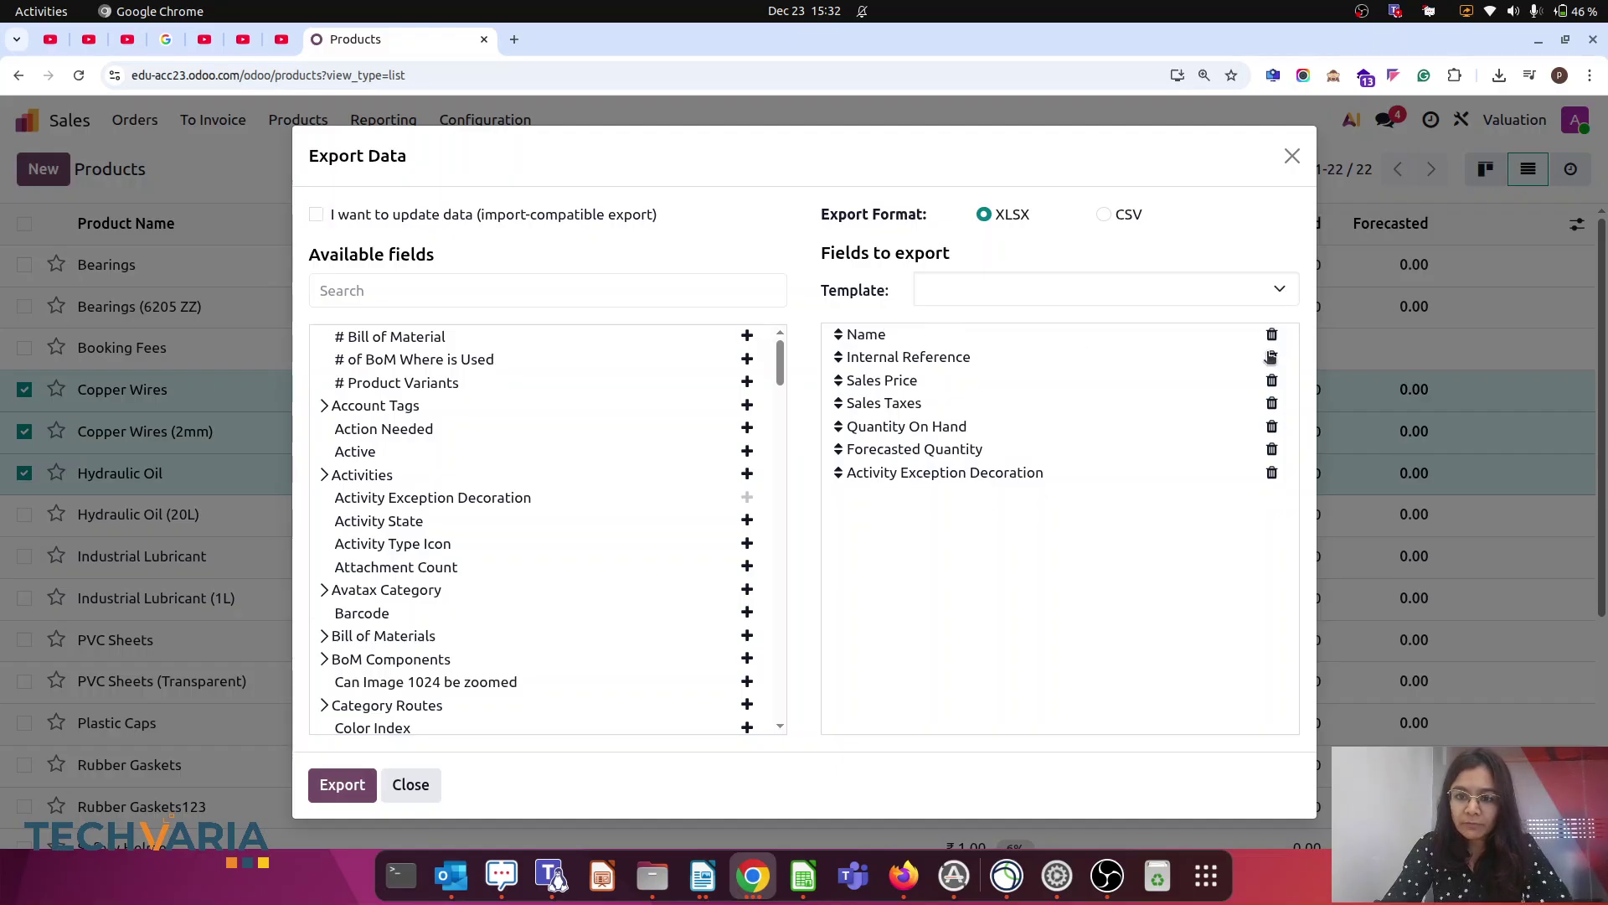
left_click(1271, 356)
left_click(1271, 357)
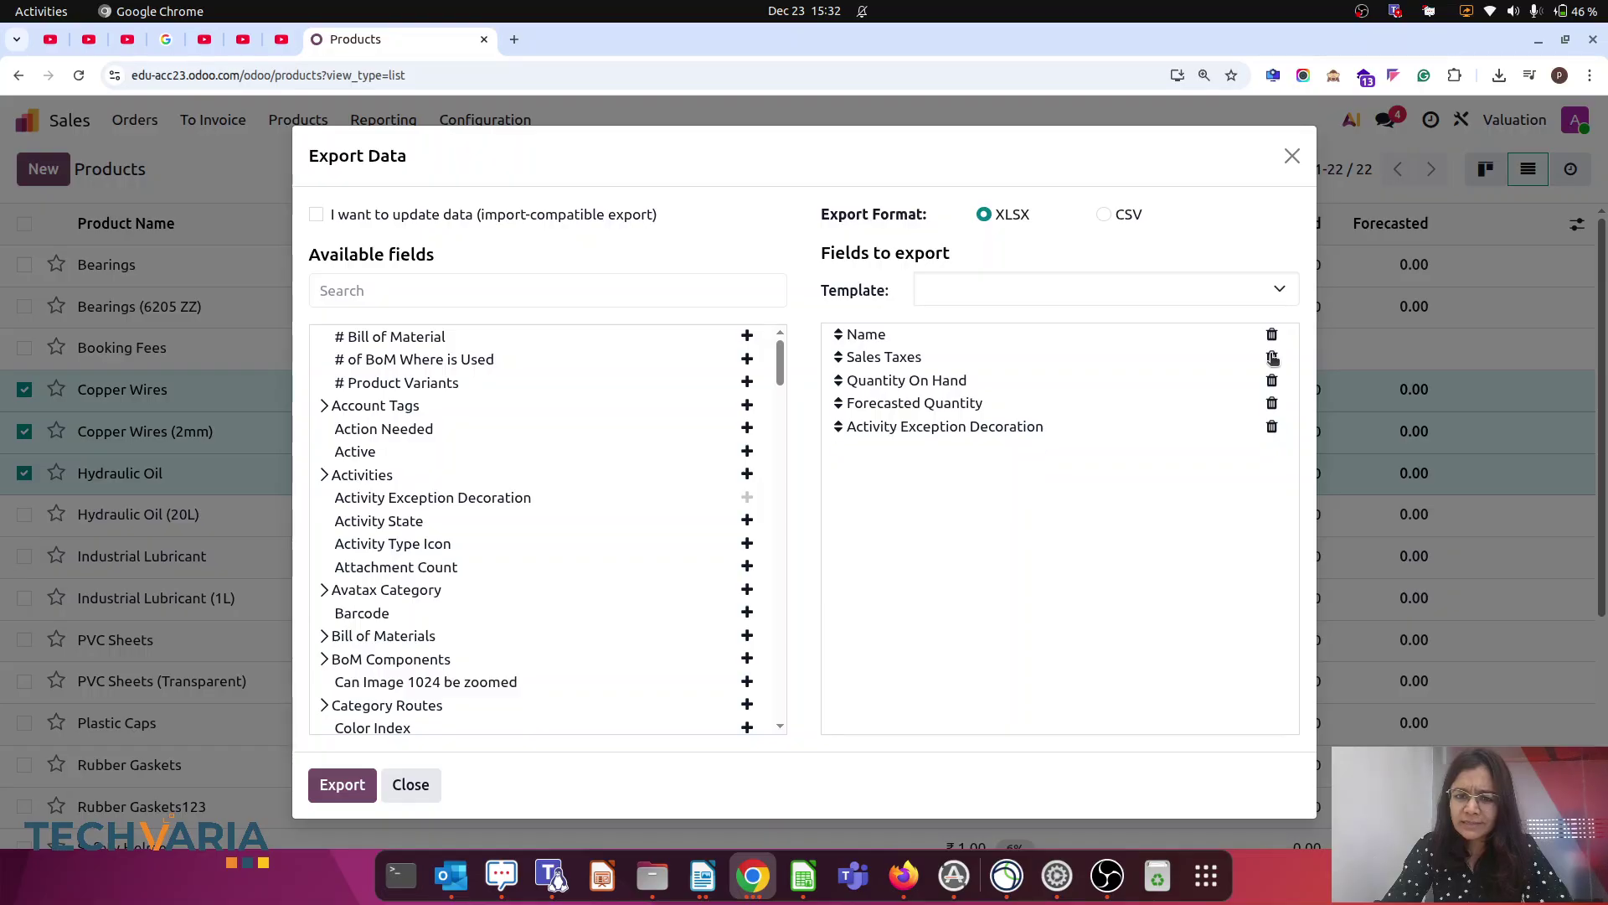
left_click(1271, 357)
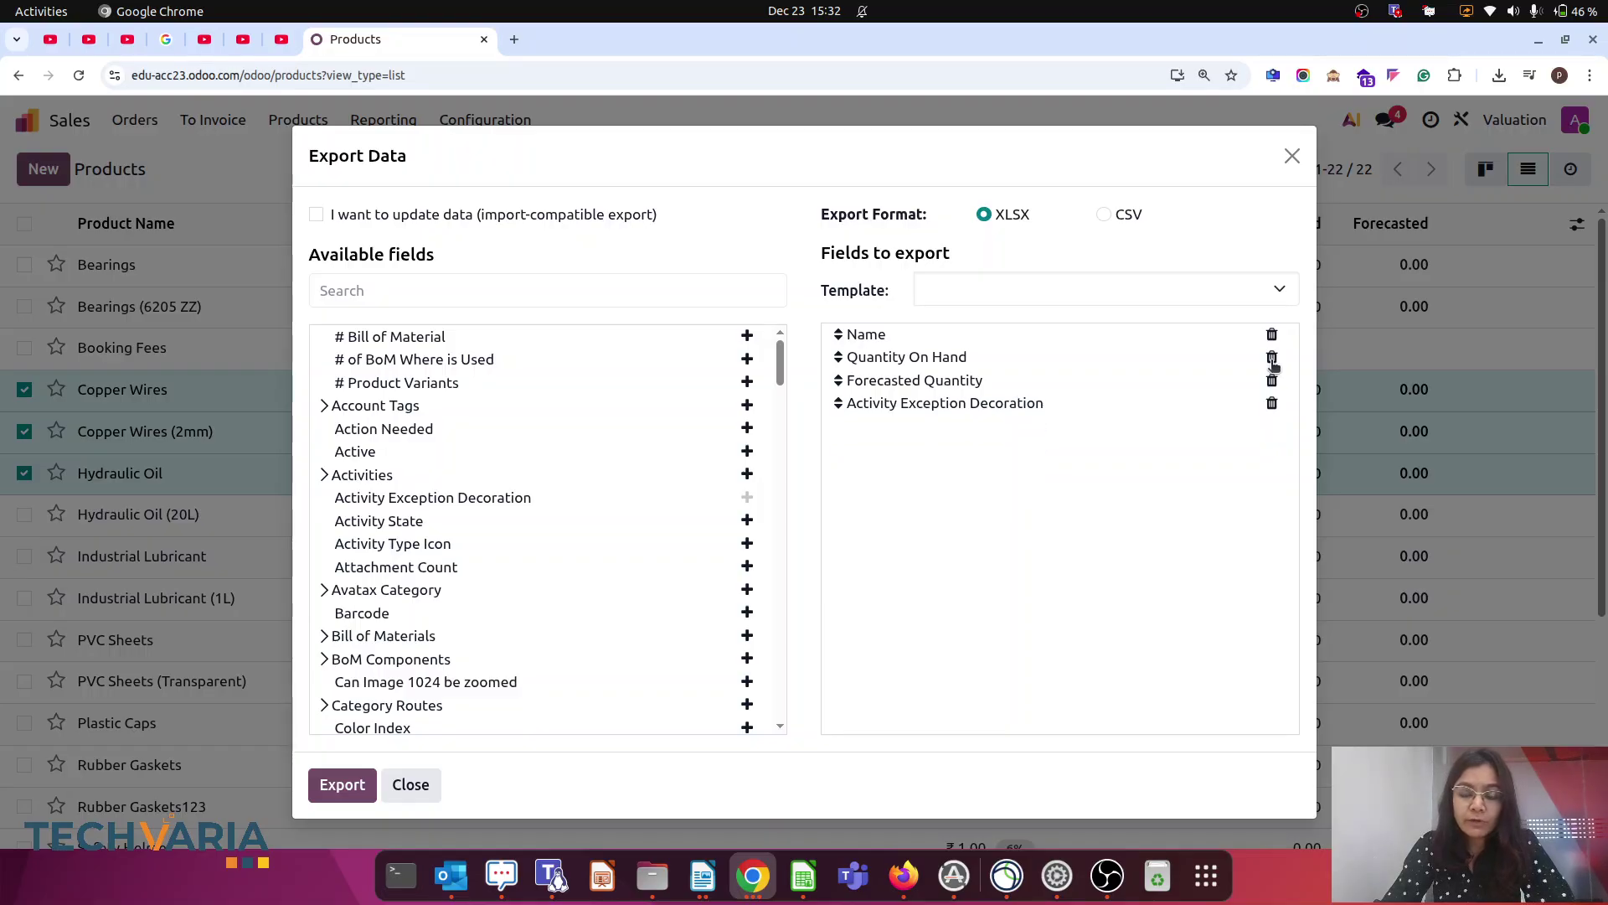
left_click(1271, 357)
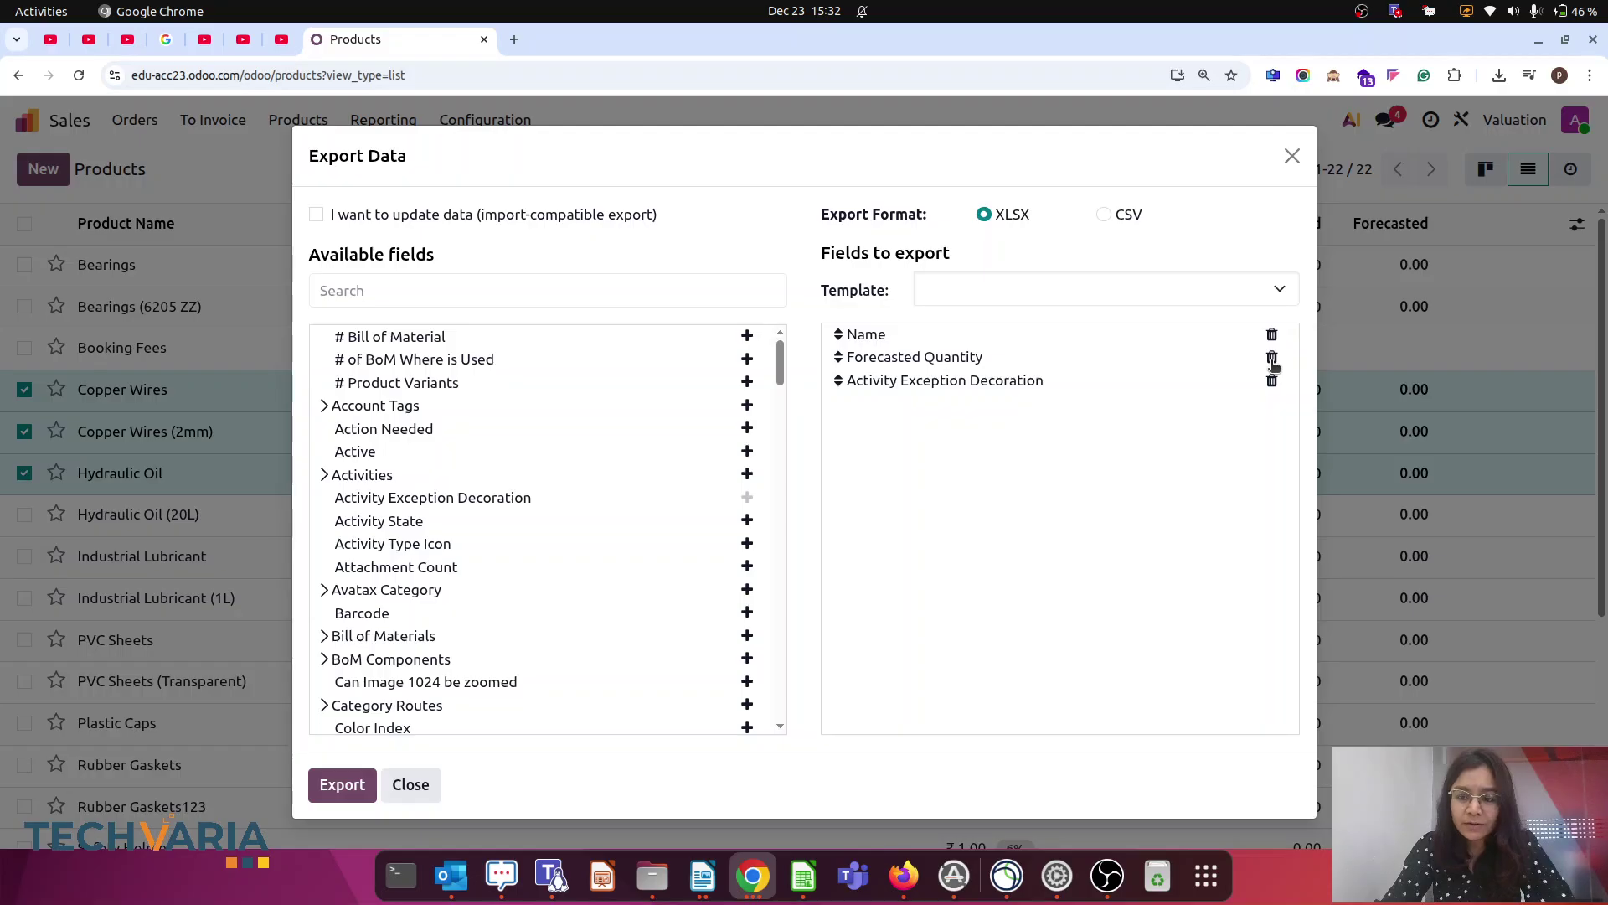
left_click(1271, 357)
left_click(1272, 357)
Step: Add the Product Category, Product Type and Cost fields to the export
left_click(390, 284)
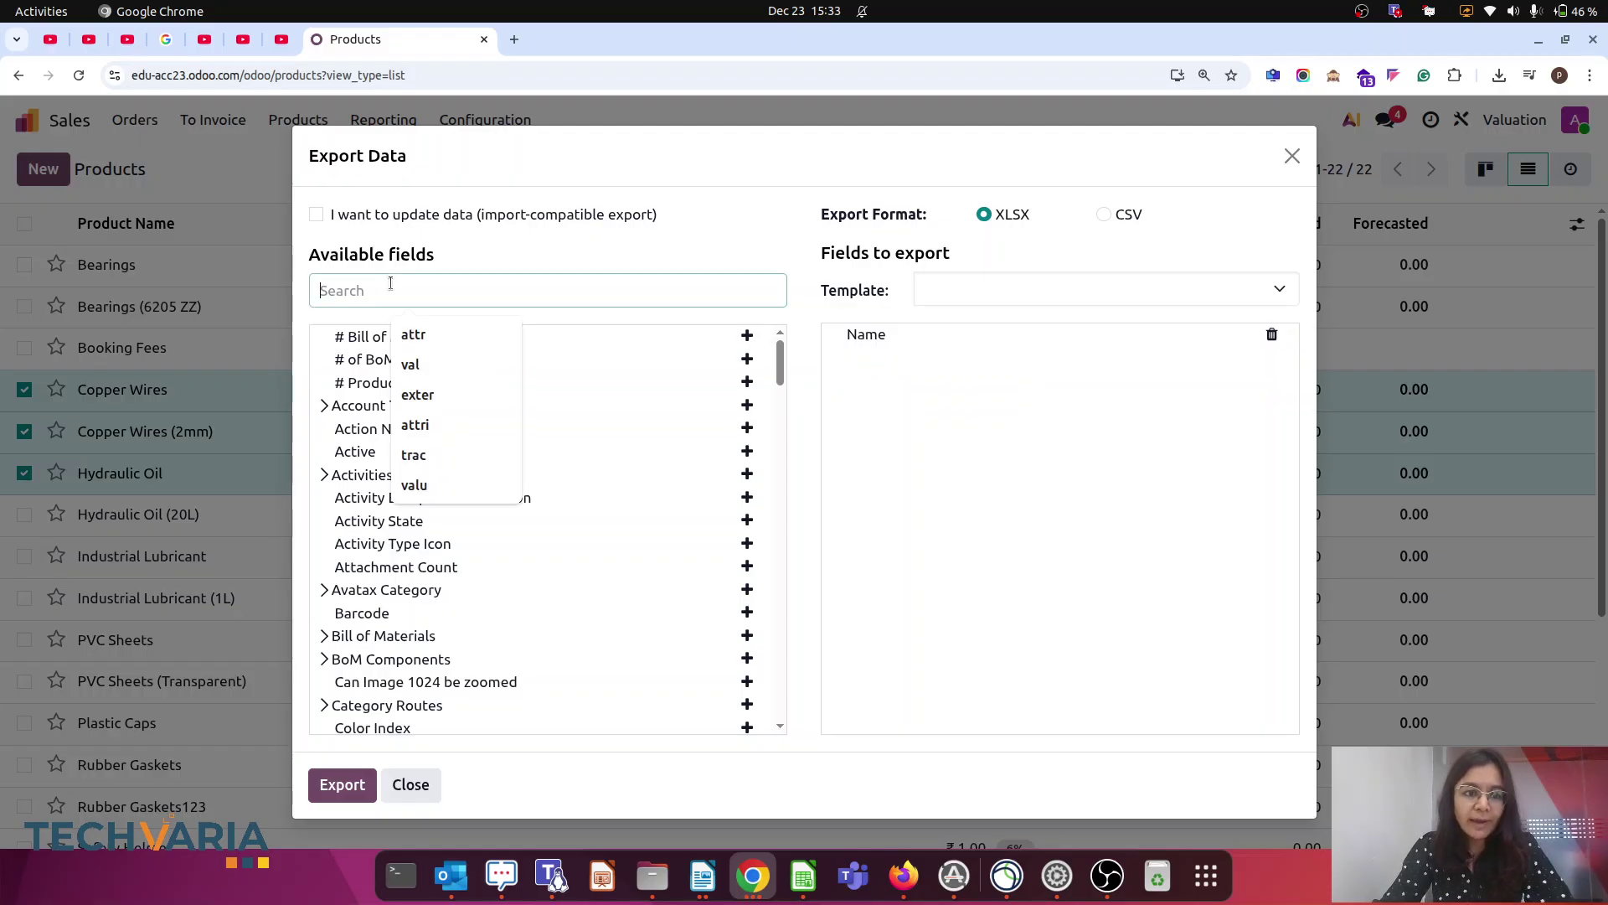
type("product category")
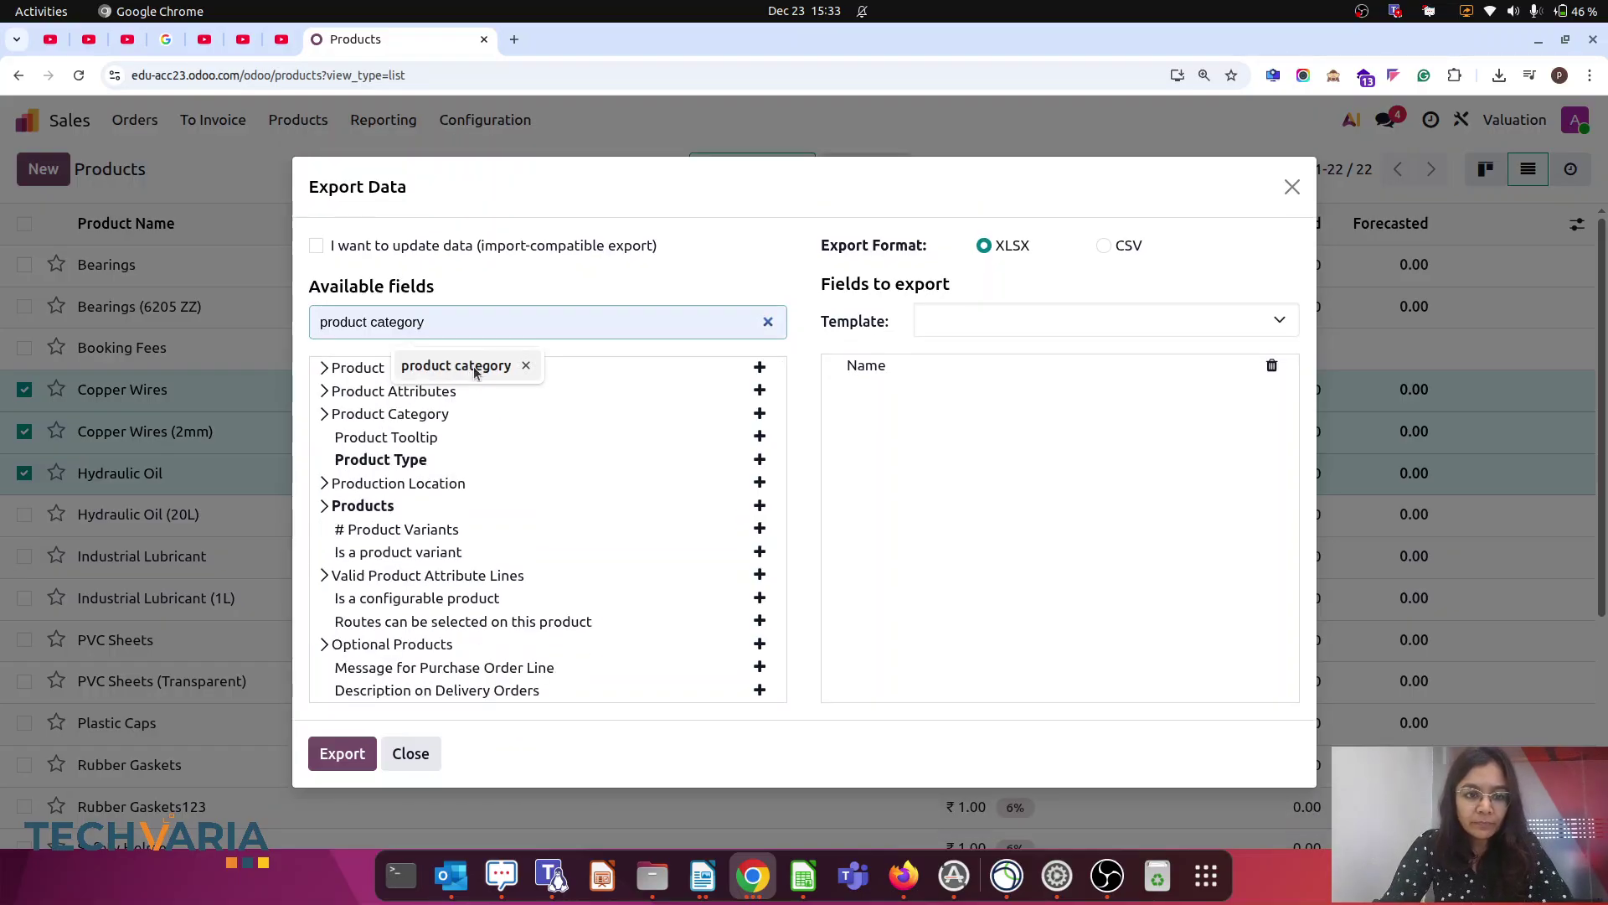
left_click(455, 366)
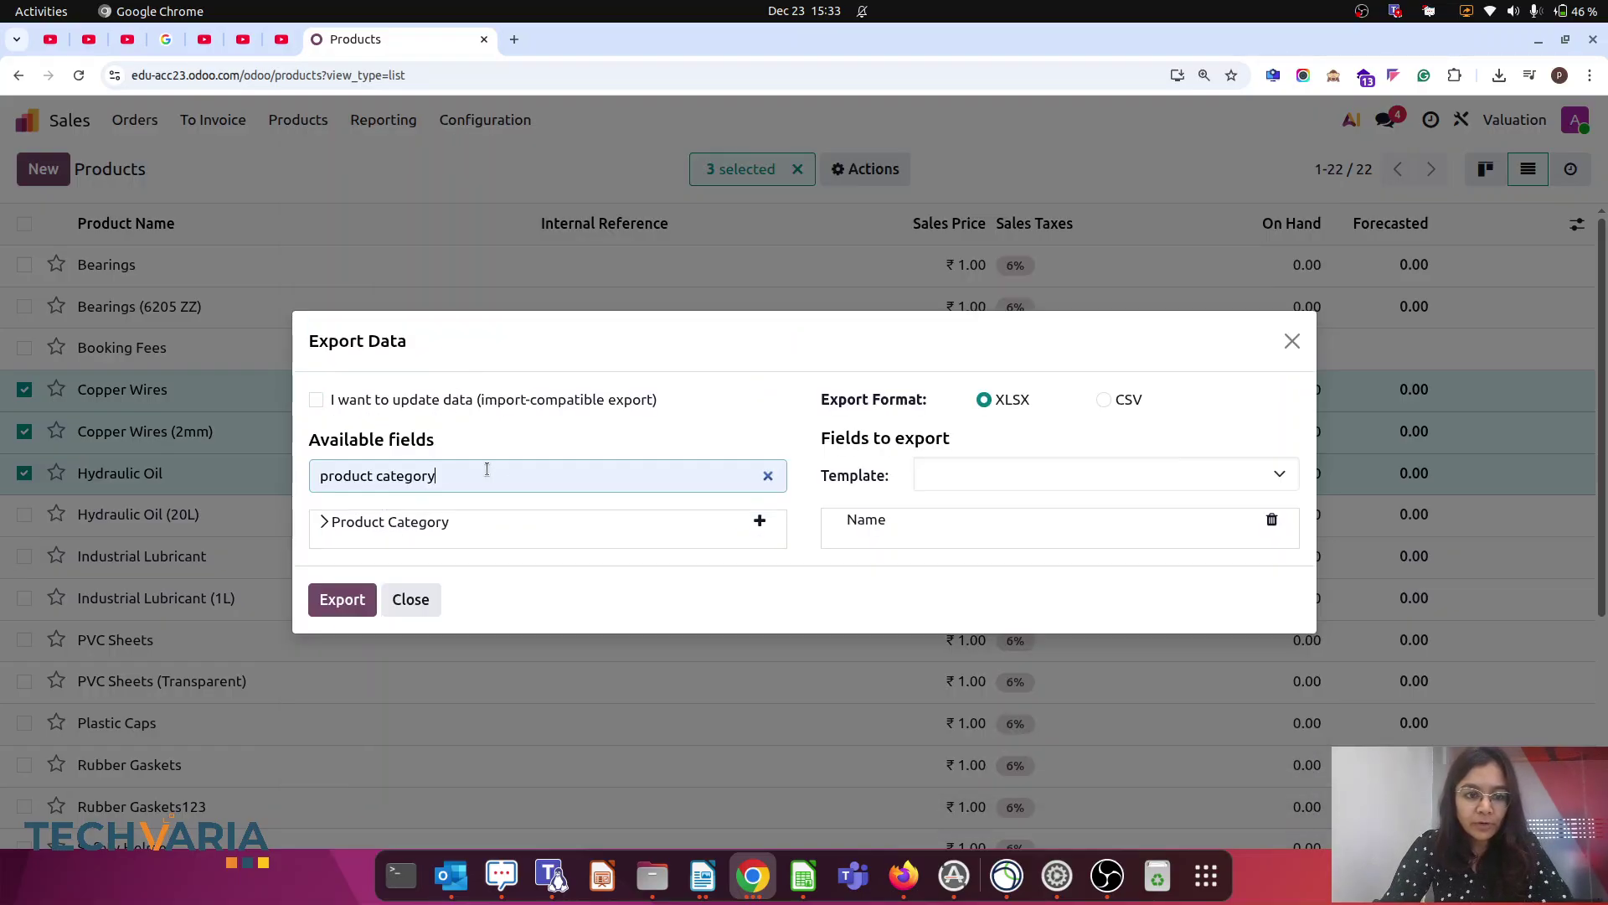
left_click(760, 522)
left_click_drag(495, 473, 238, 459)
type("type")
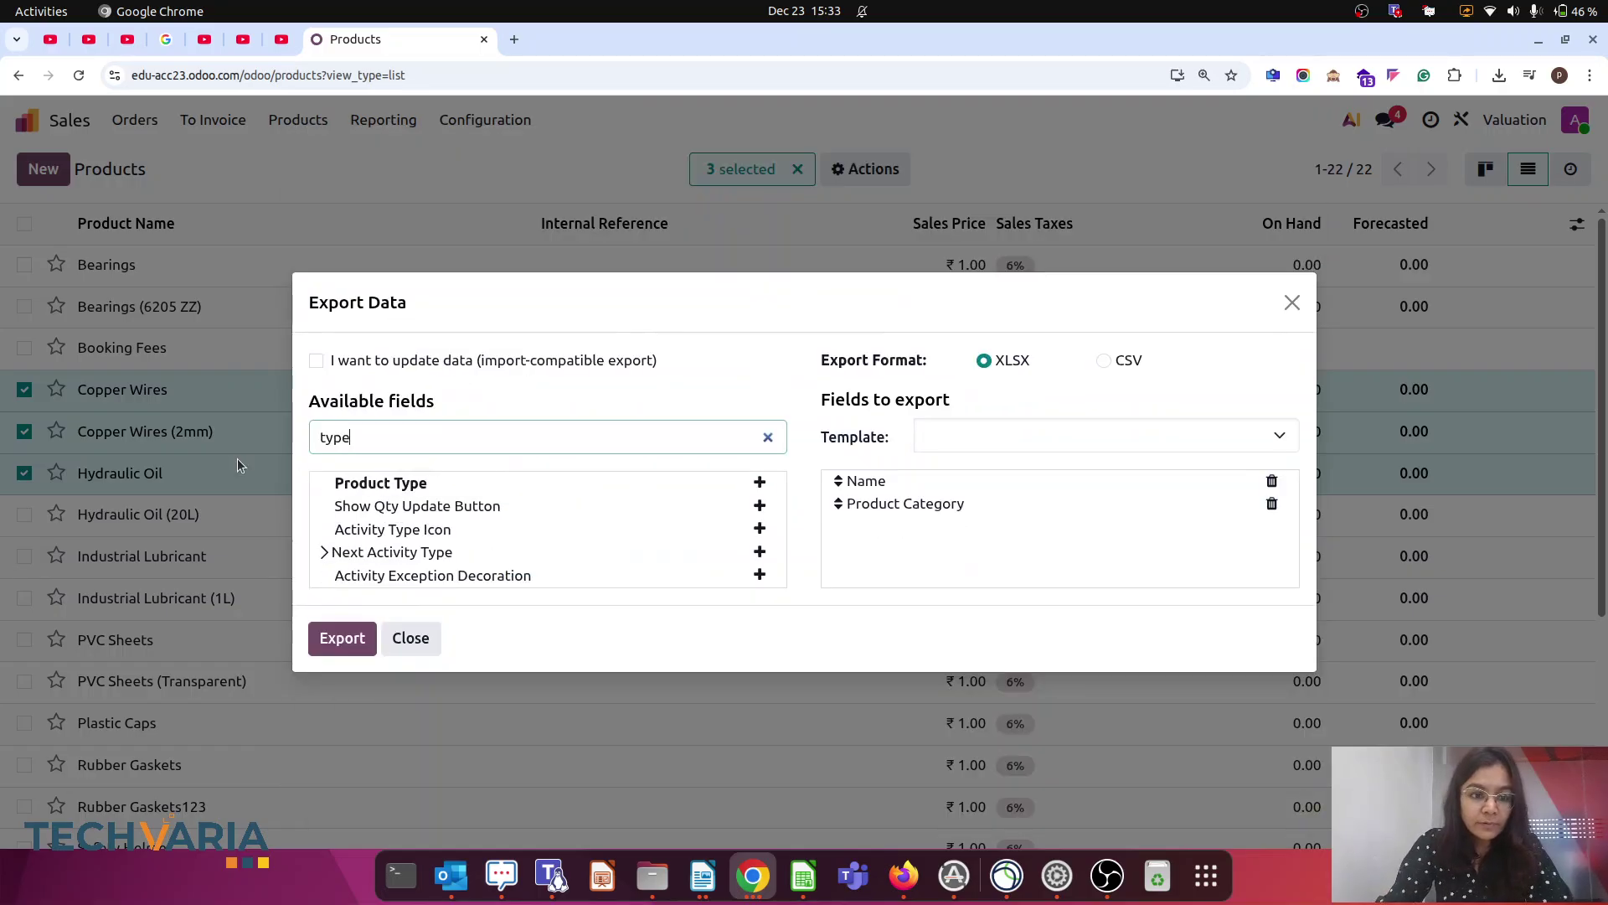
left_click(760, 484)
left_click_drag(520, 438, 213, 430)
type("cost")
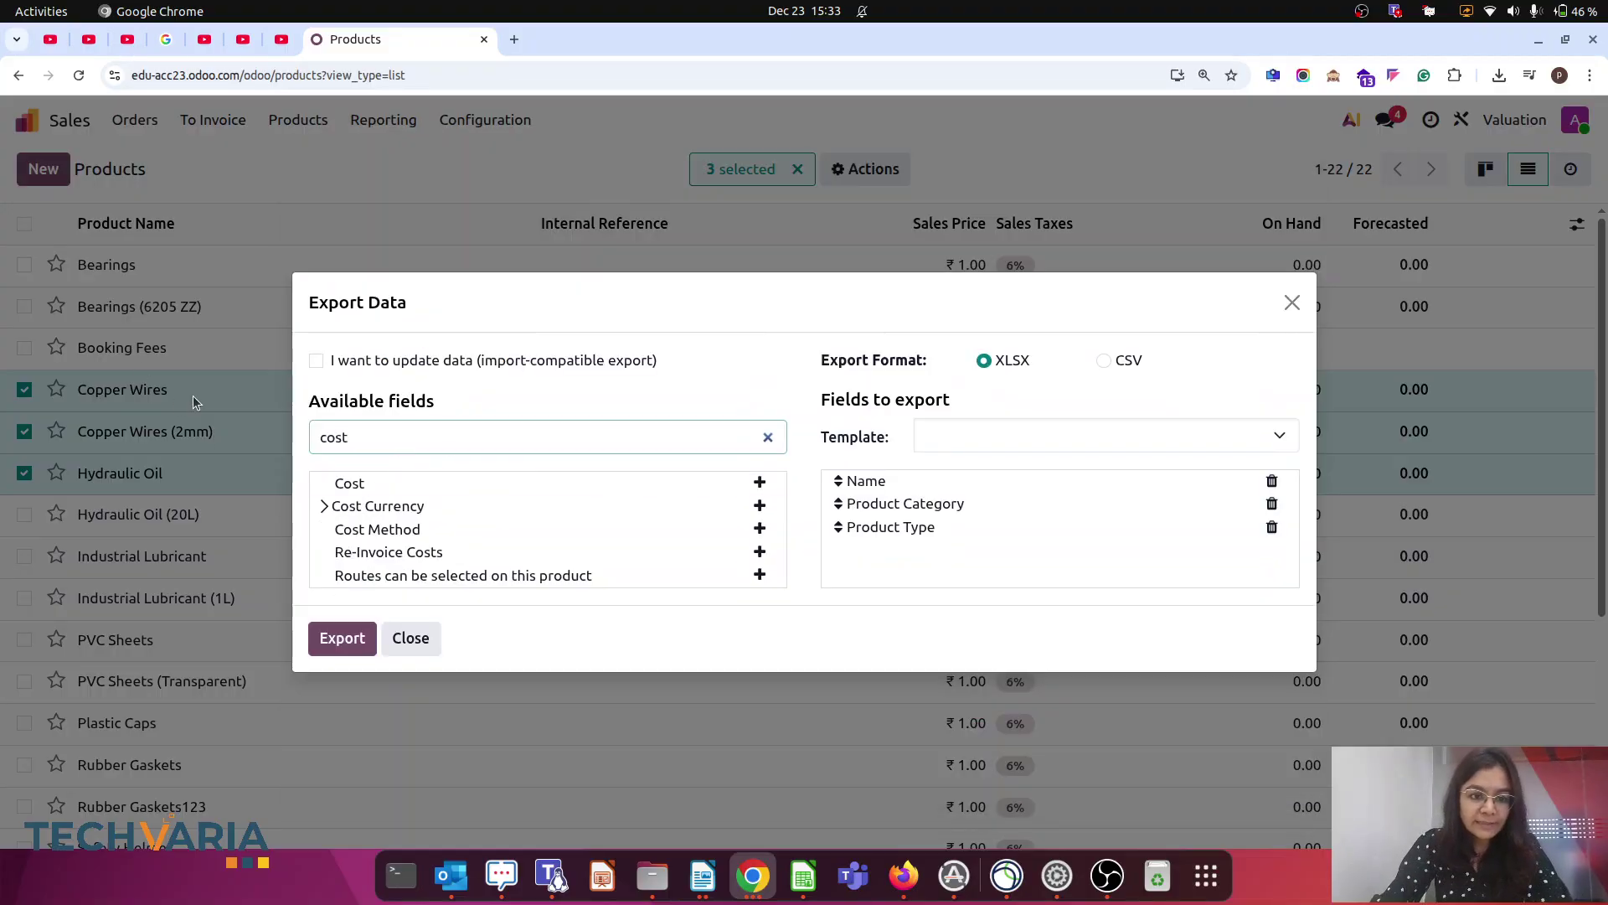
left_click(759, 483)
Step: Add the Tracking and Track Inventory fields to the export
left_click_drag(442, 431, 165, 408)
type("trac")
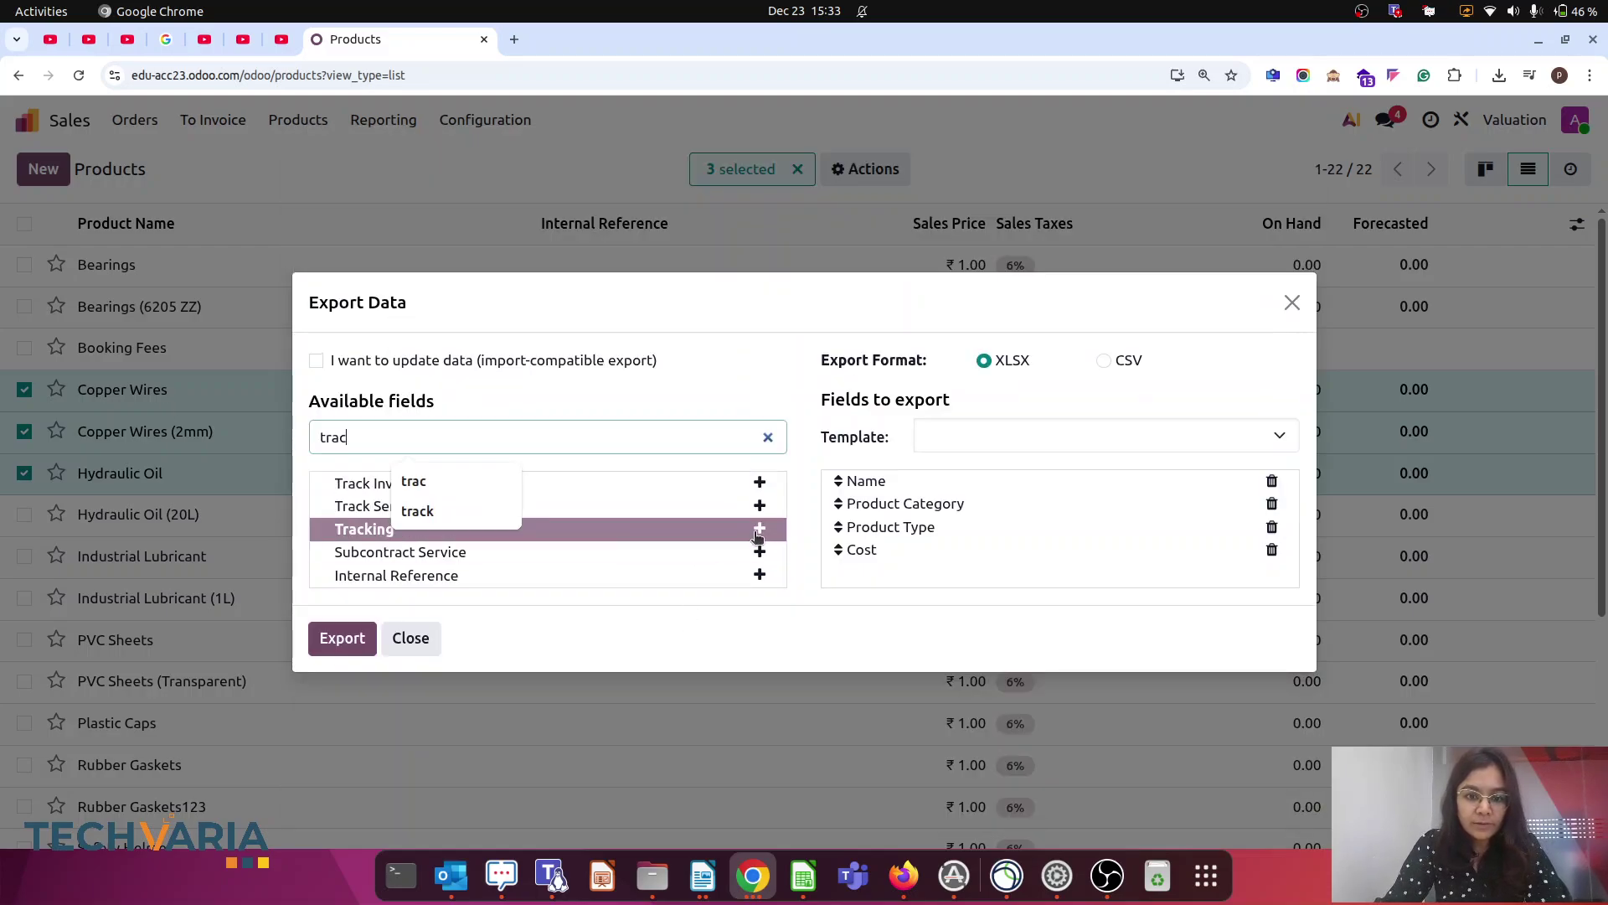
left_click(772, 530)
left_click(760, 529)
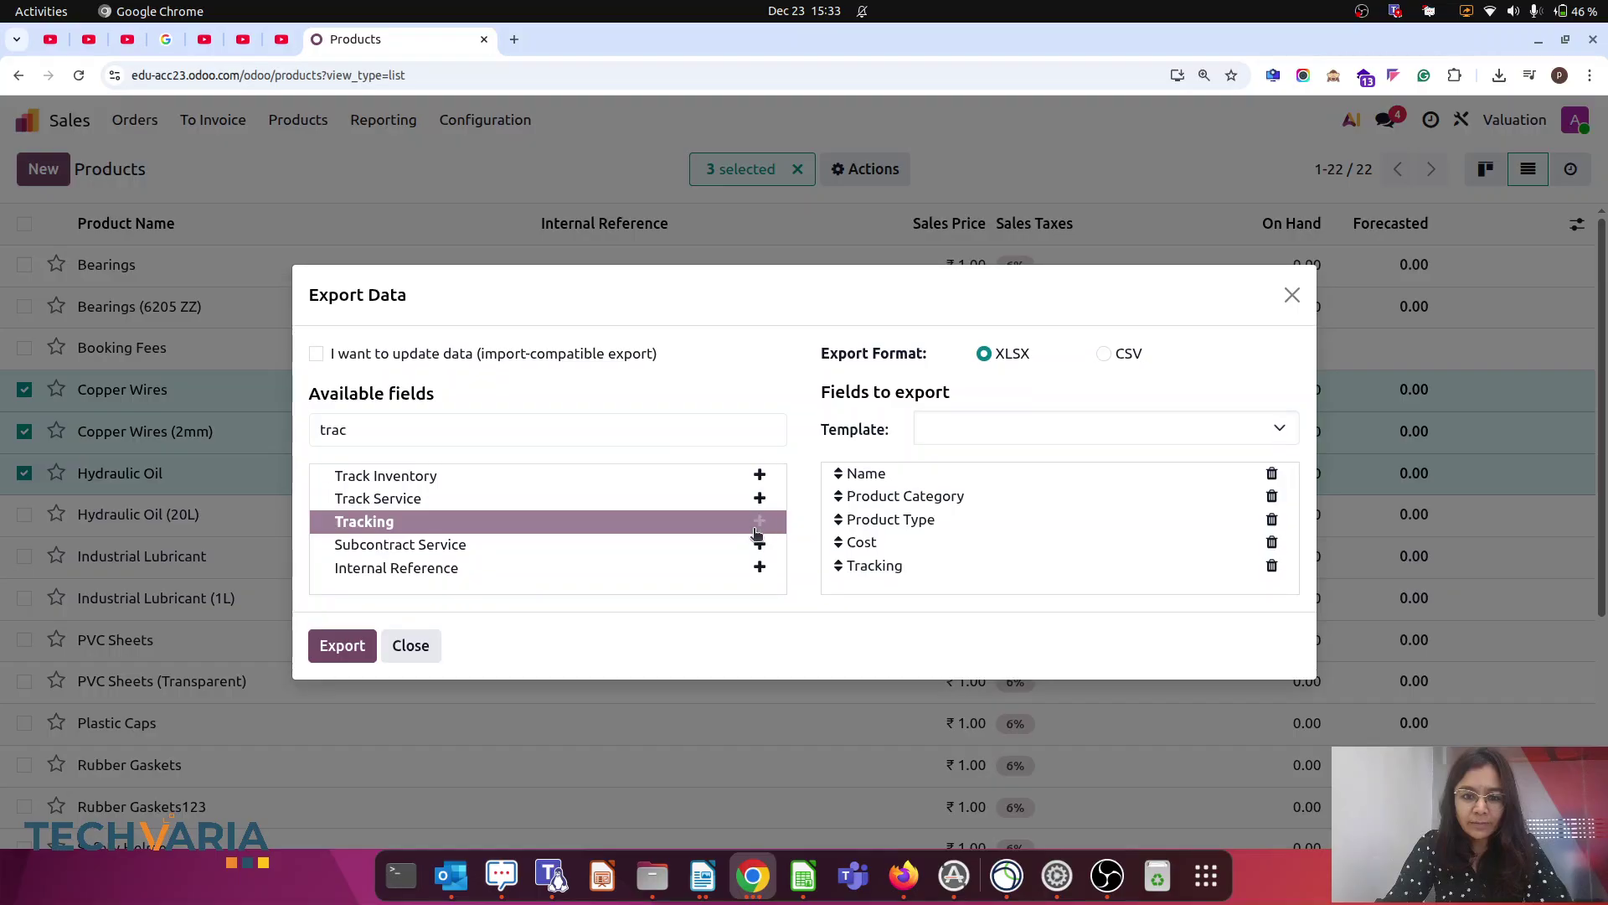
left_click(352, 419)
double_click(352, 419)
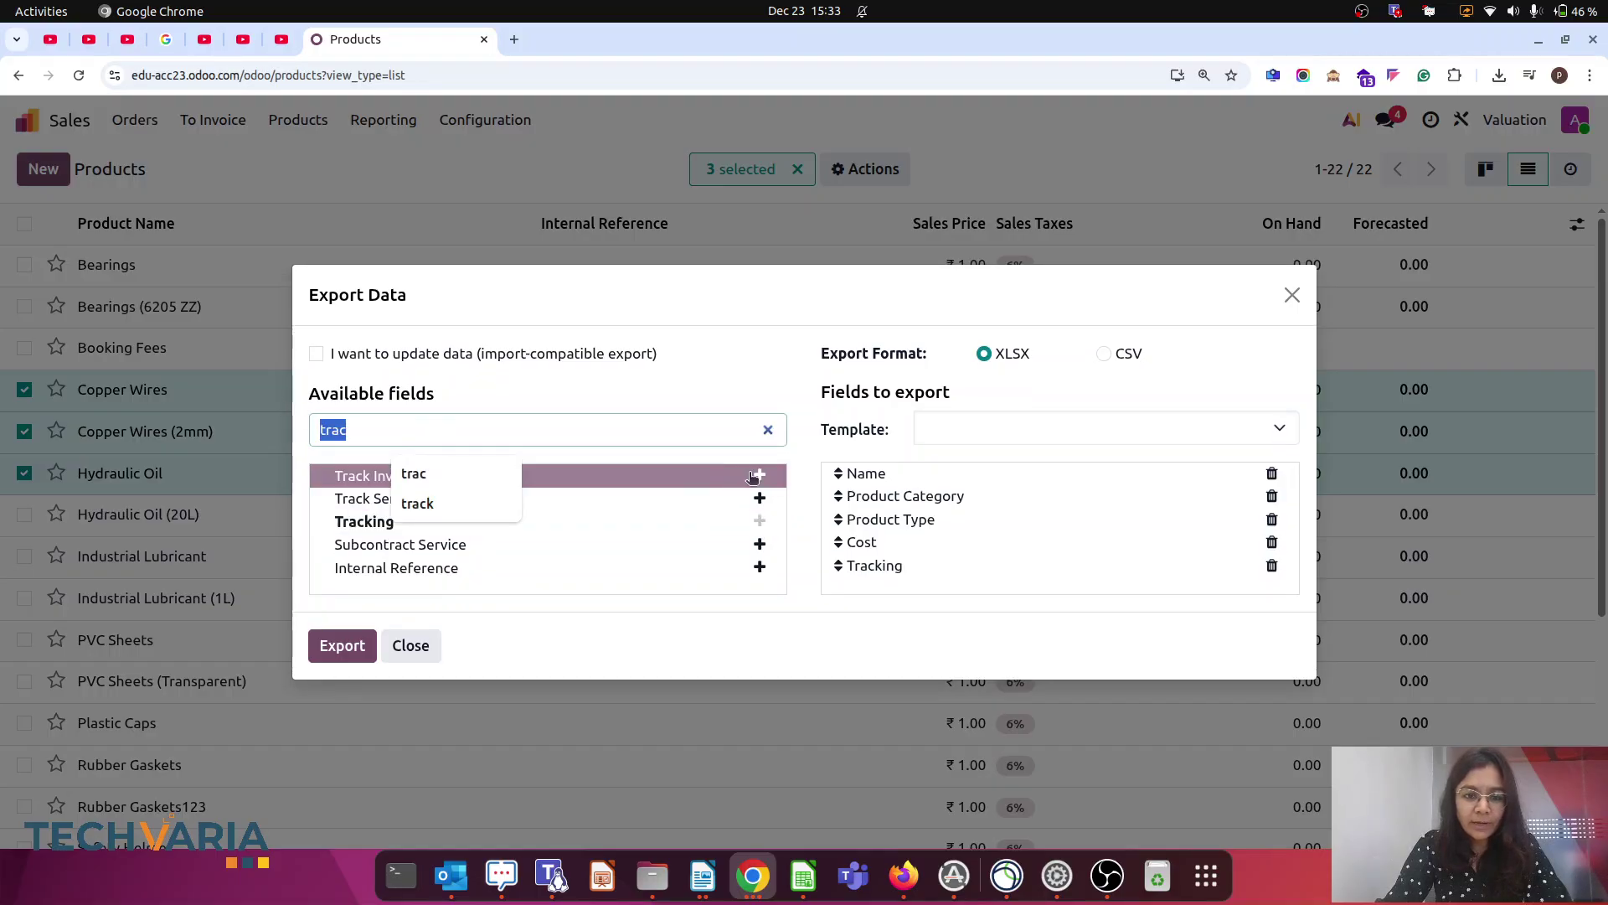
left_click(760, 476)
left_click(759, 476)
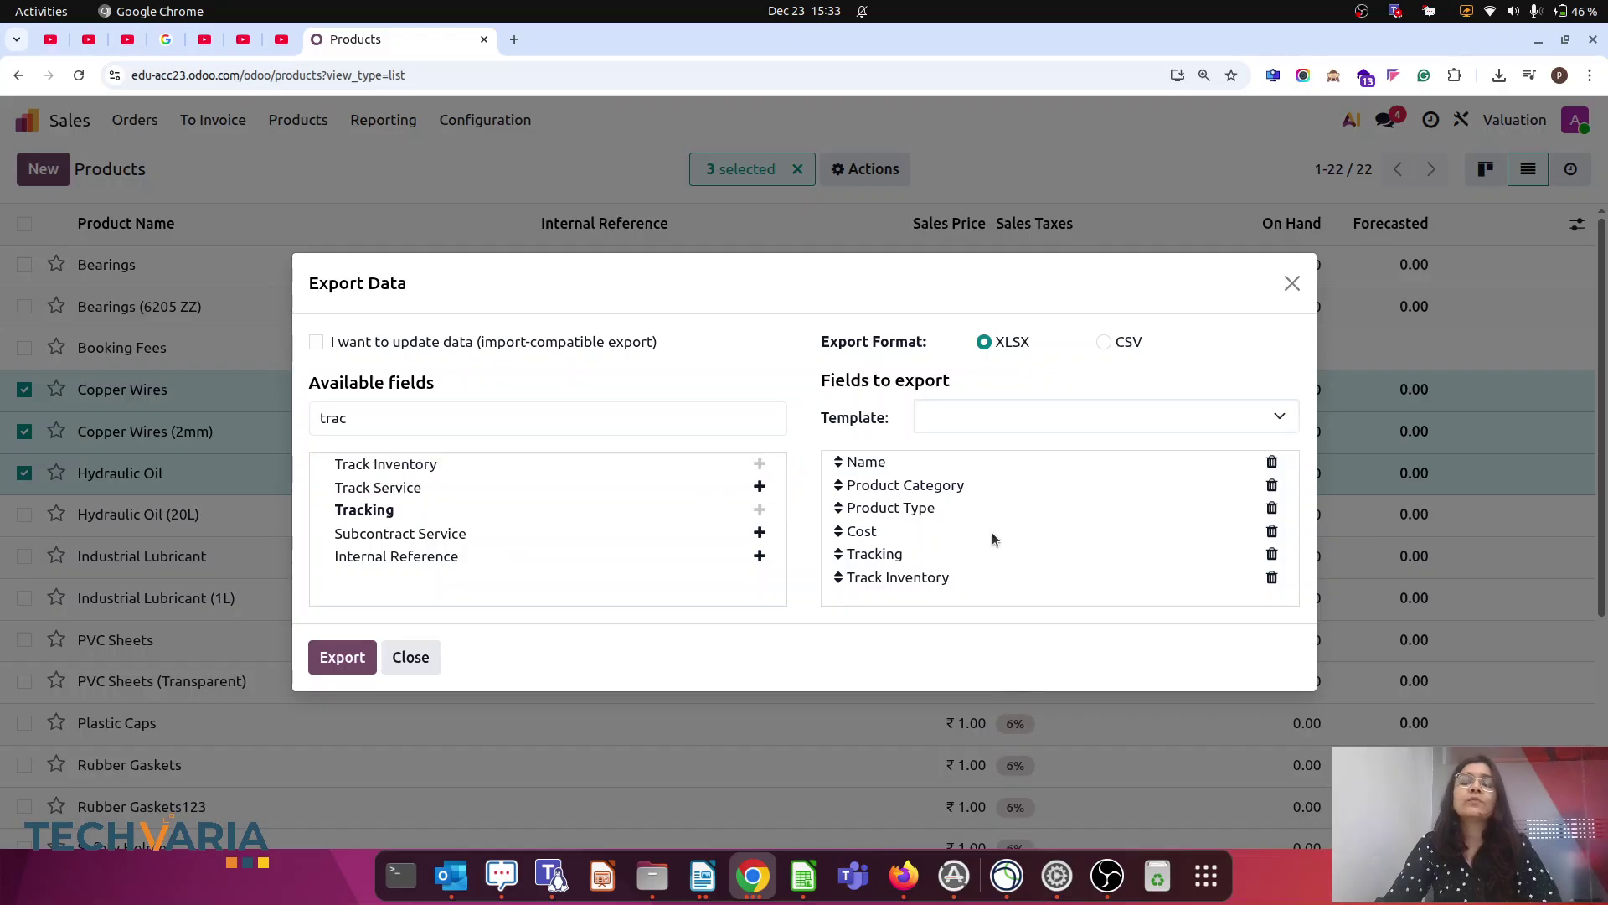
Step: Export the selected products as XLSX and open the downloaded file to review its Product Category column
left_click(339, 662)
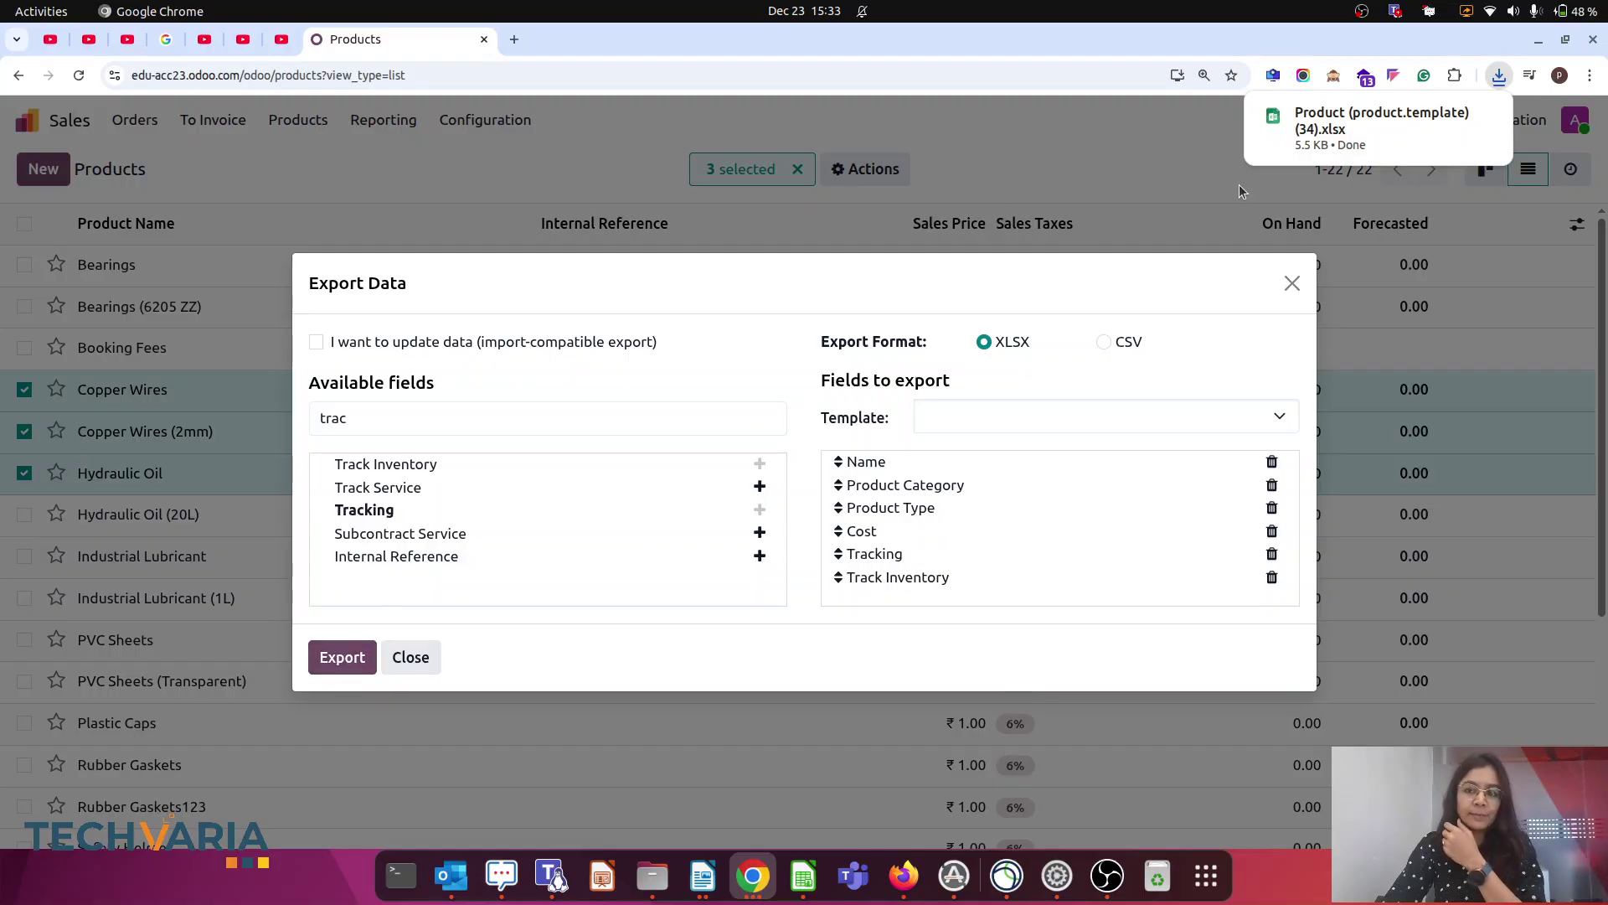
left_click(1311, 139)
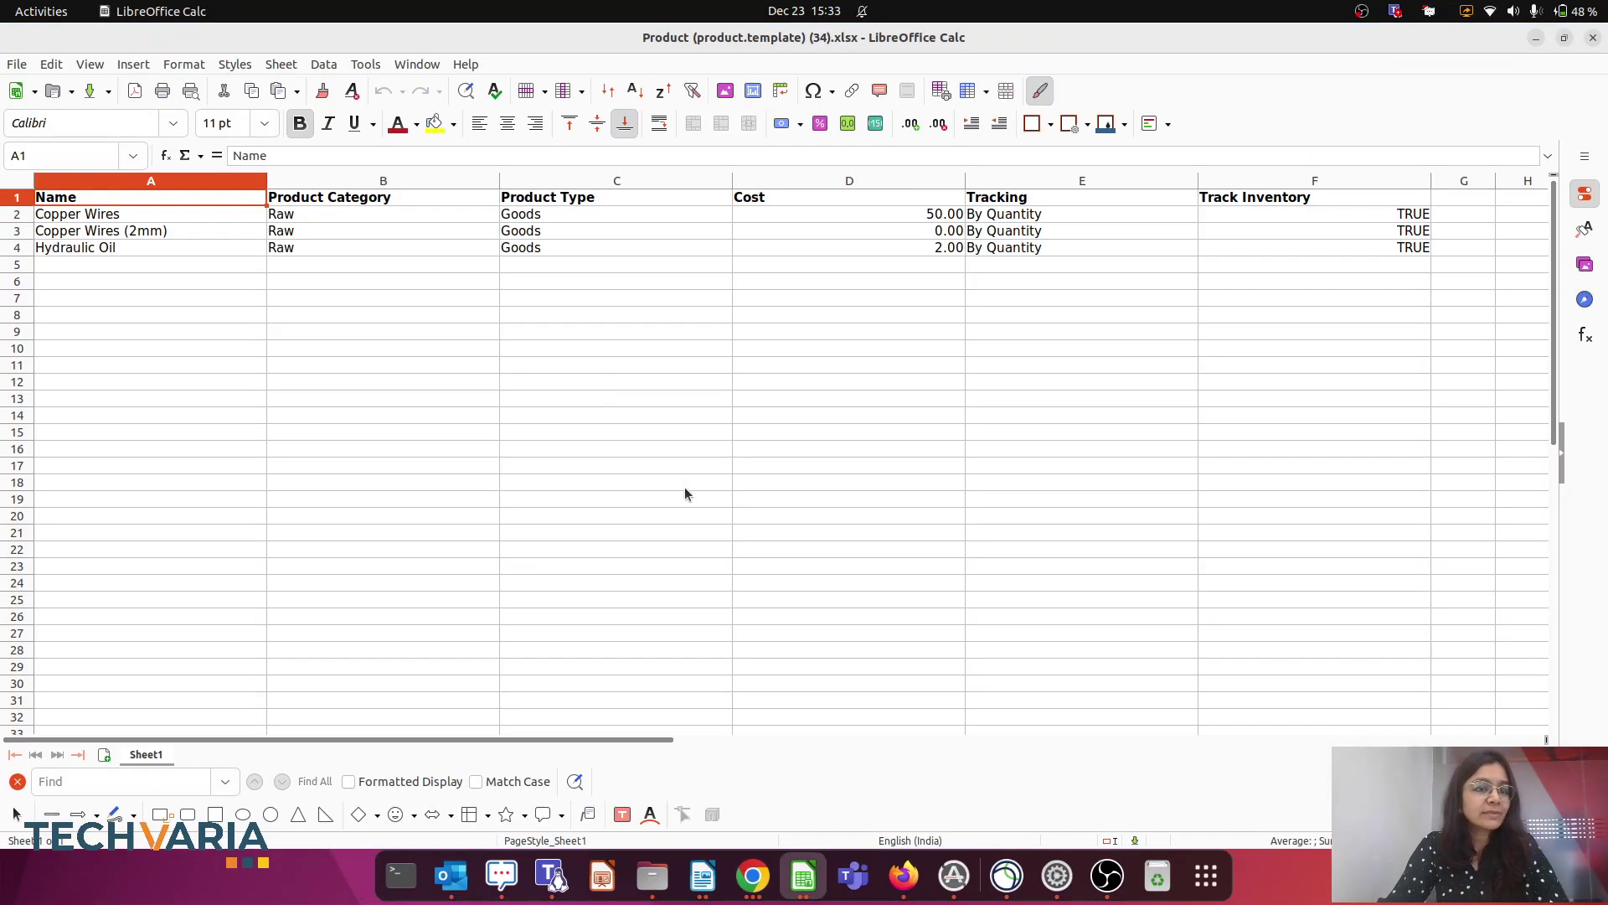
left_click(685, 486)
left_click_drag(293, 219, 294, 263)
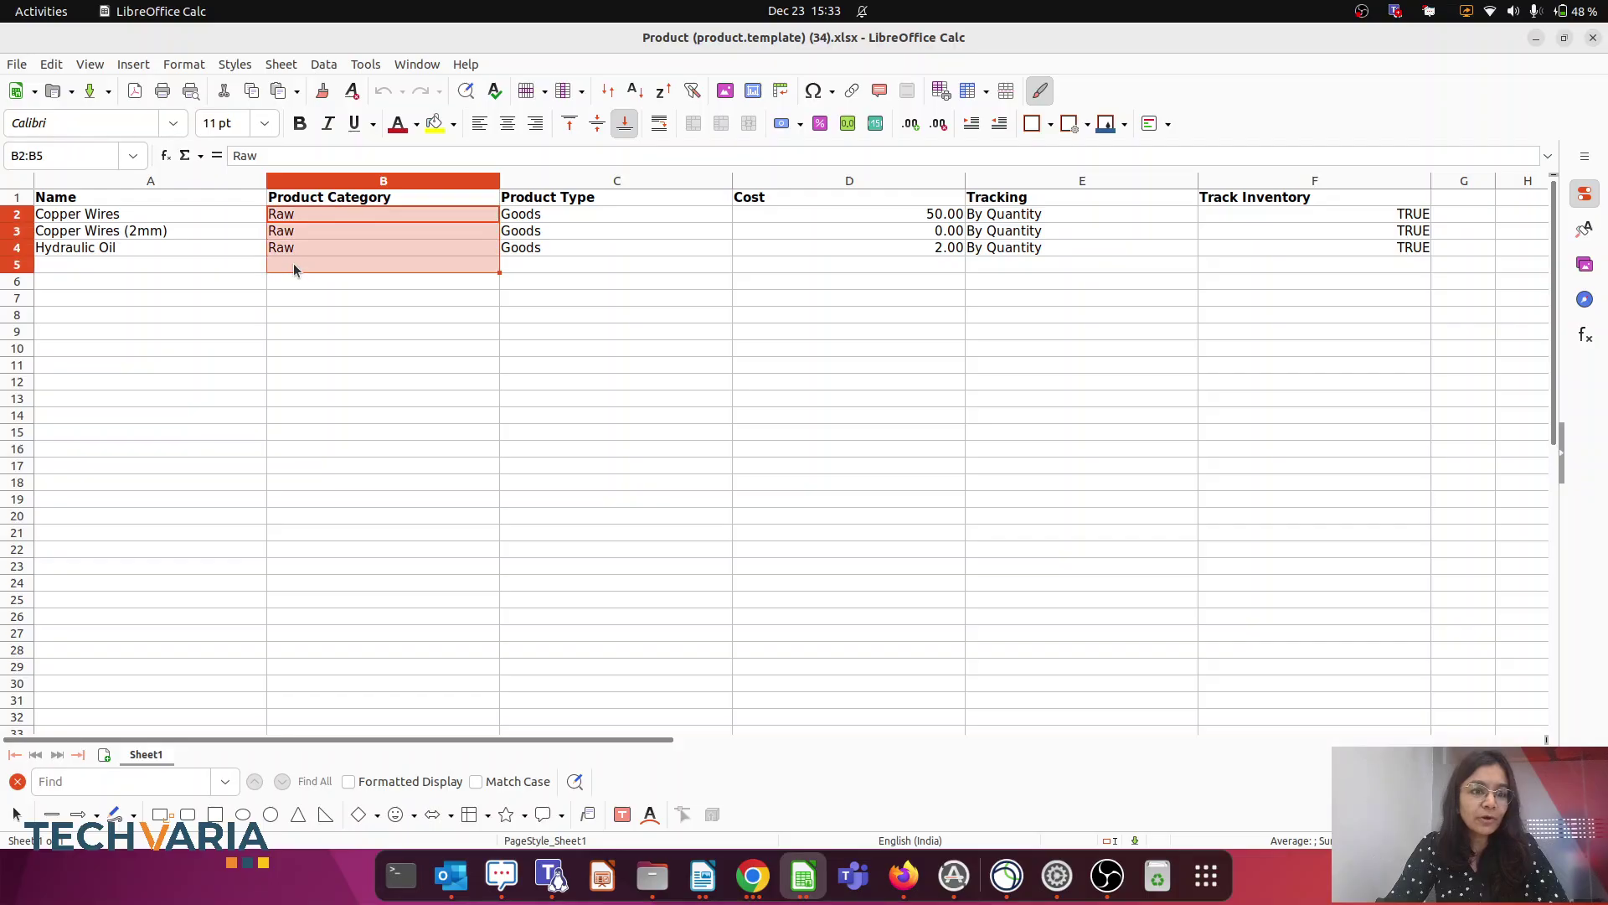
Step: Copy the seven product names in A2:A8 from Odoo_Opening_Stock_Import_2025.csv
left_click(341, 314)
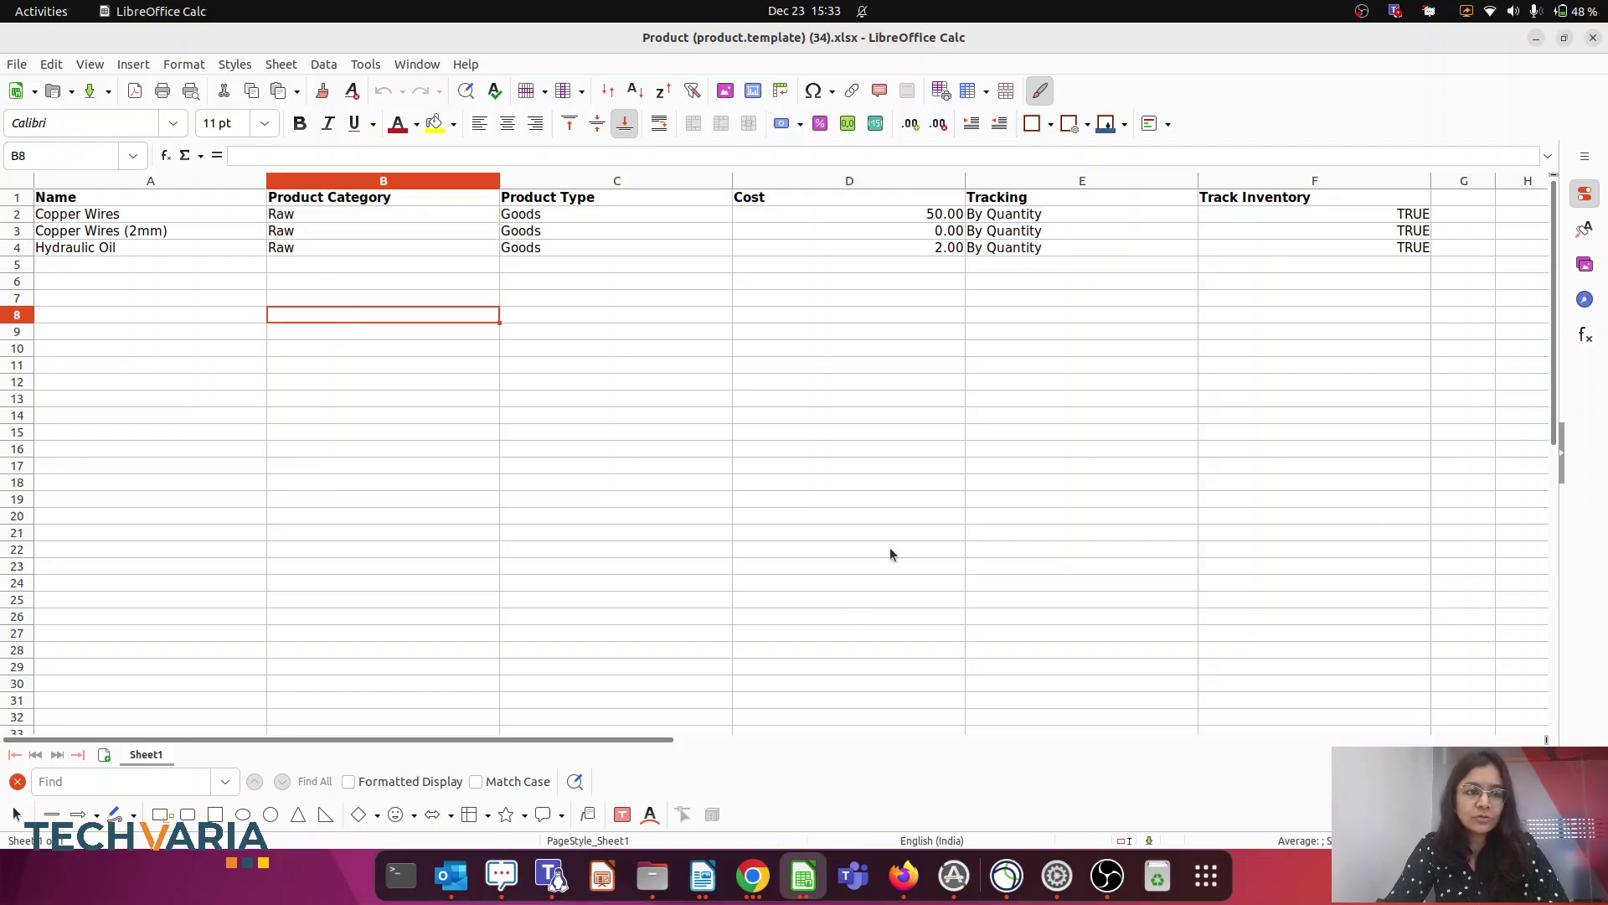
left_click(809, 901)
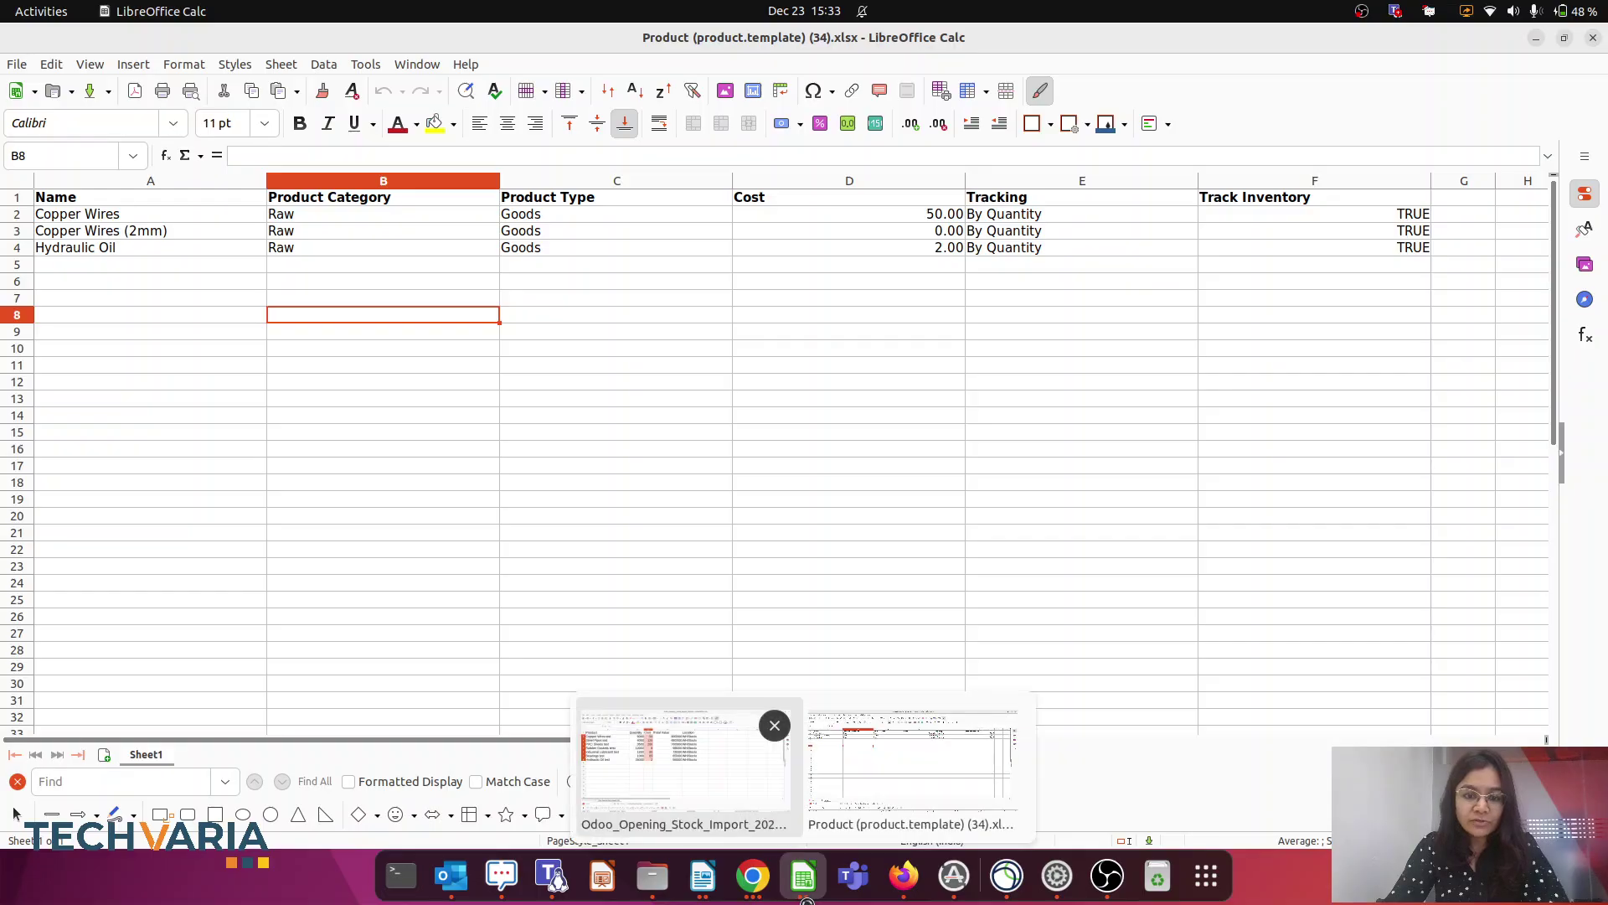
left_click(637, 707)
left_click_drag(142, 239, 123, 427)
key("ctrl+c")
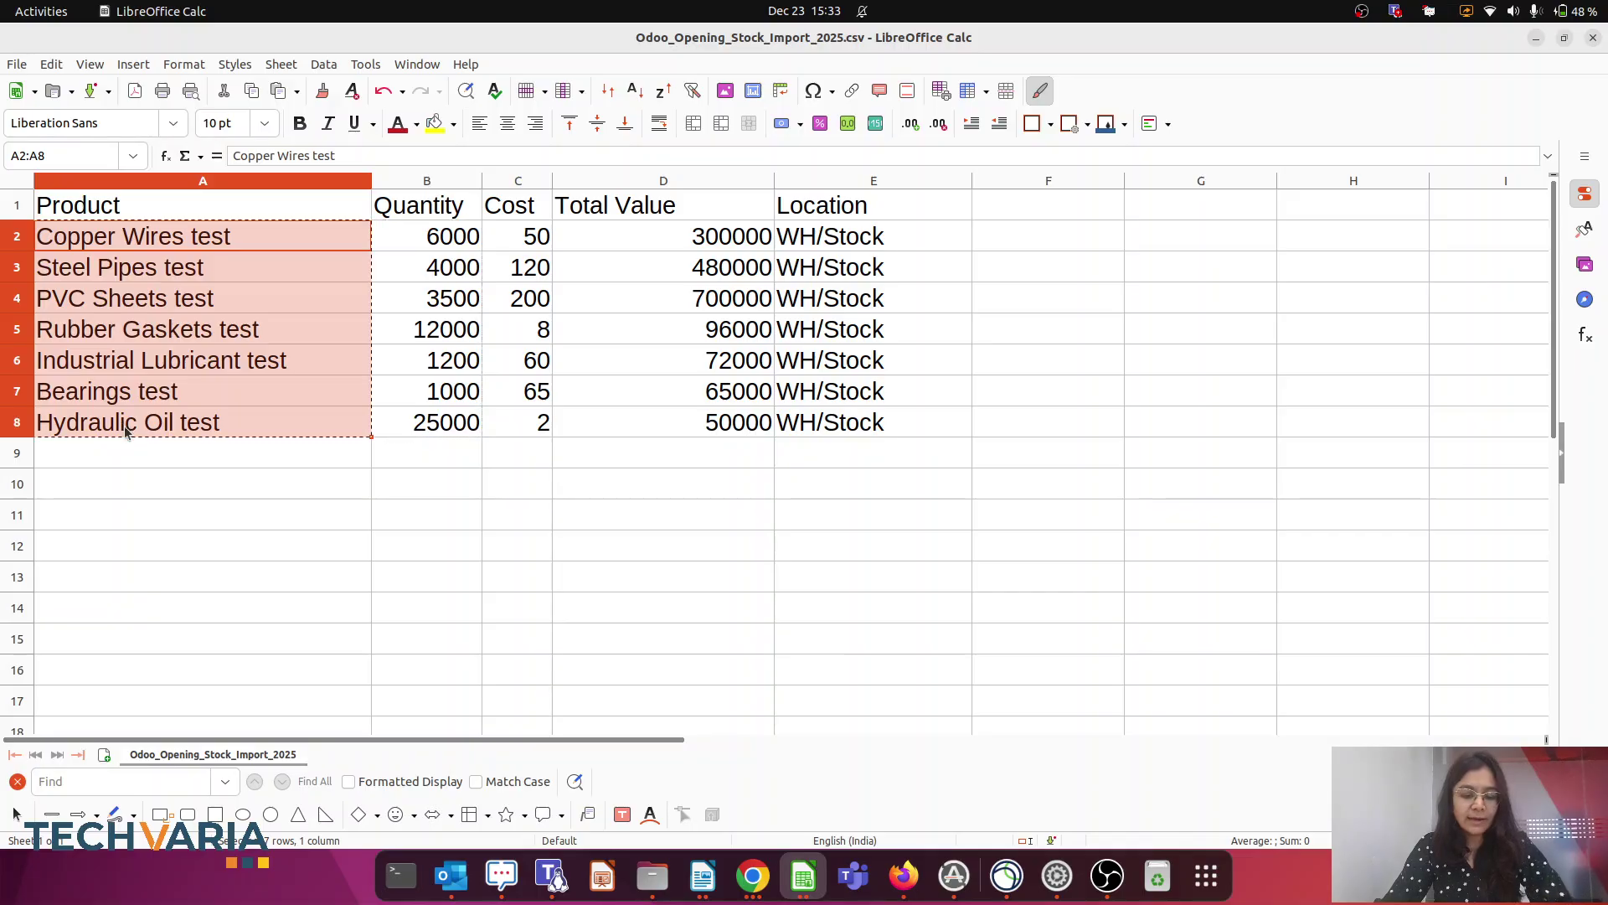
left_click(803, 876)
left_click(876, 785)
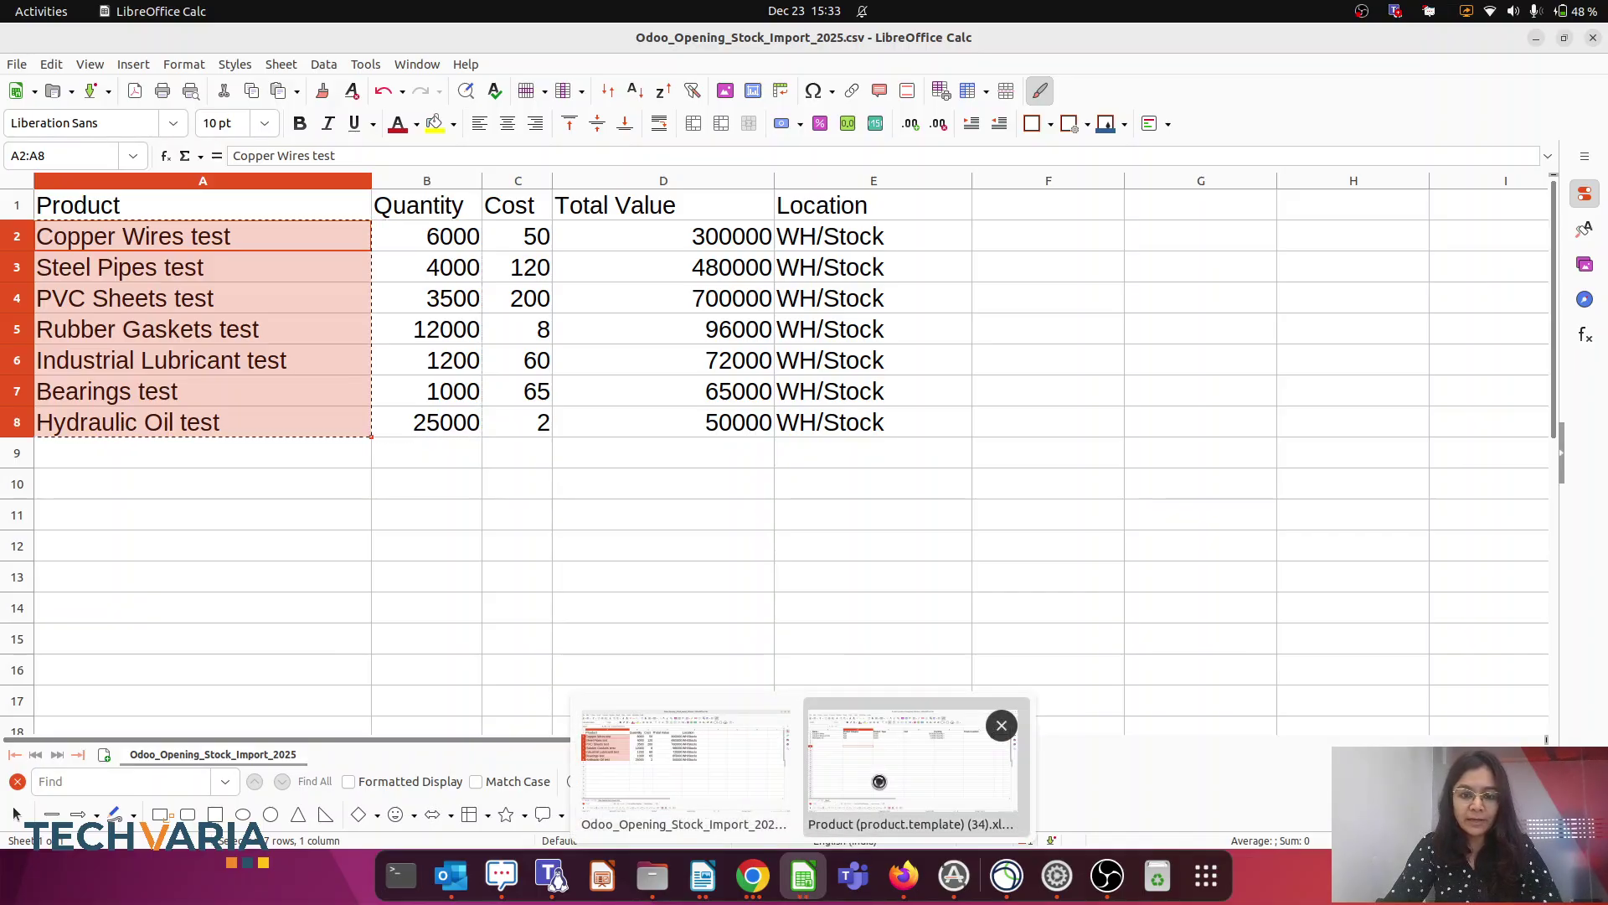
left_click_drag(151, 213, 124, 268)
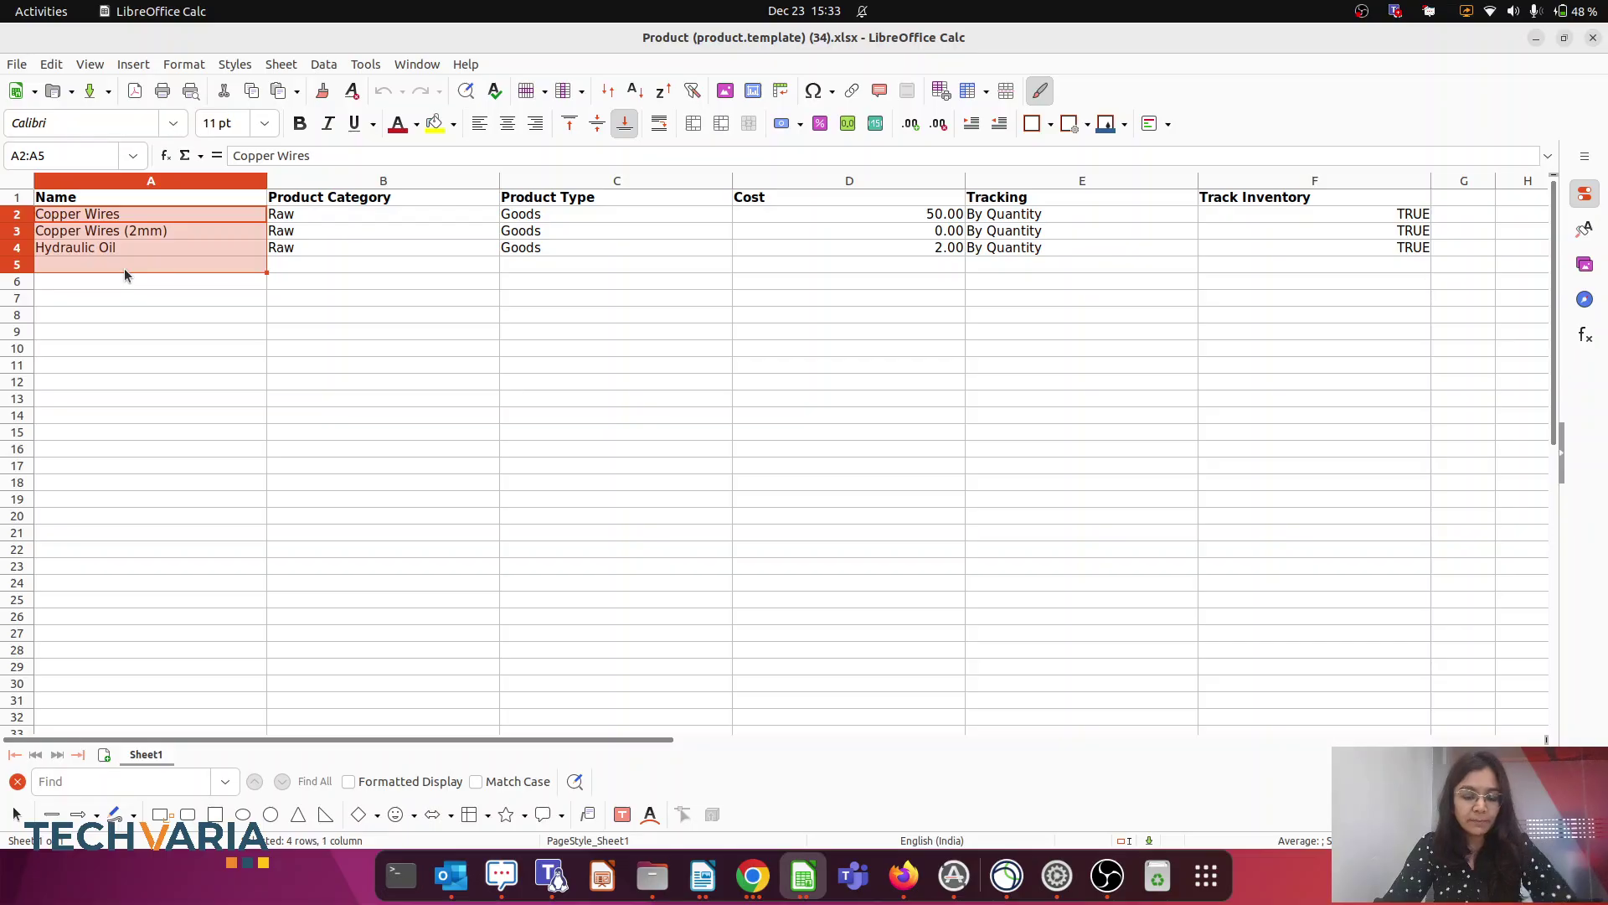
type("V")
left_click_drag(192, 330, 134, 314)
left_click_drag(76, 215, 72, 248)
key("ctrl+v")
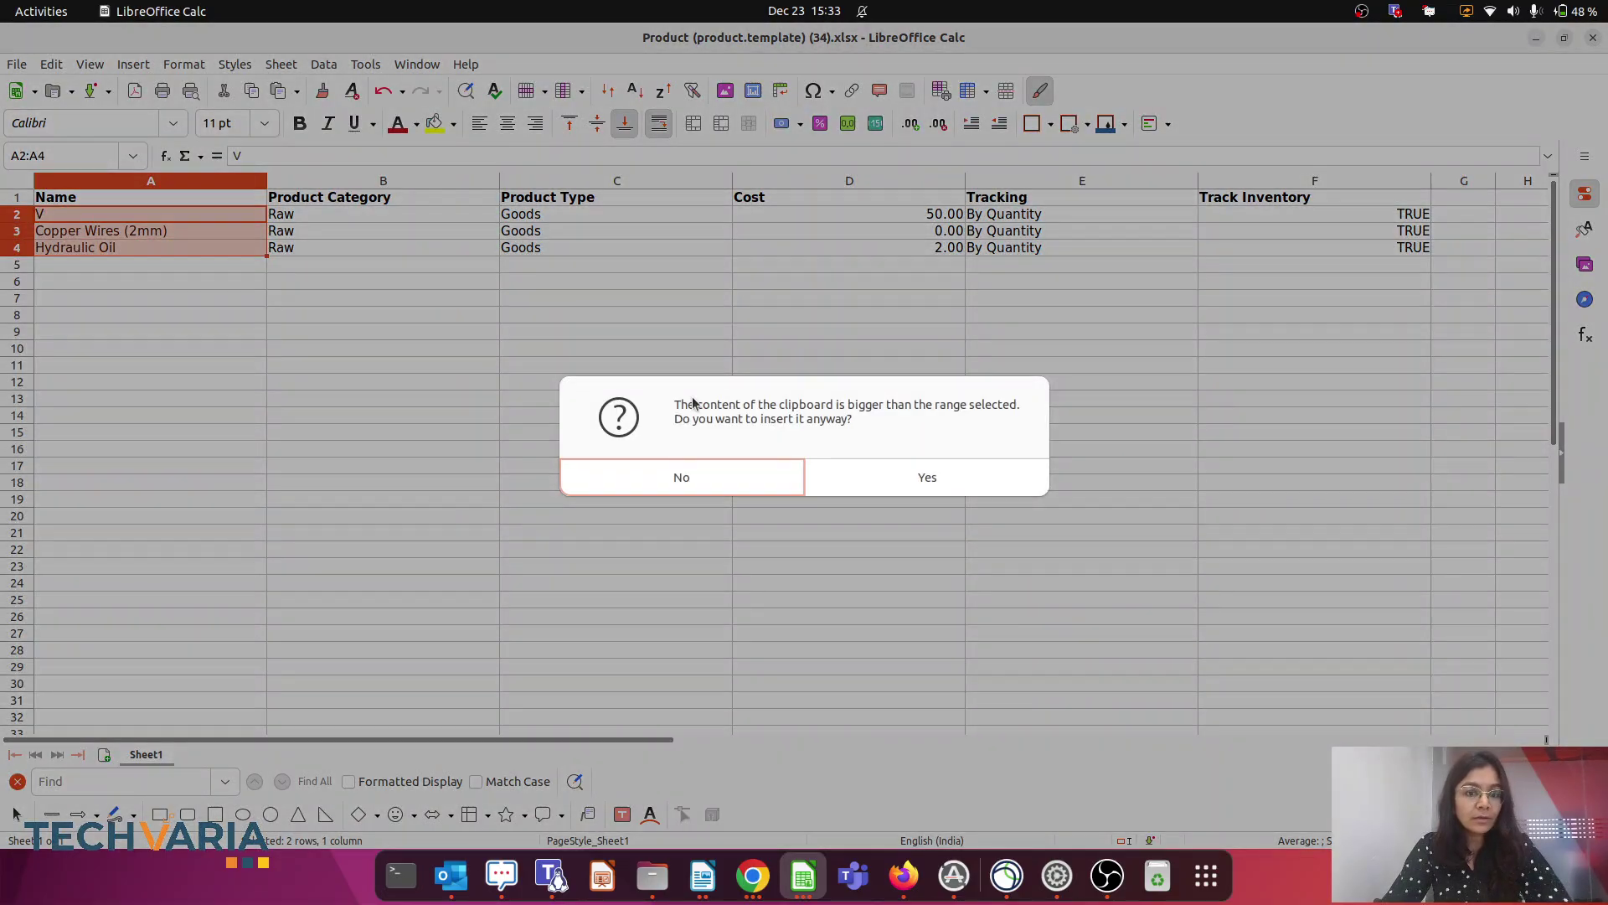
left_click(919, 494)
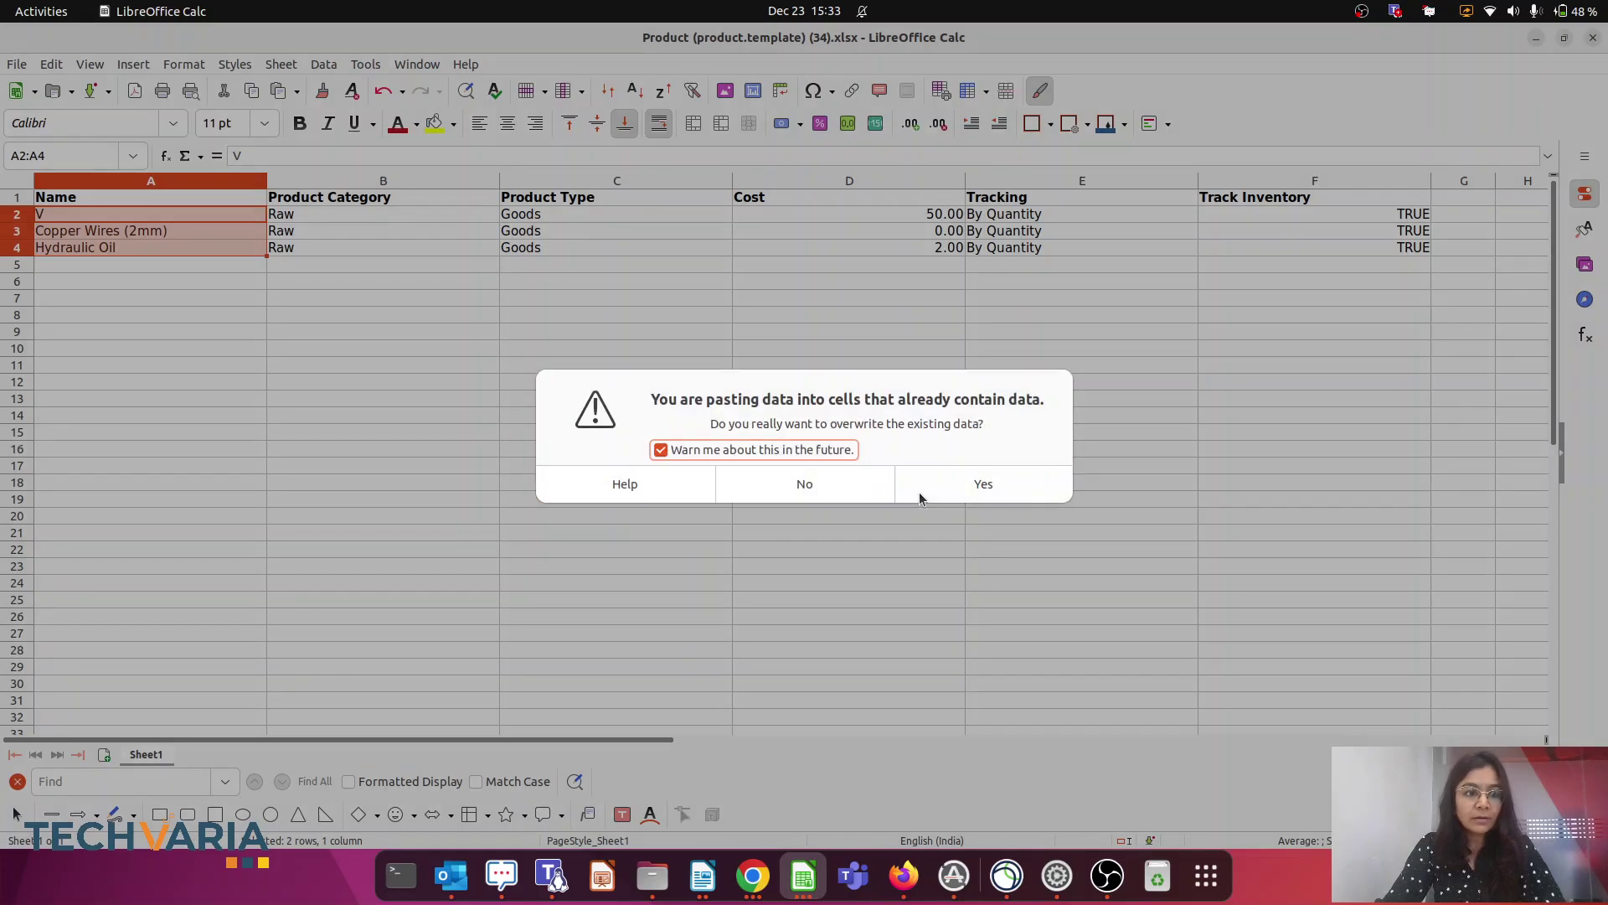
left_click(781, 496)
Step: Paste the copied product names into the product template's Name column from A2, overwriting the existing names
mouse_move(803, 878)
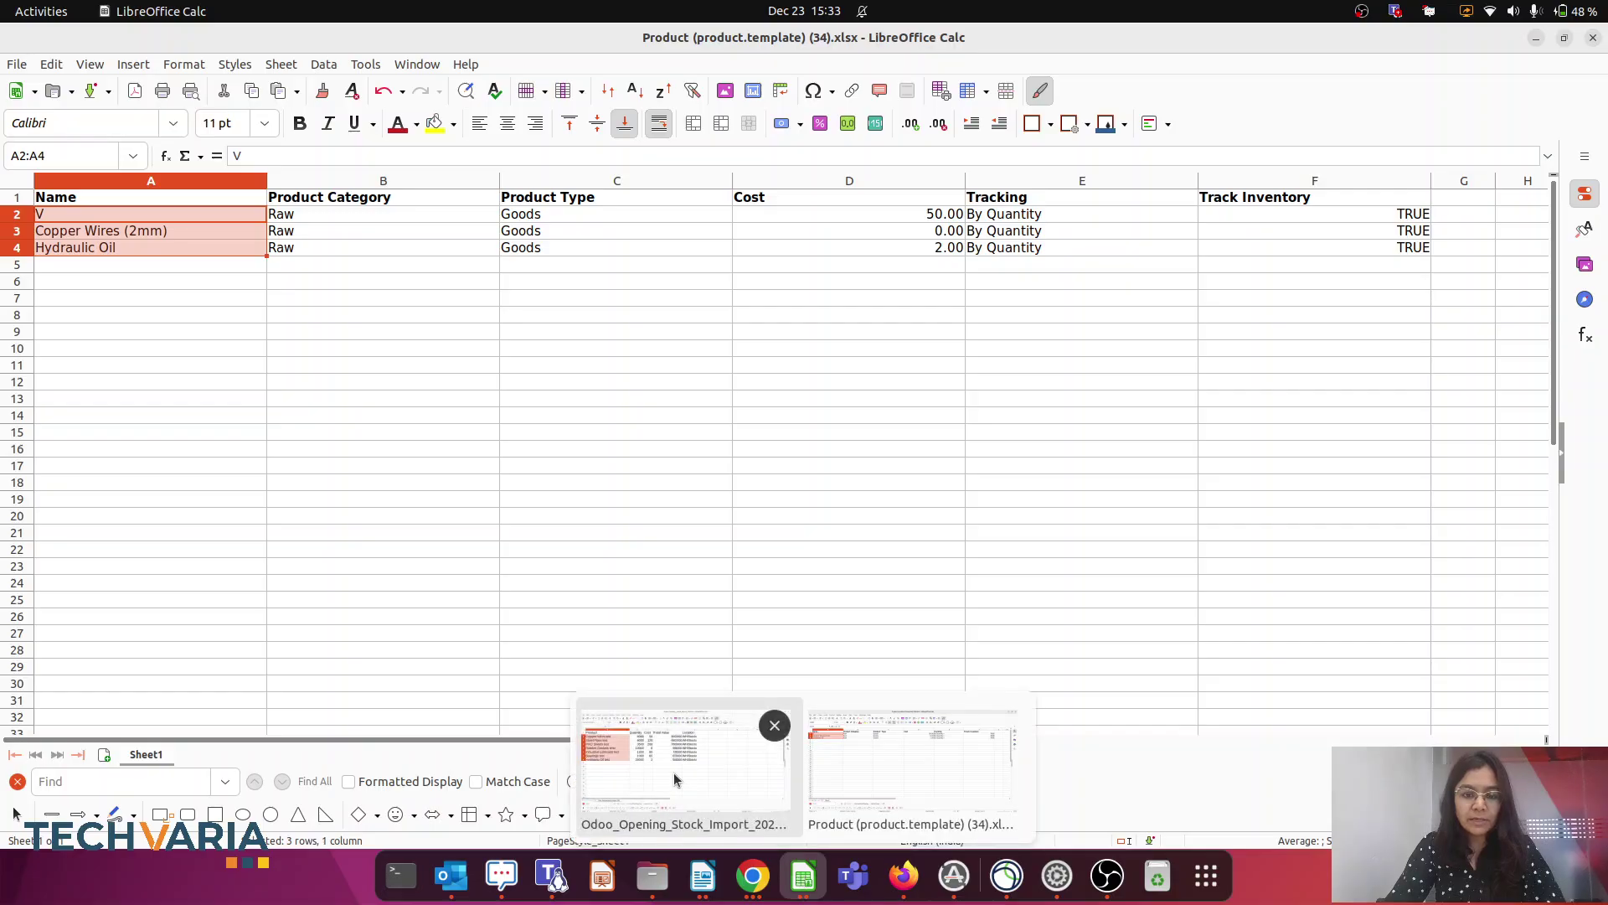
left_click(675, 775)
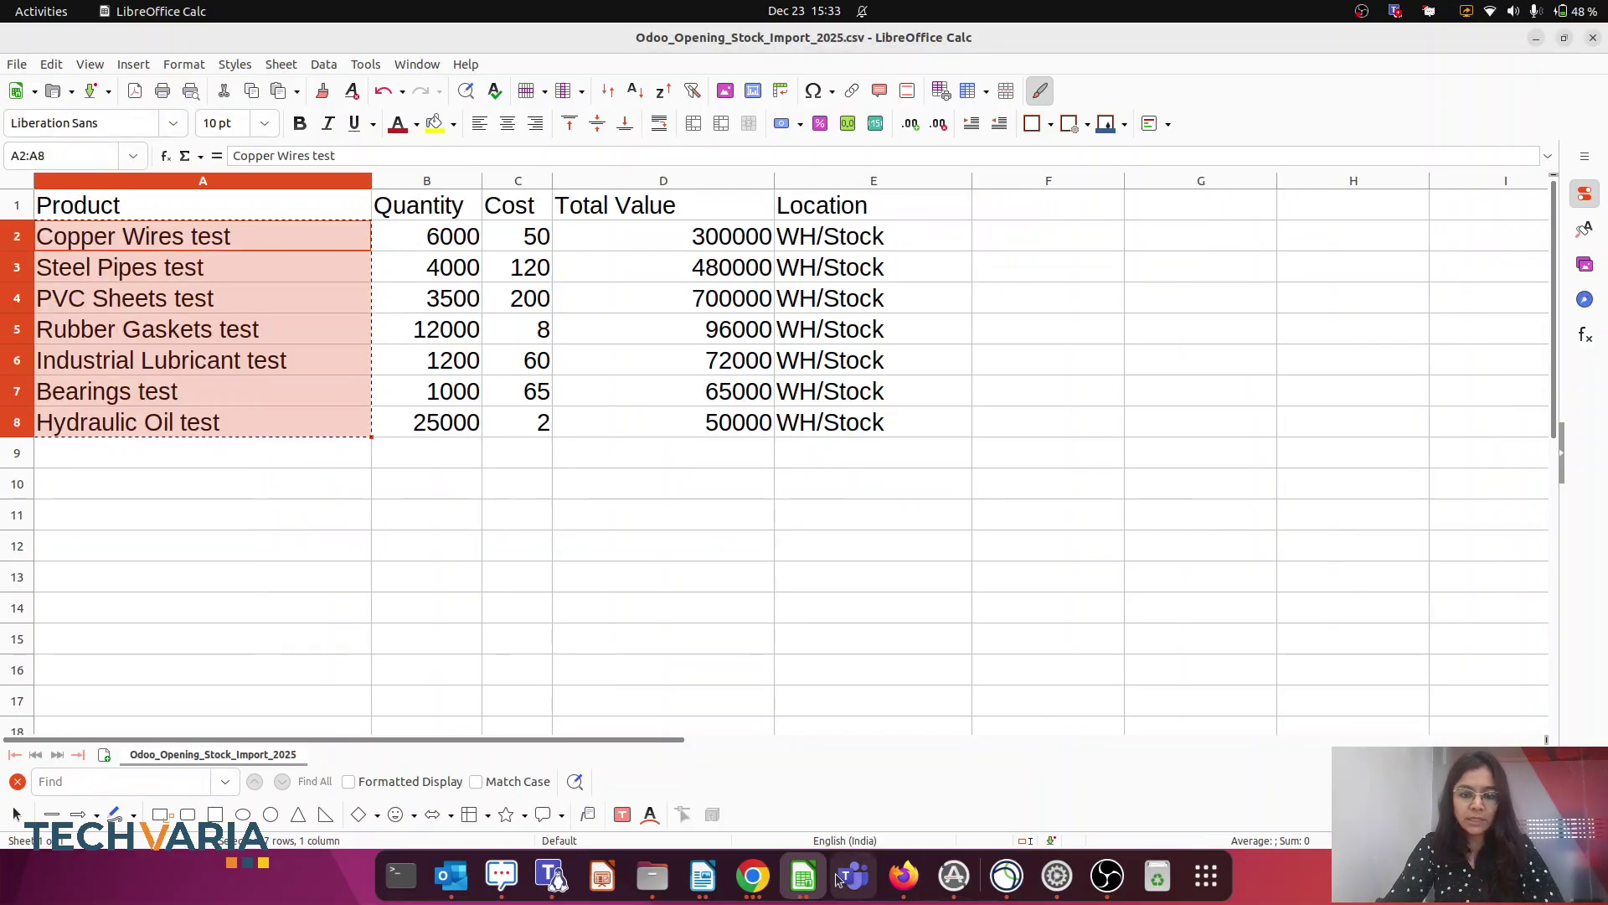
mouse_move(803, 878)
left_click(897, 766)
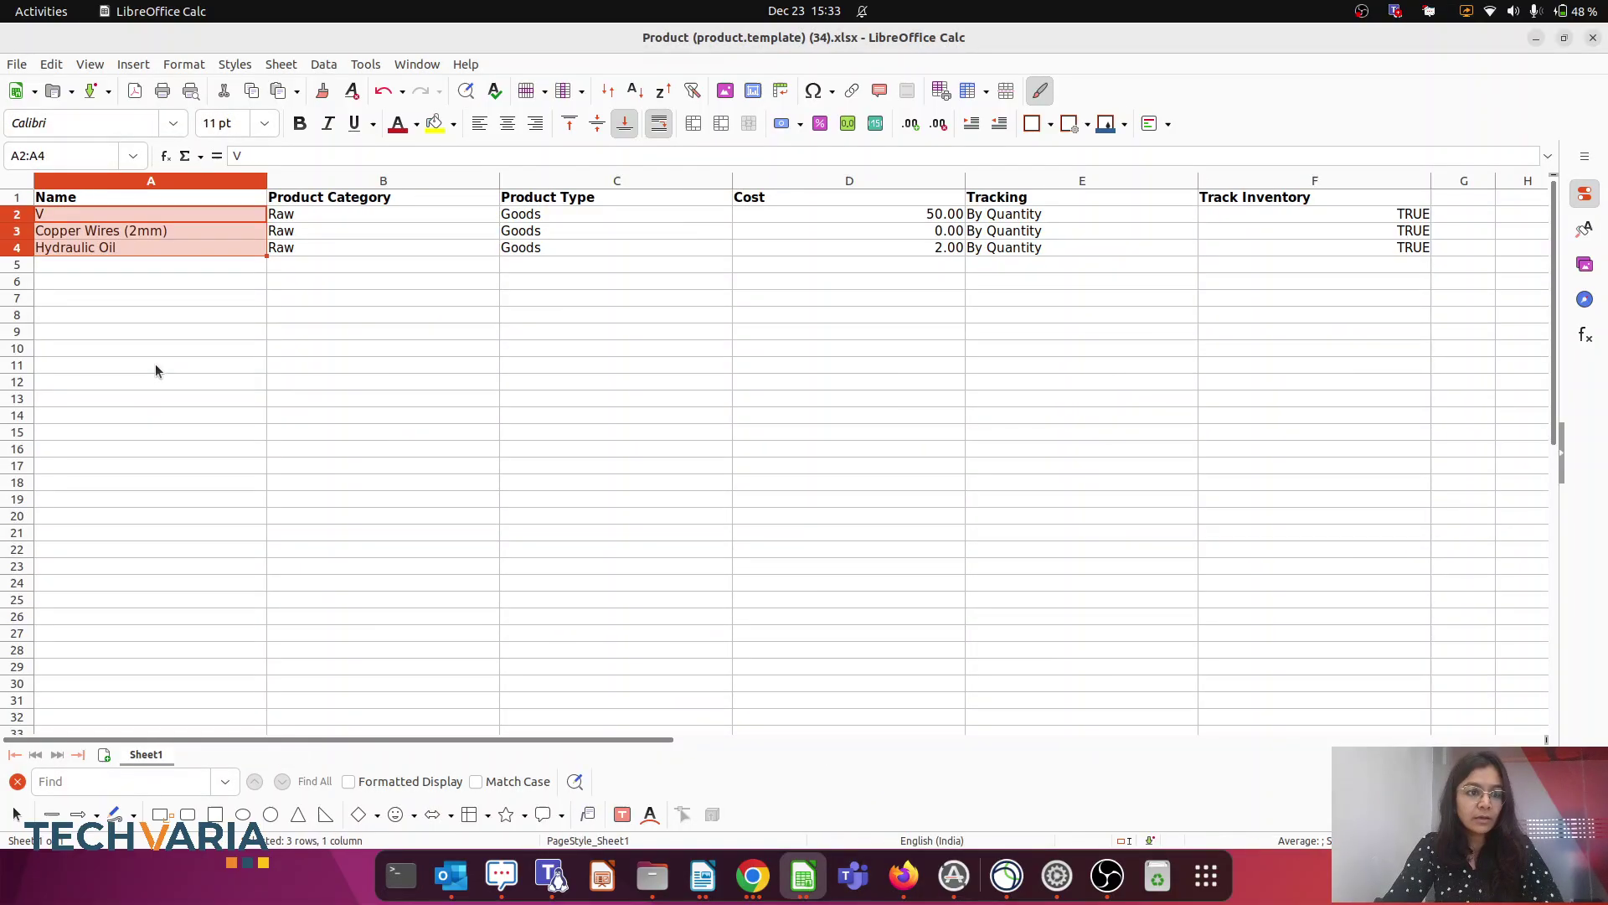
left_click(74, 219)
key("ctrl+v")
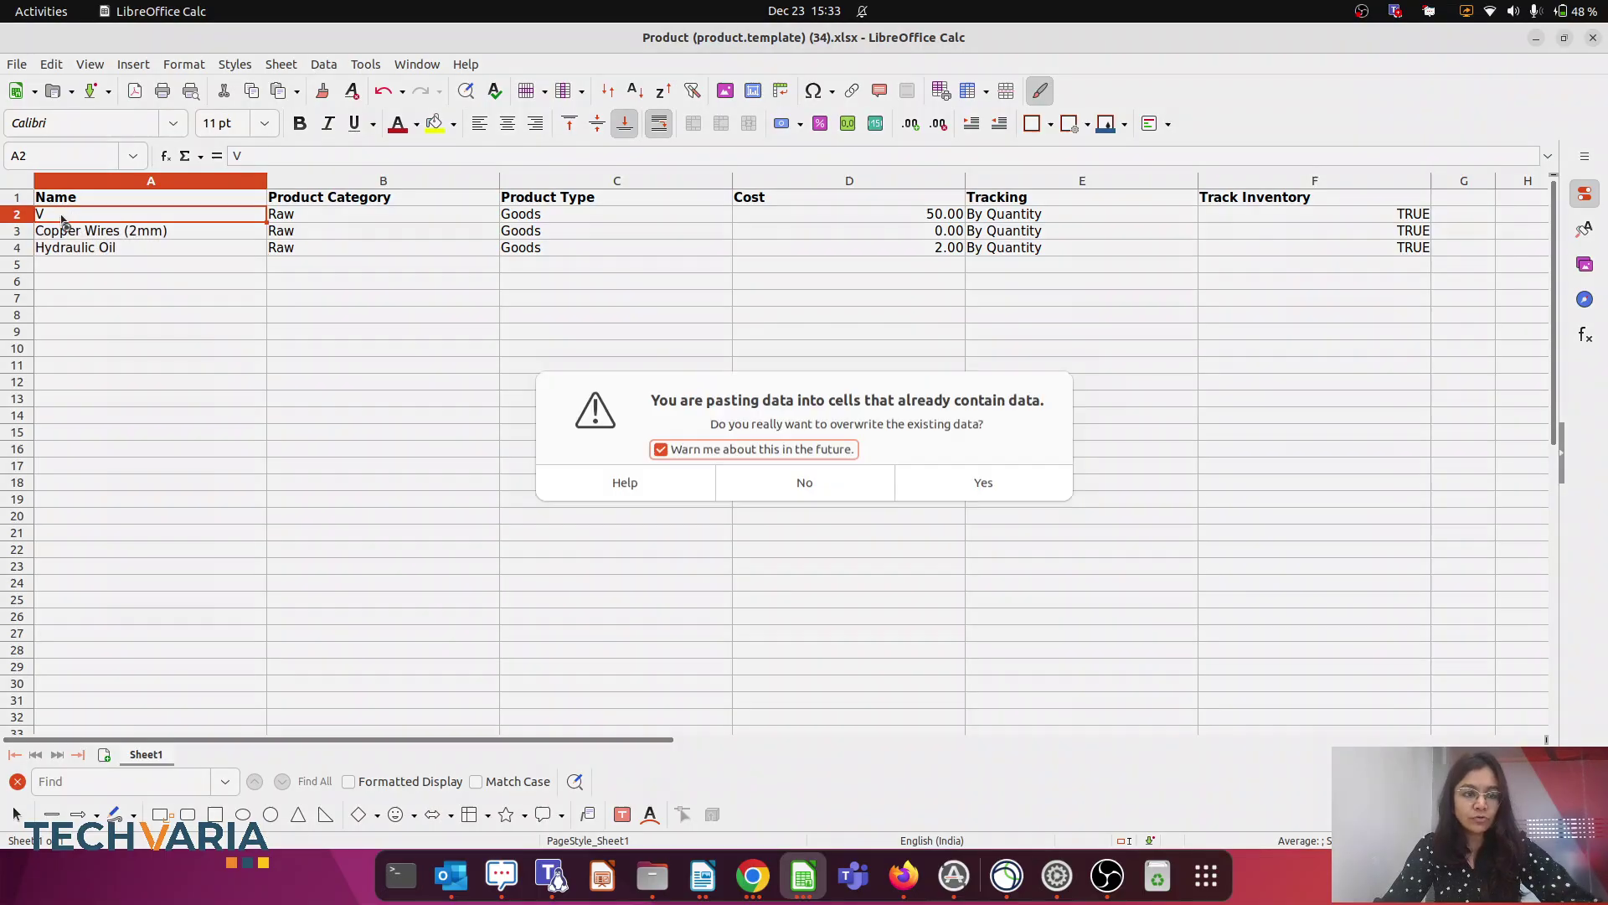
left_click(970, 484)
left_click(968, 489)
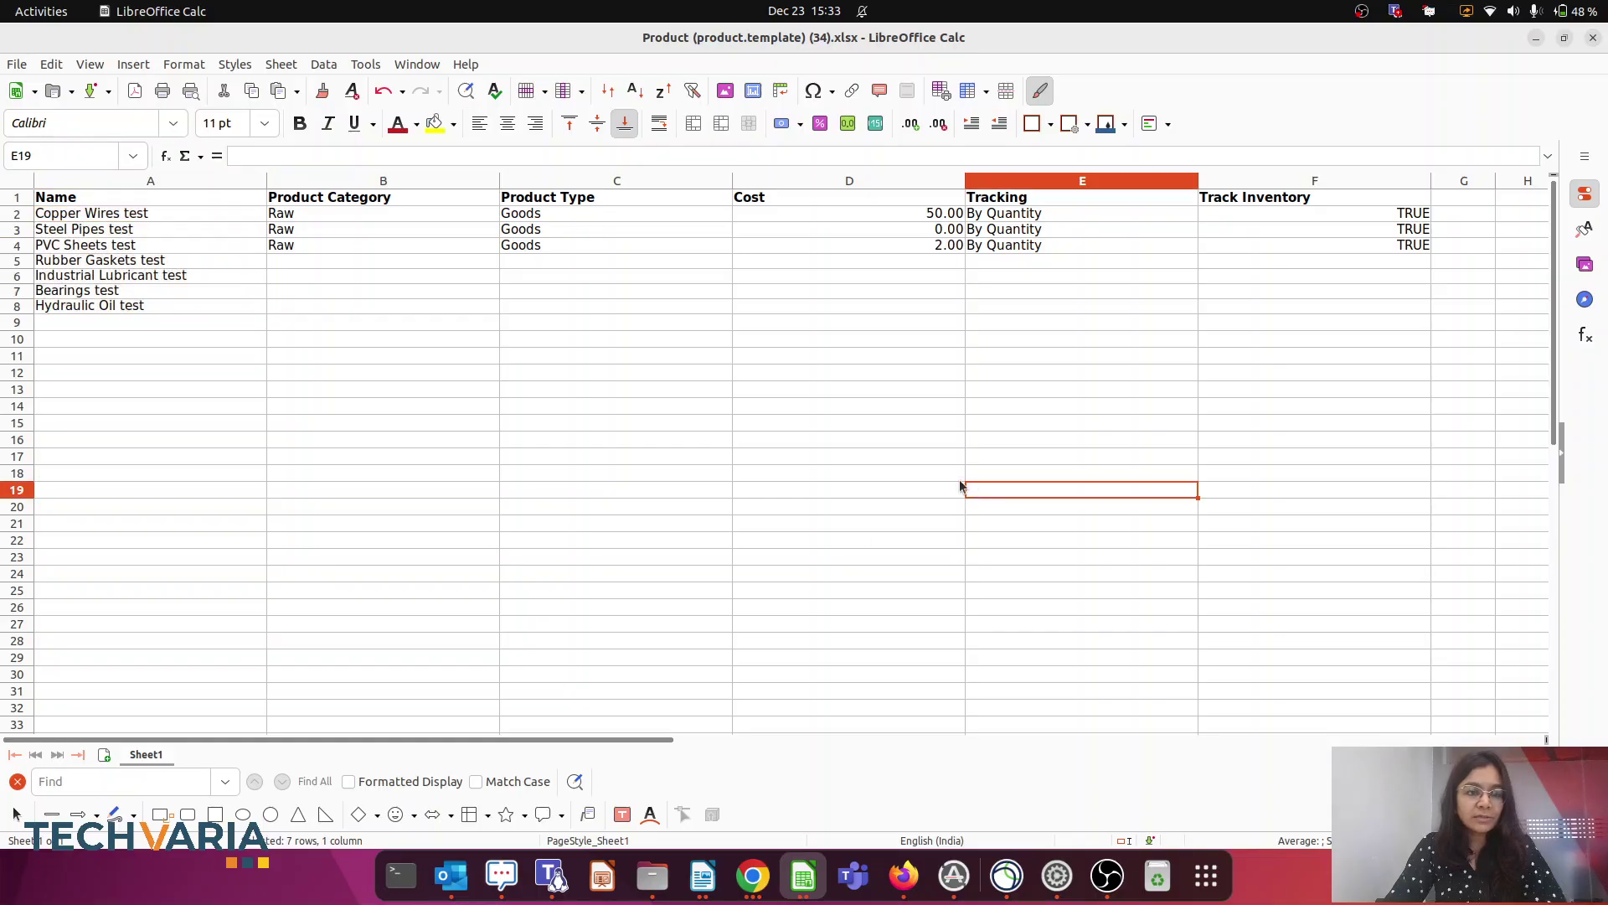
Step: Copy the costs in C2:C8 of the opening stock file and paste them over the product template's Cost column from D2
mouse_move(802, 878)
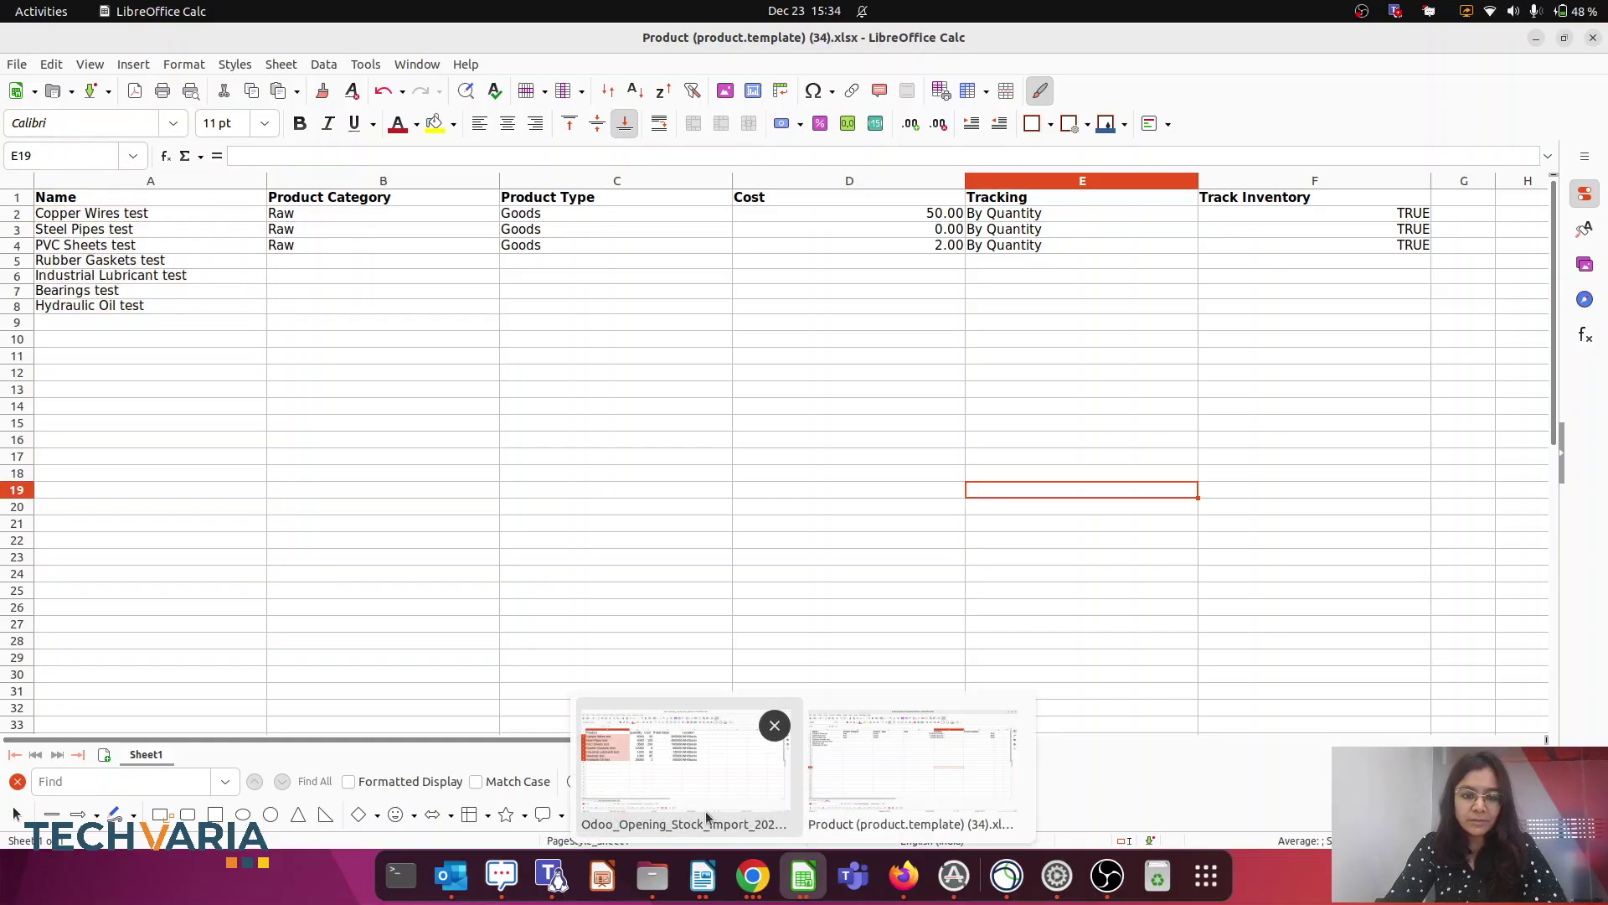
left_click(685, 793)
left_click_drag(531, 238, 510, 434)
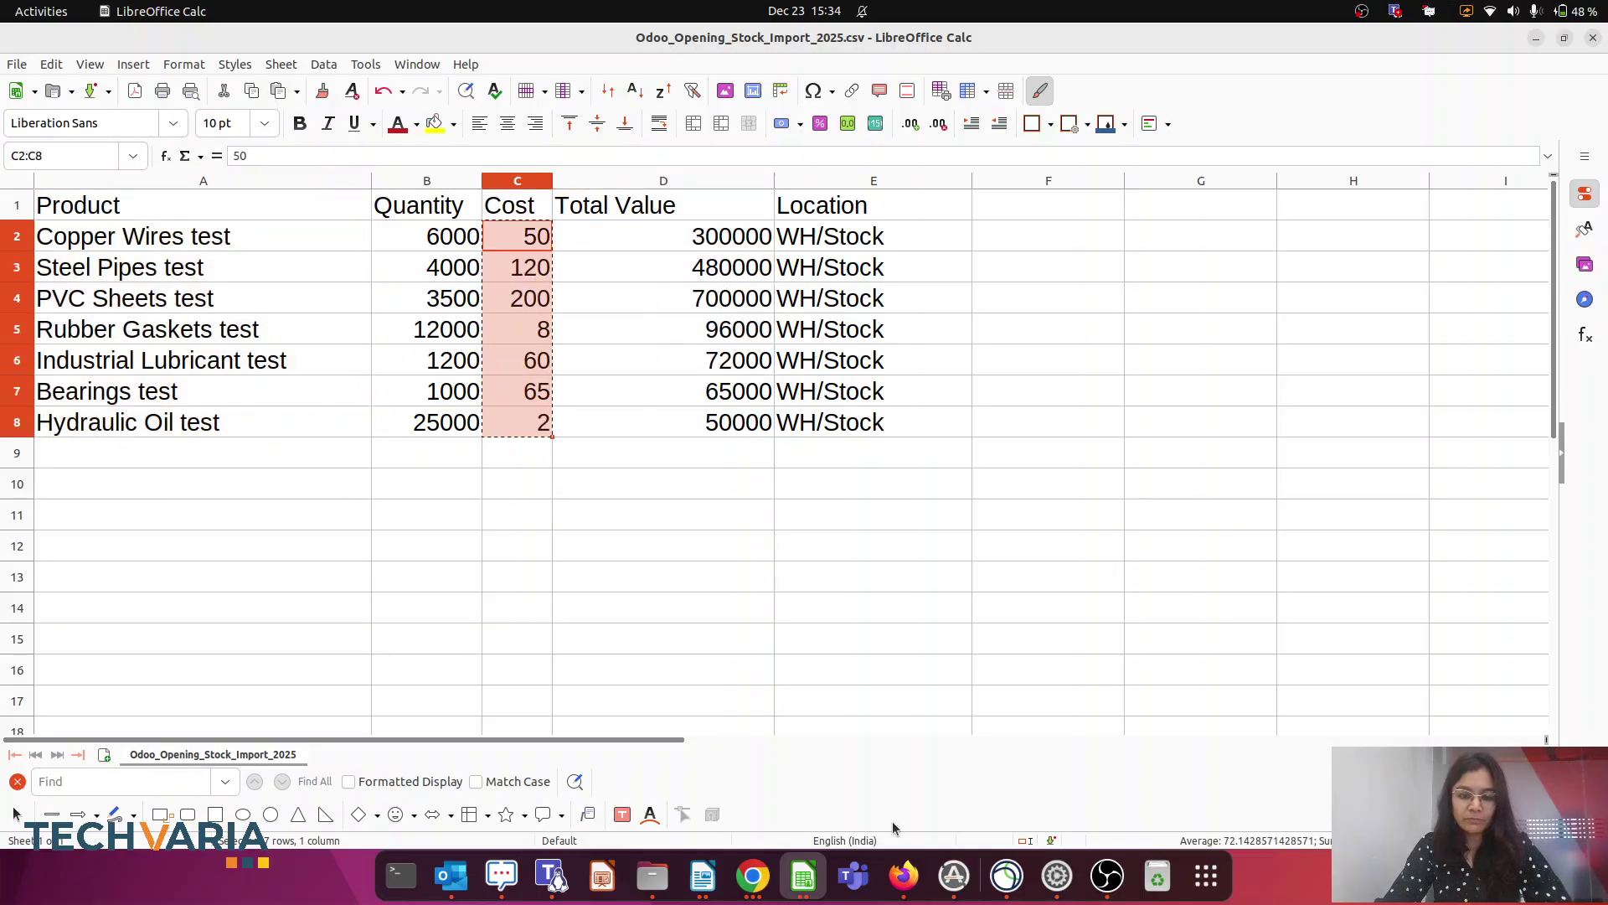
left_click(753, 876)
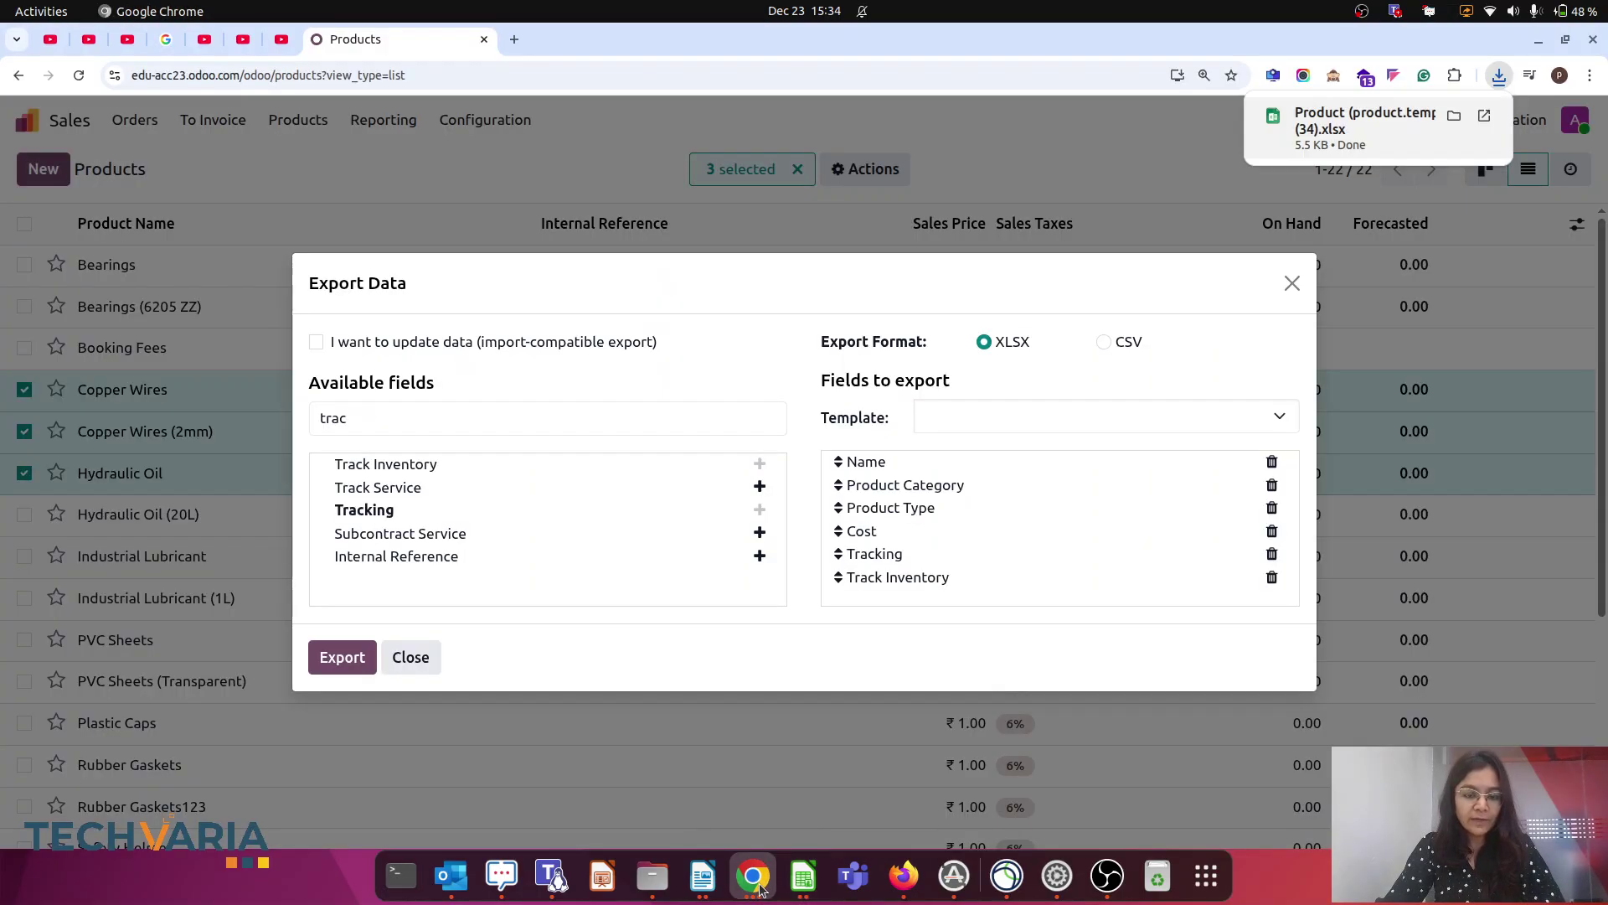
left_click(821, 886)
left_click(821, 881)
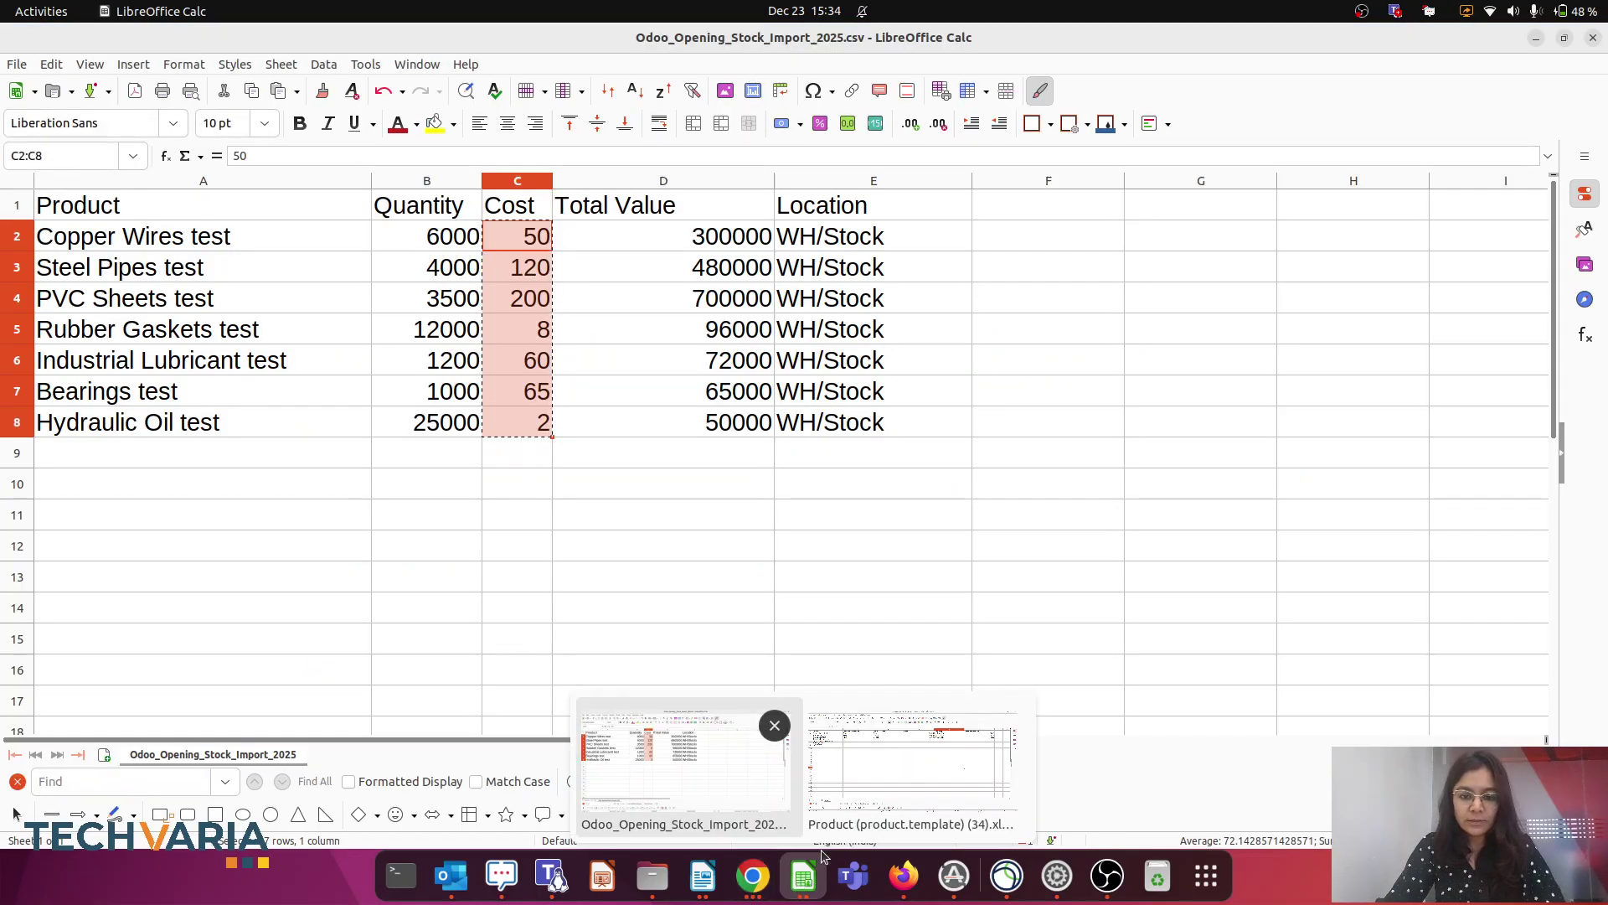
left_click(911, 763)
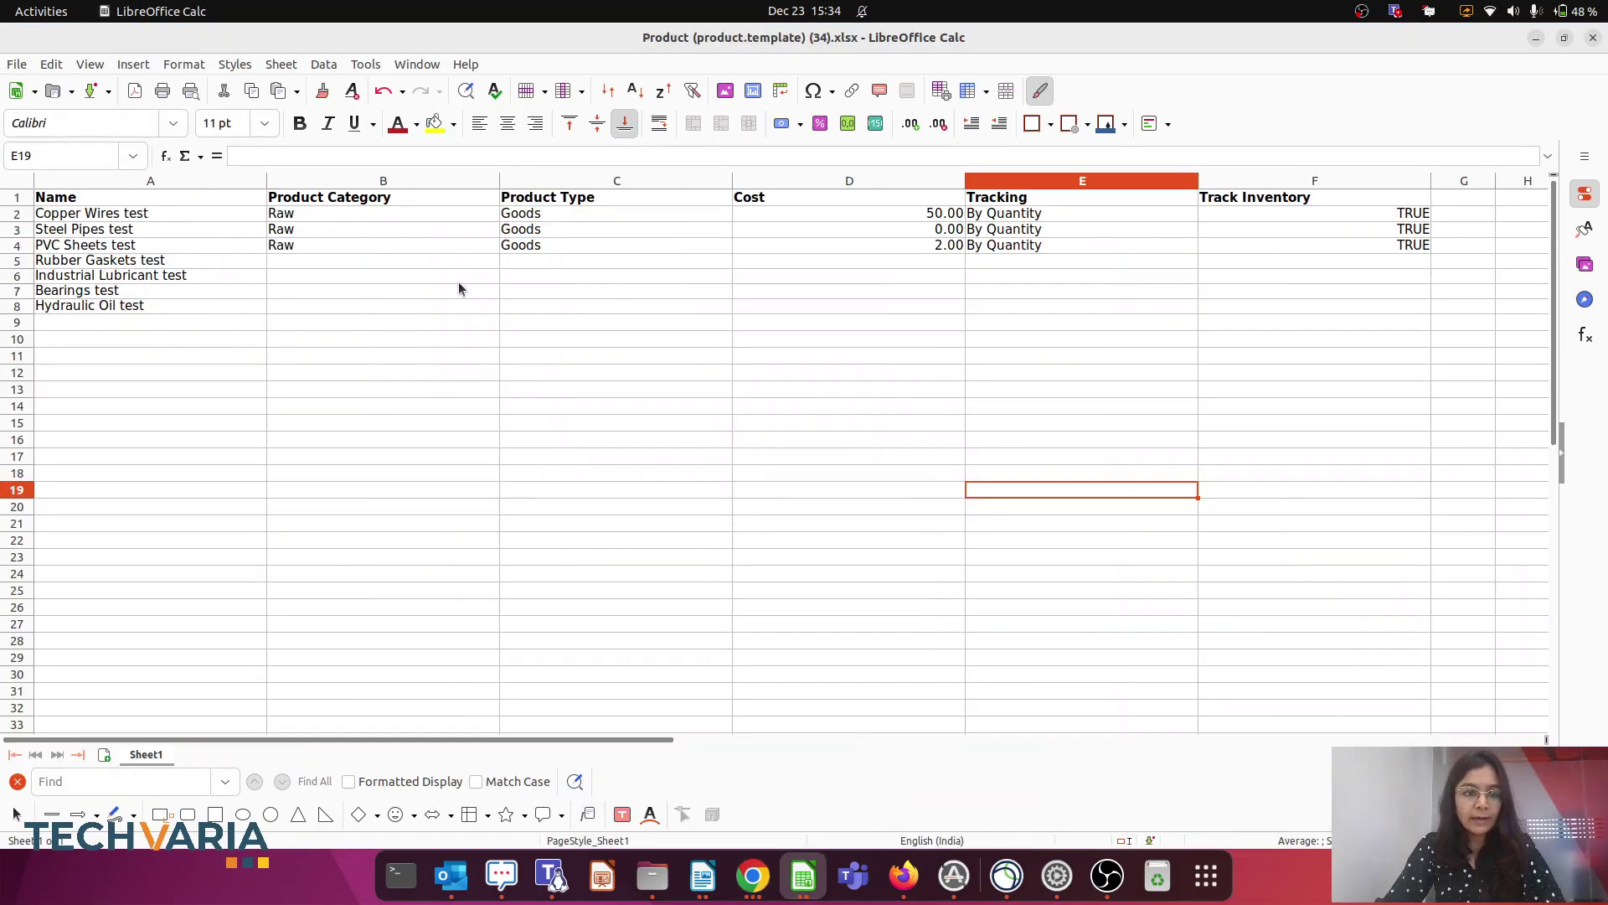
left_click(807, 210)
key("ctrl+v")
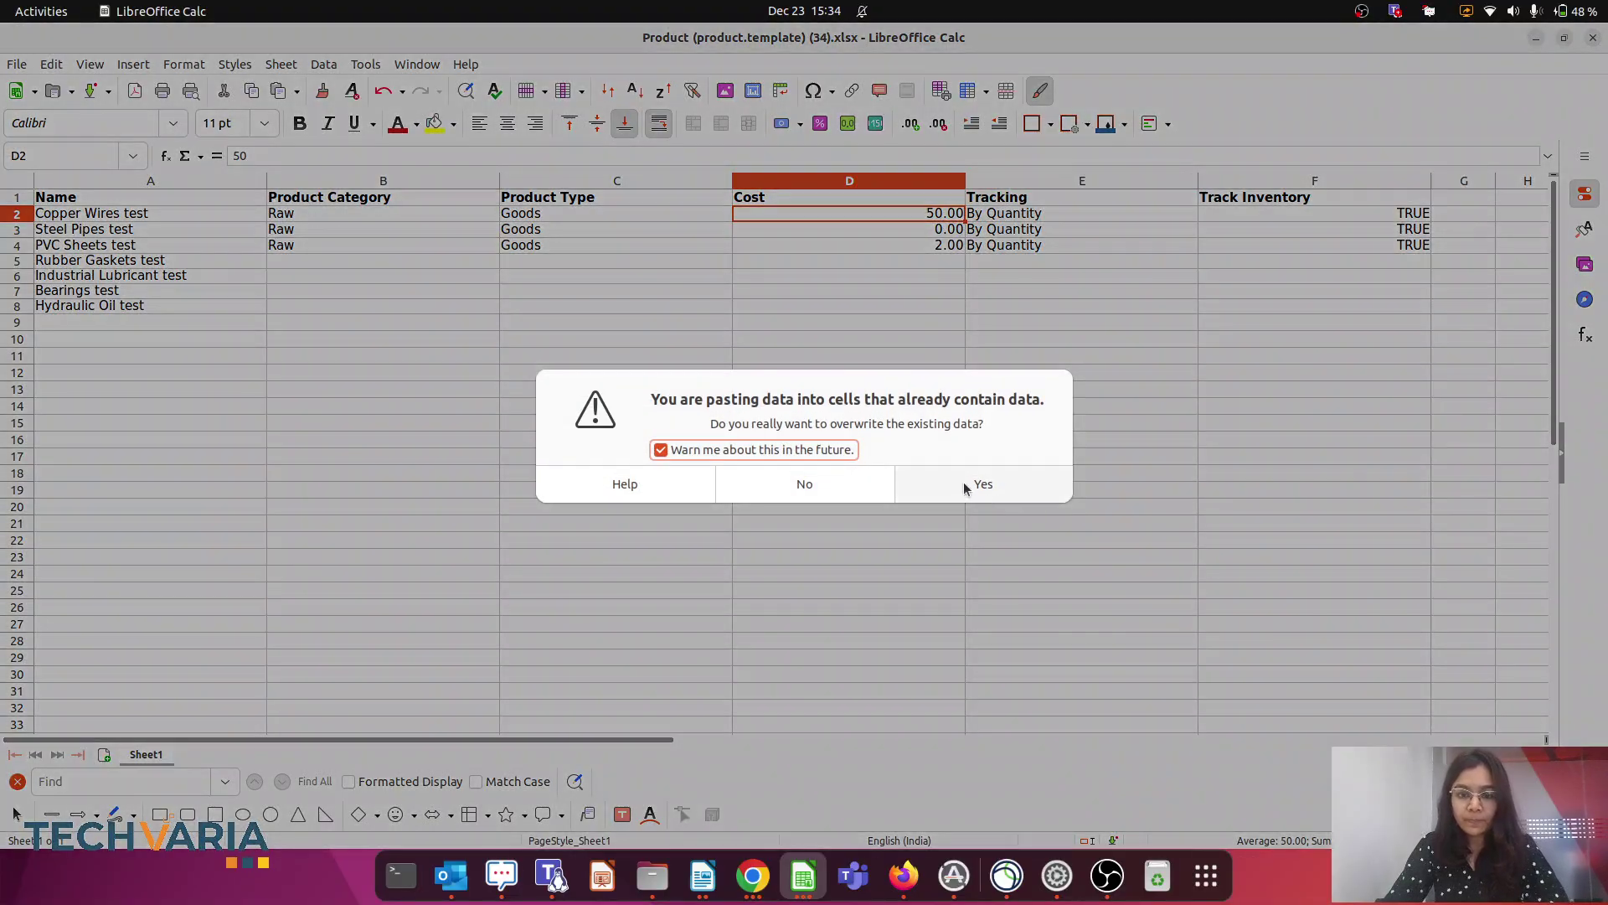
left_click(965, 485)
left_click(988, 540)
Step: Fill Raw down the Product Category column and Goods down the Product Type column through row 7
left_click(344, 215)
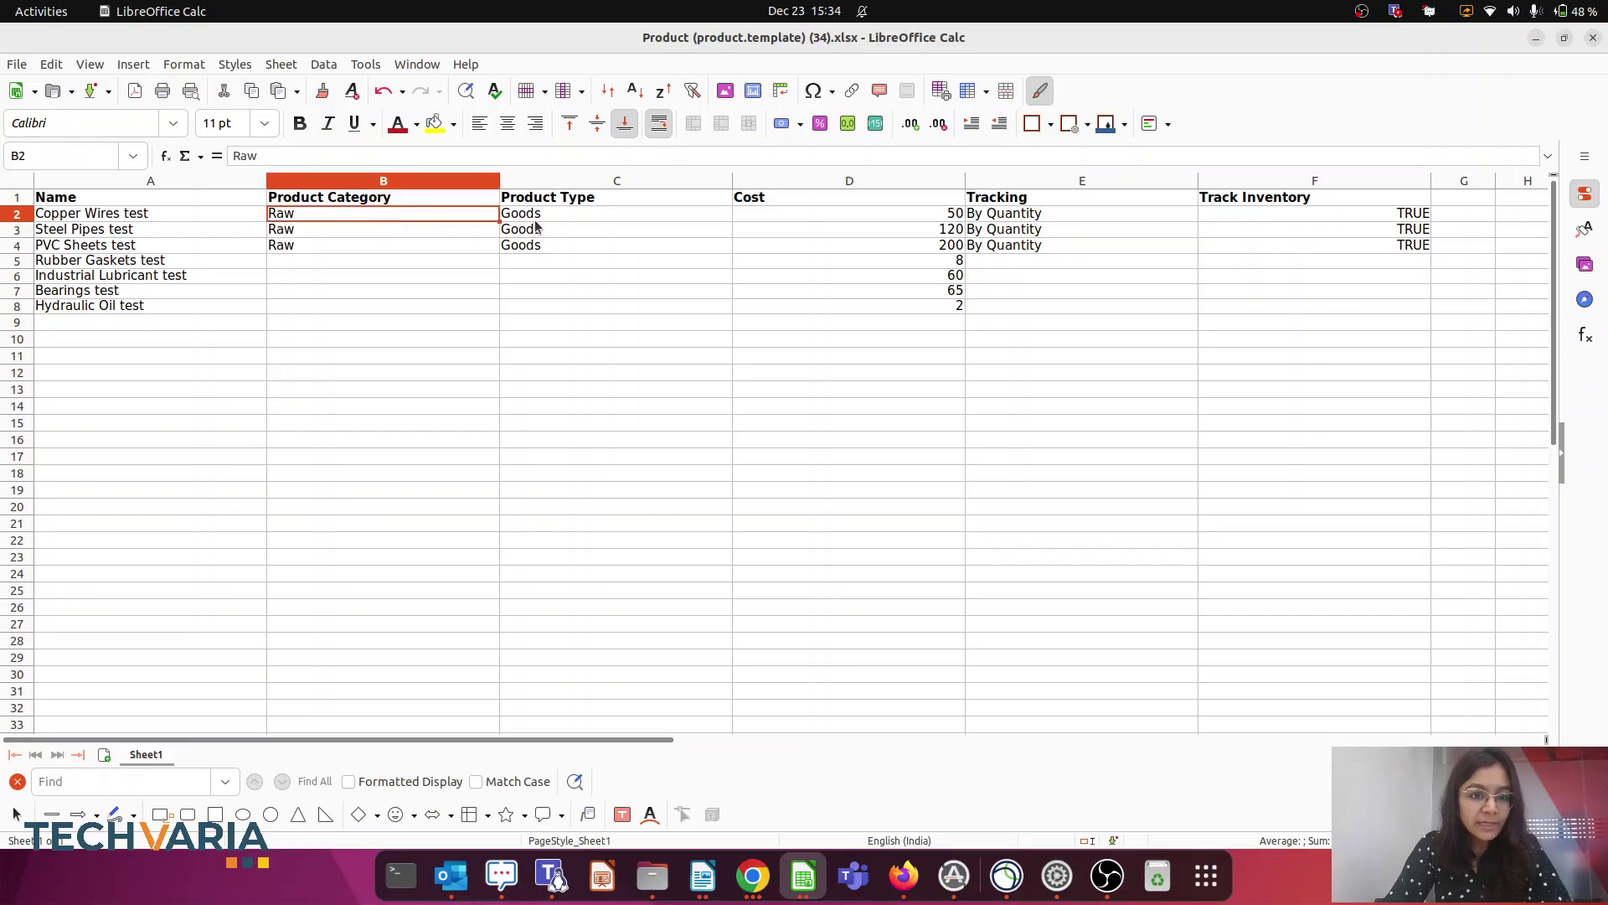
left_click_drag(497, 221, 475, 295)
left_click_drag(554, 377, 557, 394)
left_click(606, 216)
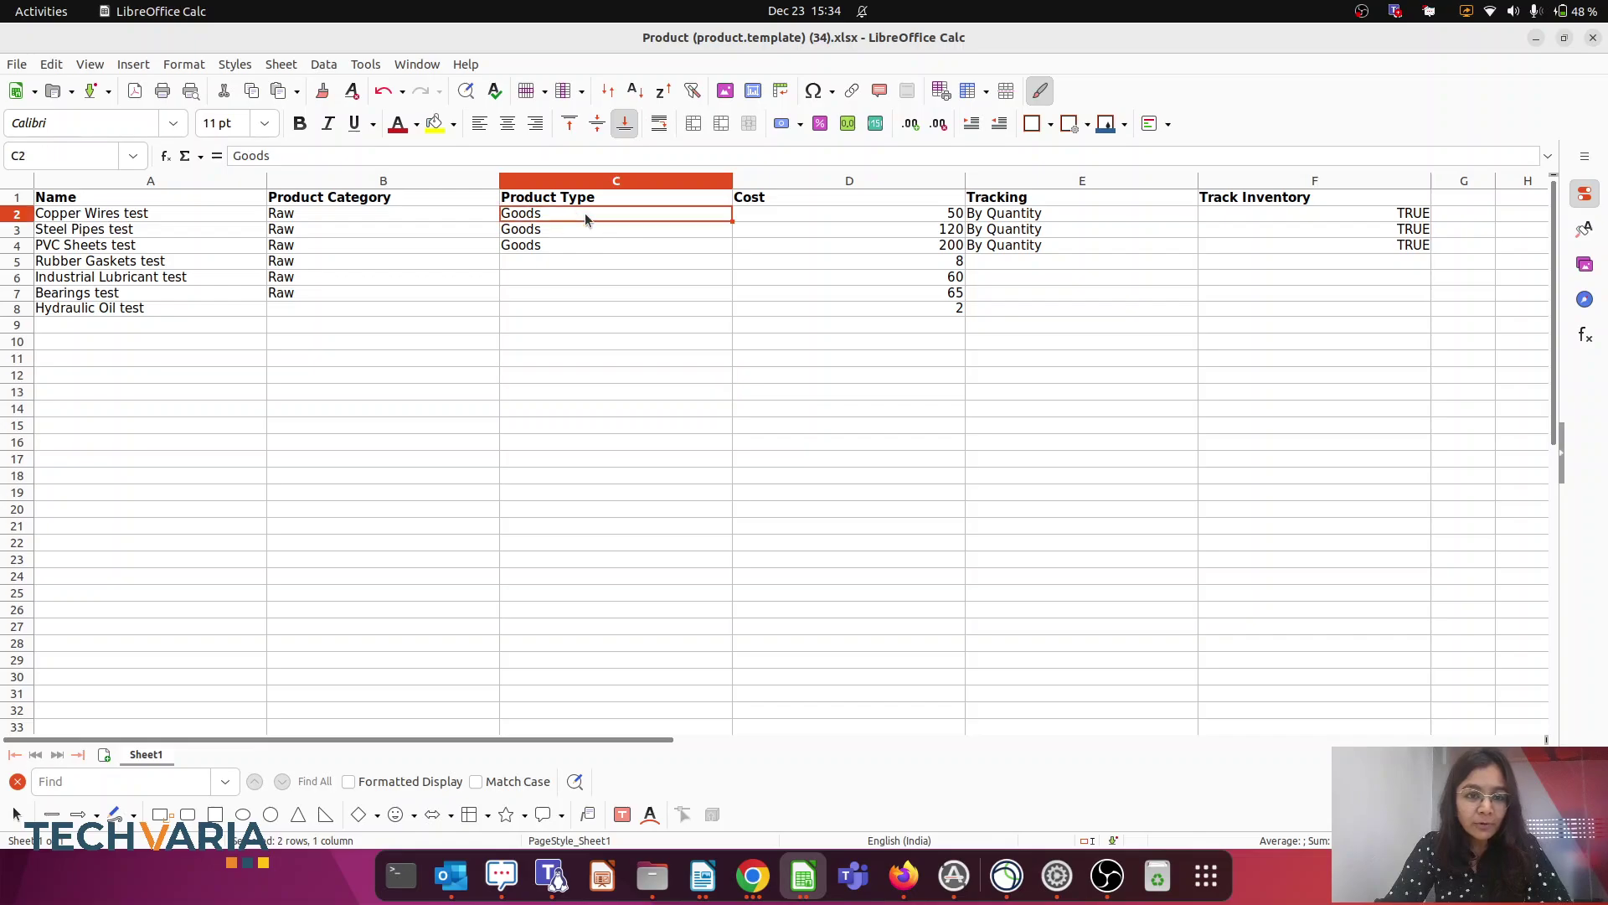
left_click_drag(733, 224, 708, 299)
left_click(17, 310)
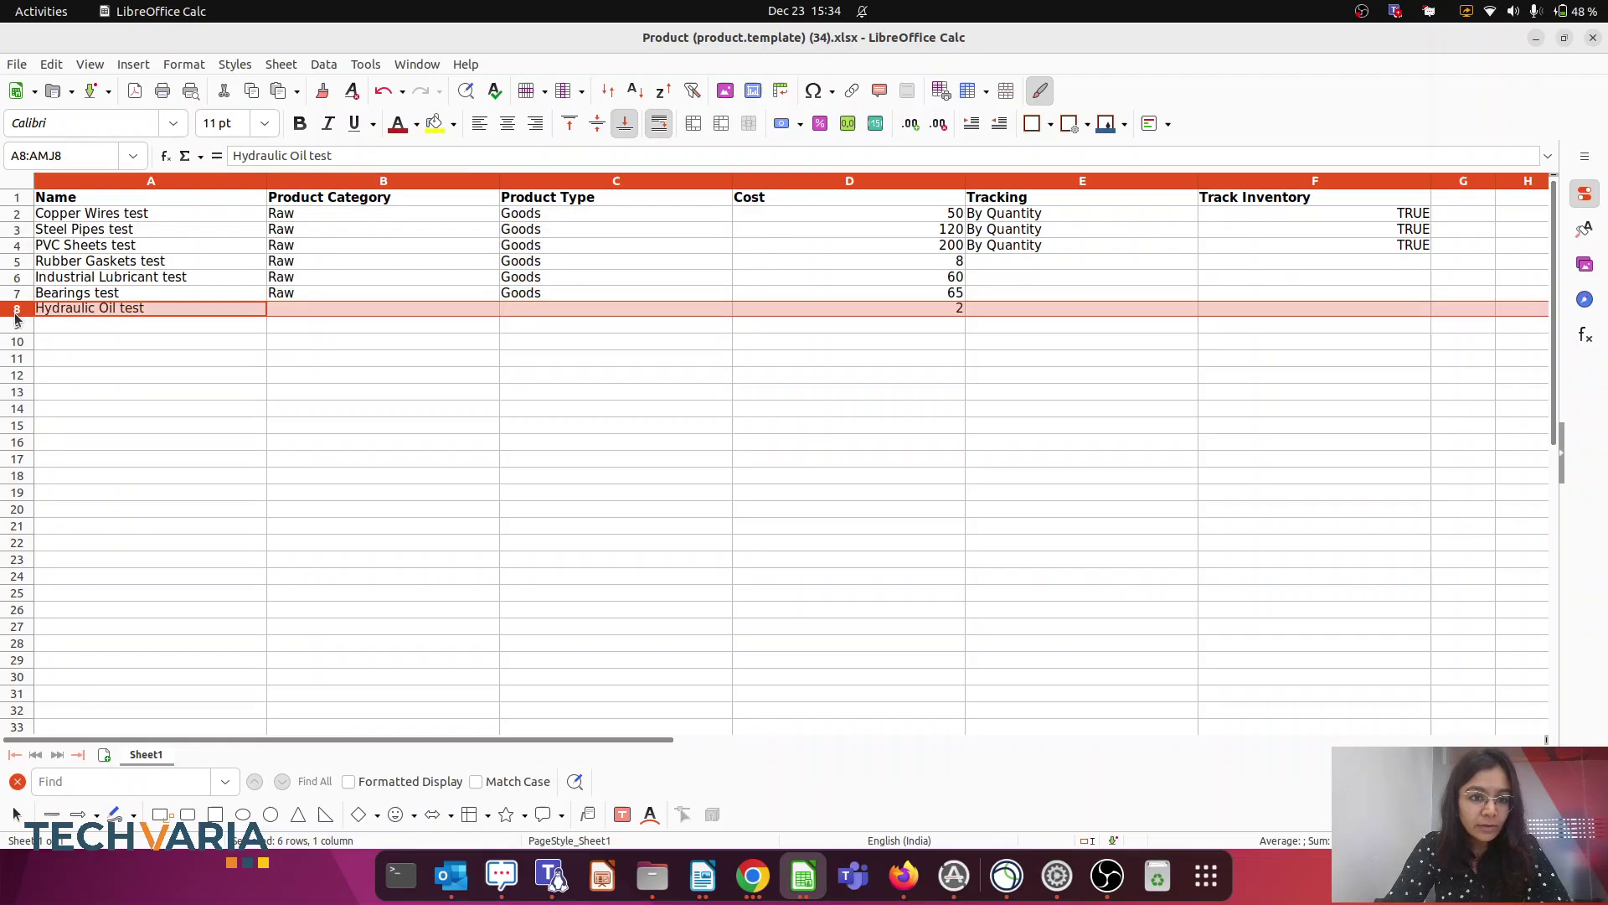
Step: Complete the Hydraulic Oil test row with product category Raw and product type Goods
left_click(428, 281)
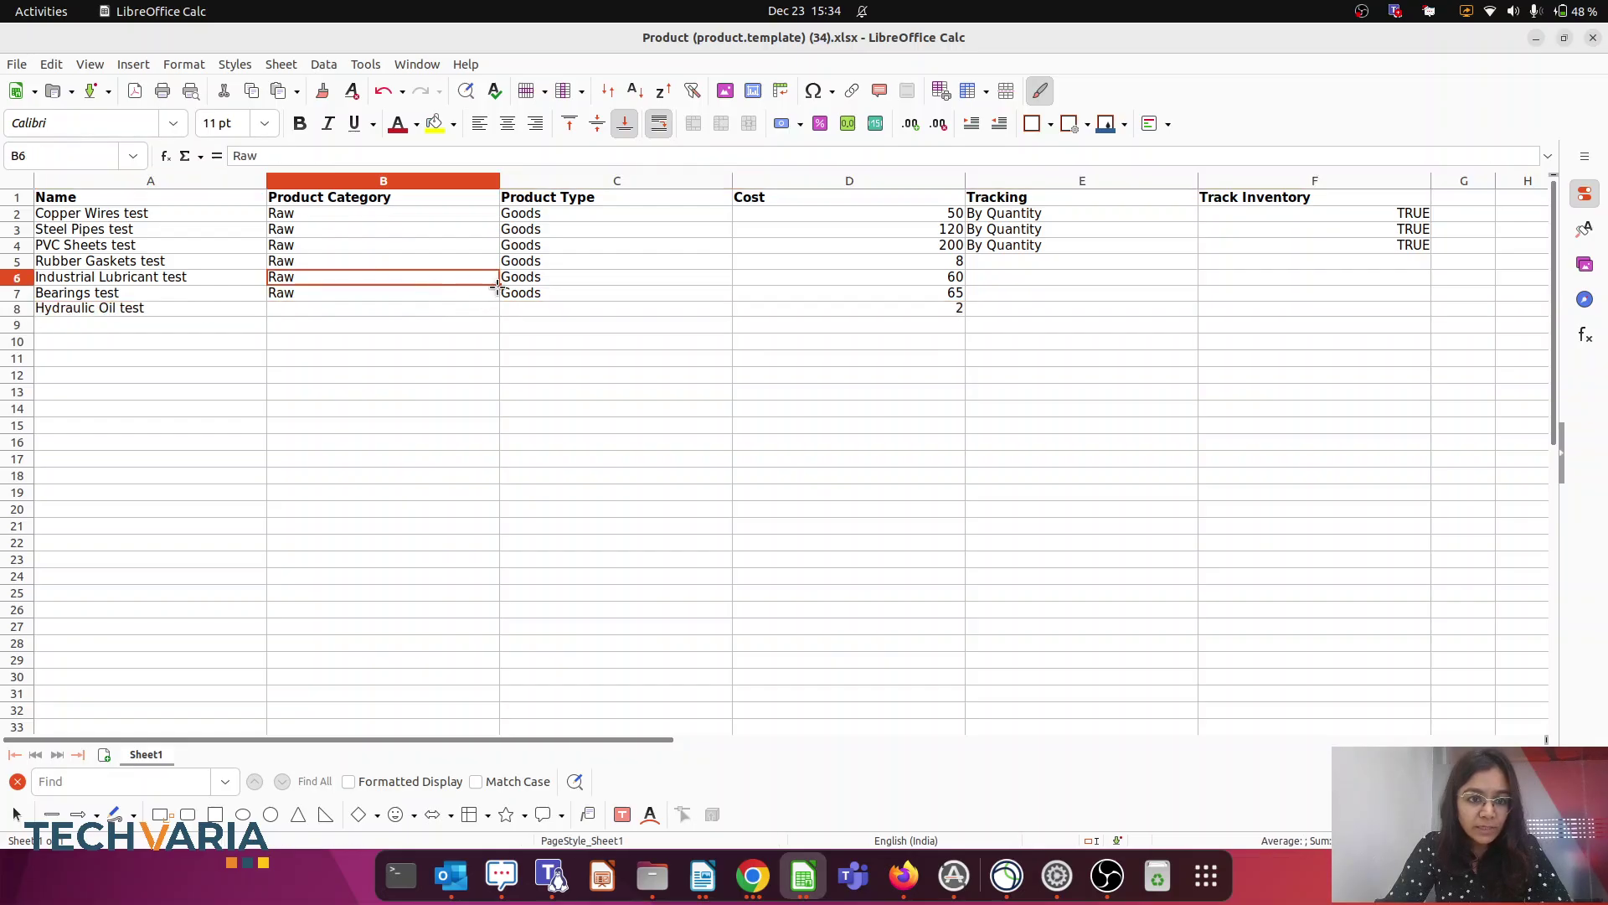
left_click(464, 295)
key("ctrl+c")
left_click(307, 312)
key("ctrl+v")
left_click(414, 427)
left_click_drag(414, 430, 527, 302)
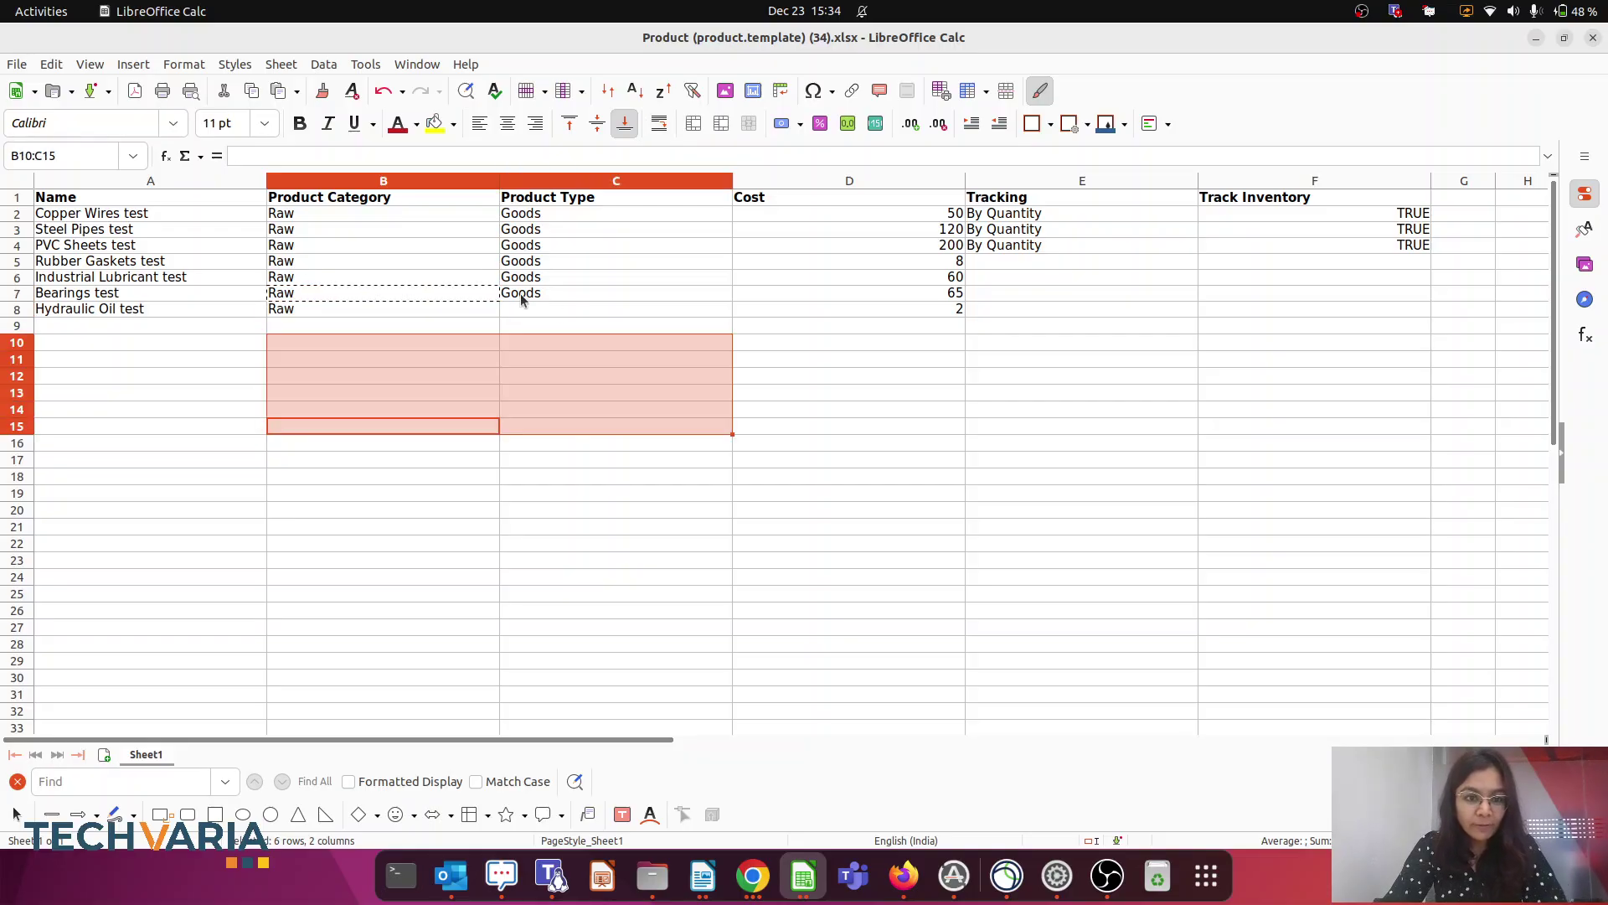
left_click(536, 295)
left_click_drag(731, 302, 725, 319)
left_click(797, 394)
left_click(927, 310)
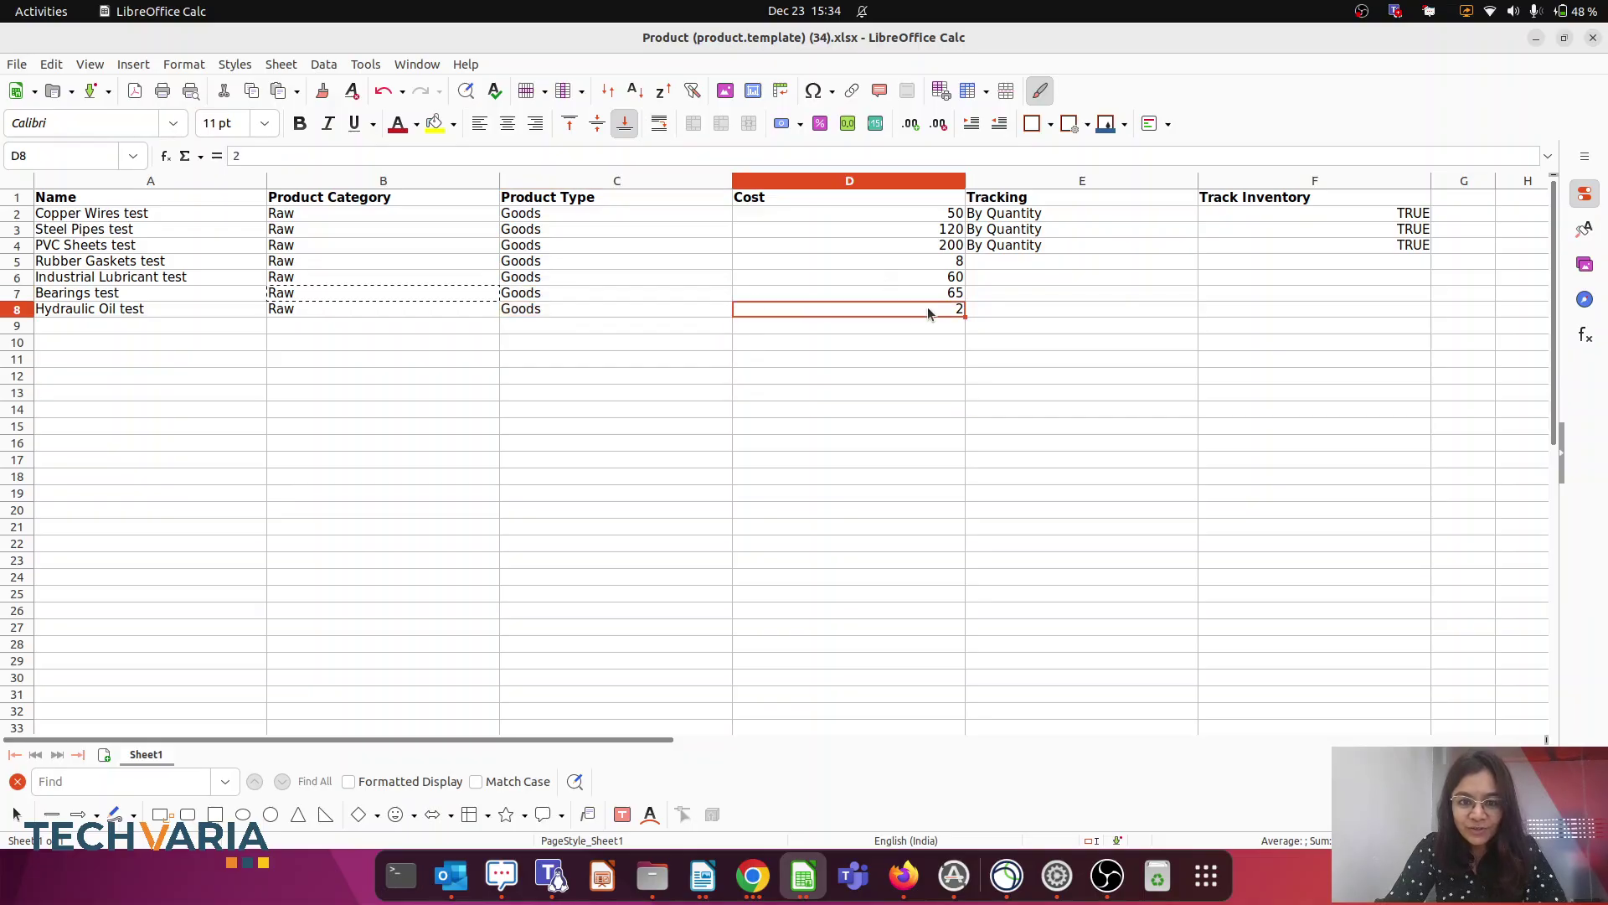
left_click(17, 309)
Step: Fill the Tracking column with By Quantity for the remaining products through row 8
left_click(997, 203)
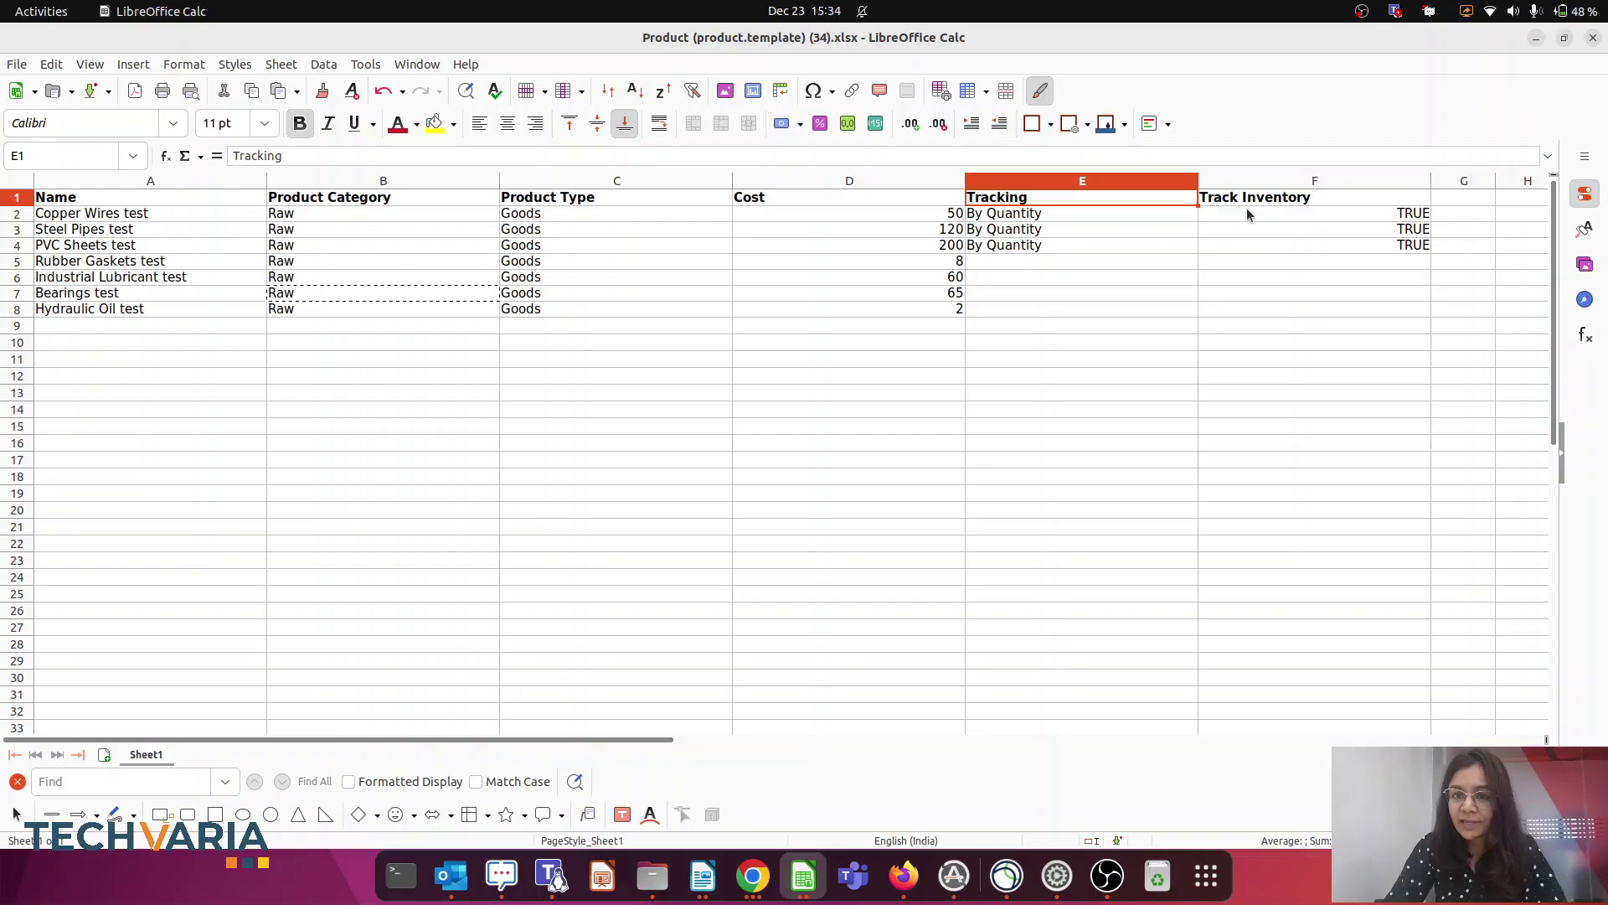
left_click(1149, 211)
left_click_drag(1124, 214, 1029, 293)
key("ctrl+c")
left_click(1018, 265)
key("ctrl+v")
left_click(1022, 306)
left_click(1047, 291)
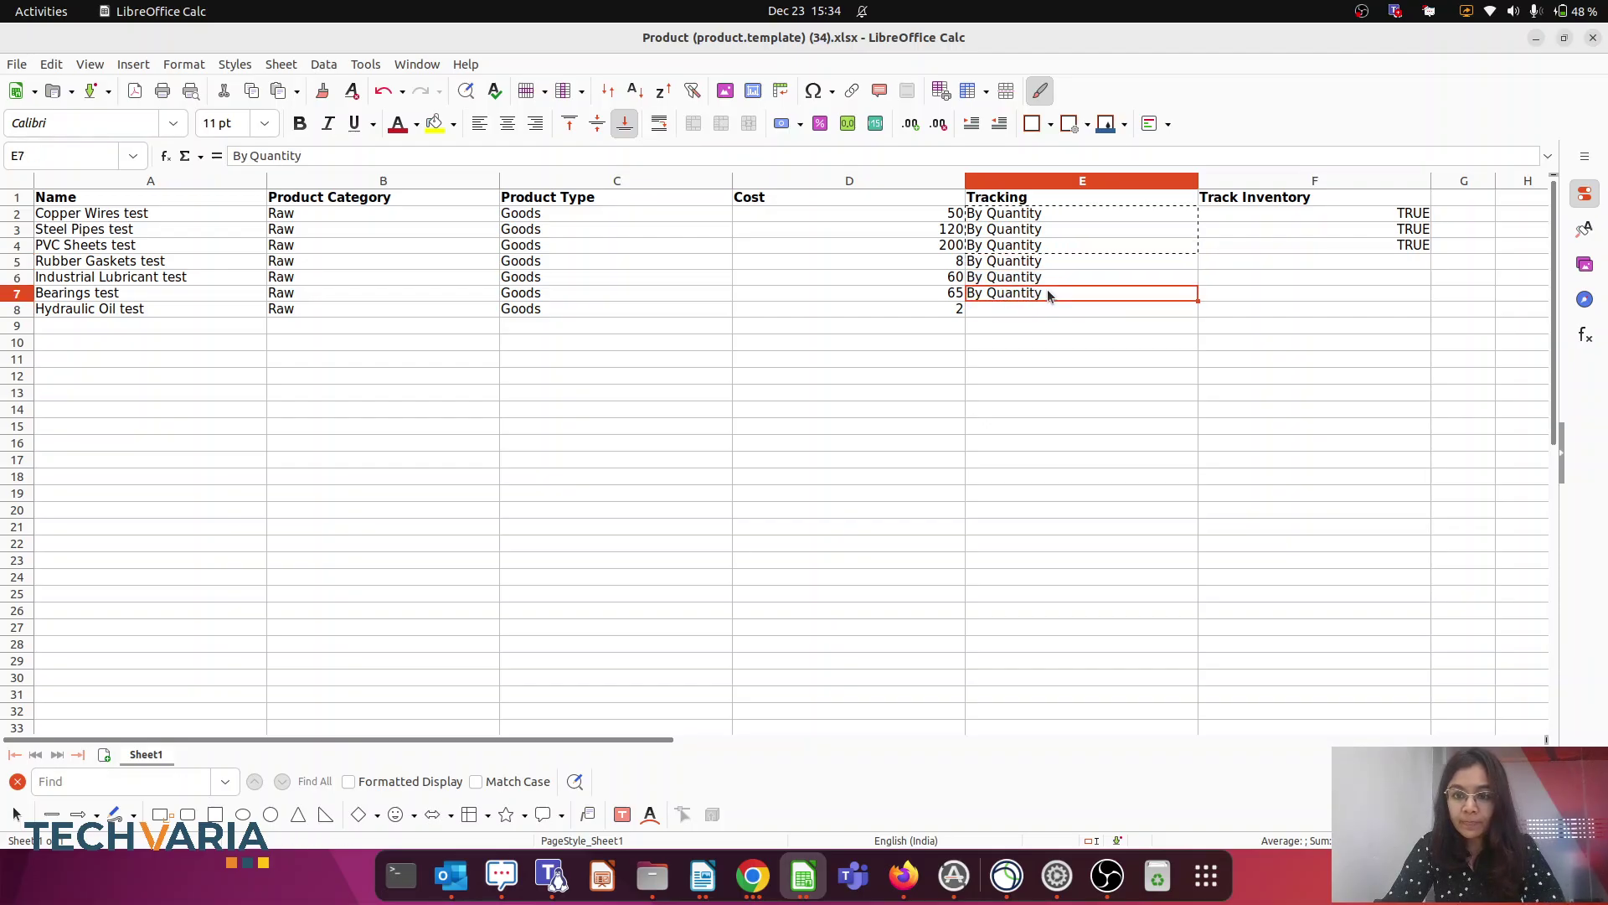
left_click_drag(1199, 300, 1207, 323)
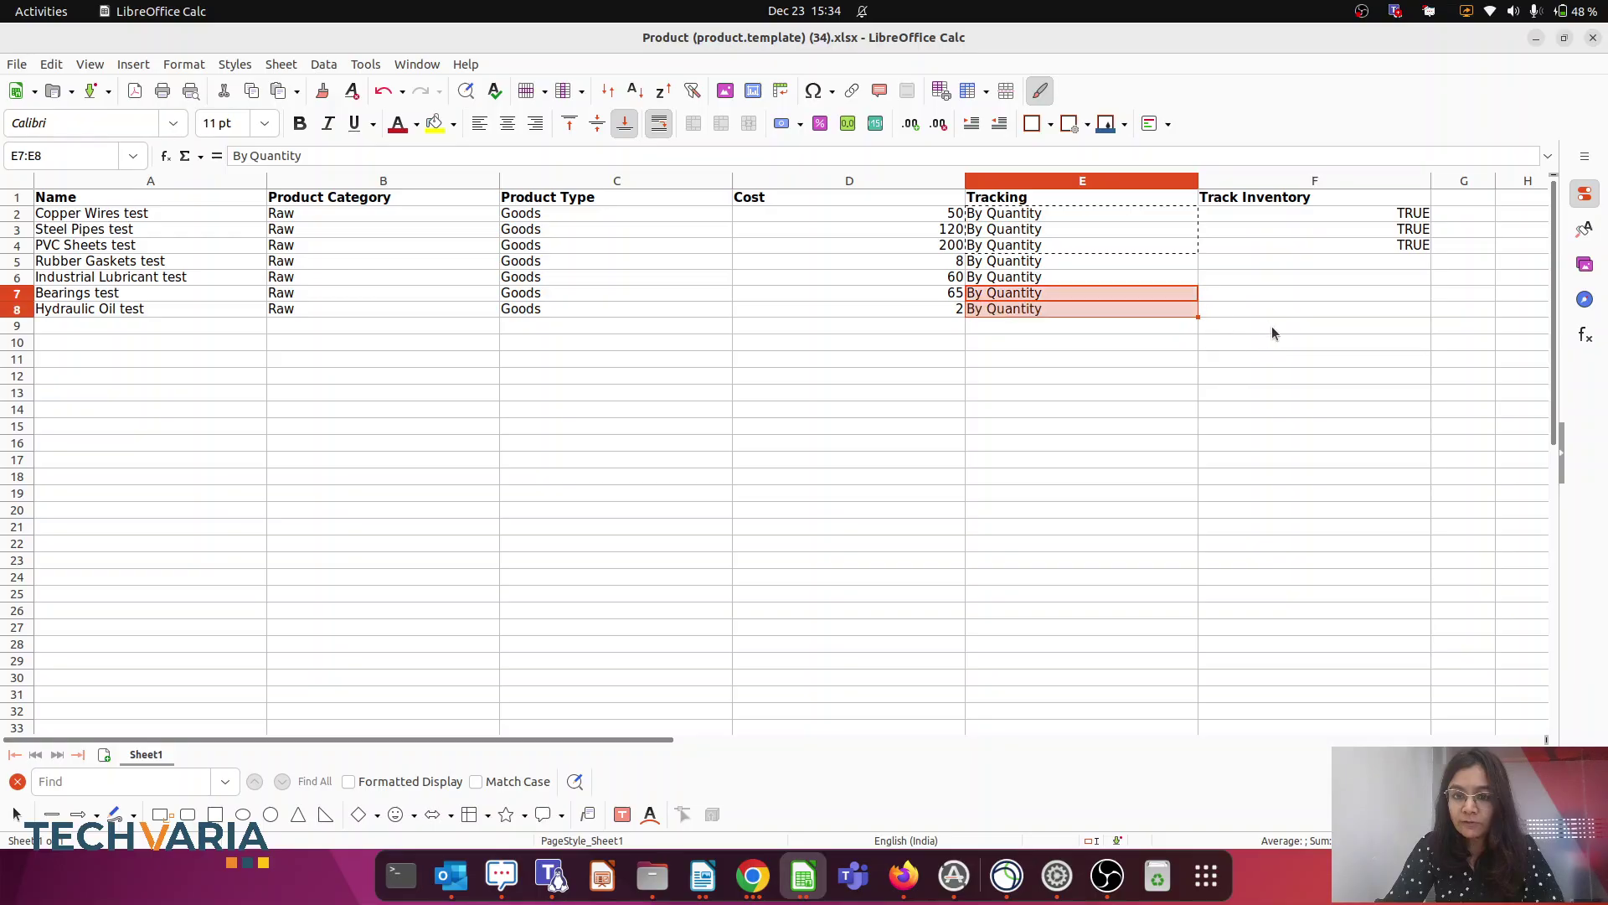
left_click(1270, 325)
Step: Fill the Track Inventory column with TRUE through row 8 and save the workbook
left_click(1395, 215)
left_click_drag(1437, 229, 1414, 310)
left_click(1383, 415)
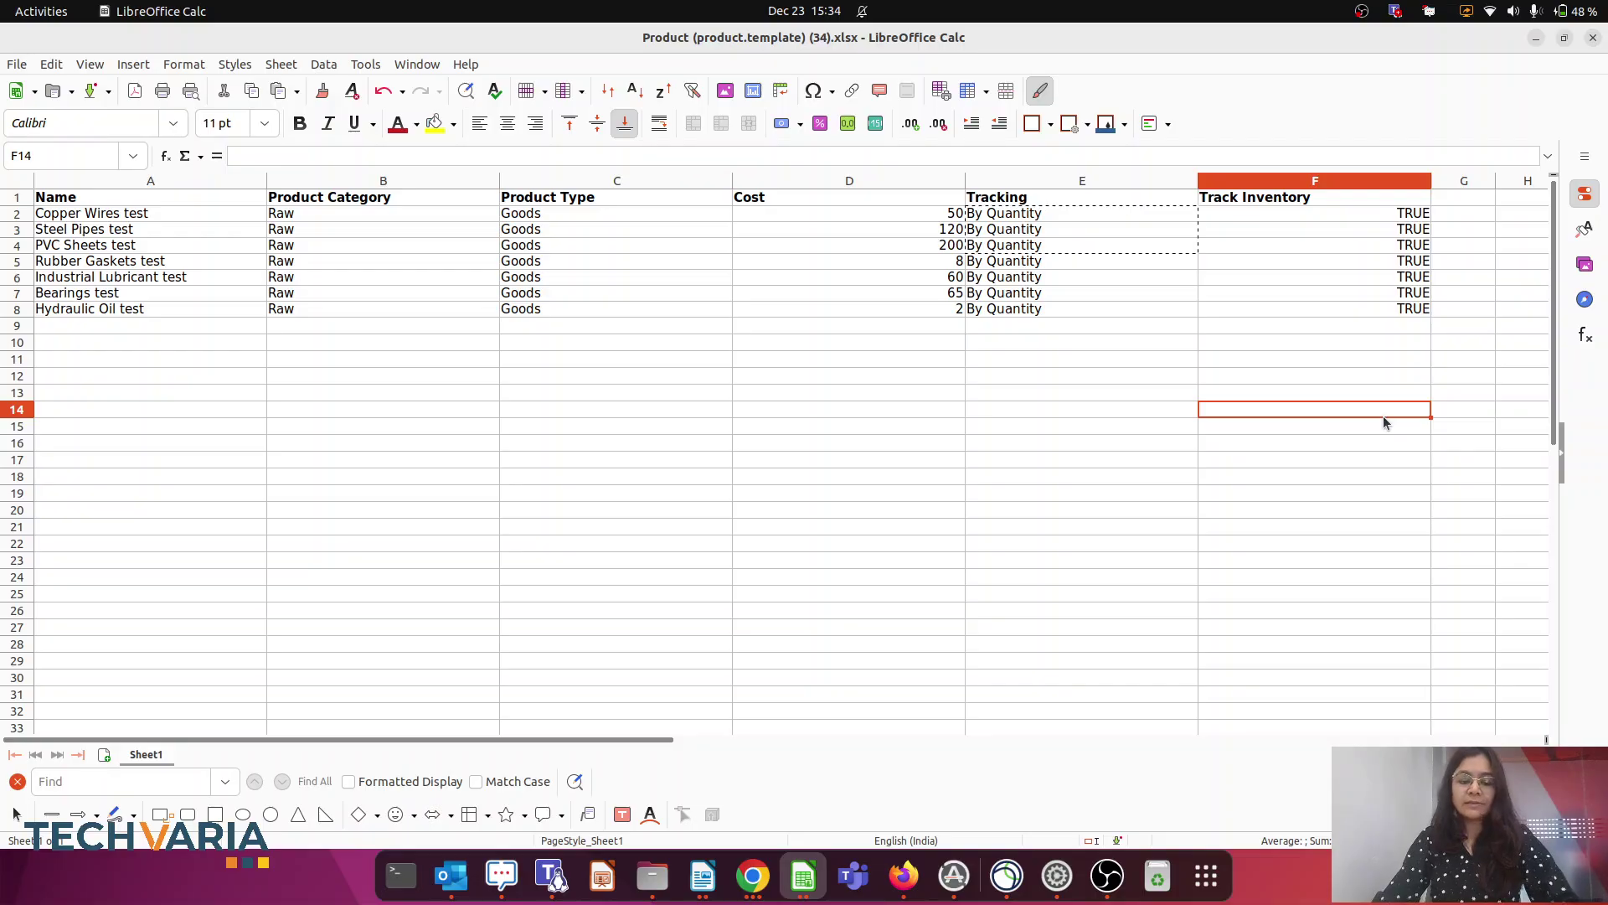
key("ctrl+s")
left_click(915, 518)
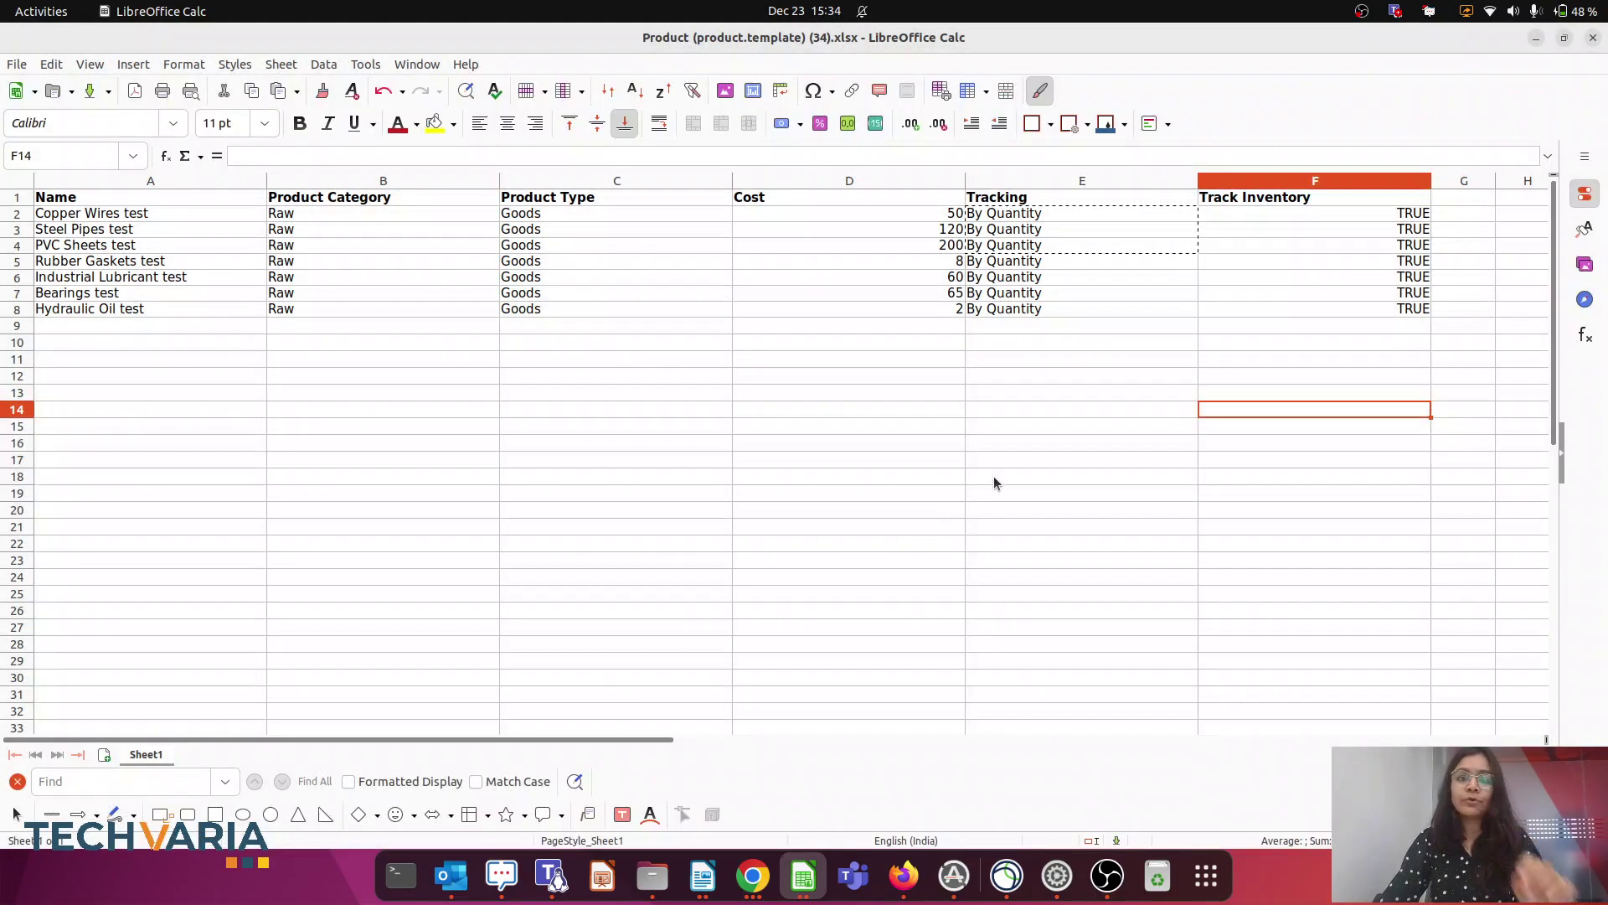
left_click(5, 310)
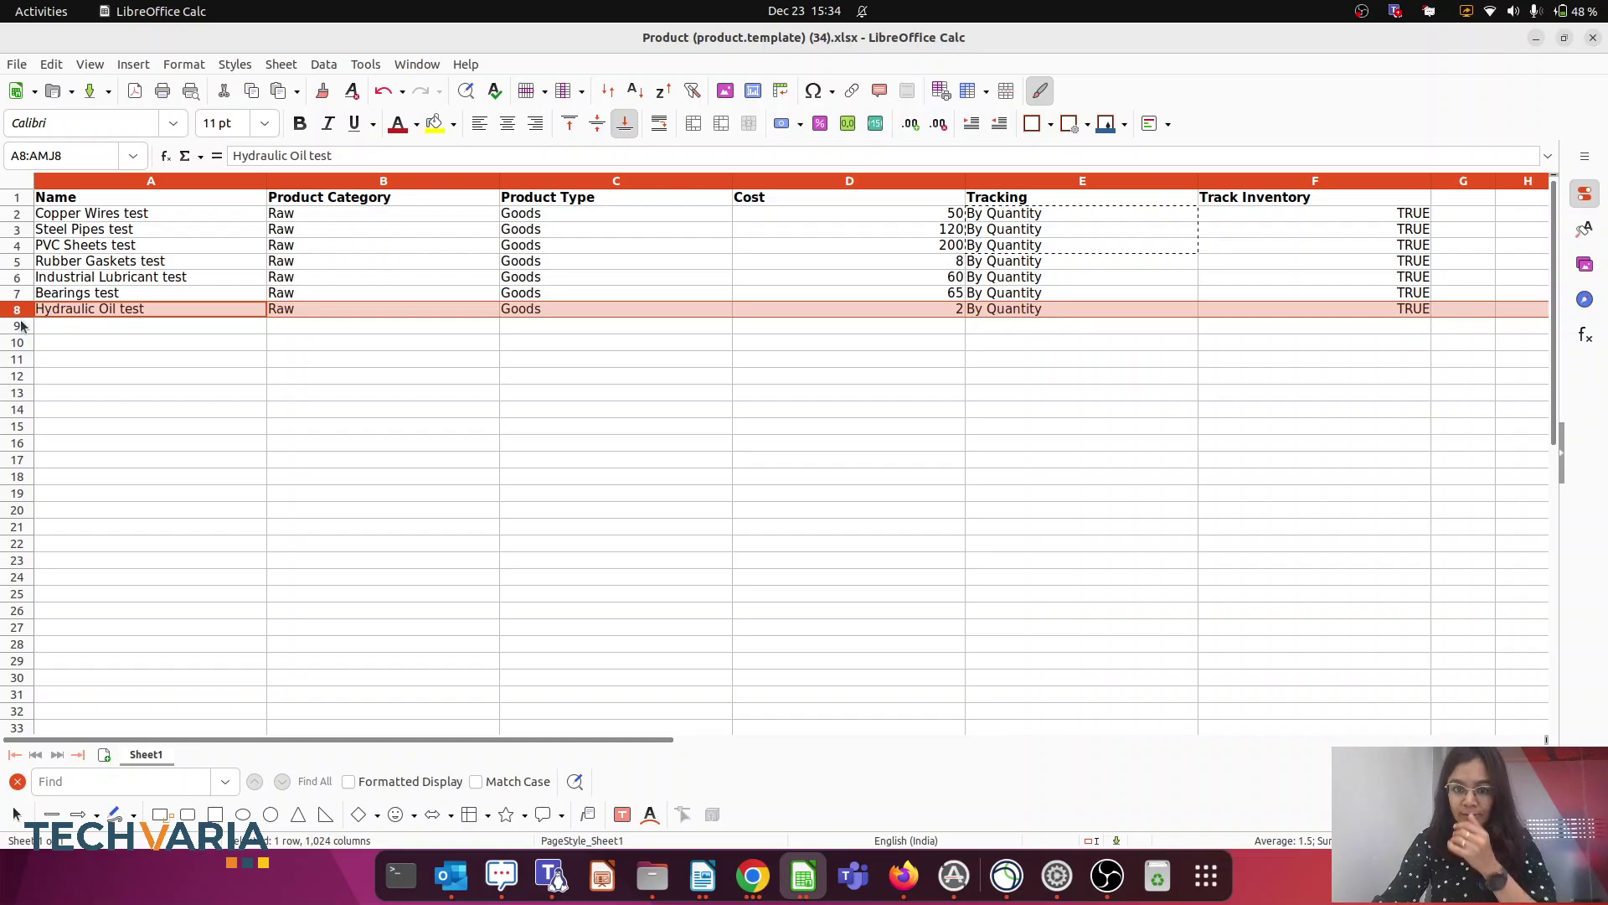
Step: Switch to Odoo in Chrome, close the Export Data dialog and clear the product selection
left_click(754, 876)
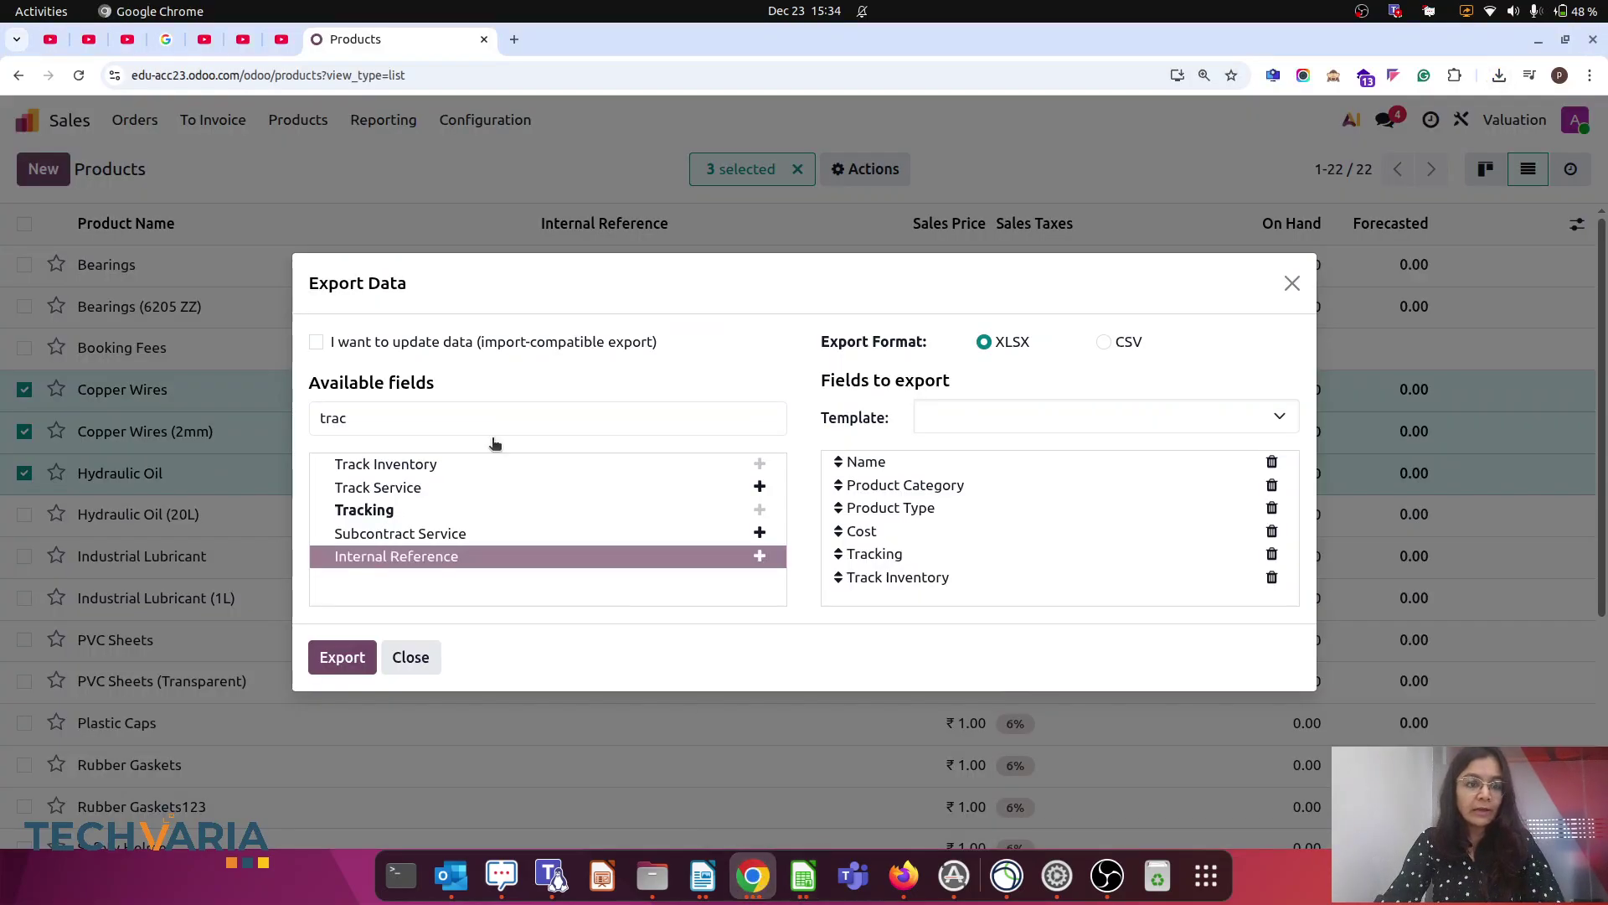
left_click(1290, 280)
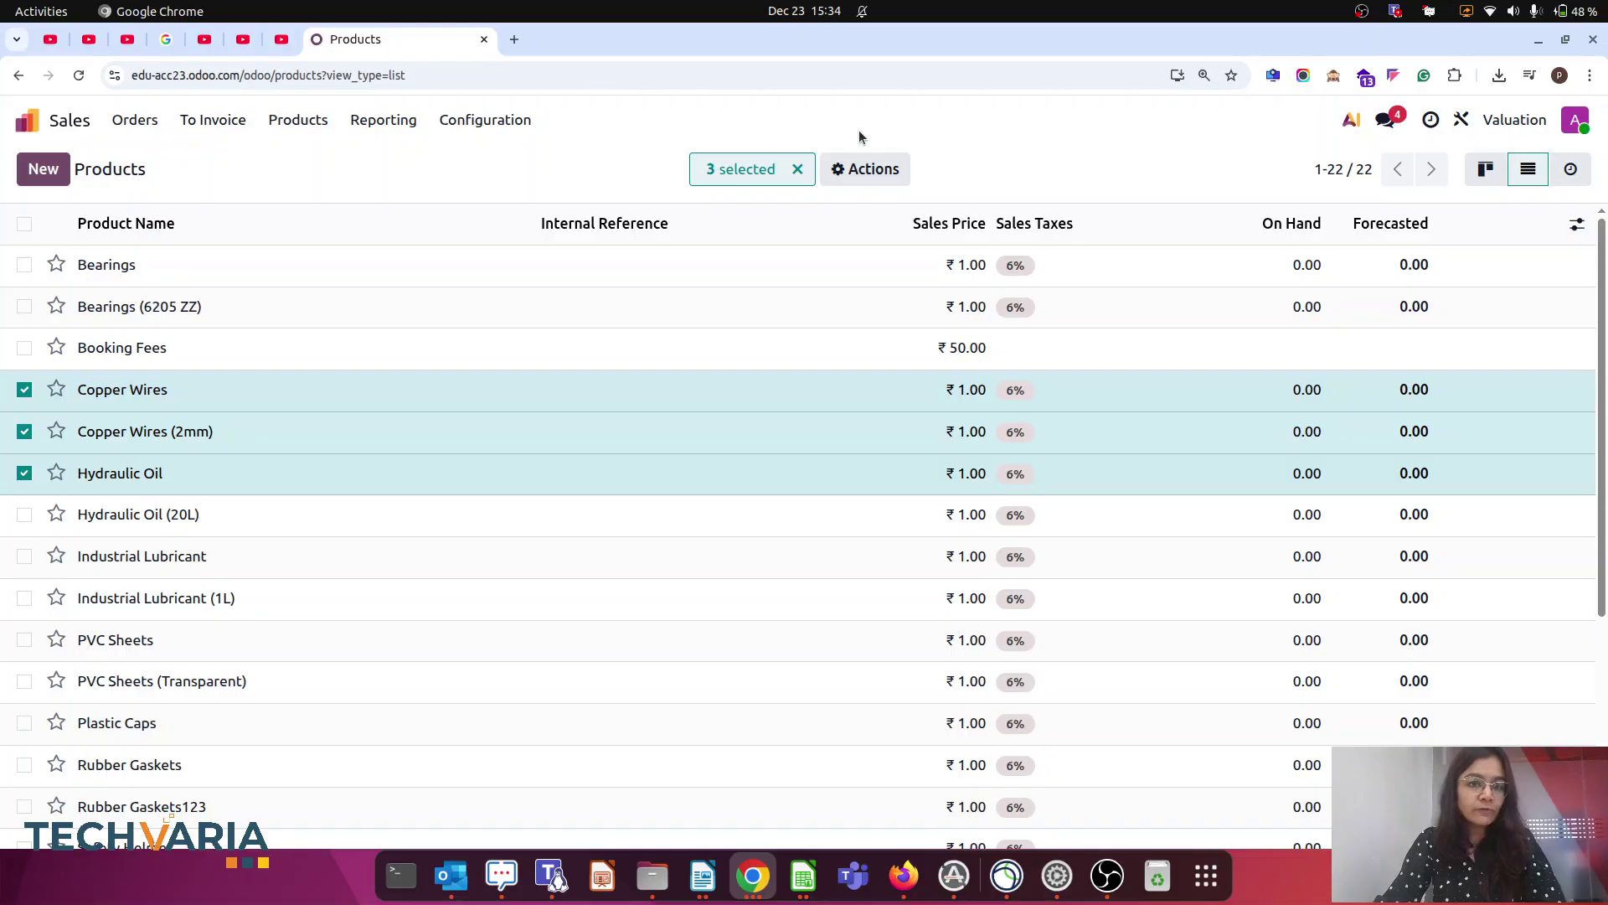
left_click(796, 170)
Step: Start a records import for products and load the file Product (product.template) (34).xlsx
left_click(159, 170)
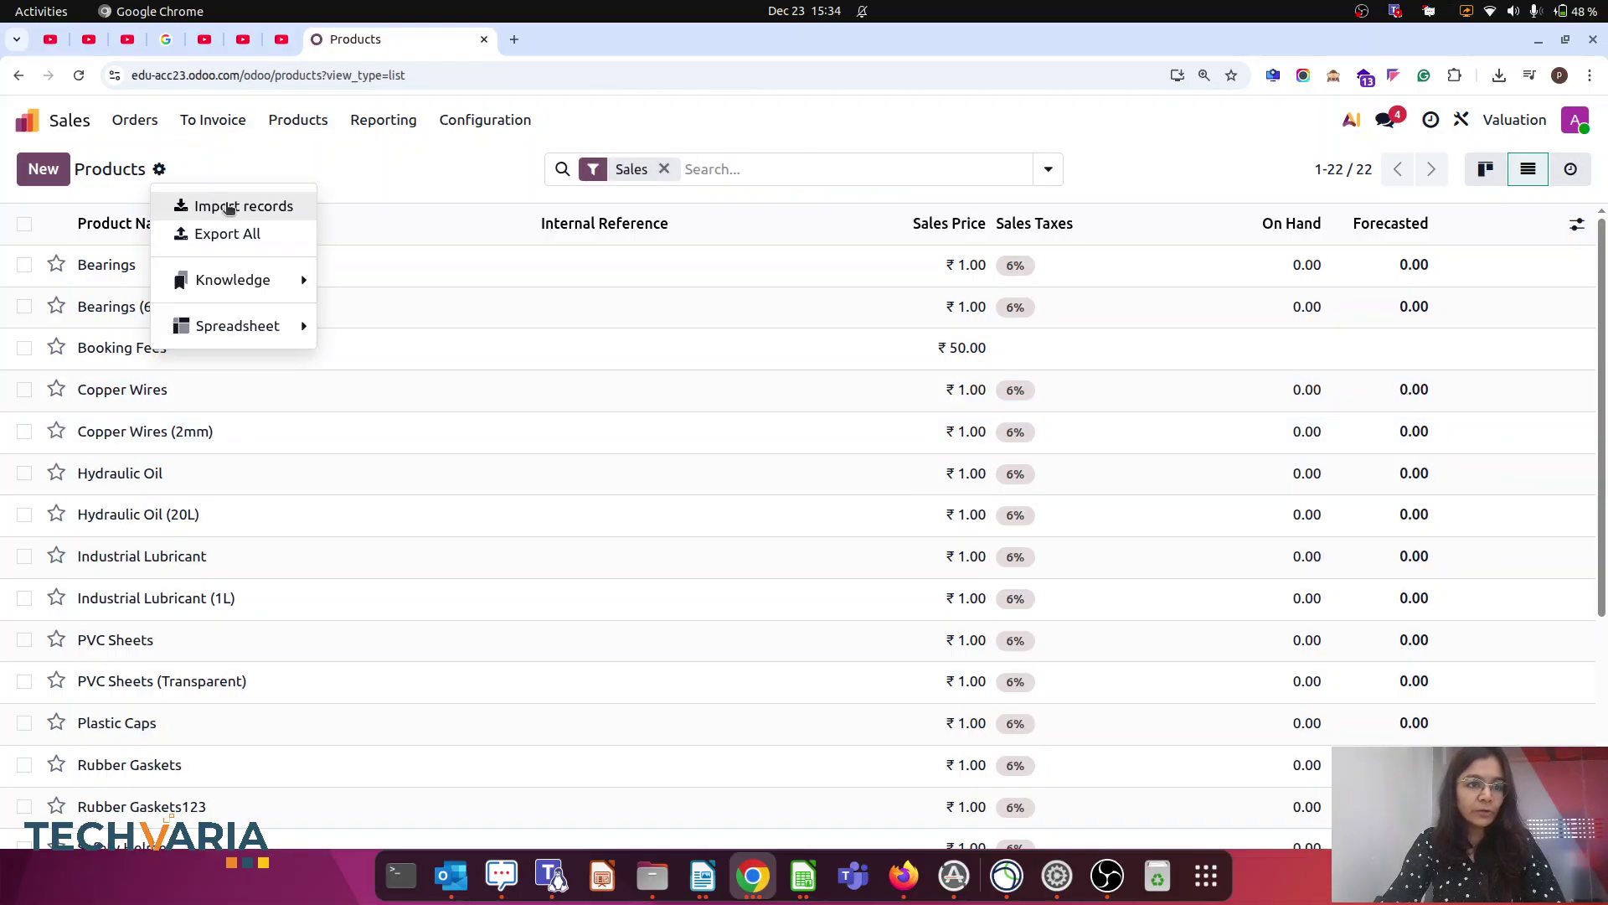
left_click(225, 204)
left_click(66, 166)
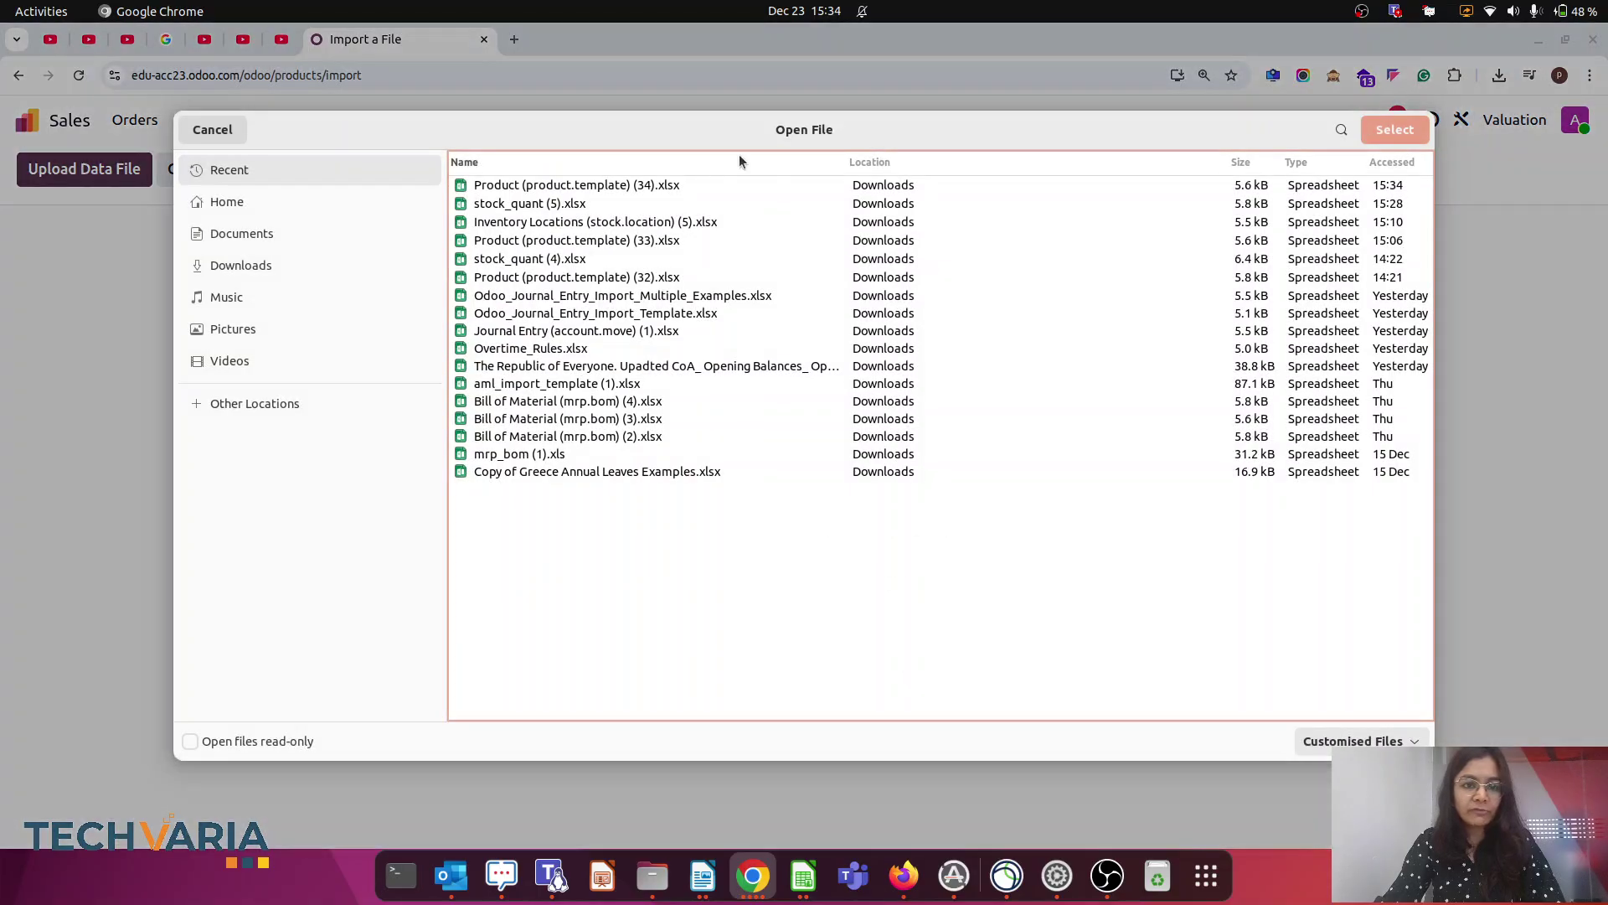
double_click(672, 192)
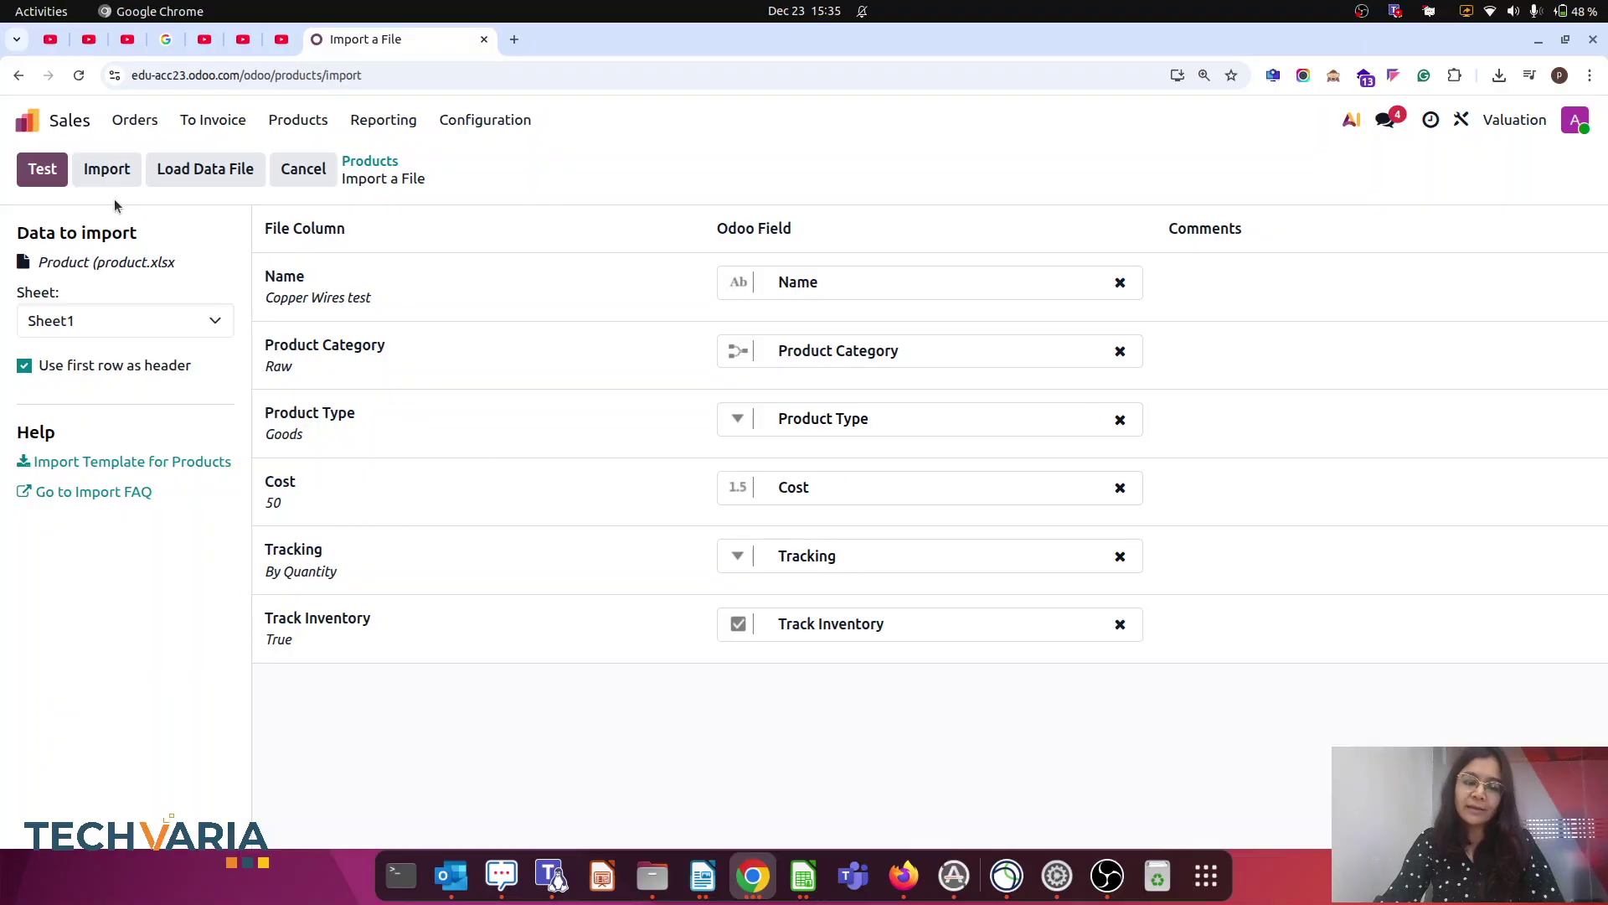
Step: Test and import the loaded product file, and open the imported Bearings test product
left_click(52, 172)
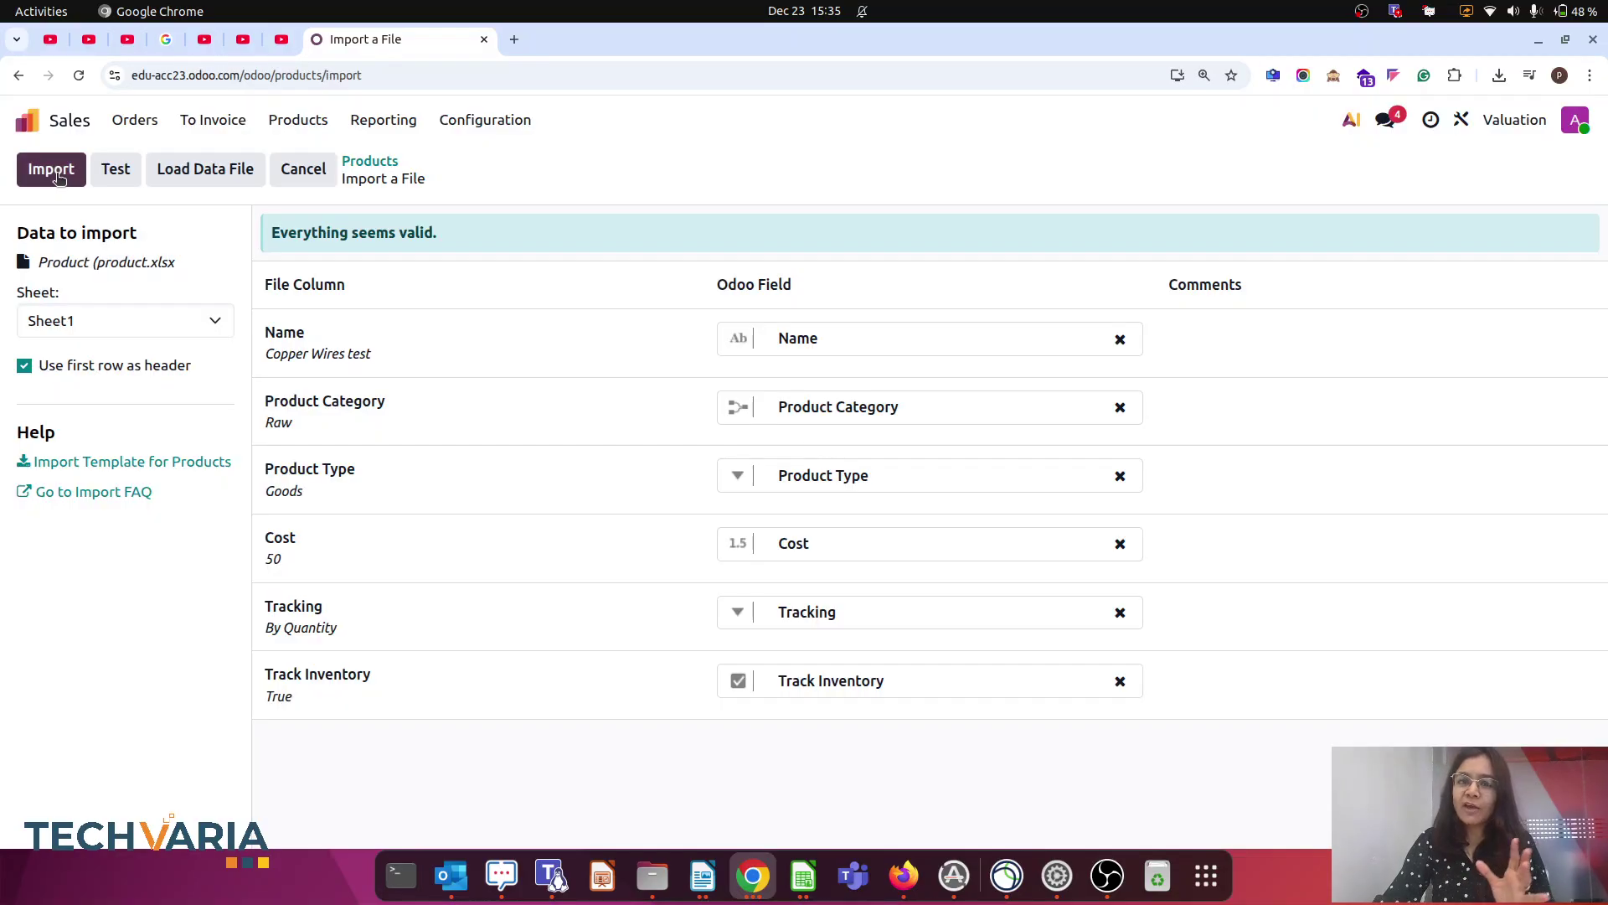
left_click(49, 171)
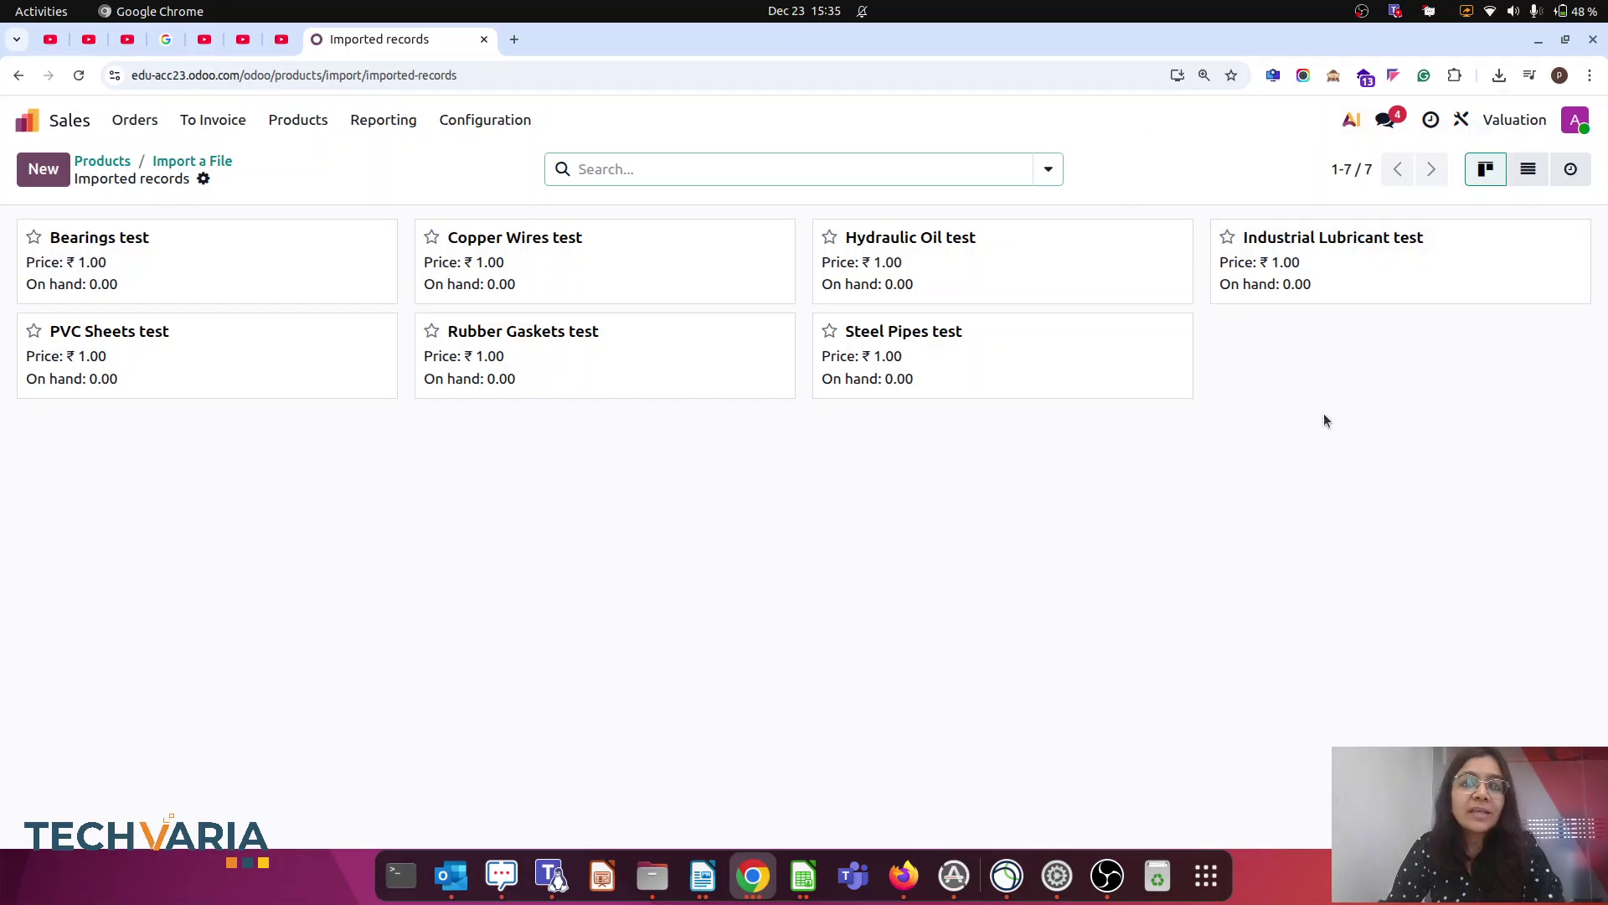
left_click(260, 264)
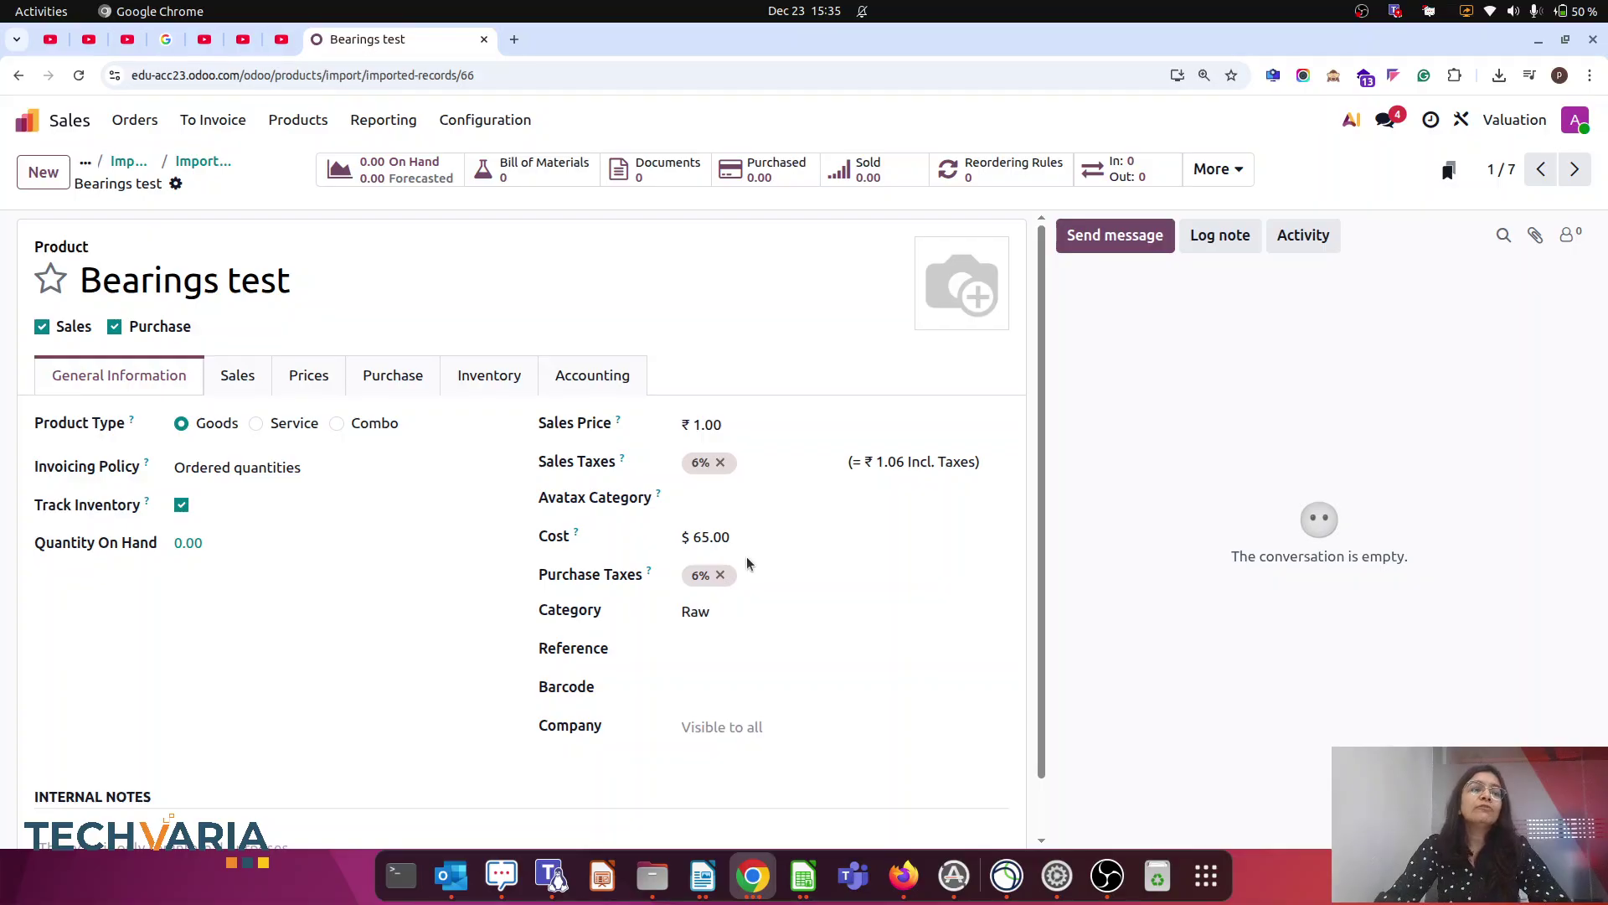
Step: Go to the Inventory app and open the list of warehouse locations
left_click(25, 121)
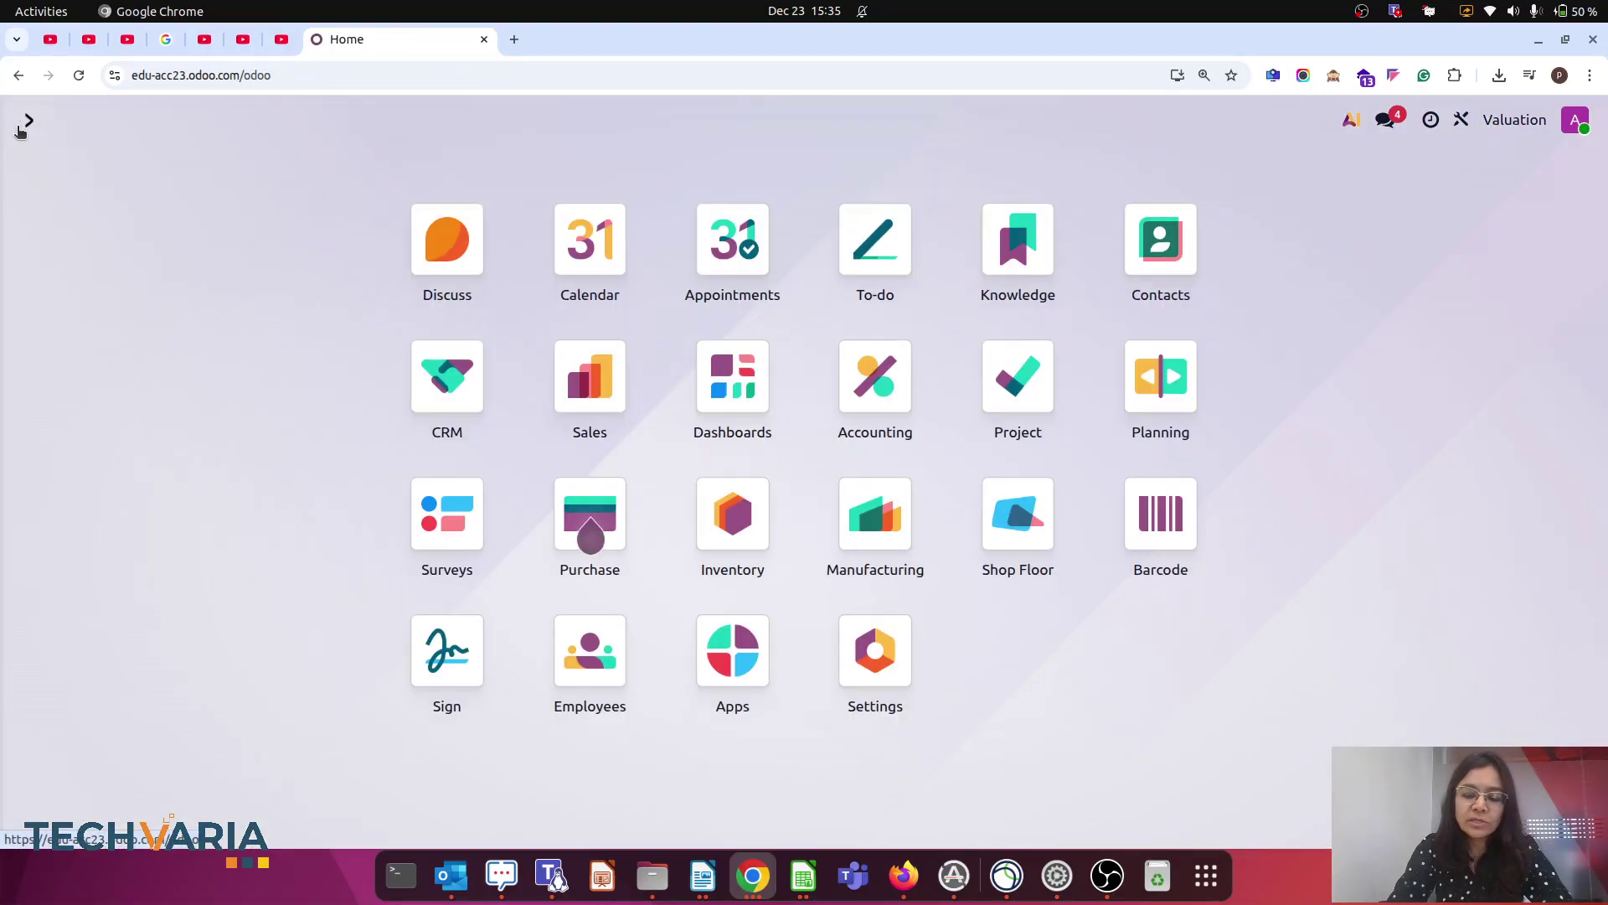
type("inve")
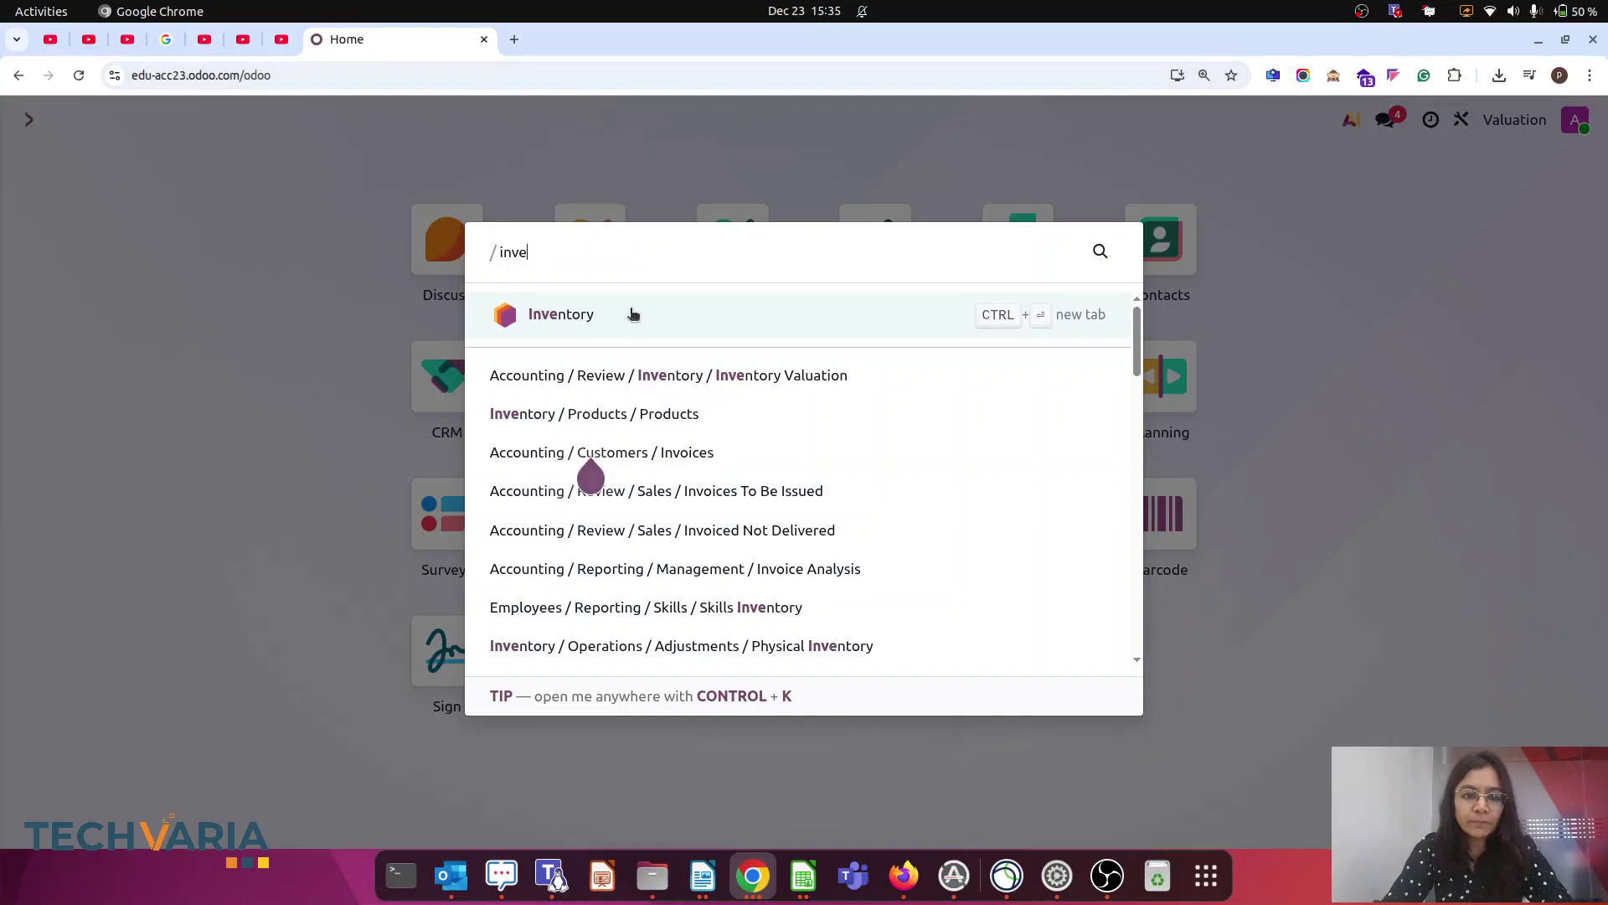
left_click(561, 317)
left_click(572, 119)
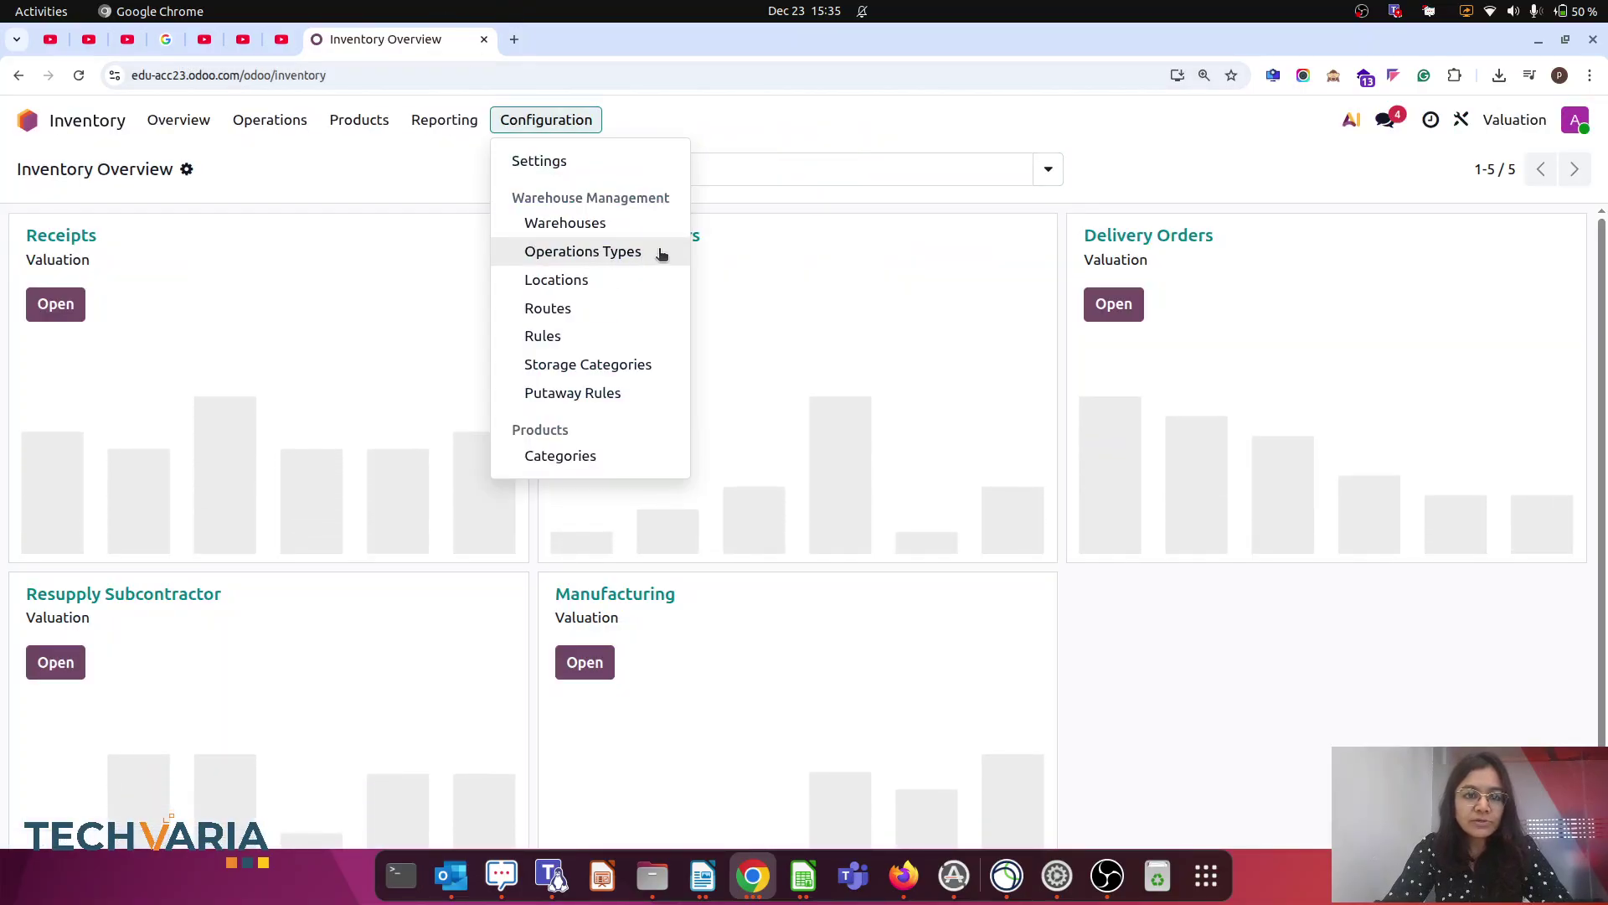
left_click(588, 288)
Step: Search the locations for "inve", open Inventory adjustment and view the details of its loss account
left_click(681, 168)
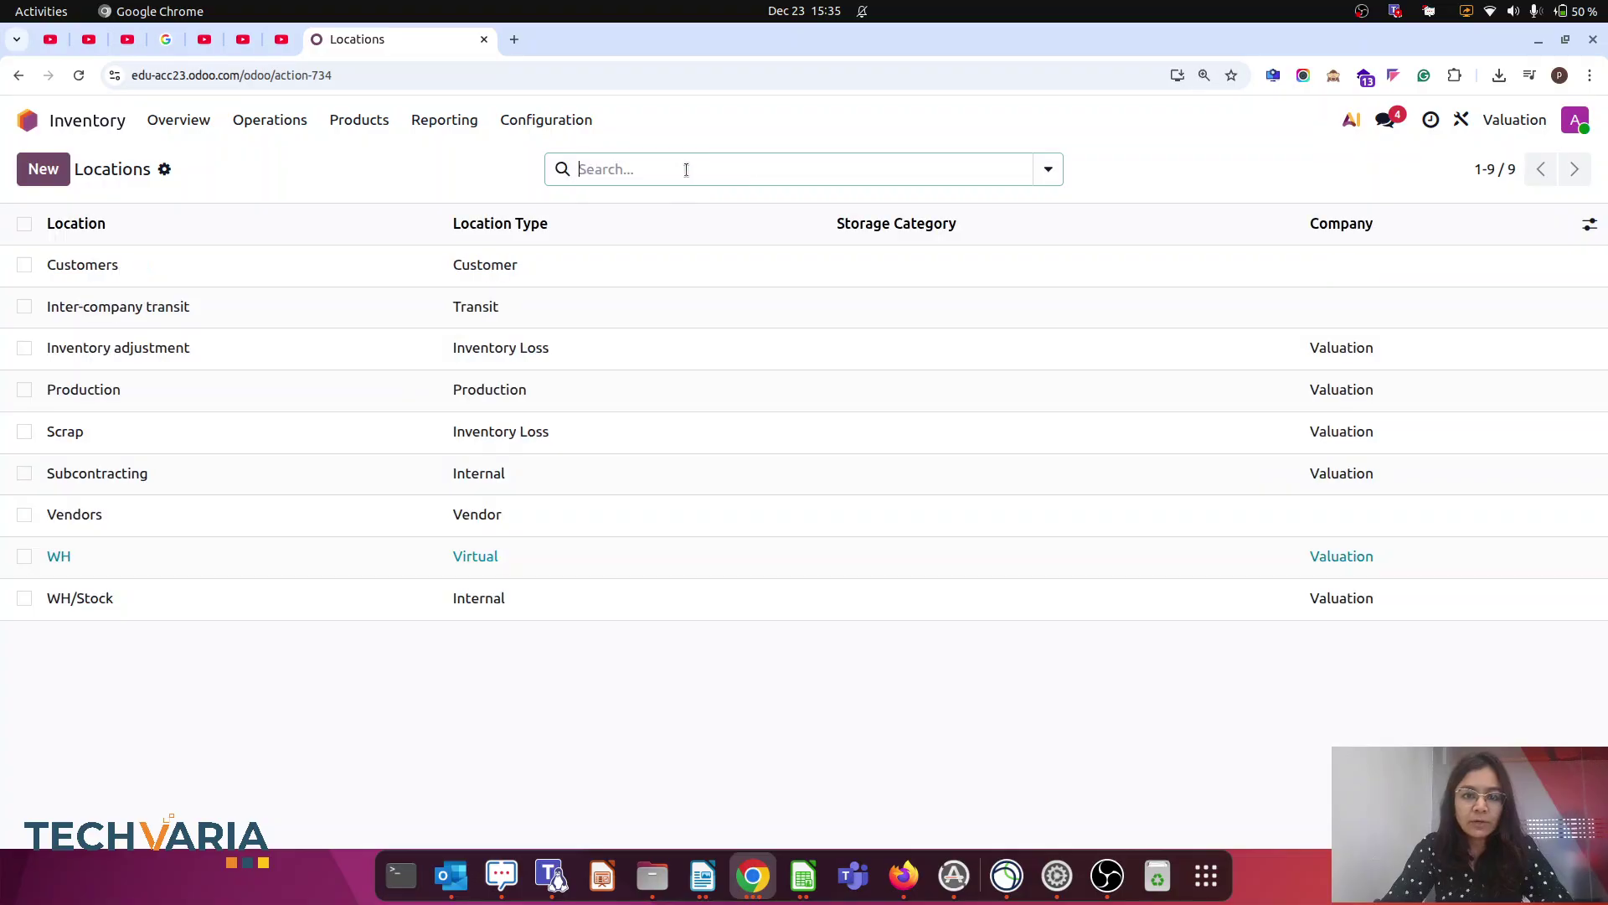
type("inve")
key("Return")
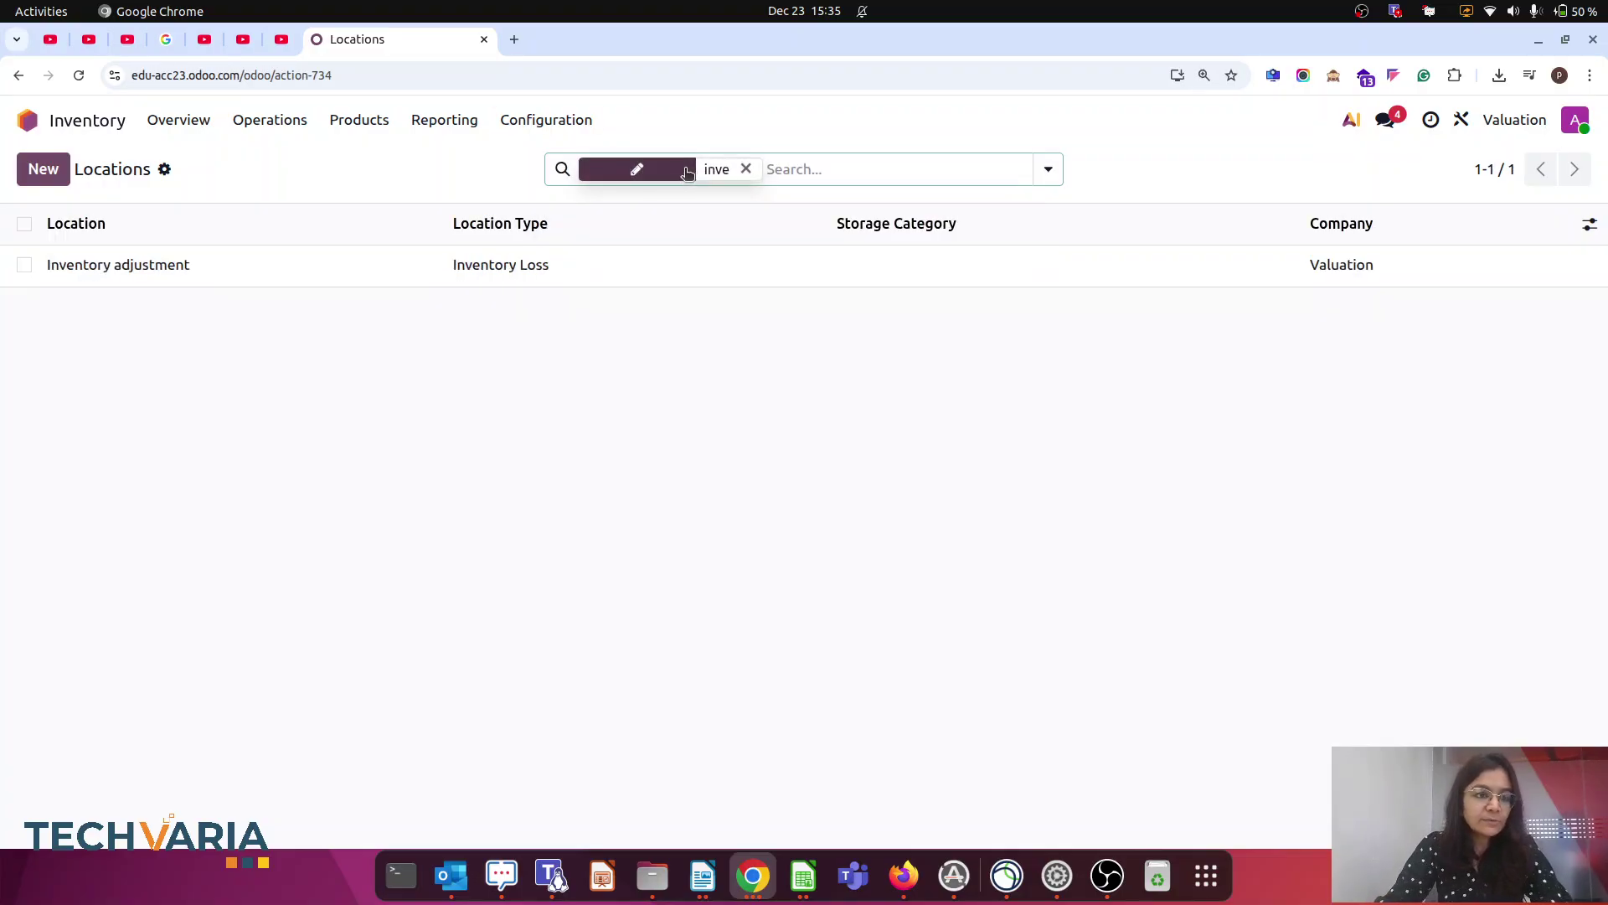
left_click(198, 263)
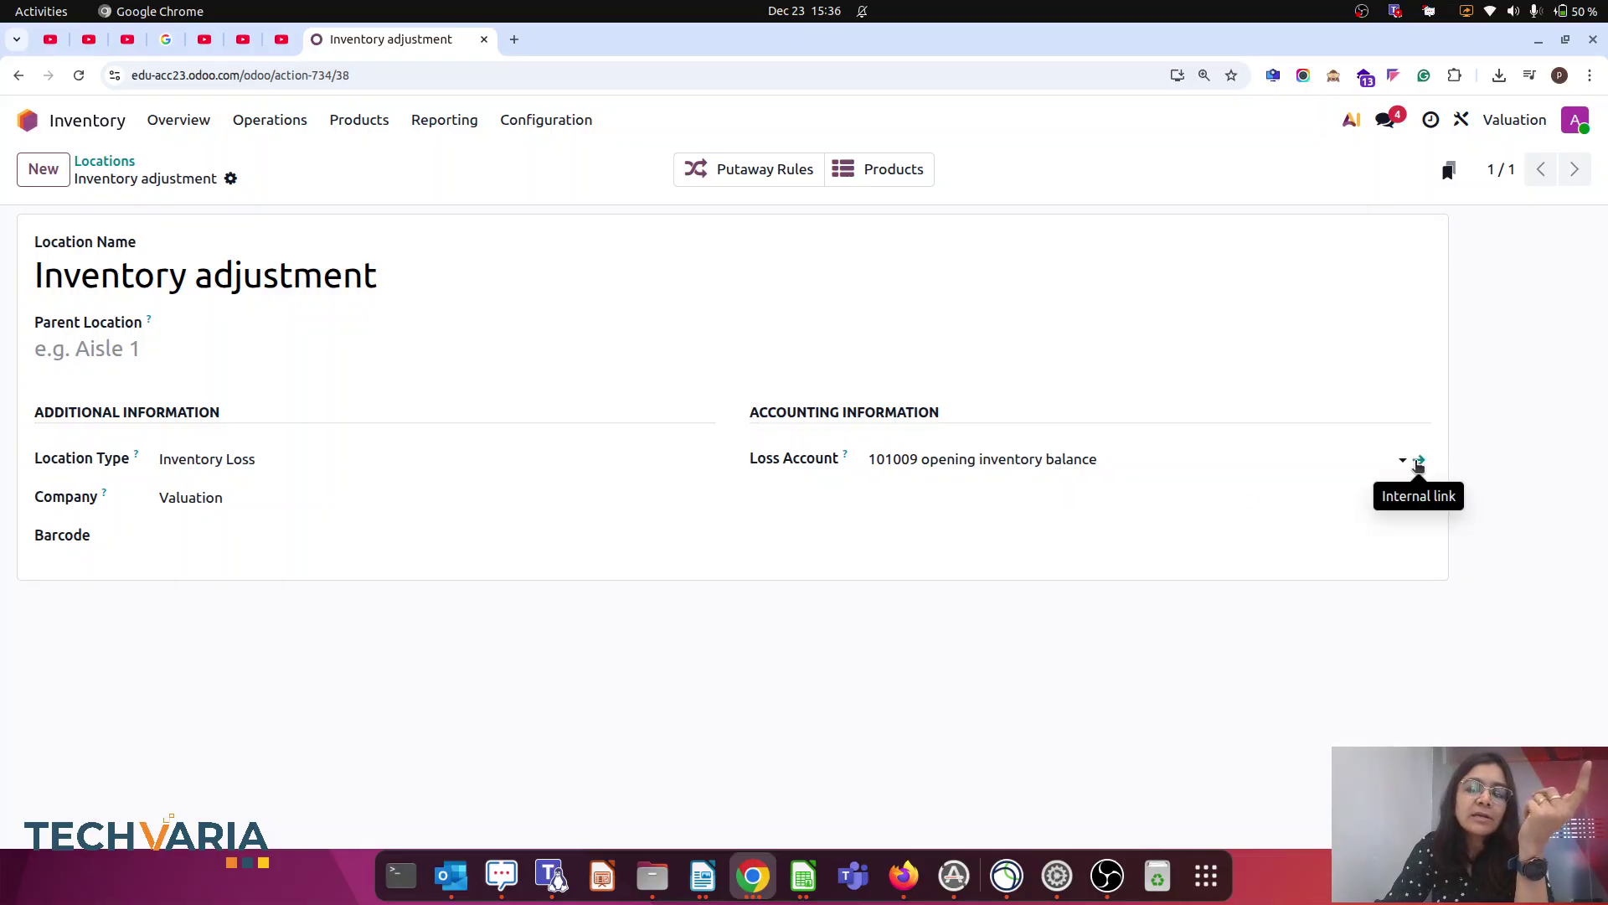
left_click(1417, 463)
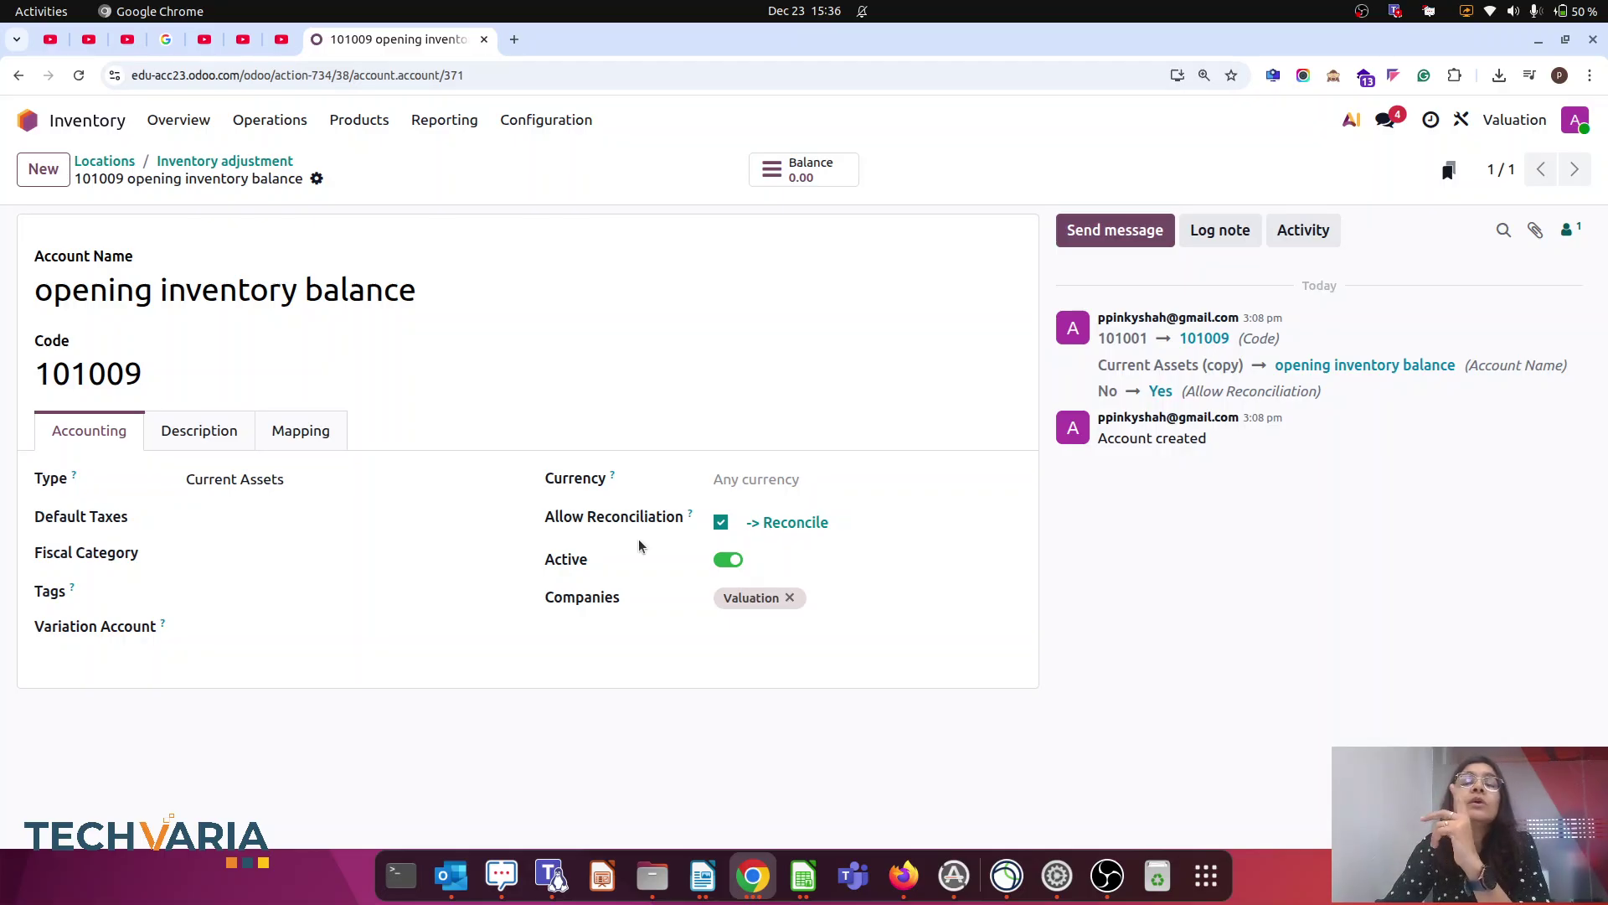
Step: Return to the Inventory app and open Physical Inventory
left_click(28, 122)
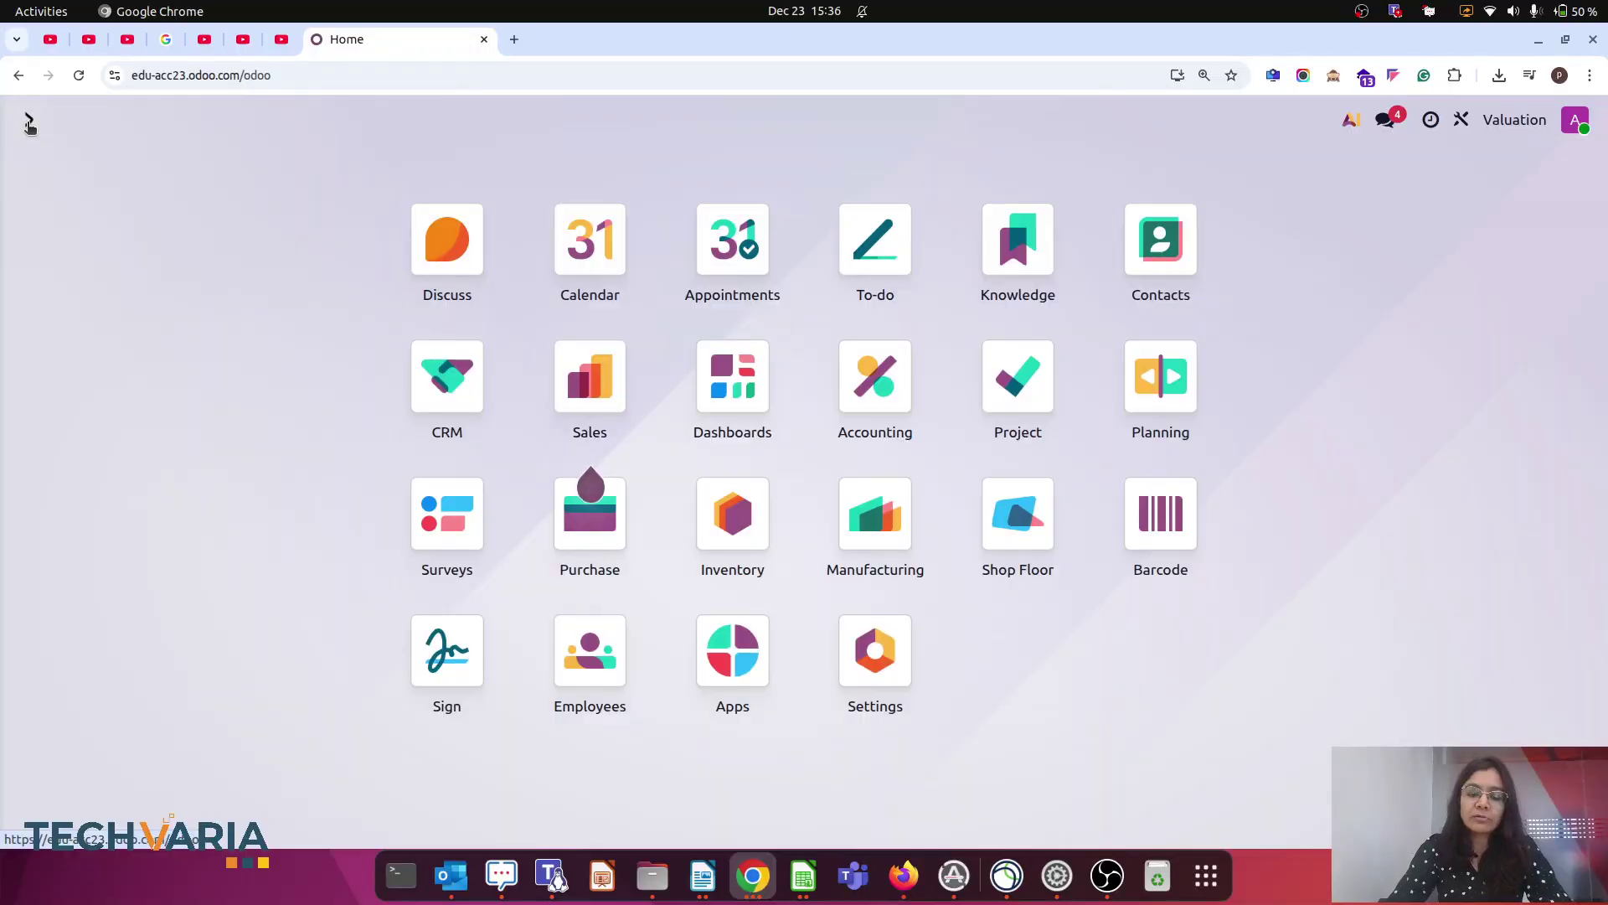
type("inve")
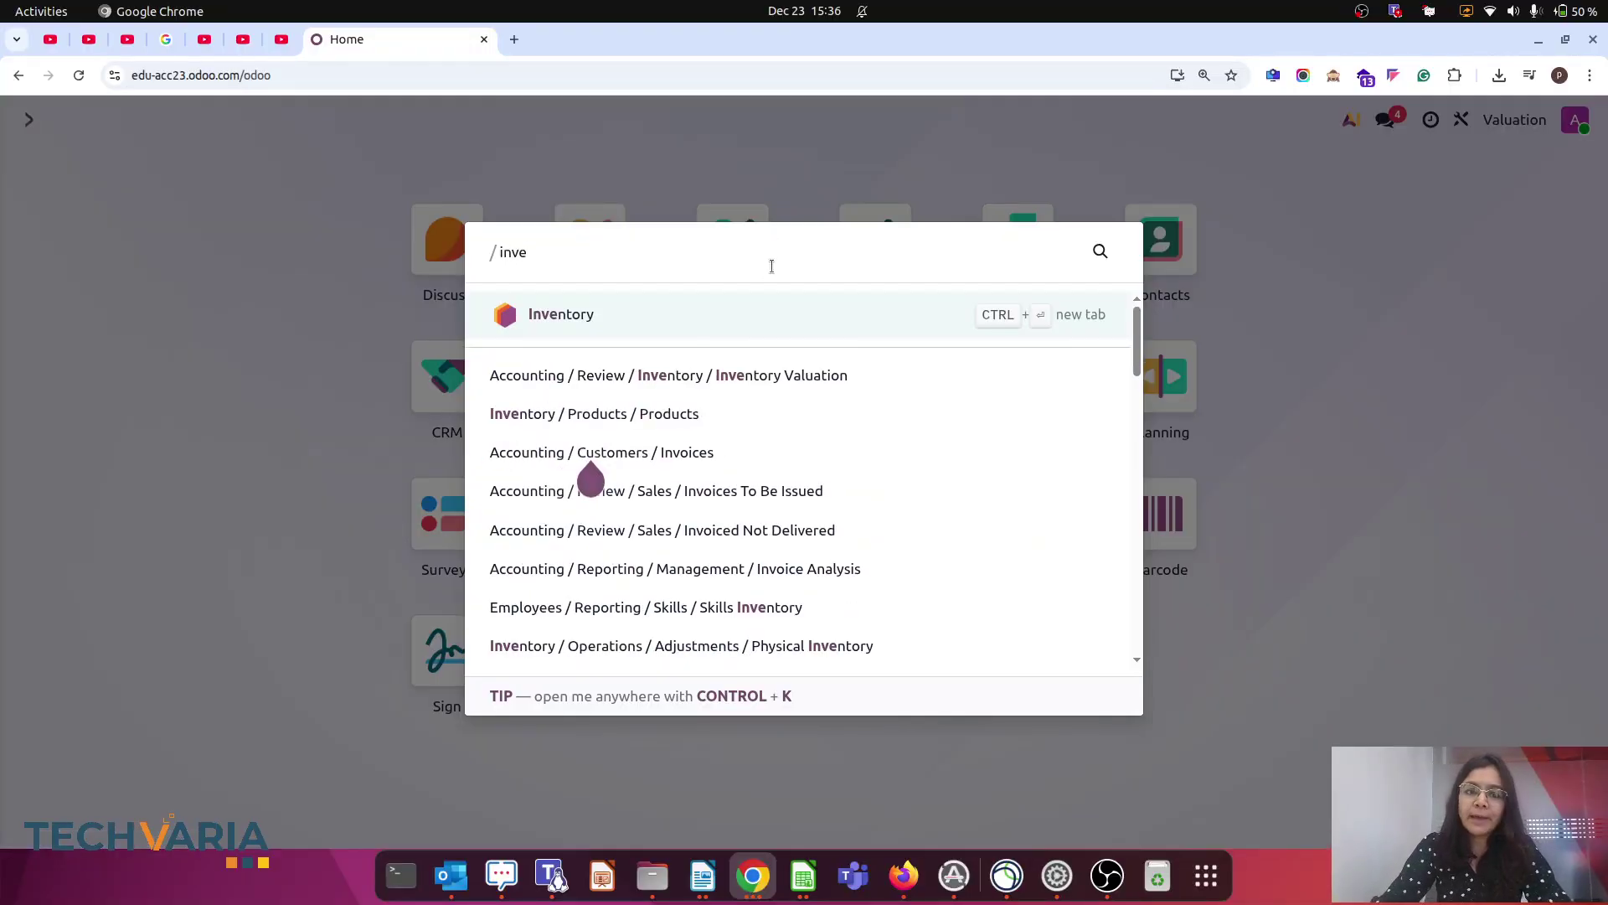
left_click(585, 310)
left_click(266, 122)
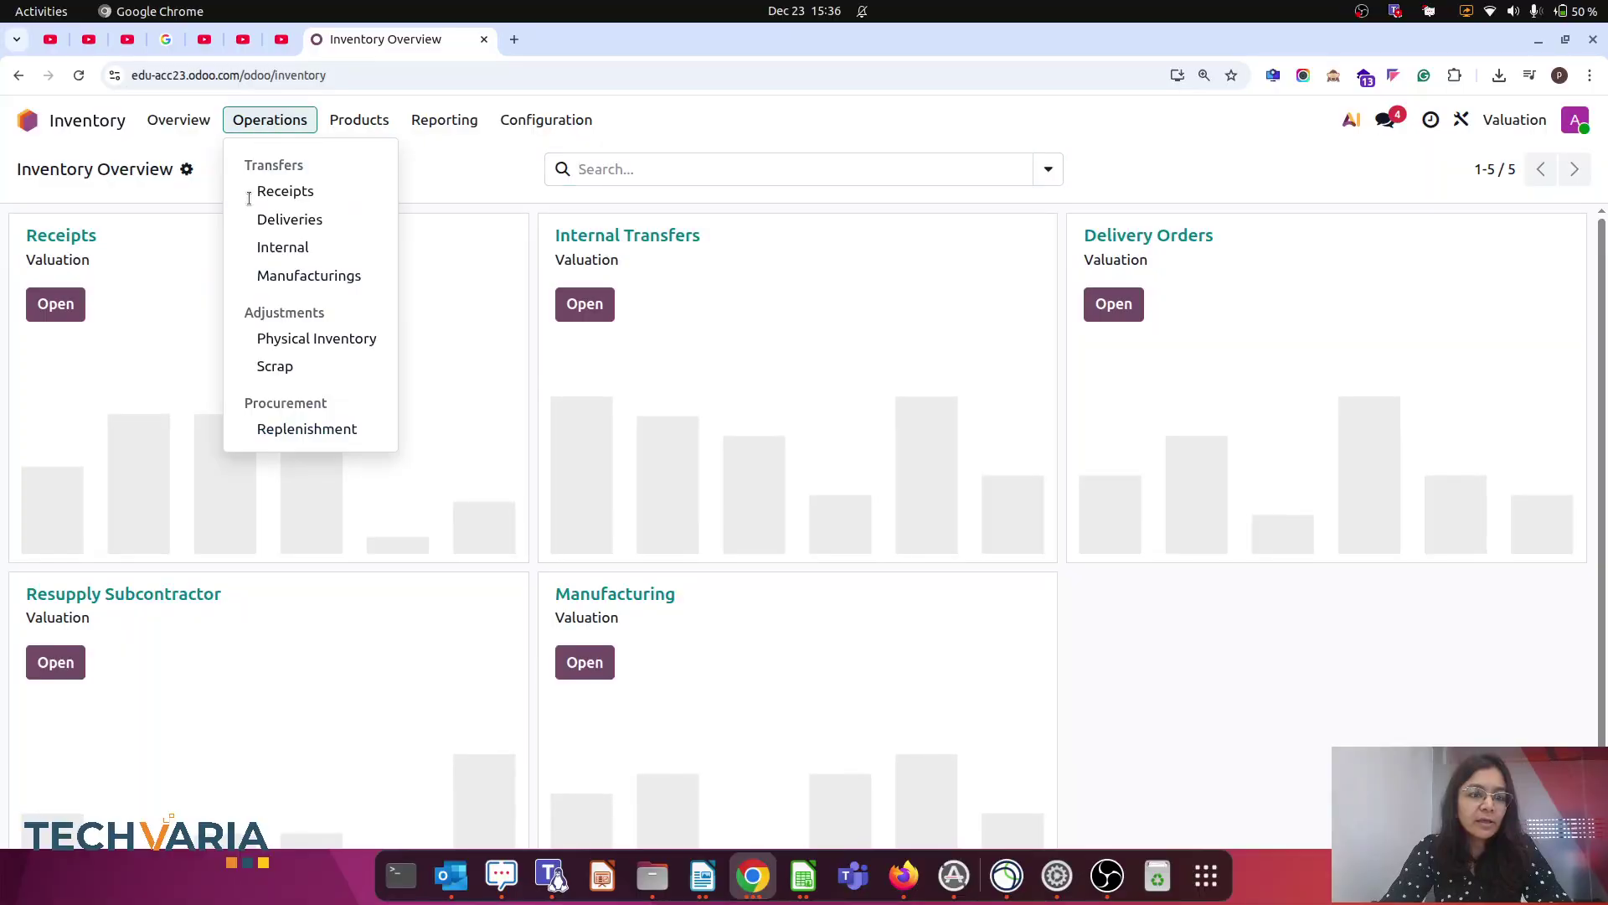
left_click(316, 338)
Step: Start a records import for Physical Inventory, download the Inventory Adjustments template and open stock_quant (6).xlsx
left_click(321, 170)
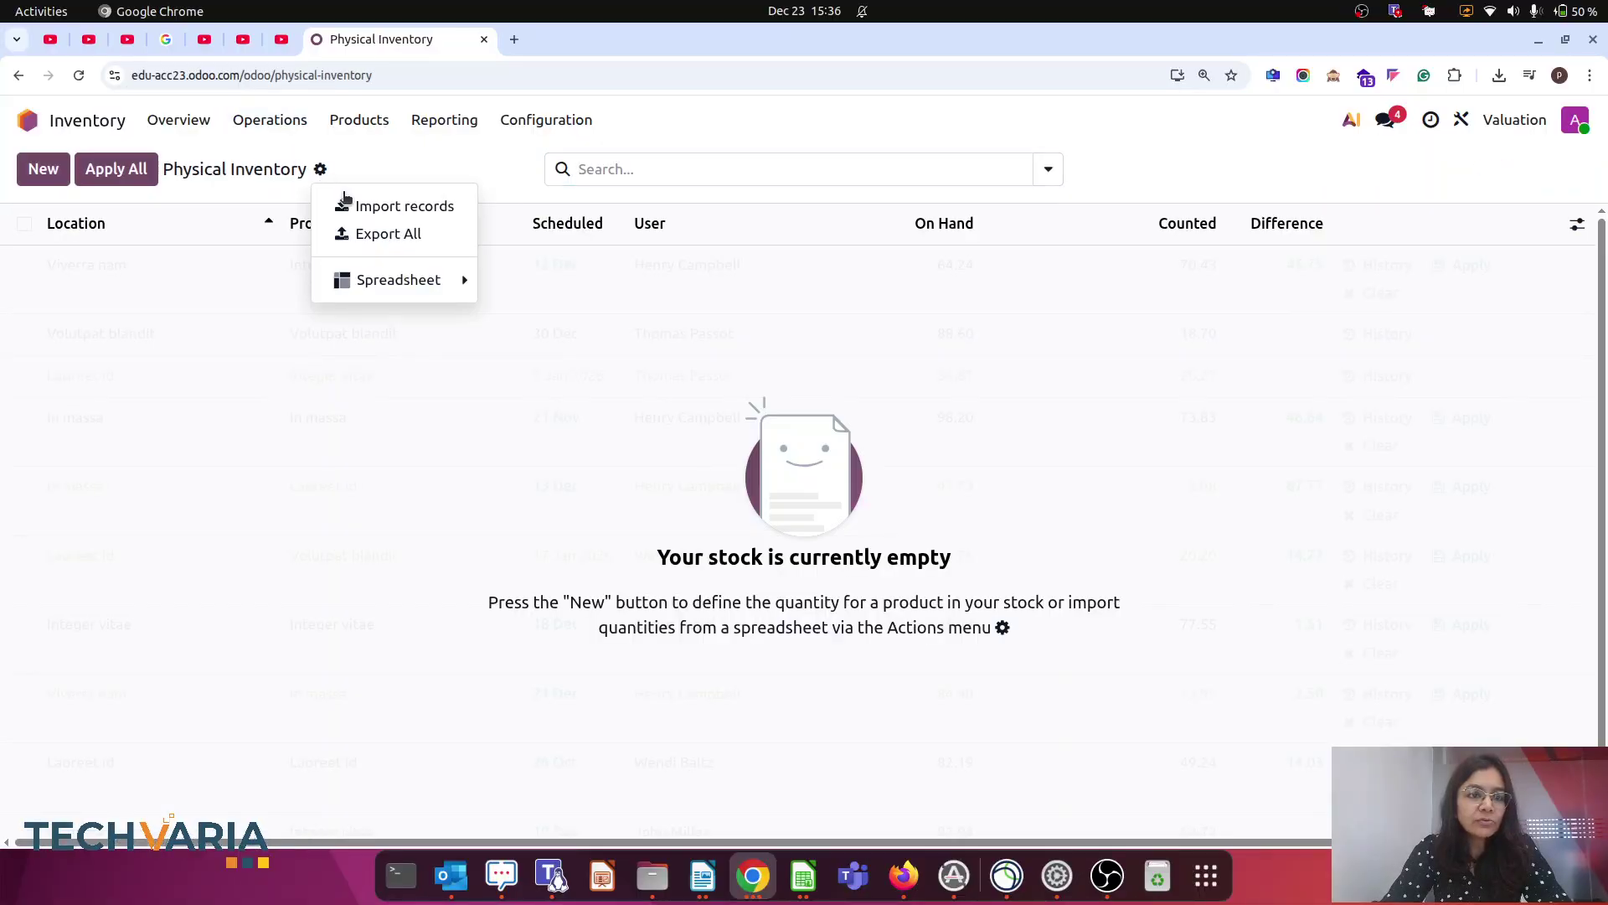
left_click(421, 207)
left_click(803, 683)
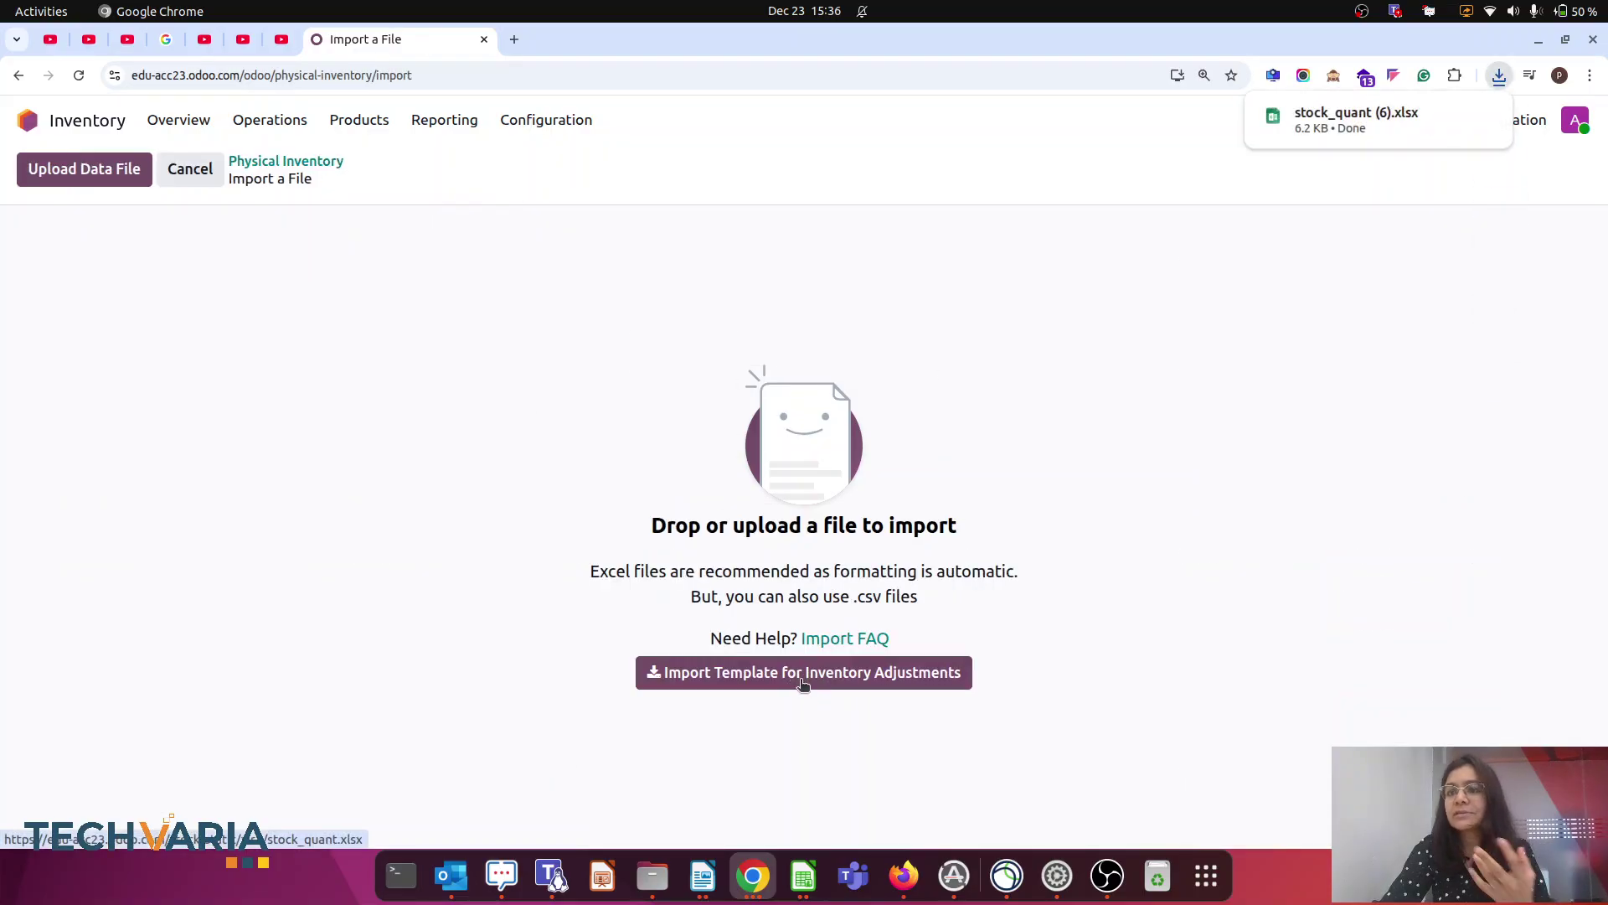
left_click(1360, 135)
left_click_drag(809, 514, 809, 532)
left_click_drag(158, 219, 143, 409)
Step: Delete the Lot/Serial Number, Quantity, Difference, Scheduled Date and Assigned To columns from the template
left_click_drag(356, 181, 552, 200)
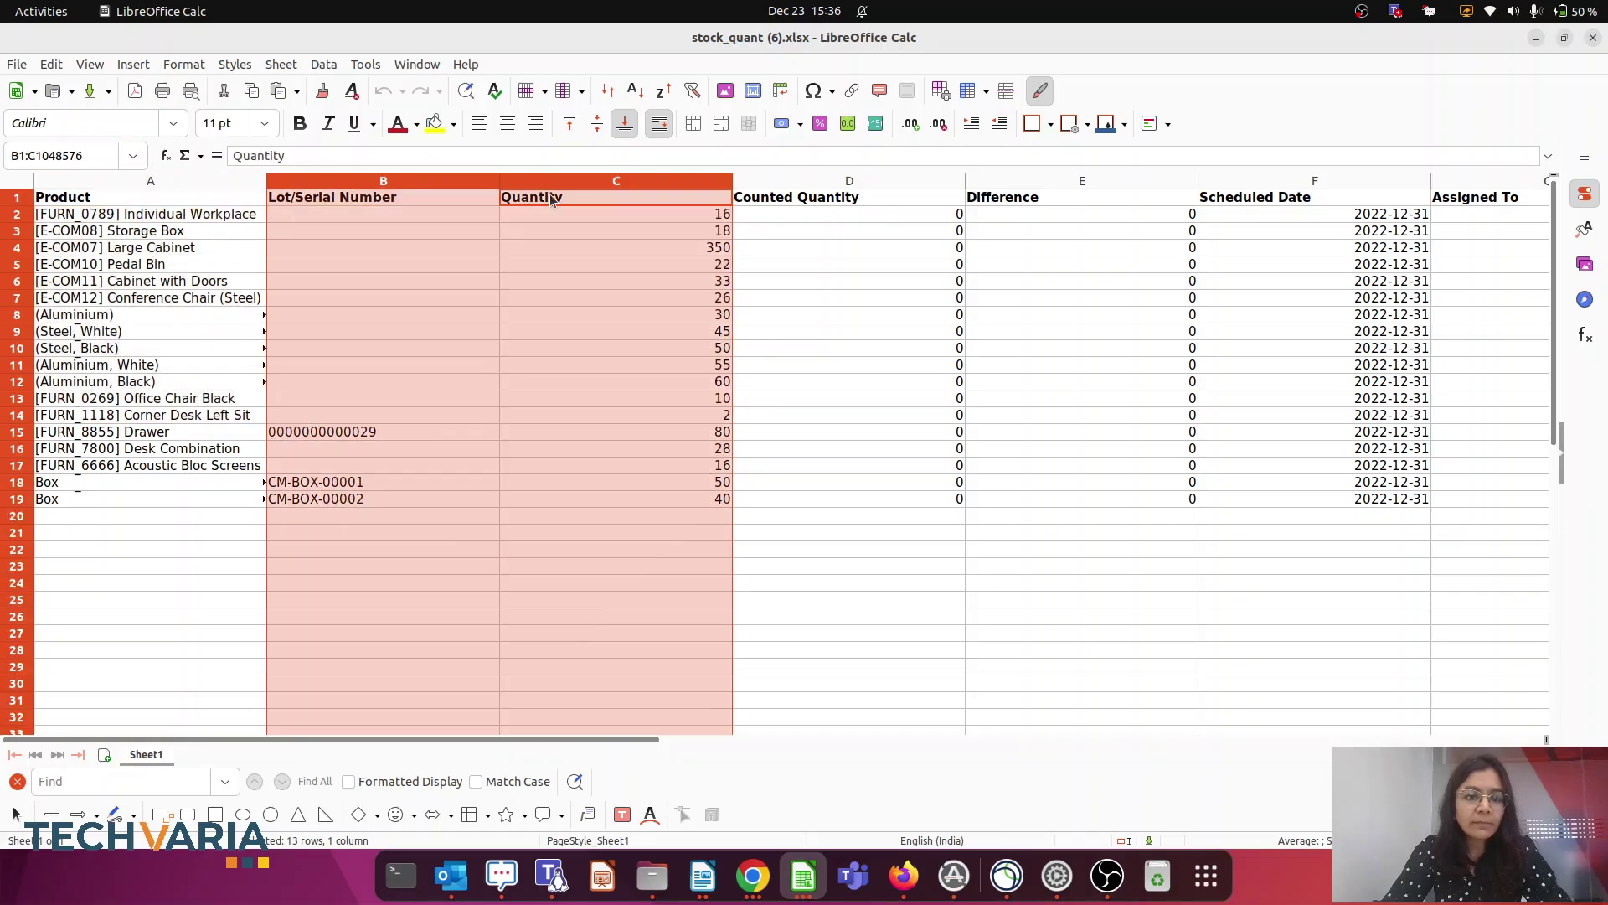
right_click(558, 175)
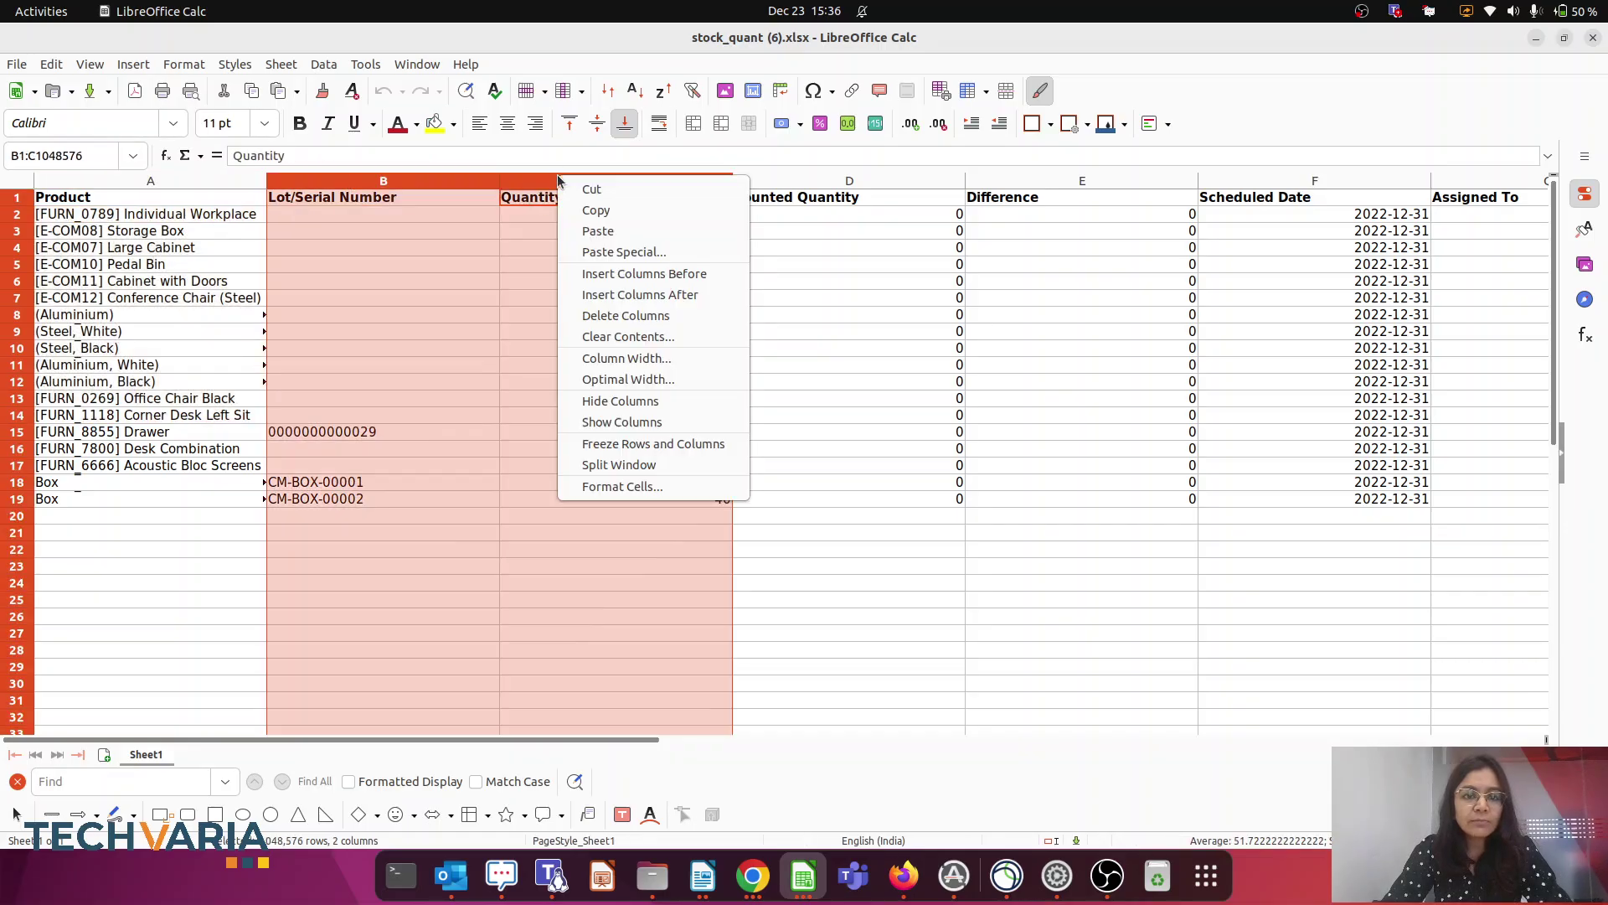
left_click(618, 317)
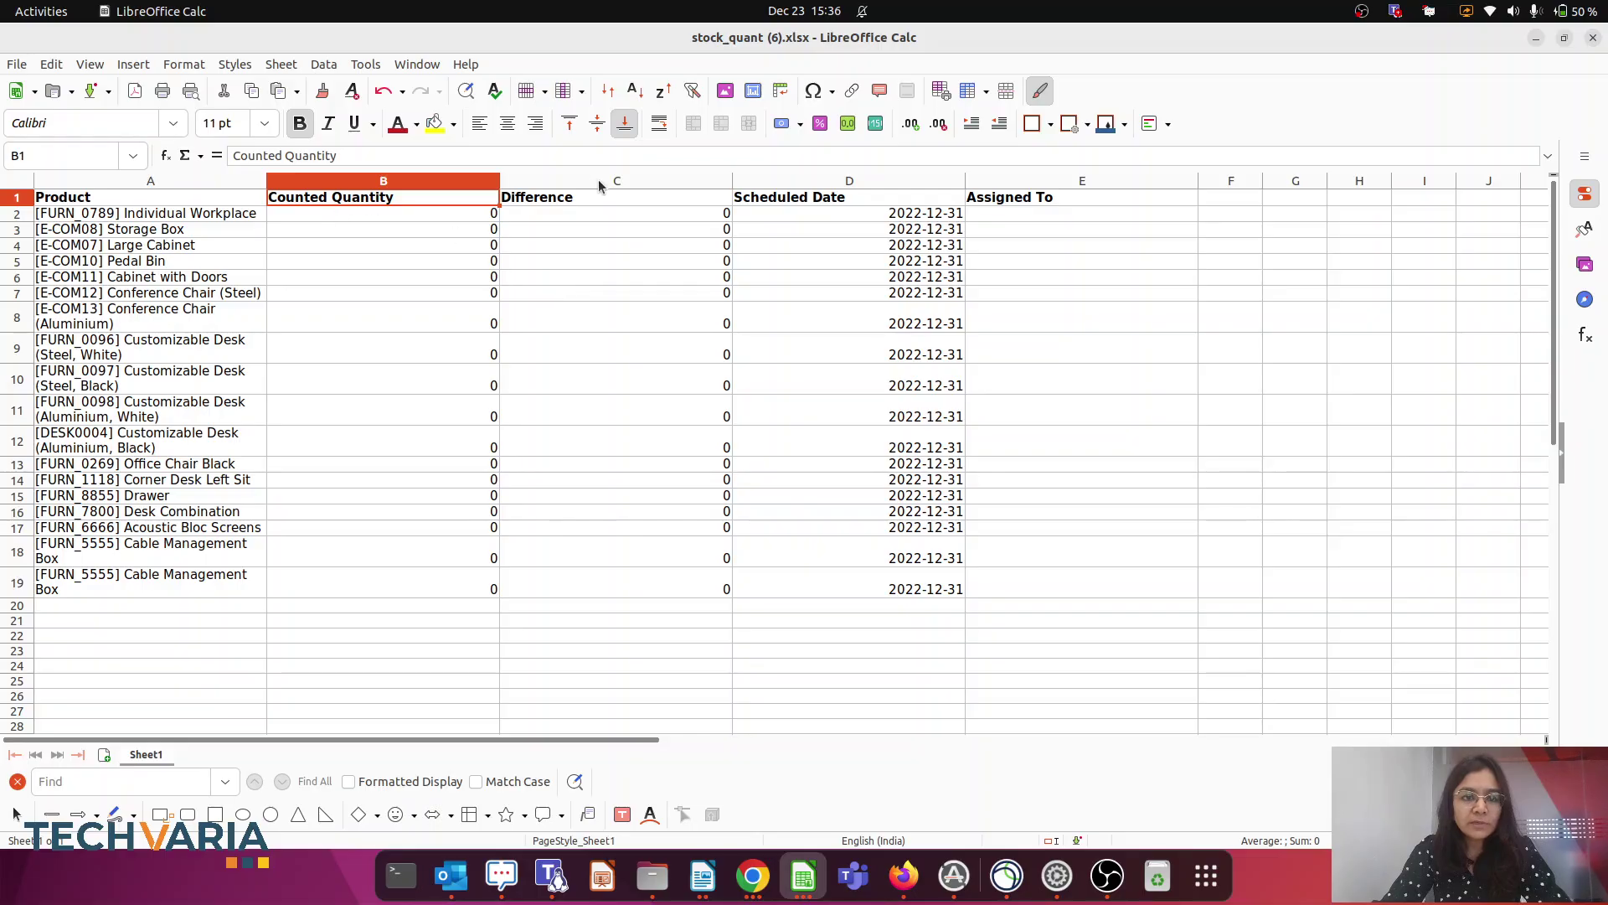
left_click_drag(594, 181, 1013, 204)
right_click(997, 182)
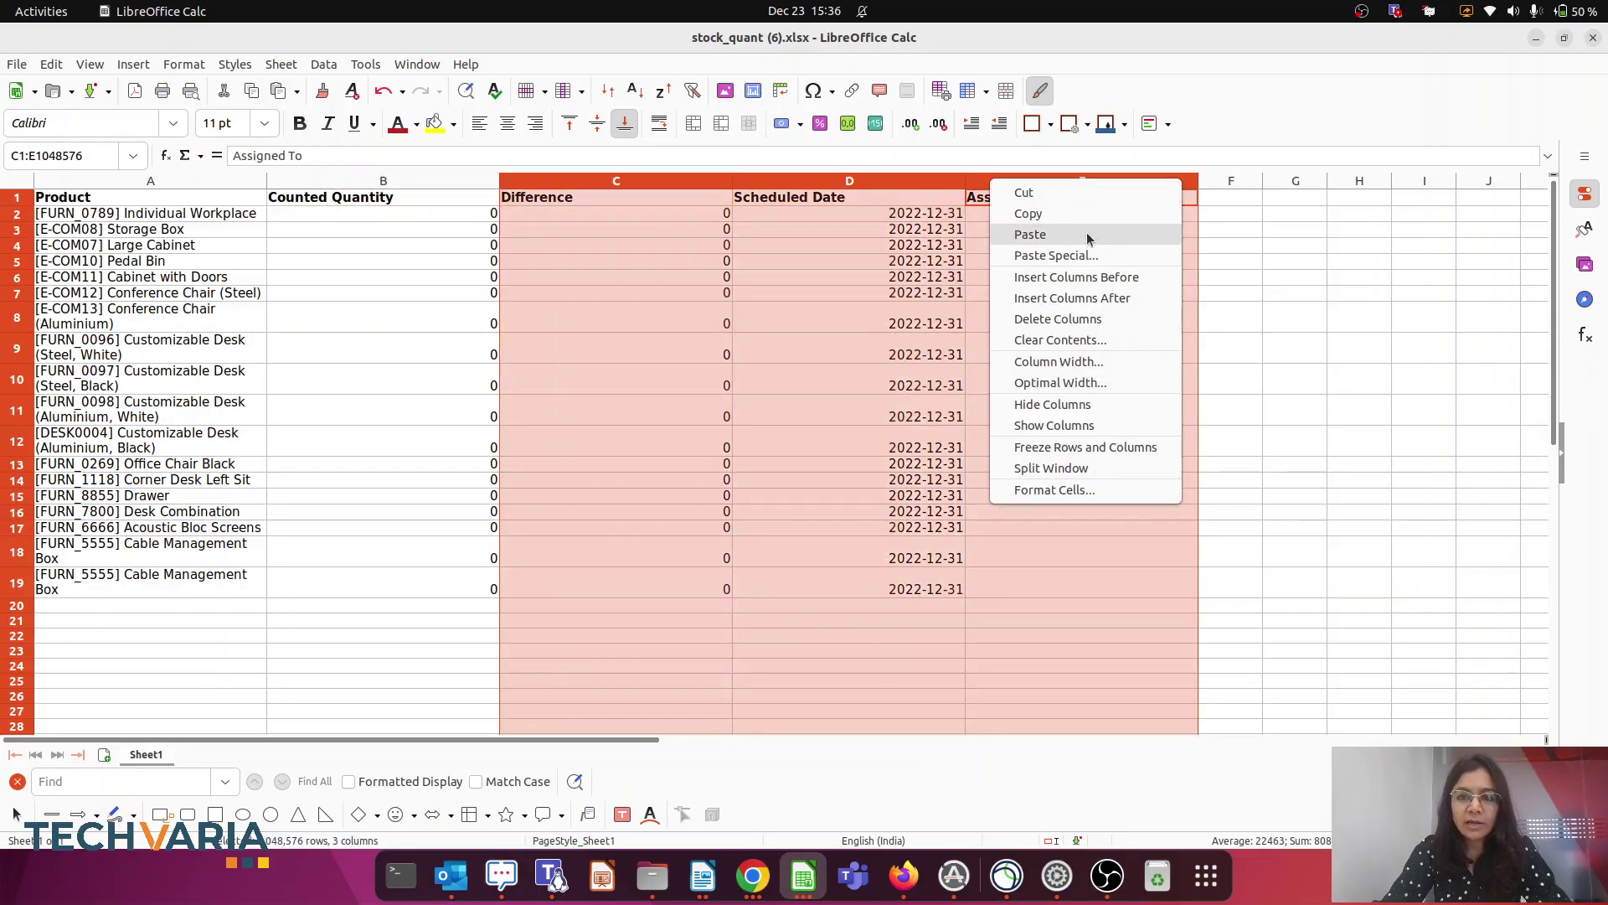
left_click(1023, 320)
left_click_drag(919, 440, 919, 411)
Step: Enter the header "location" in cell C1
left_click(539, 196)
type("location")
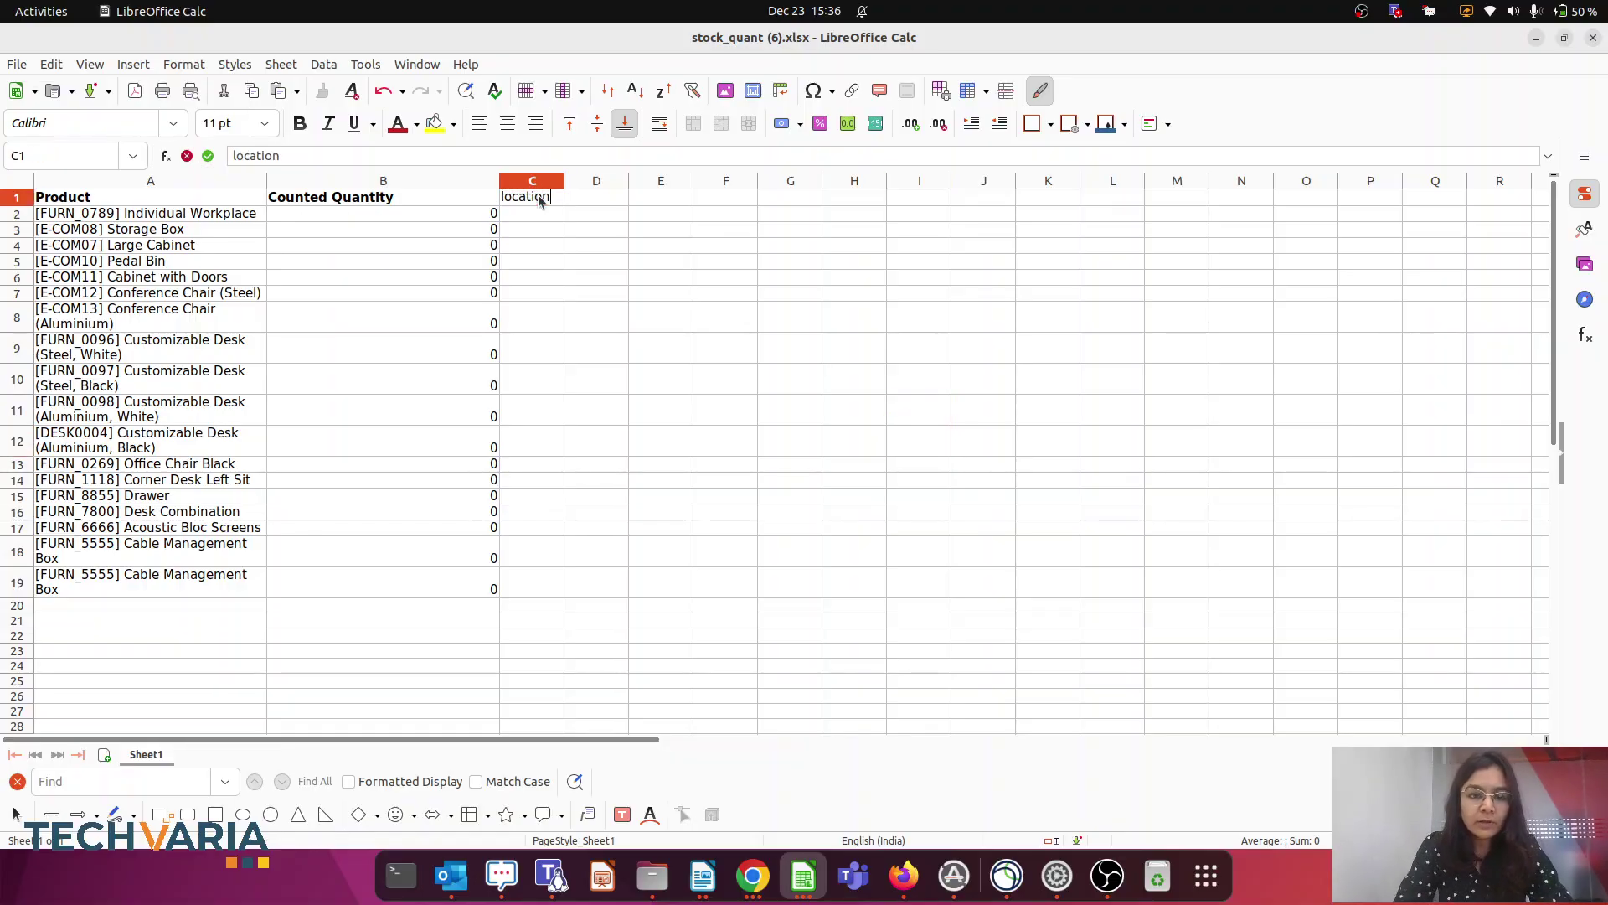
left_click(739, 438)
Step: Clear the sample products and counted quantities in A2:B19
left_click_drag(139, 216, 403, 584)
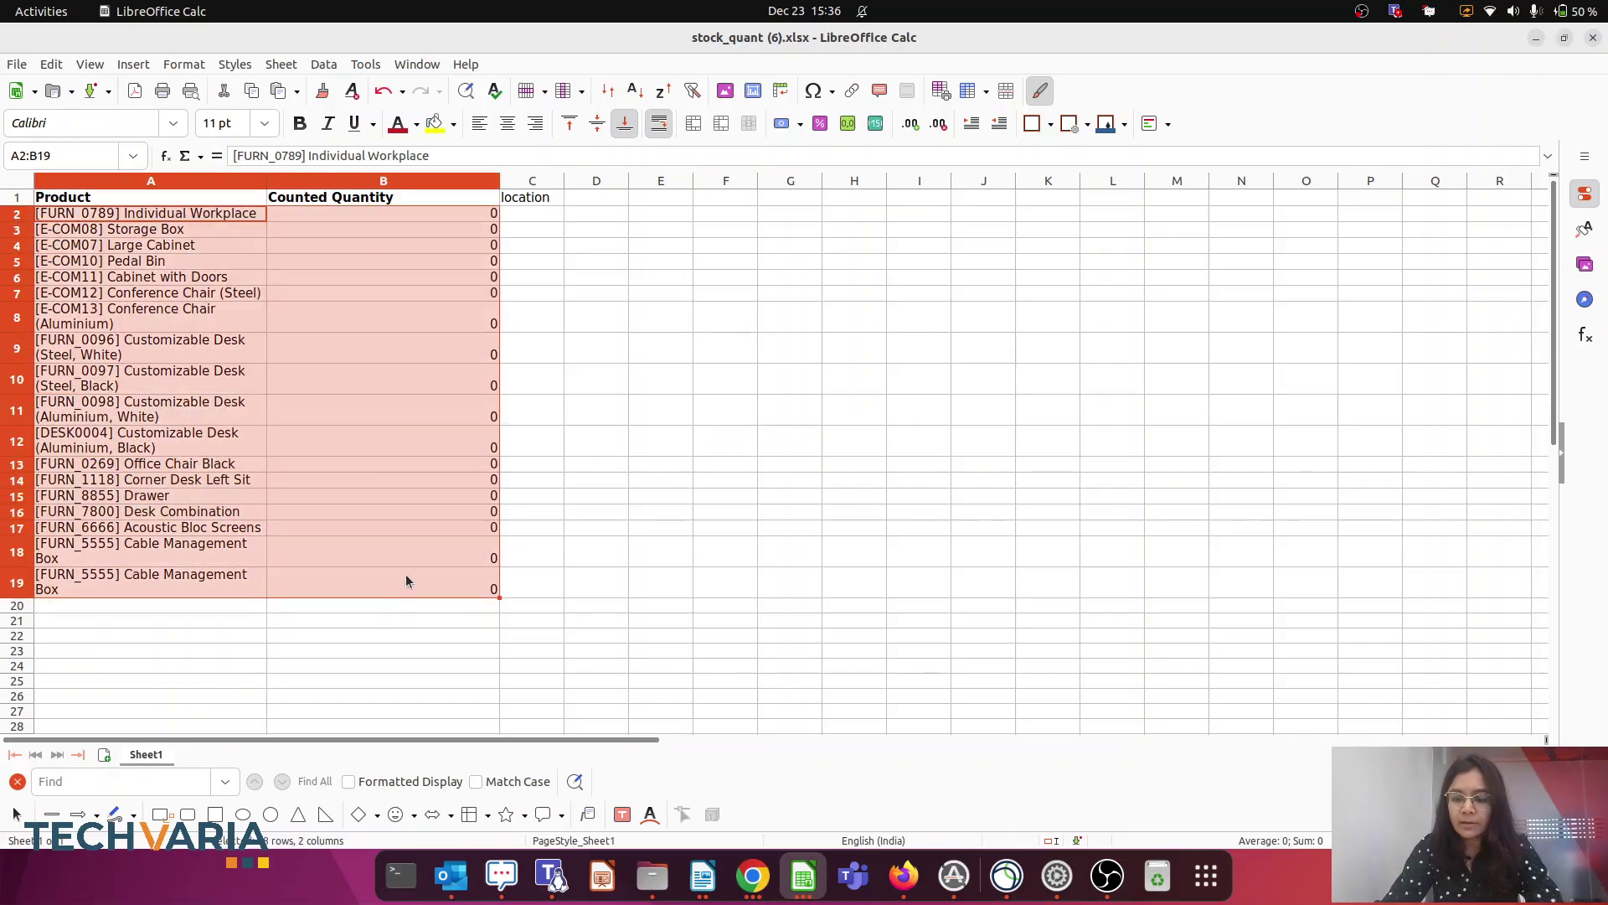
key("BackSpace")
left_click(882, 526)
left_click(1043, 605)
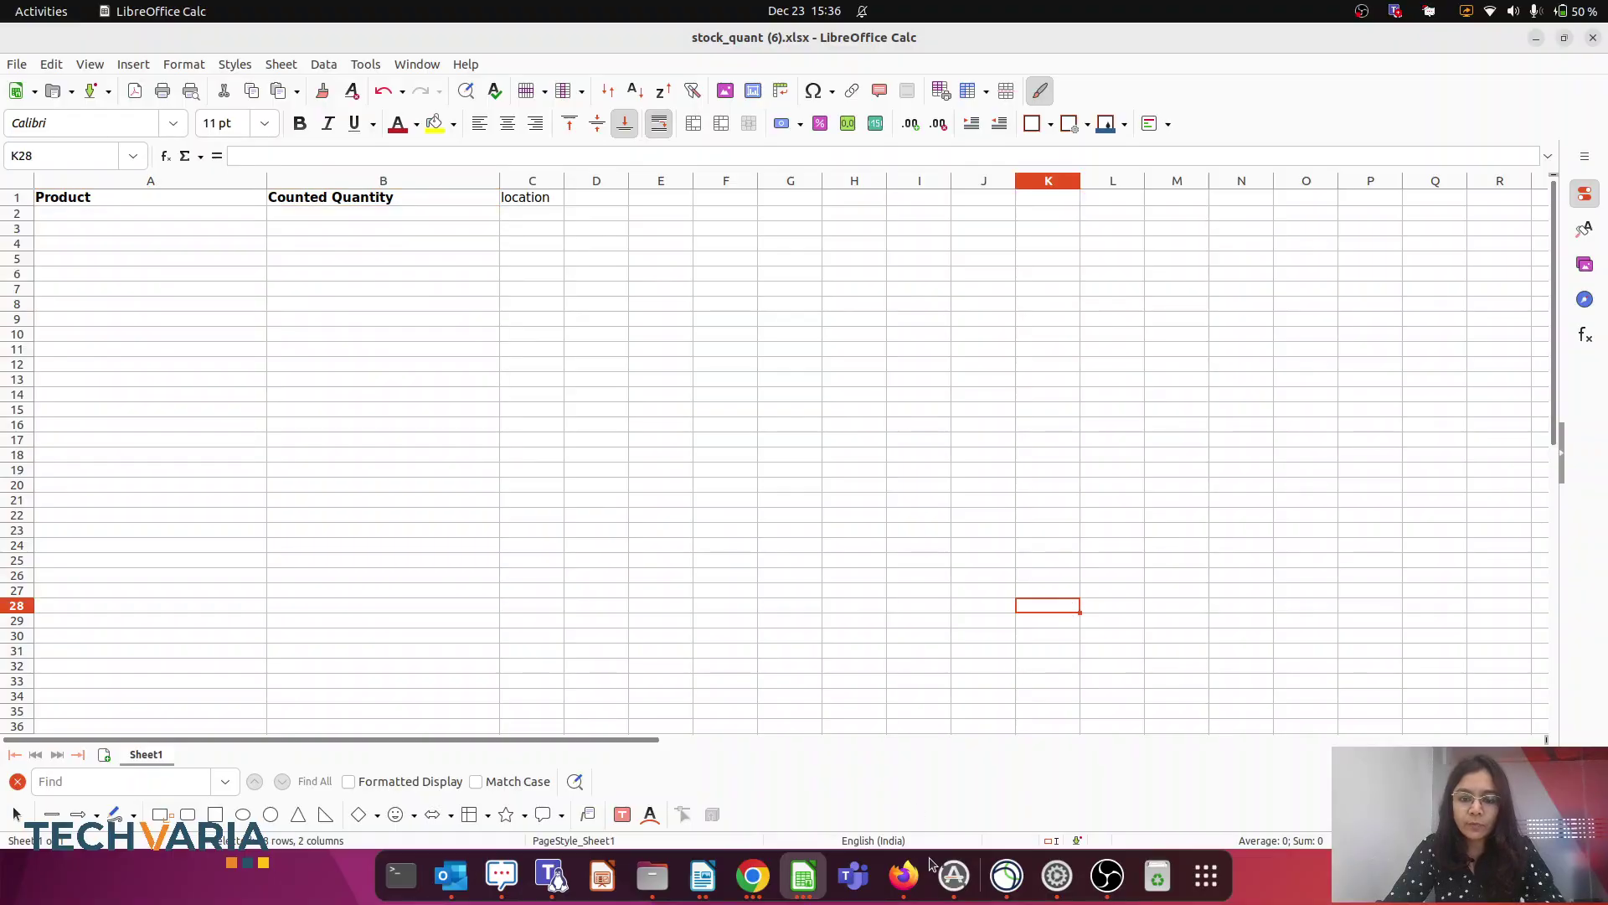
Step: Switch to Odoo_Opening_Stock_Import_2025.csv and copy the product names and quantities in A2:B8
left_click(803, 876)
left_click(544, 749)
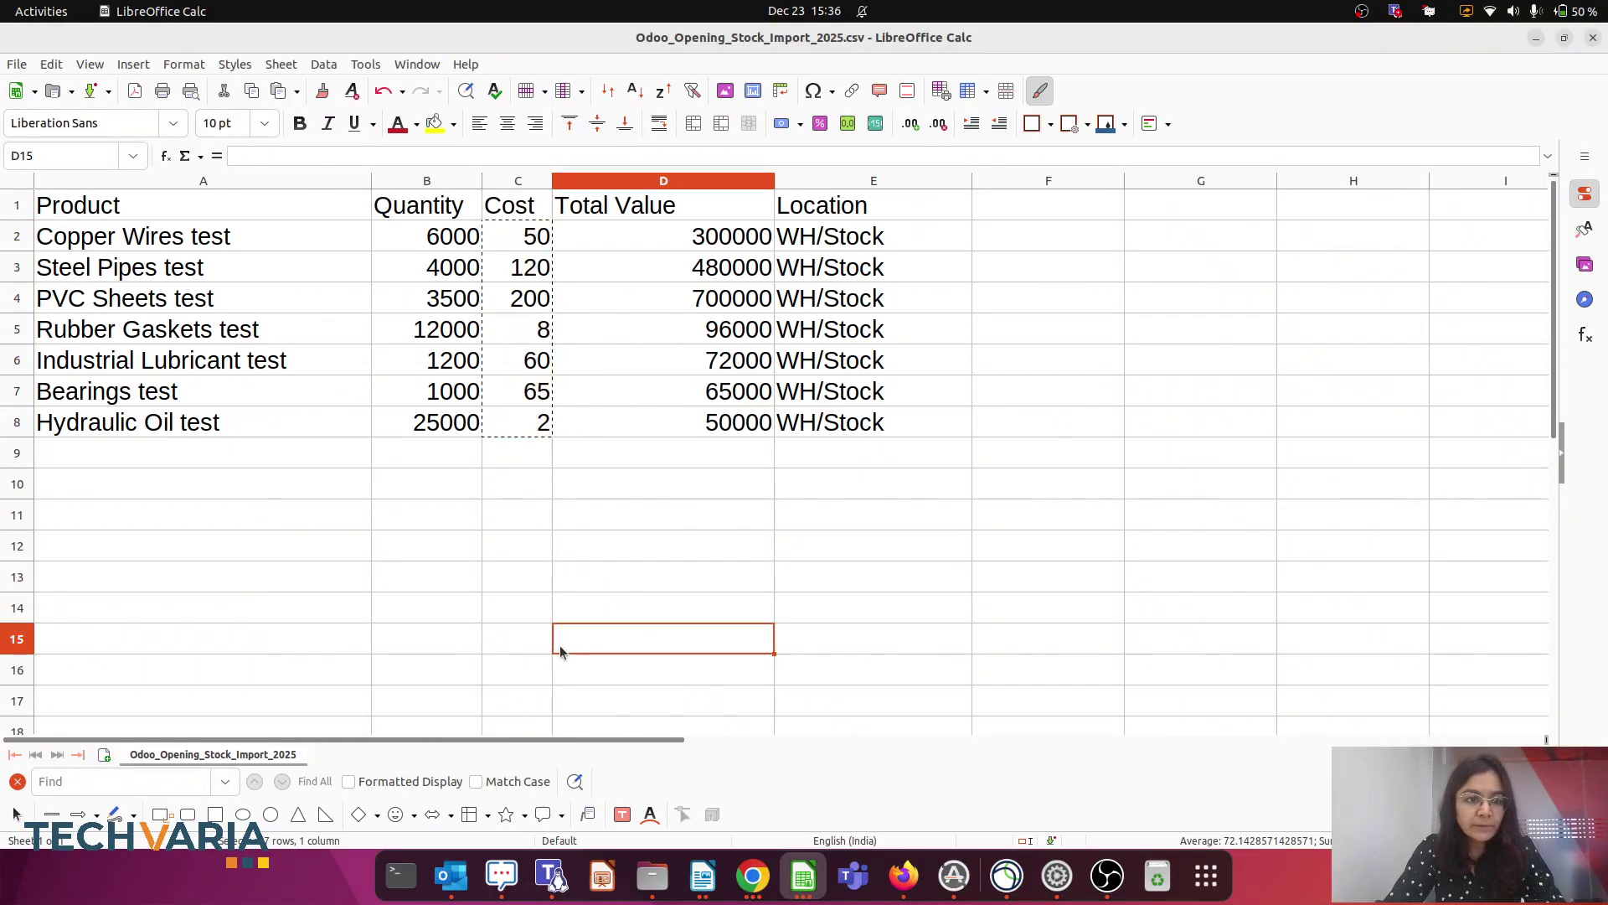
left_click_drag(127, 248, 402, 435)
key("ctrl+c")
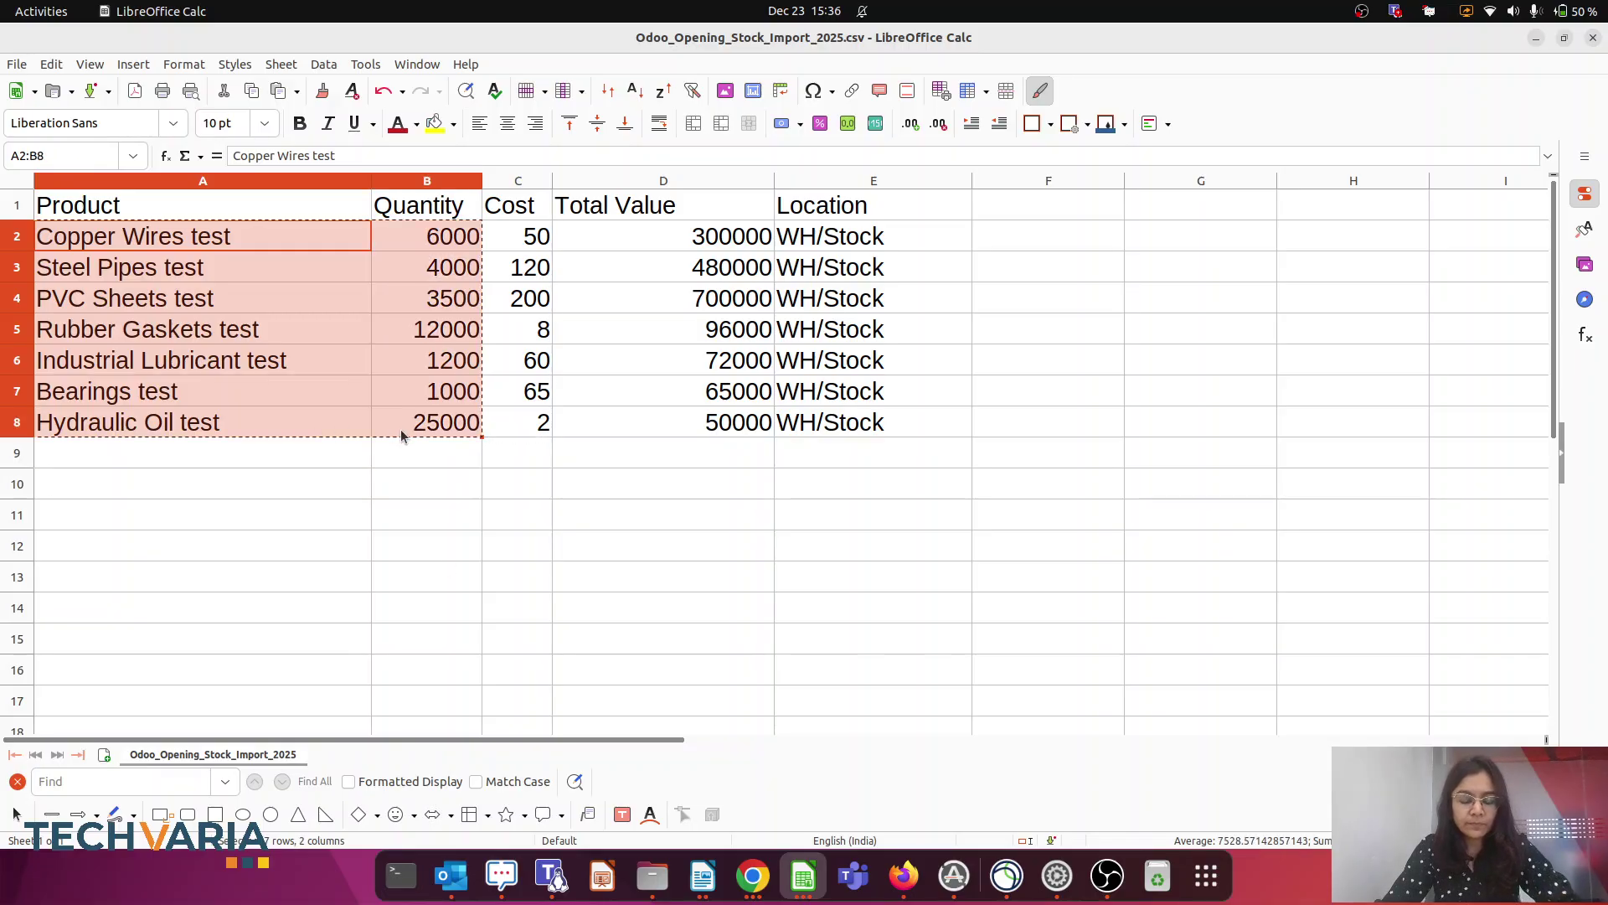
Step: Return to stock_quant (6).xlsx and paste the copied products and quantities starting at cell A2
left_click(748, 875)
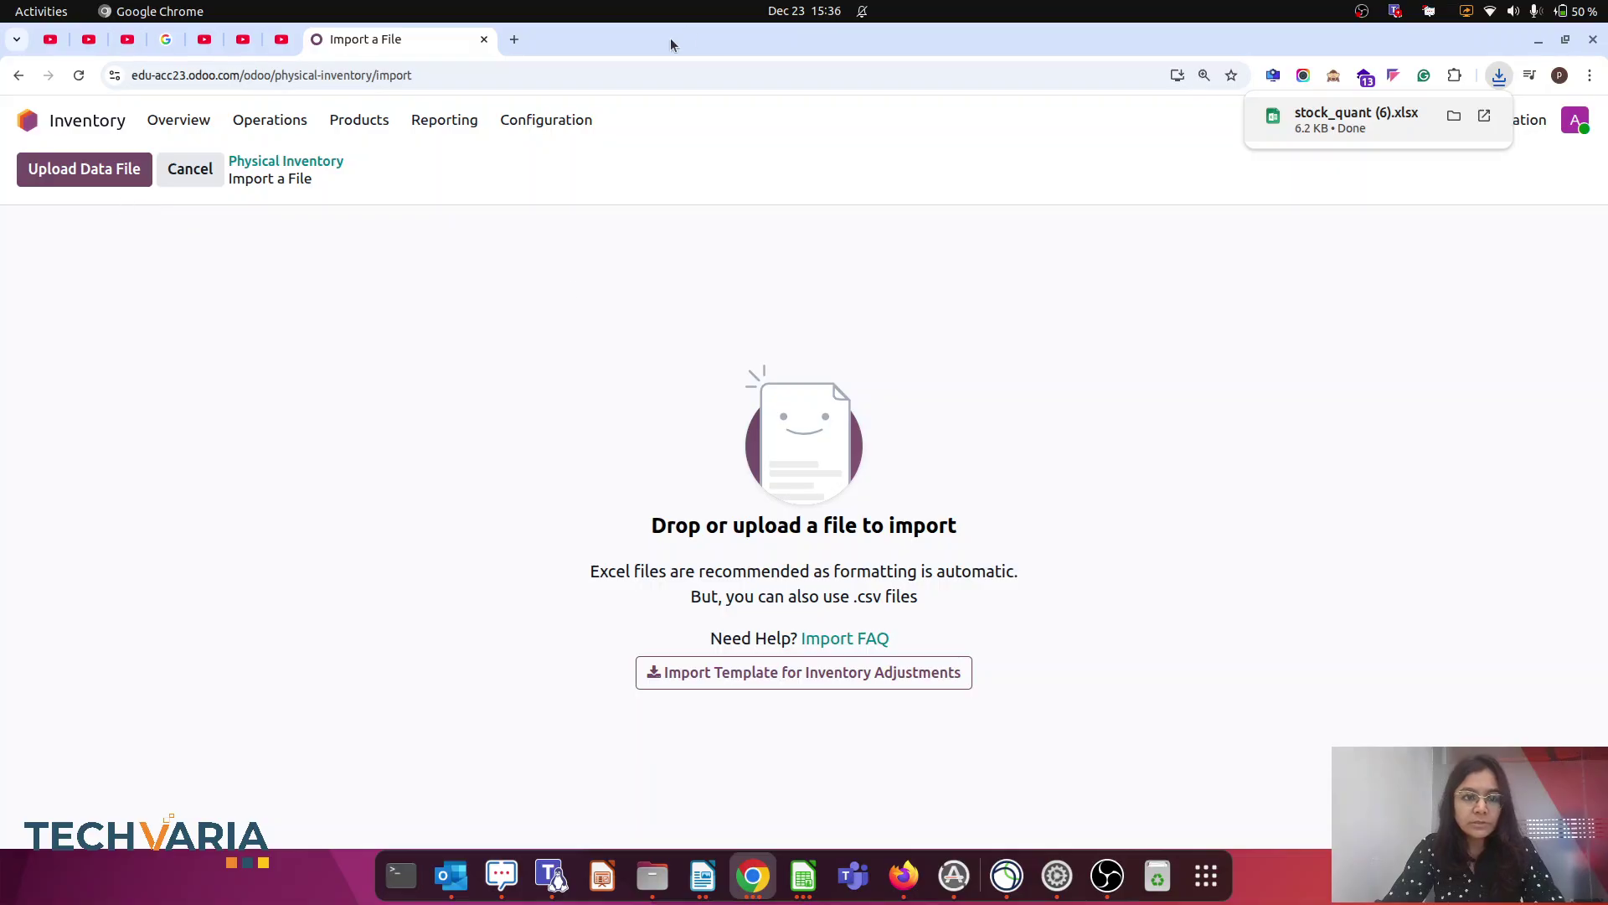
left_click(802, 876)
left_click(802, 875)
left_click(929, 823)
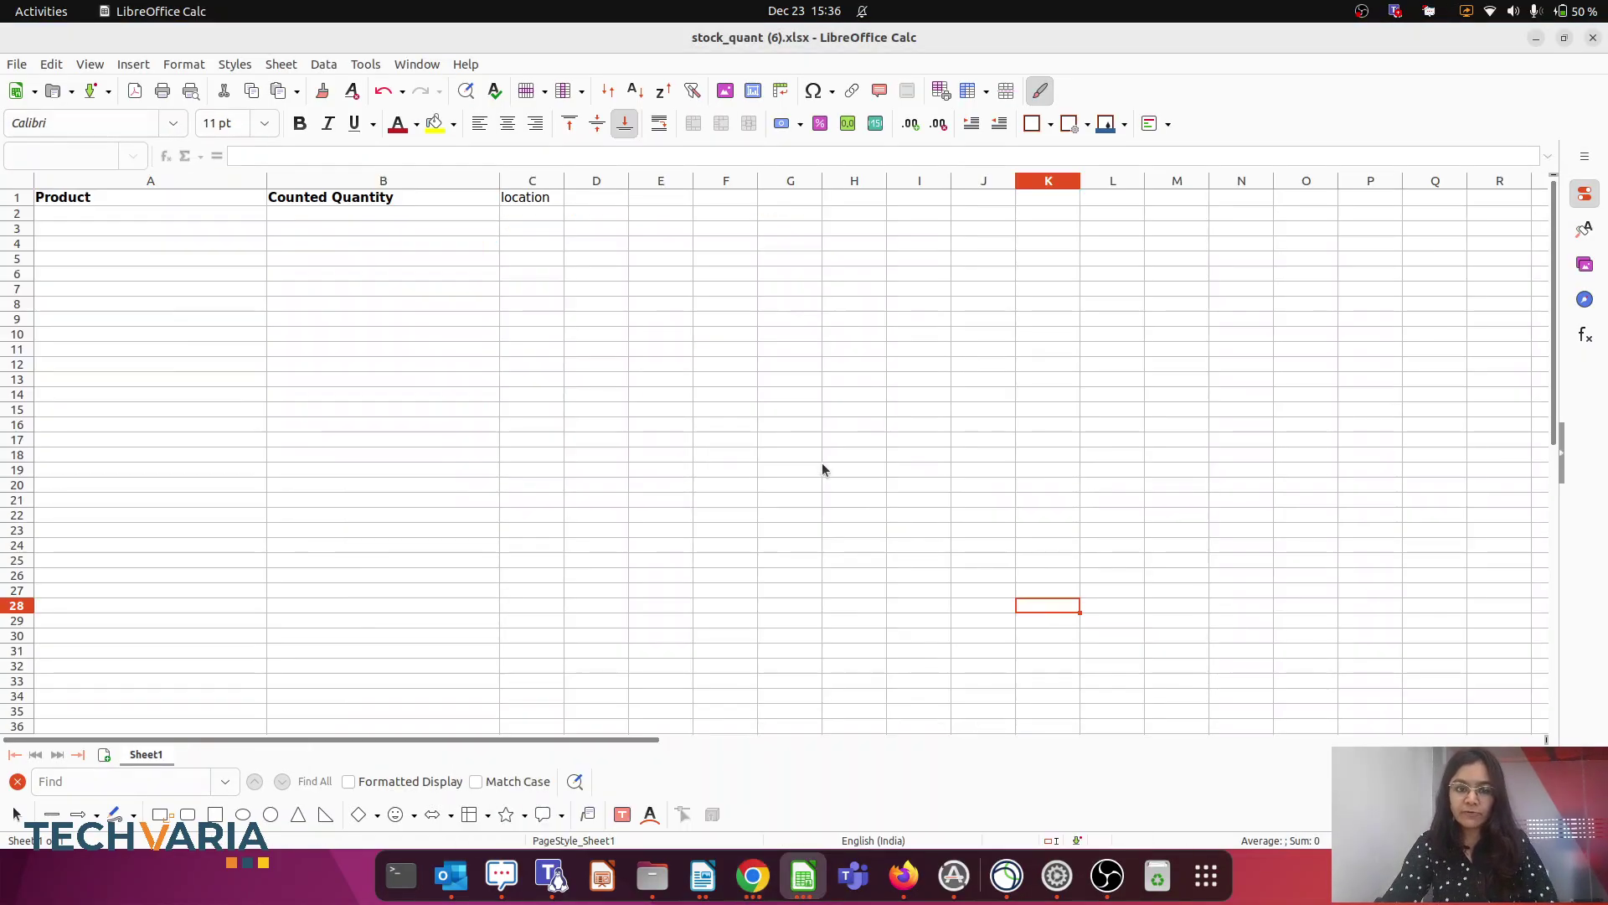
left_click(114, 217)
key("ctrl+v")
left_click_drag(248, 489, 248, 471)
Step: Check the contents of the pasted product name cells one by one, starting at A2
left_click(179, 217)
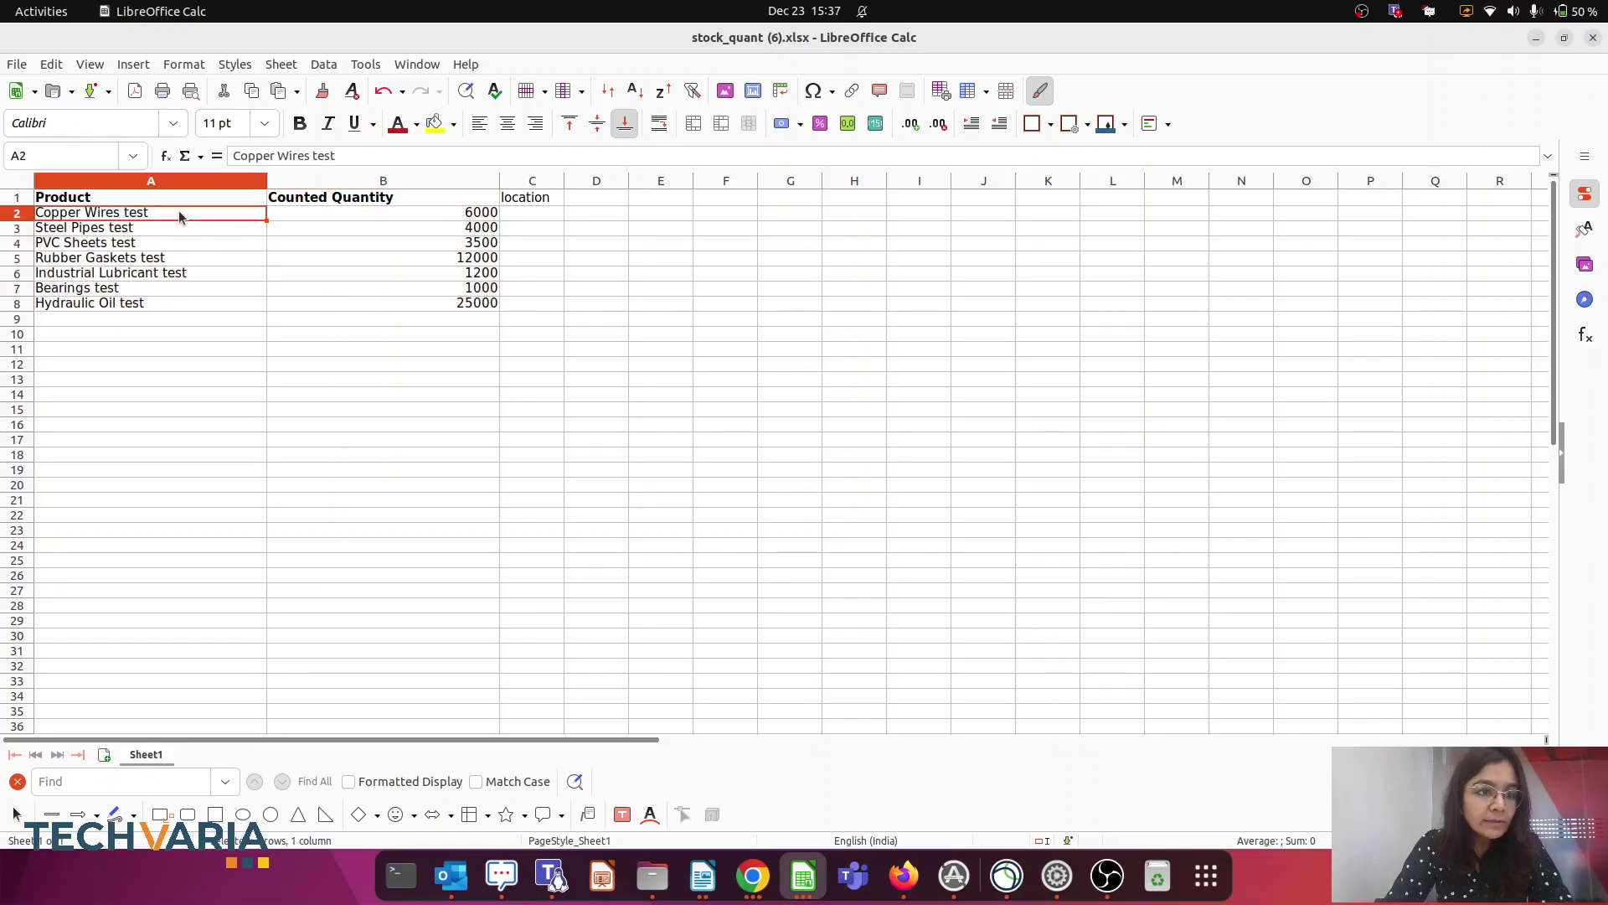
double_click(167, 218)
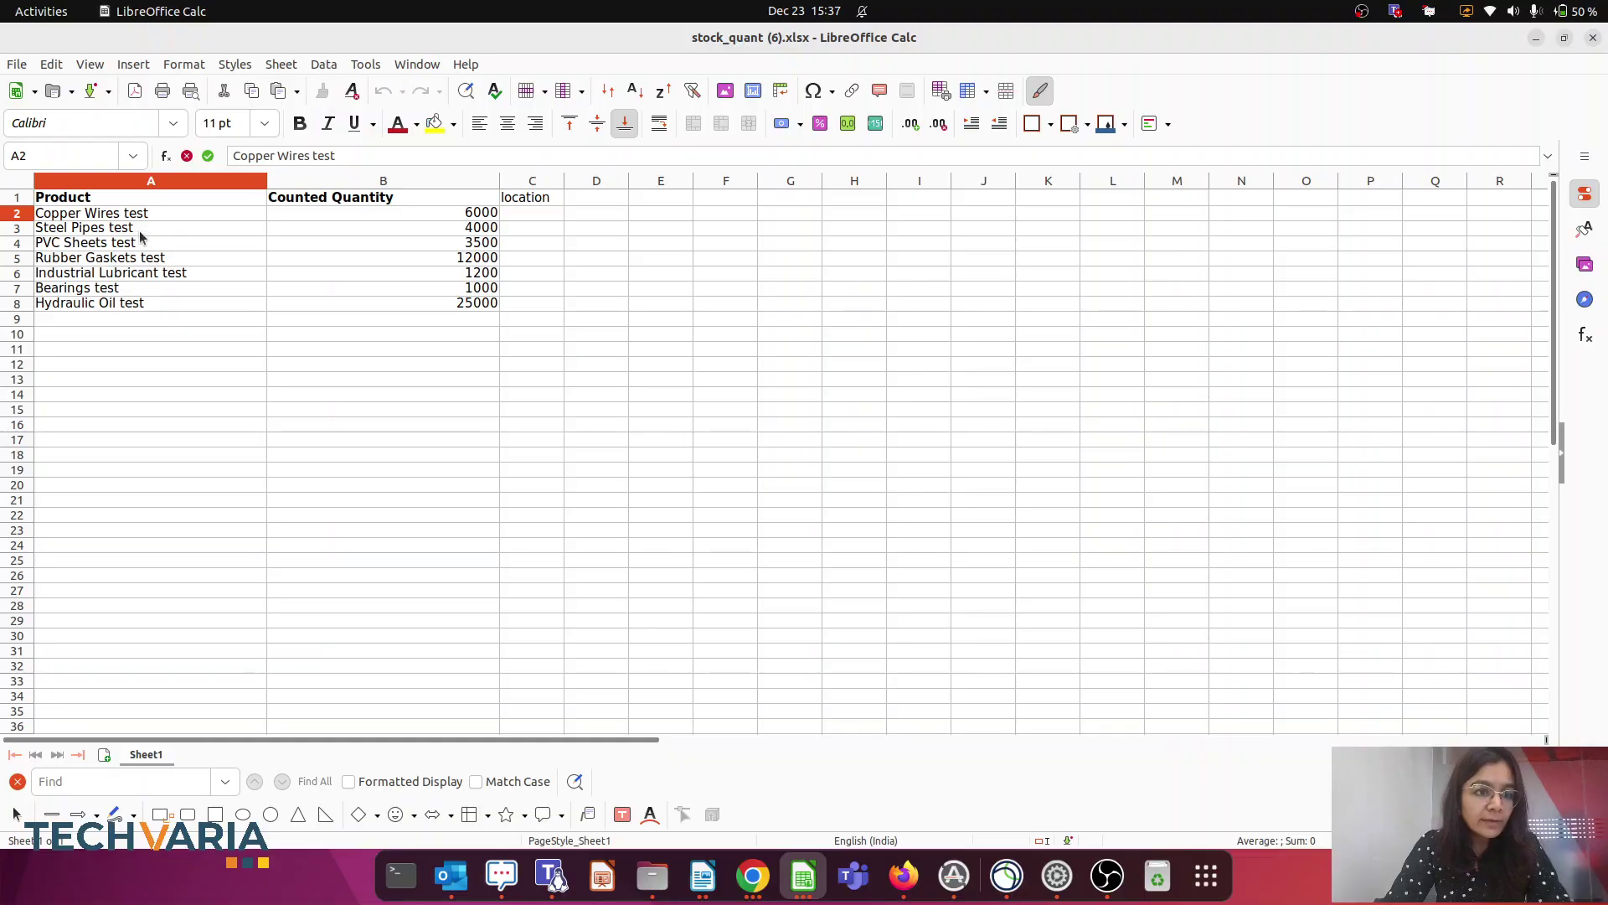
key("Return")
key("F2")
key("Return")
key("F2")
key("Return")
key("F2")
left_click(422, 471)
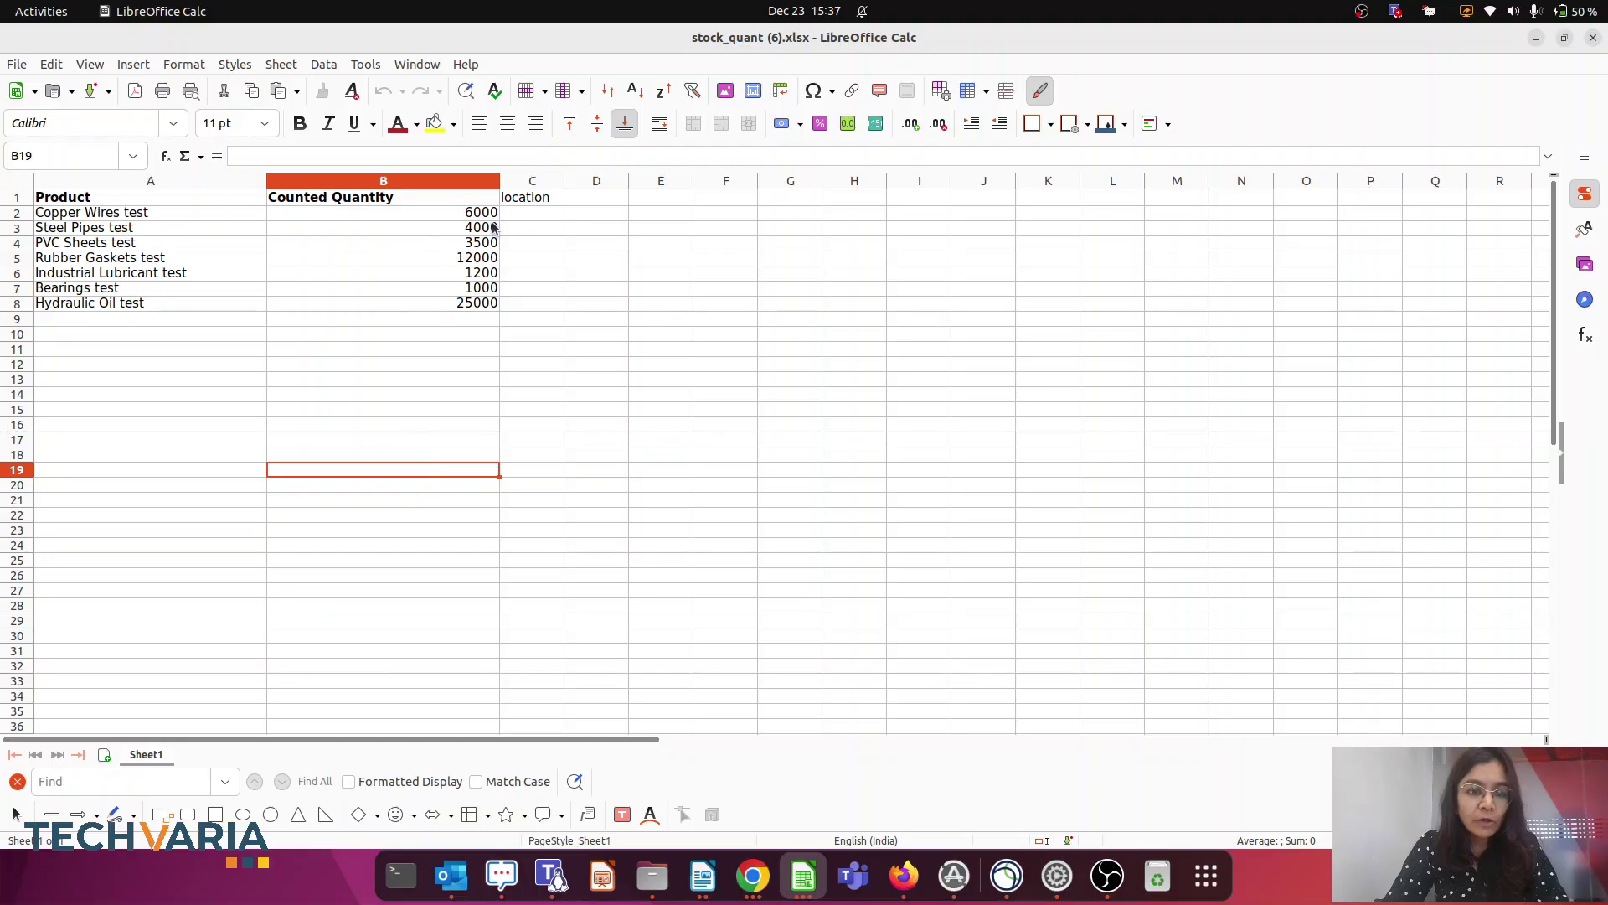
Step: Switch to Odoo in Chrome, open the Inventory locations list and select WH/Stock
left_click(753, 876)
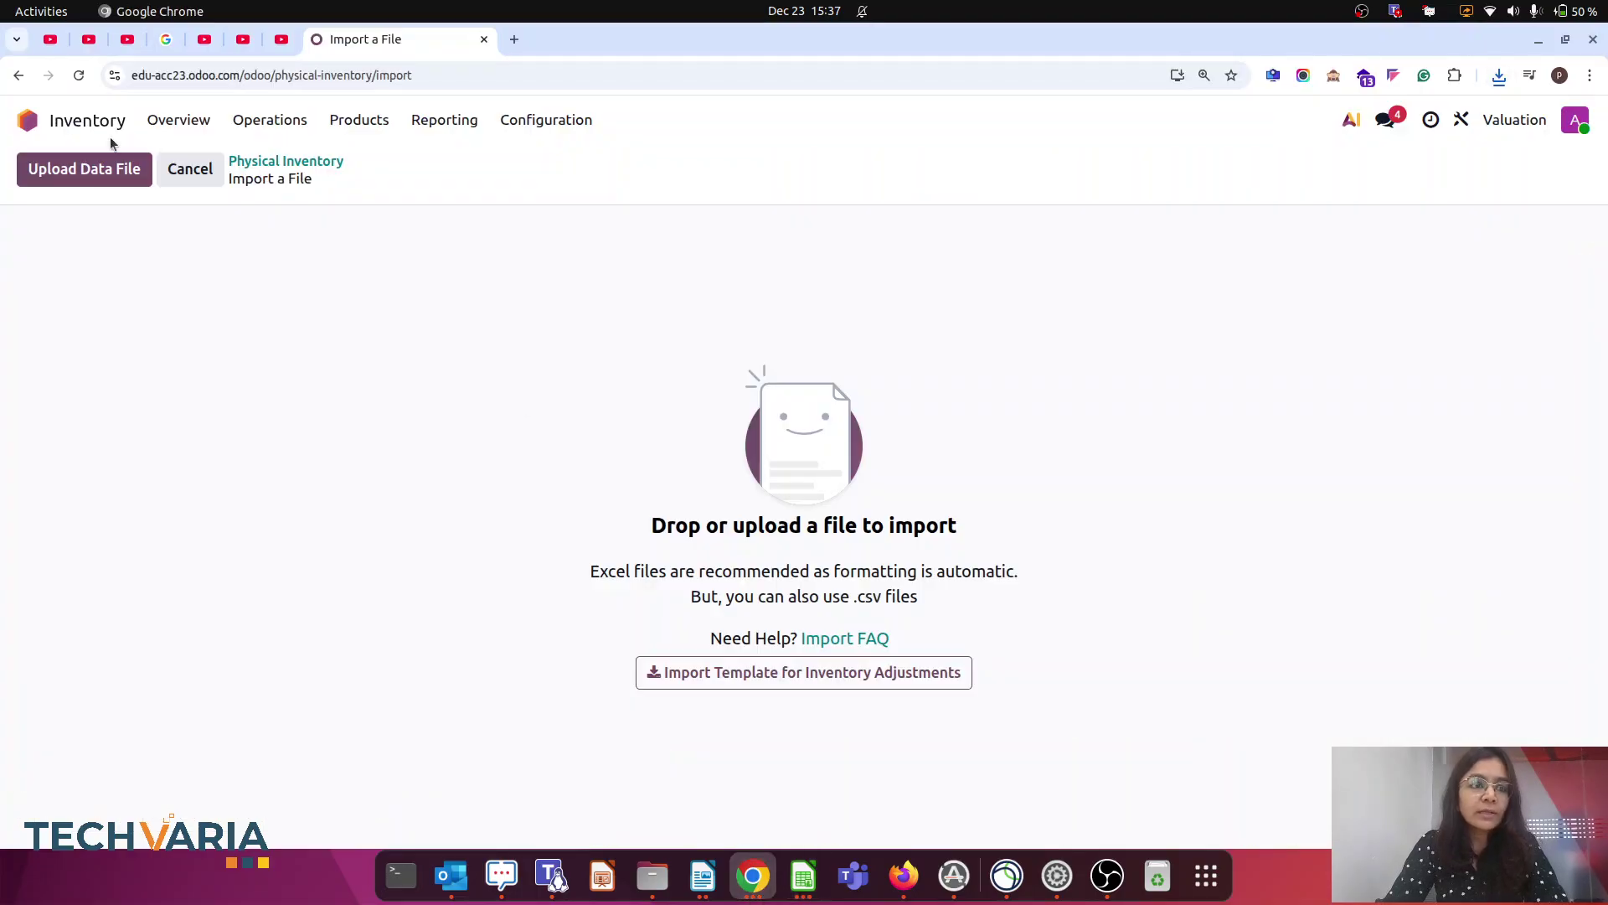
left_click(548, 120)
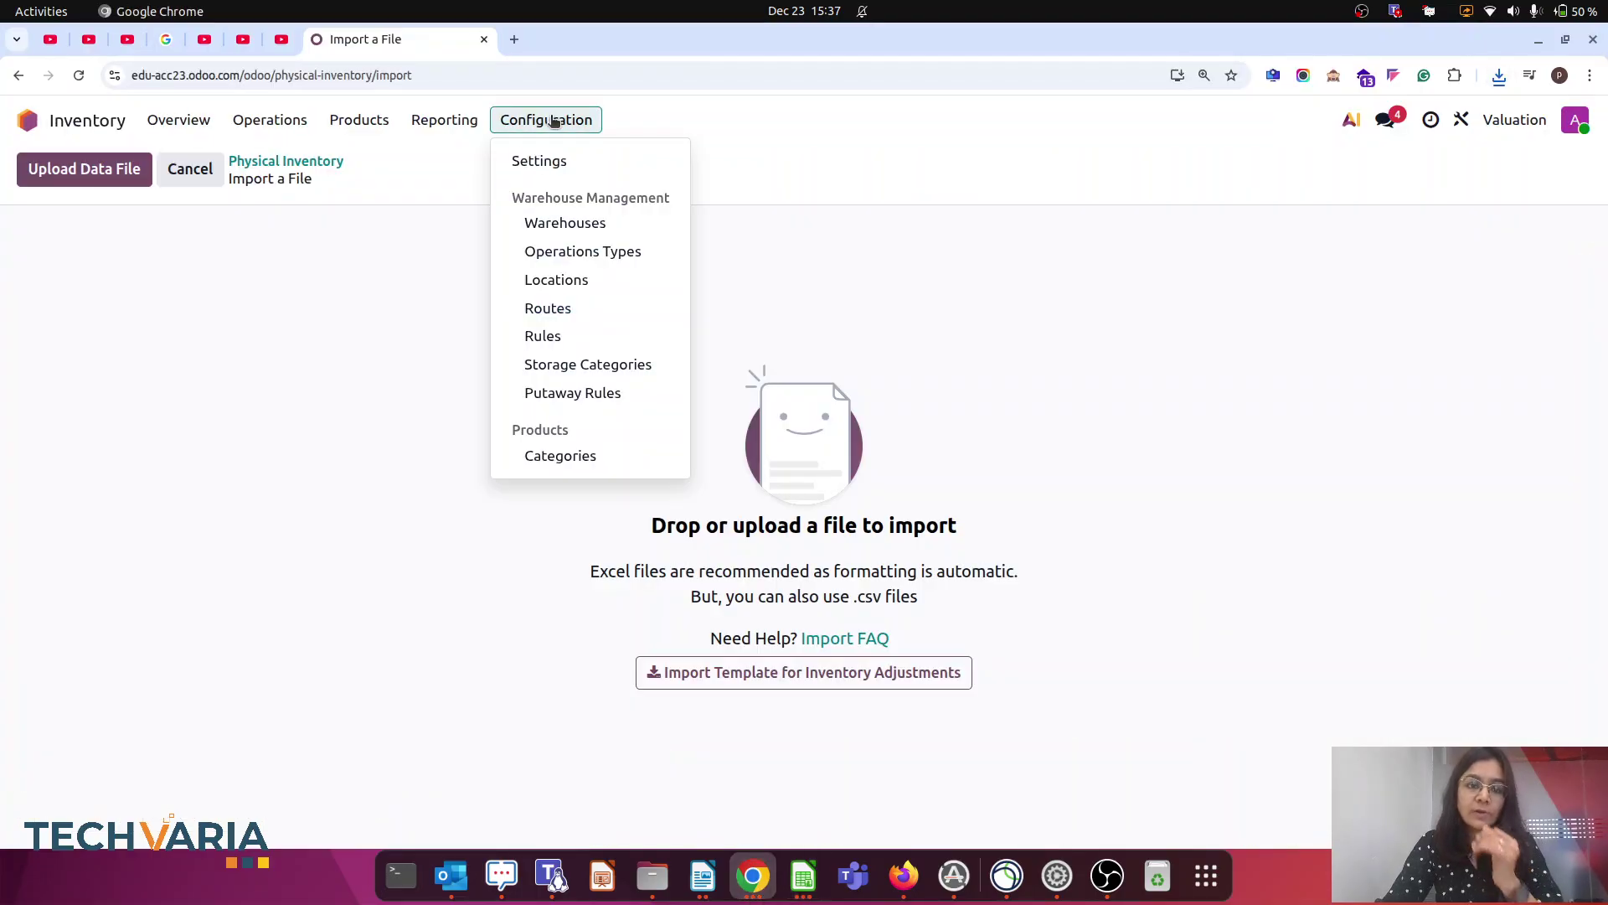
left_click(589, 279)
left_click(25, 307)
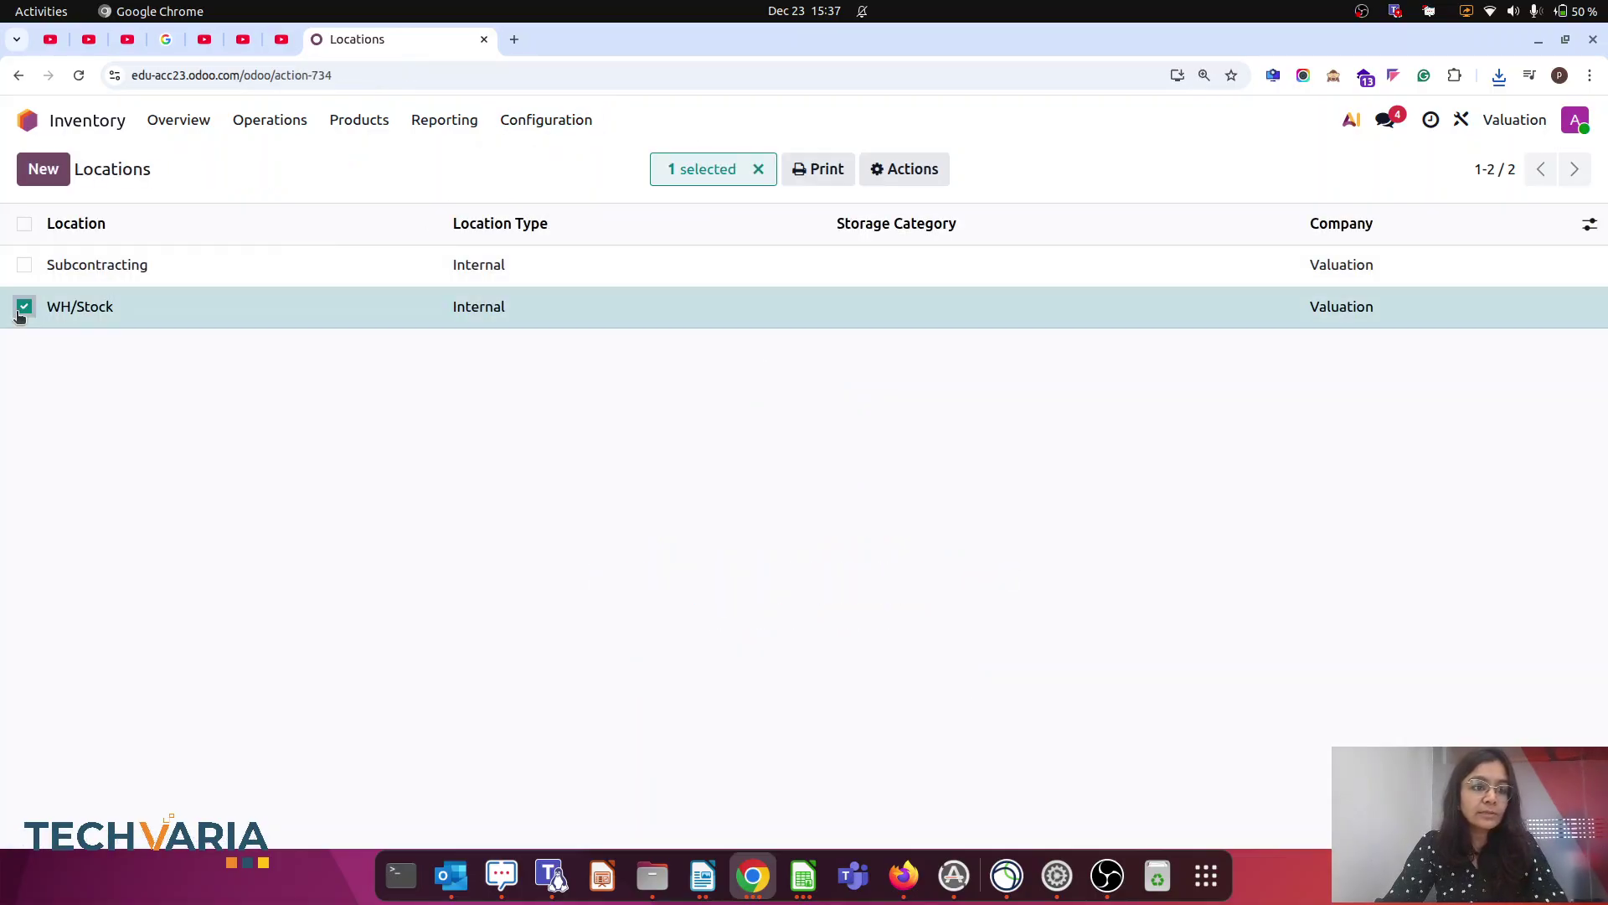
Step: Export the selected WH/Stock location as XLSX with Display Name added to the fields to export
left_click(913, 170)
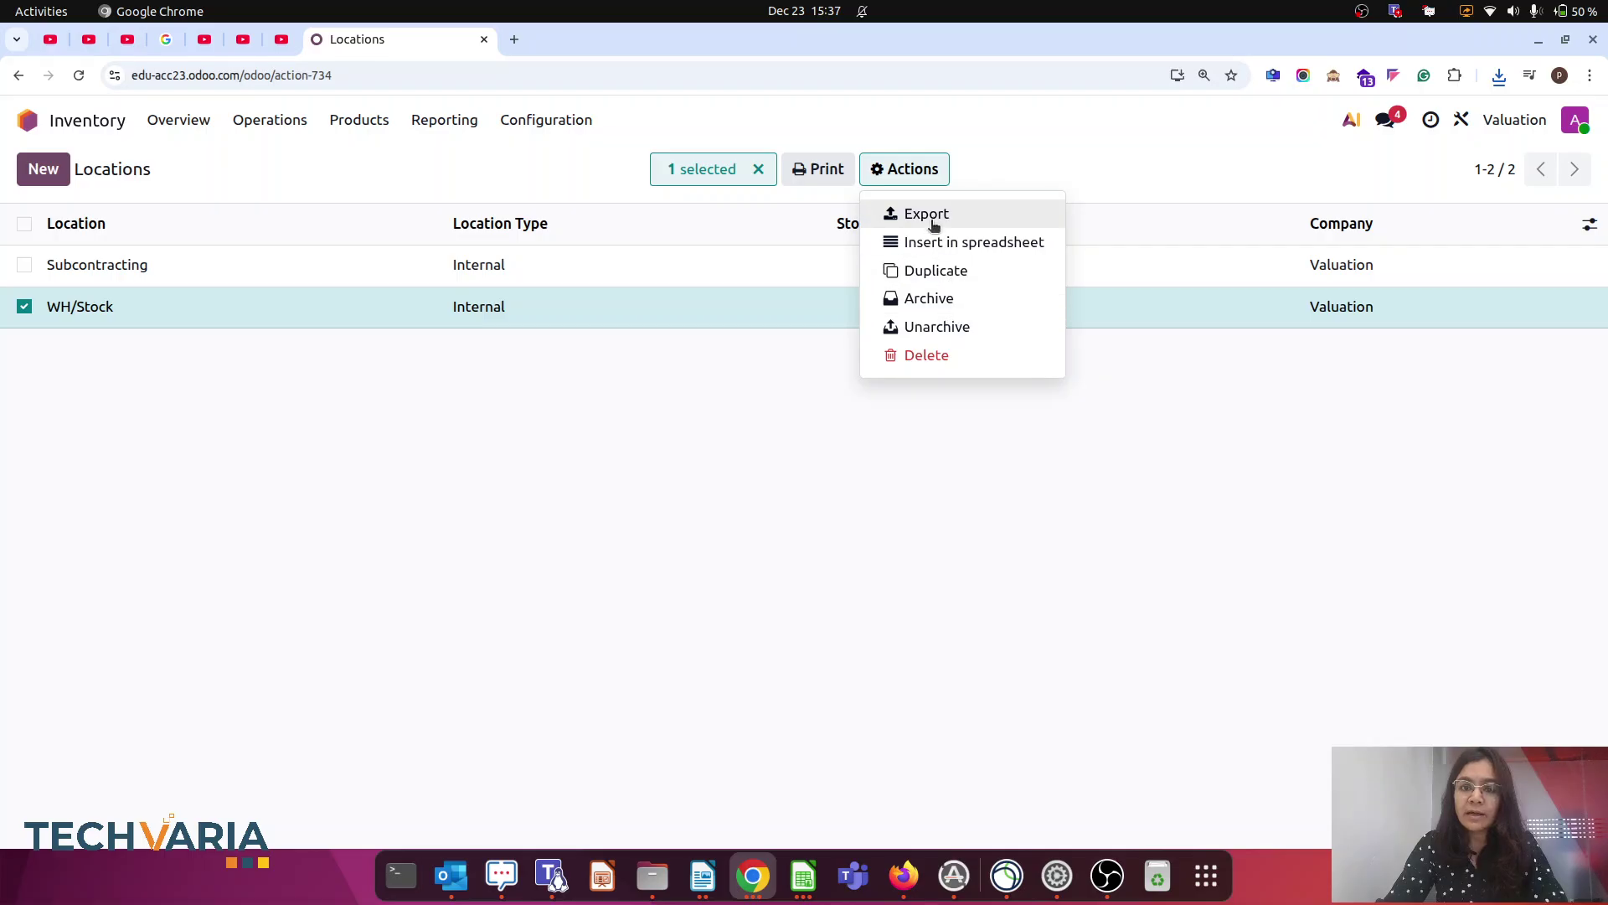
left_click(927, 215)
left_click(456, 291)
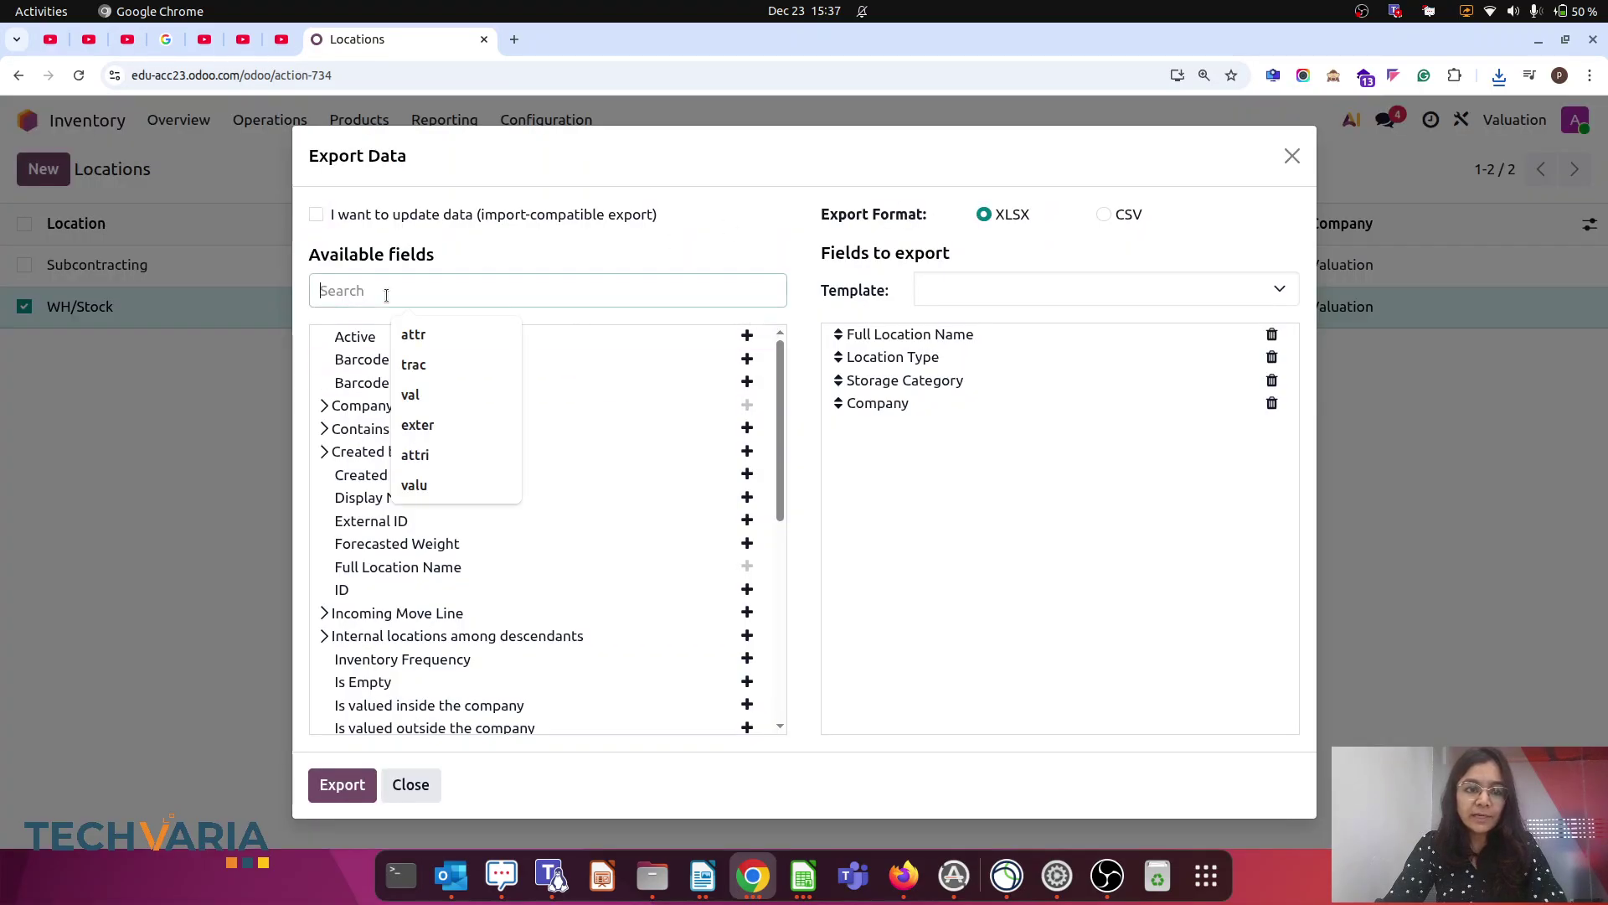
type("dis")
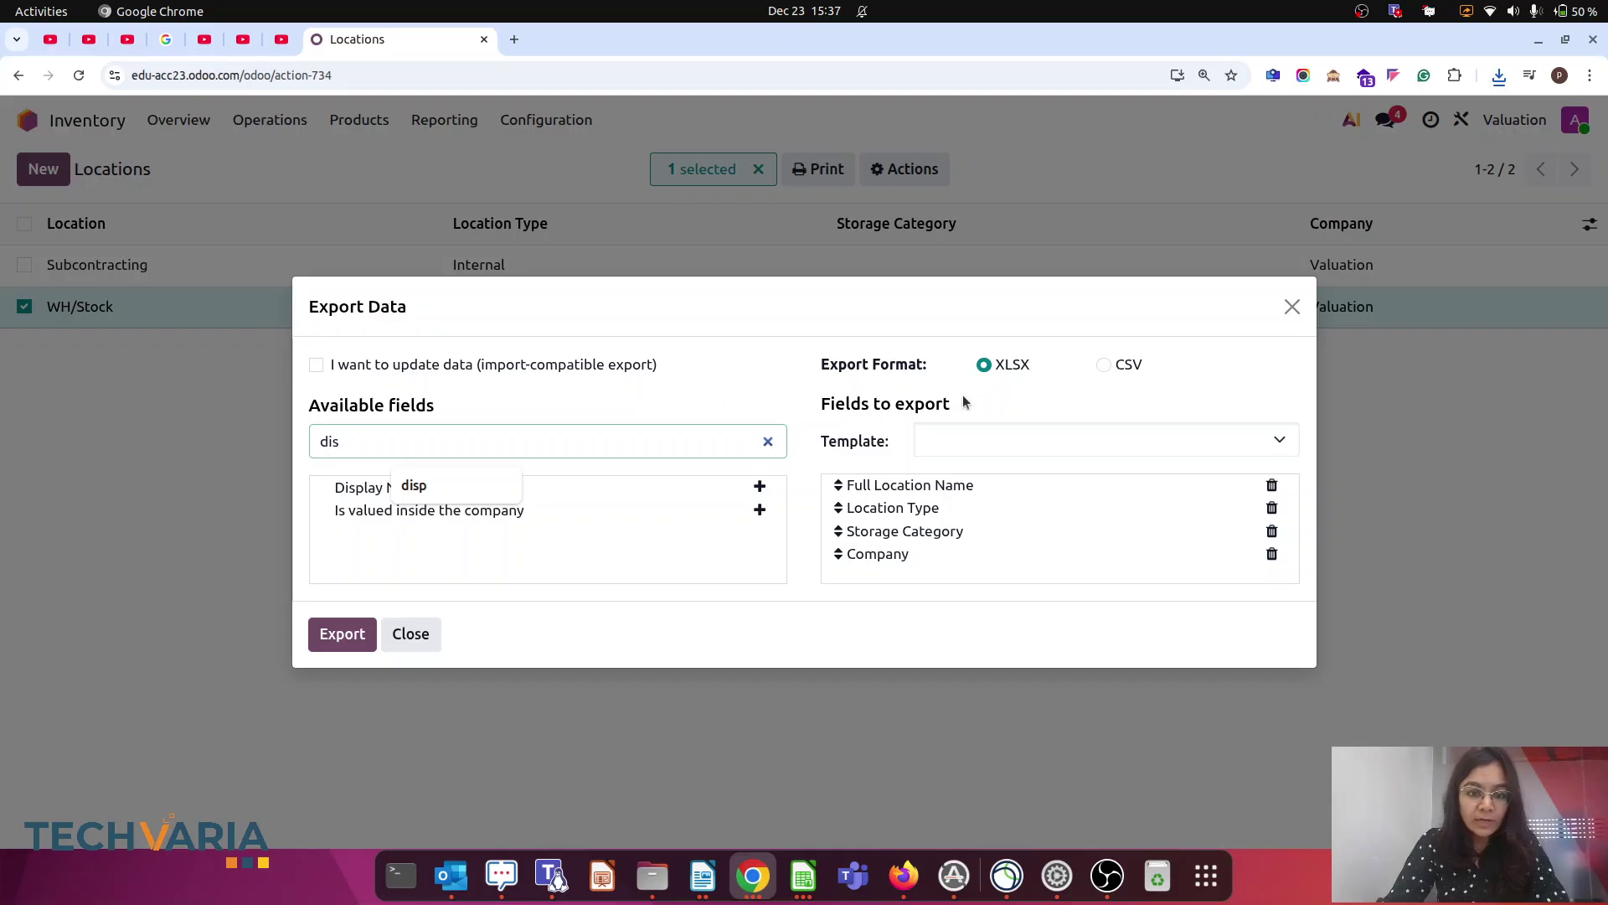
left_click(760, 486)
left_click(341, 644)
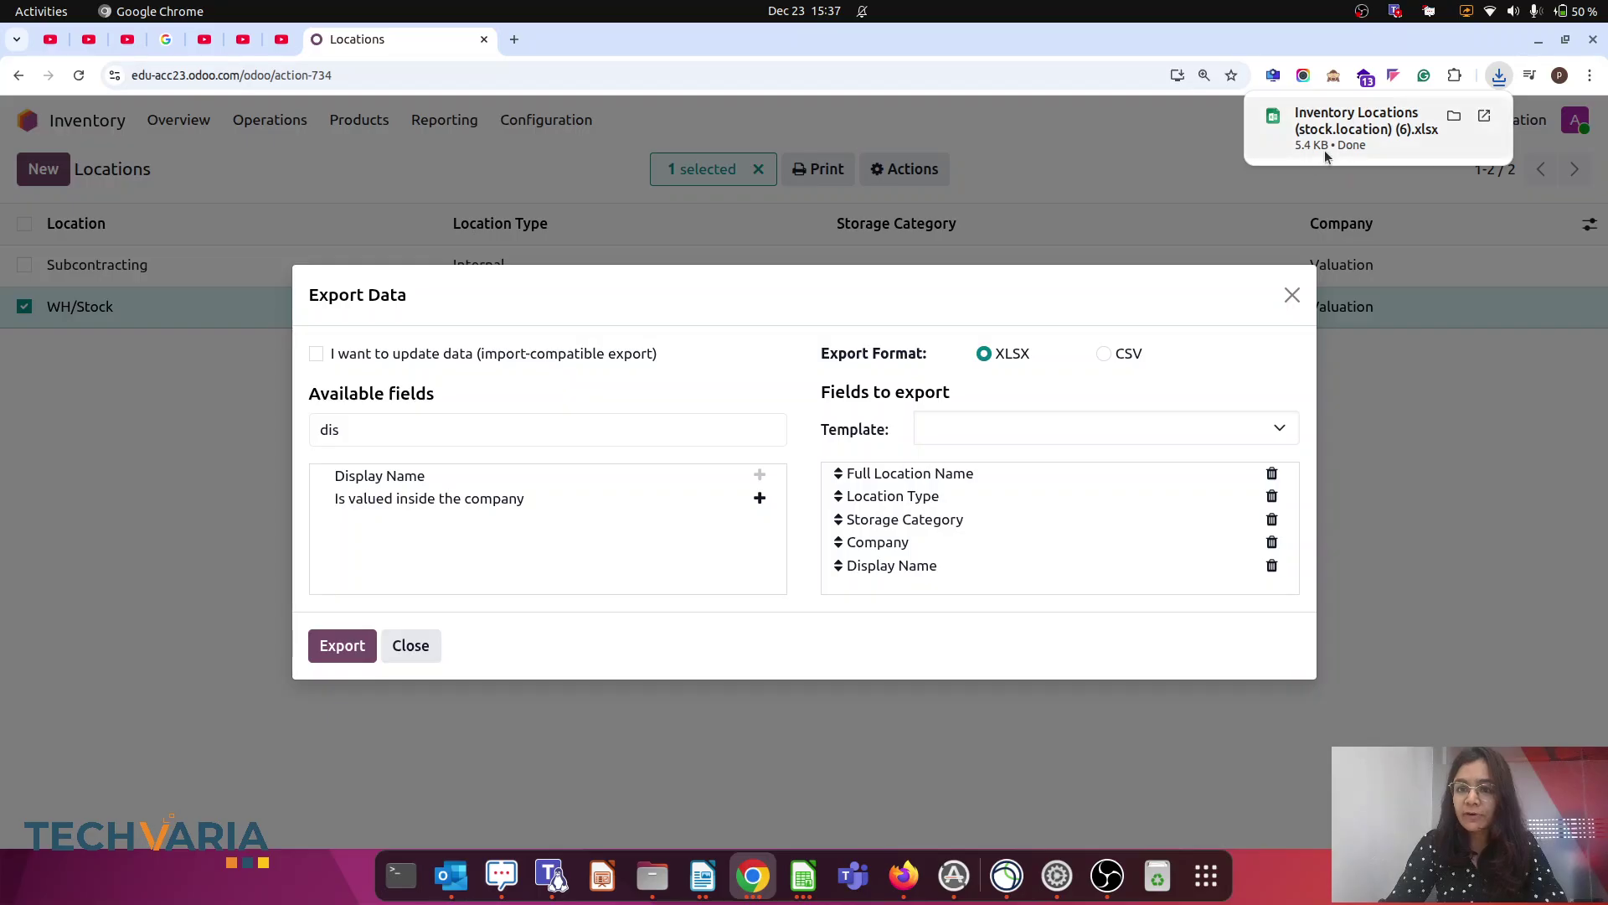
Step: Open the exported Inventory Locations file, copy the display name WH/Stock from E2 and paste it into C2 of stock_quant (6).xlsx
left_click(1324, 149)
left_click(1016, 217)
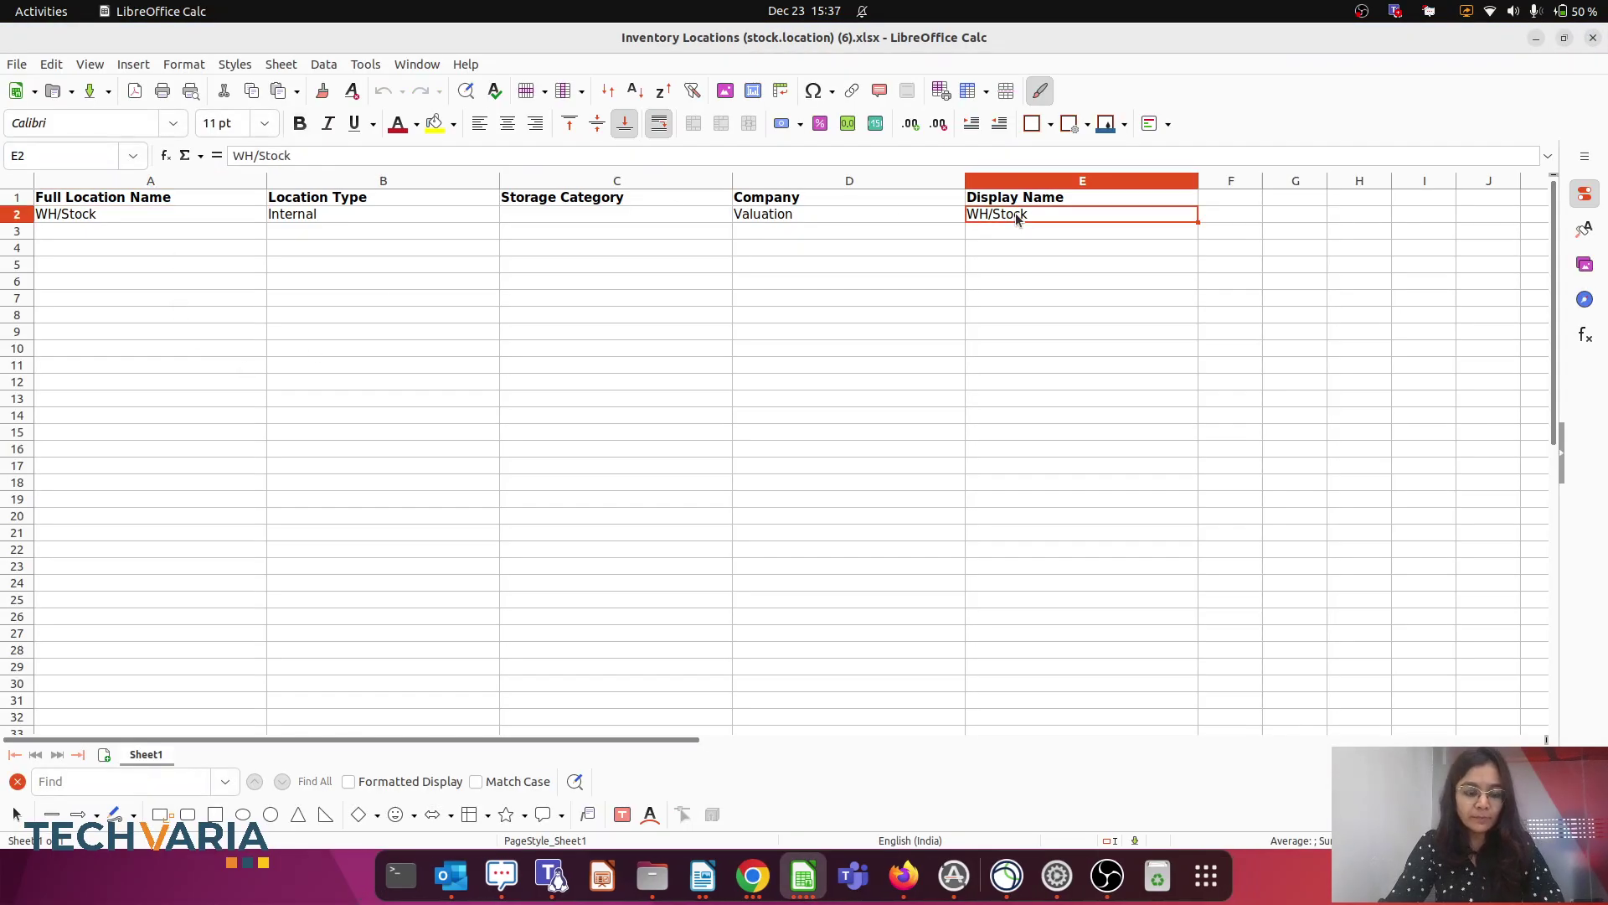
left_click(803, 875)
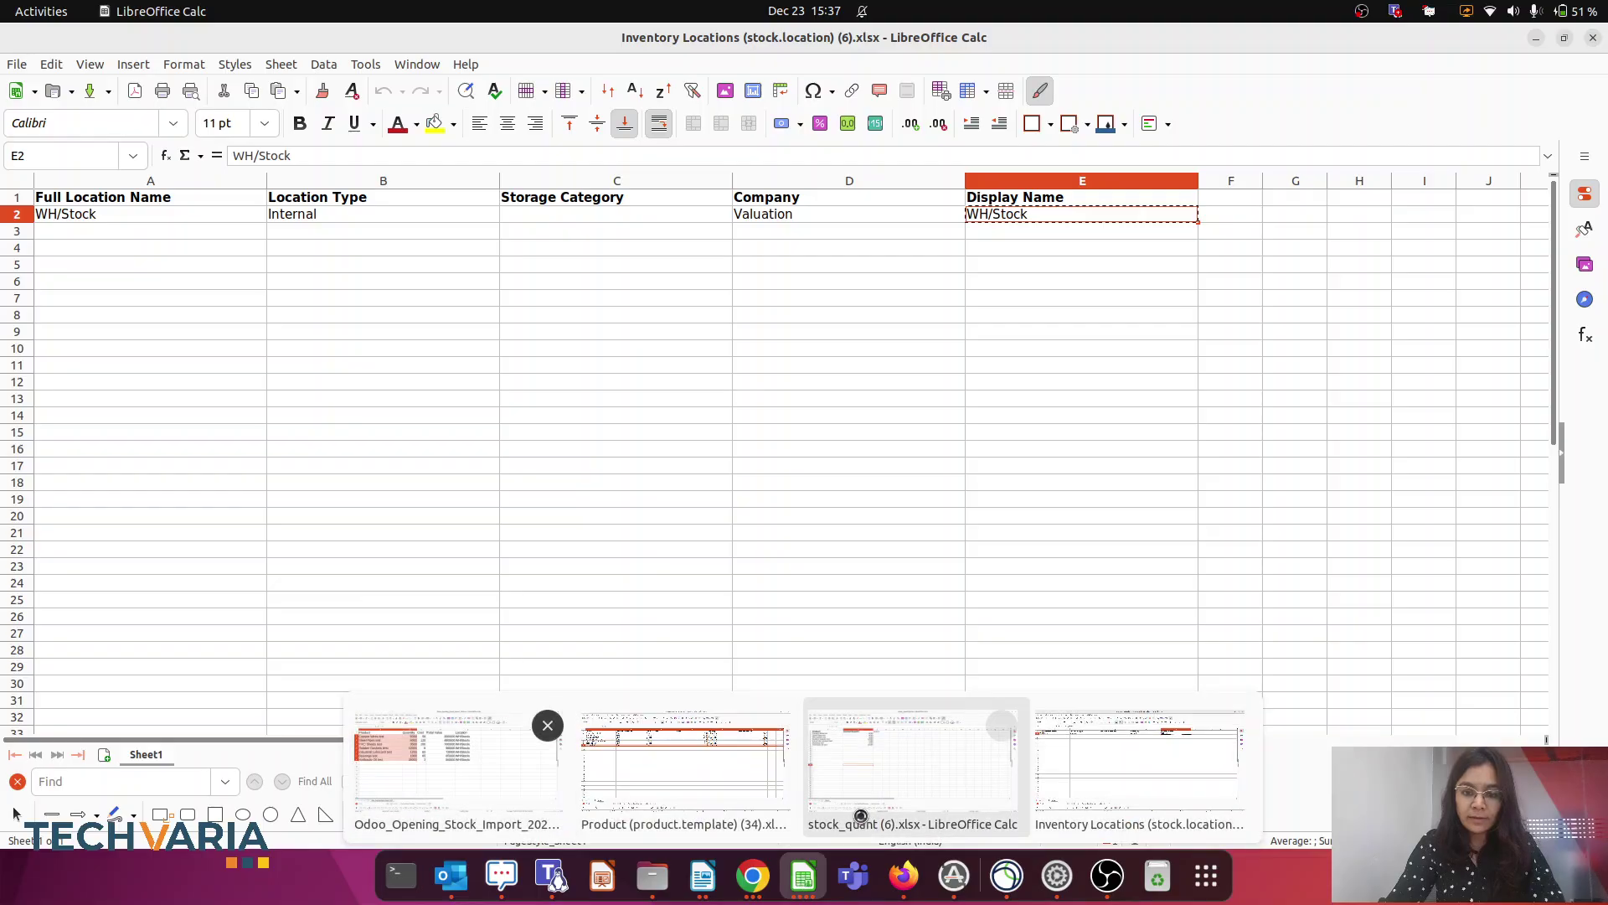
left_click(876, 750)
left_click(524, 212)
type("WH/Stock")
Step: Fill WH/Stock down the location column from C2 to C8 and save stock_quant (6).xlsx
left_click(790, 364)
left_click(546, 216)
left_click_drag(564, 219, 564, 312)
left_click(726, 387)
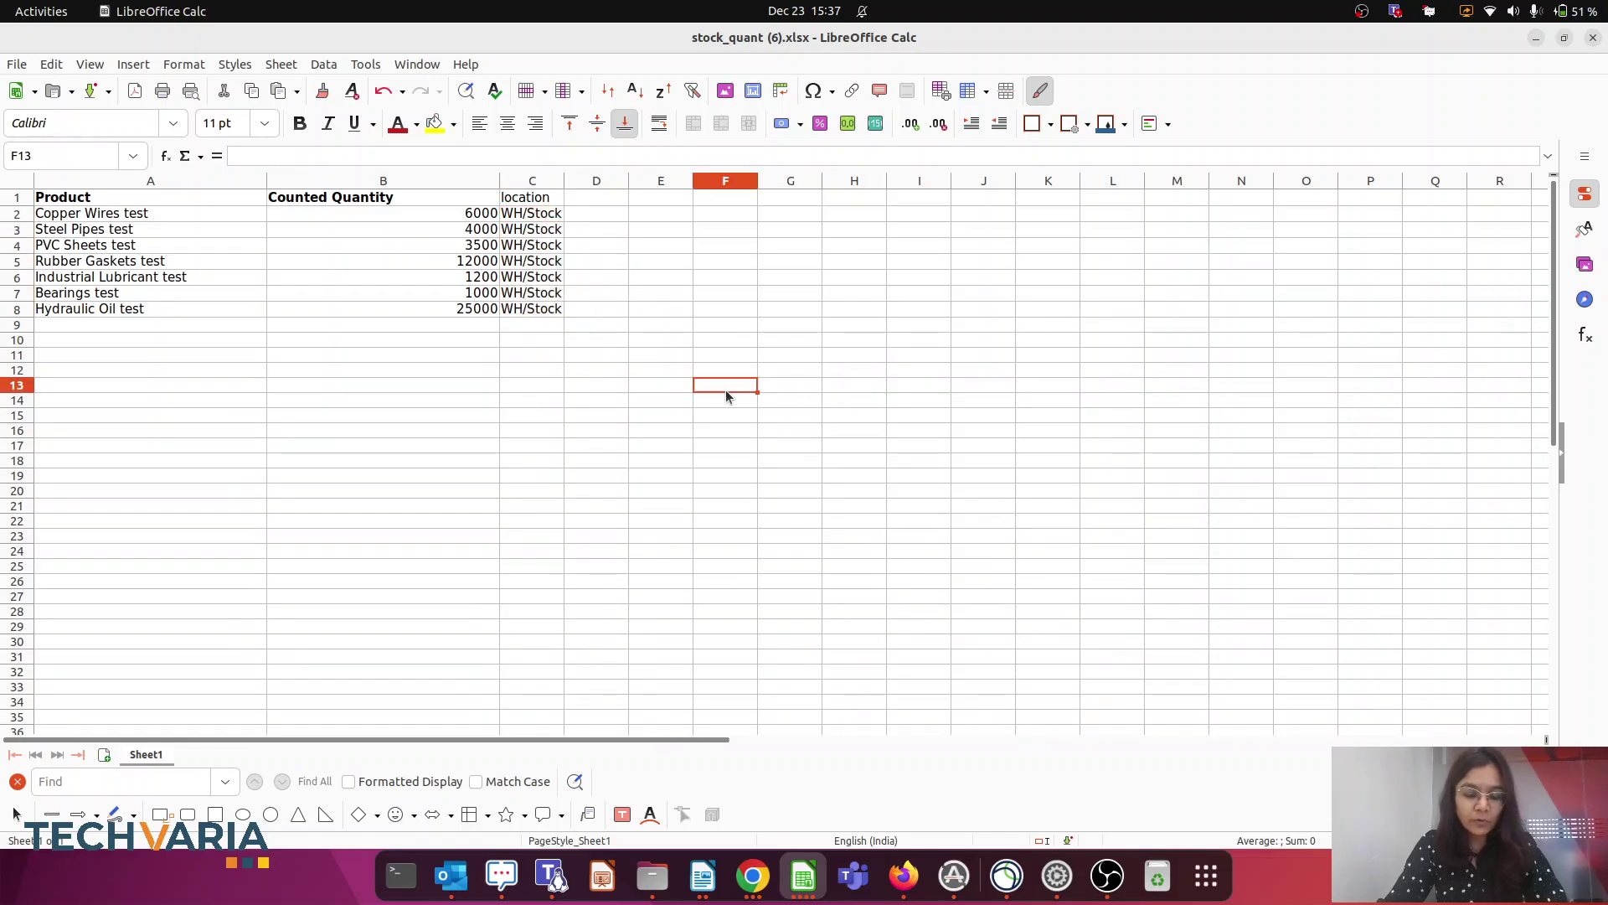
key("ctrl+s")
left_click(964, 521)
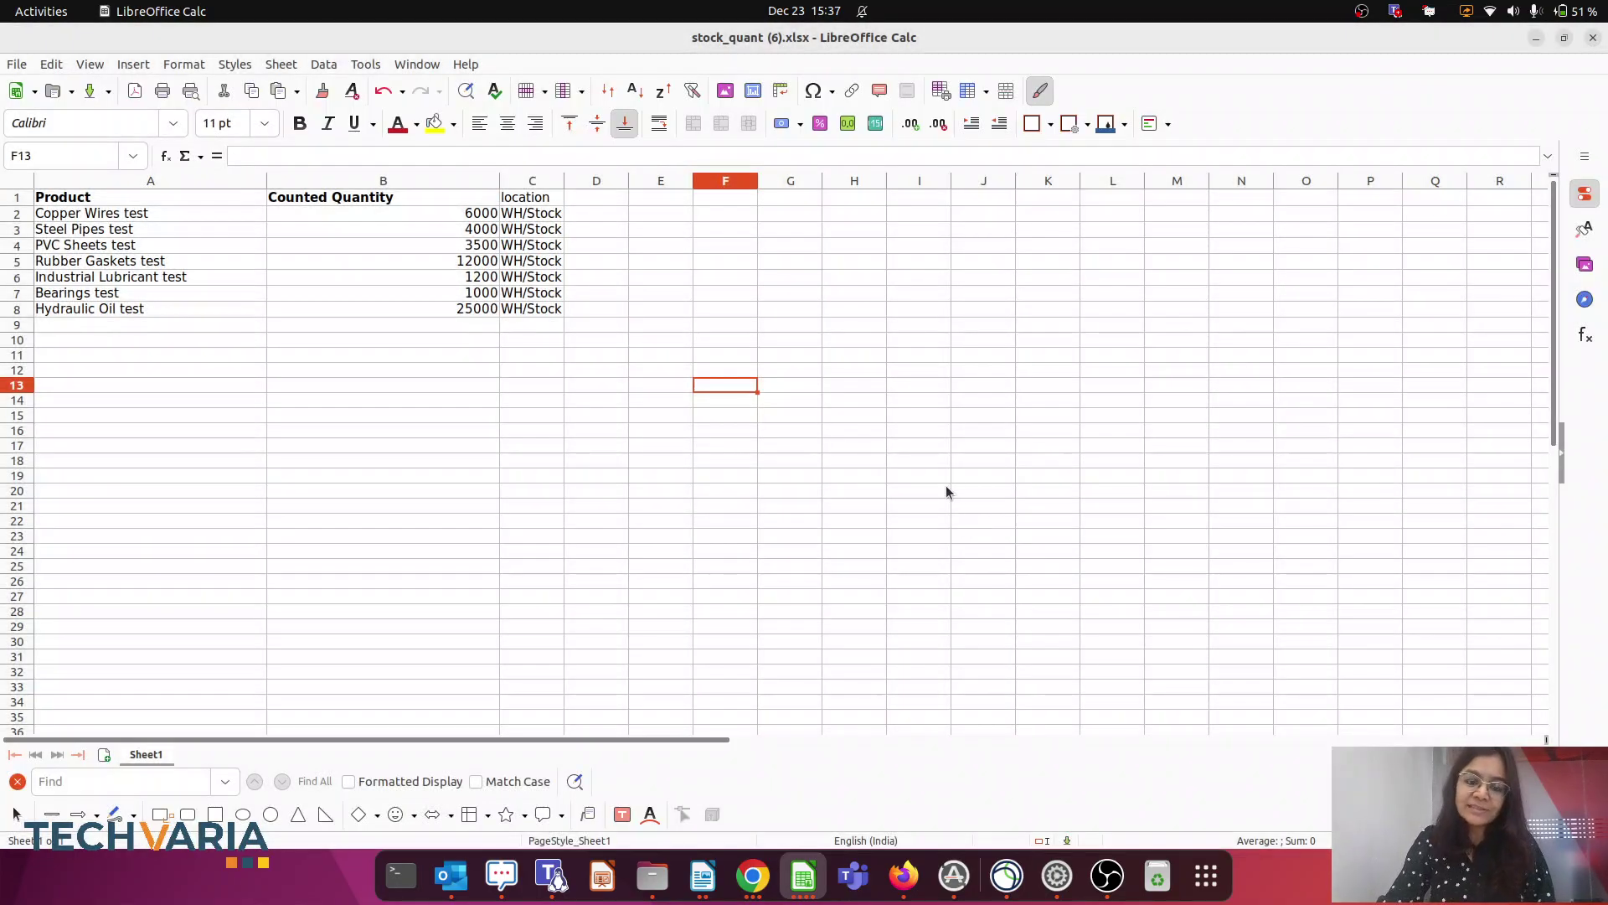
Step: Switch to Odoo in Chrome, close the location export and open Physical Inventory
left_click(752, 875)
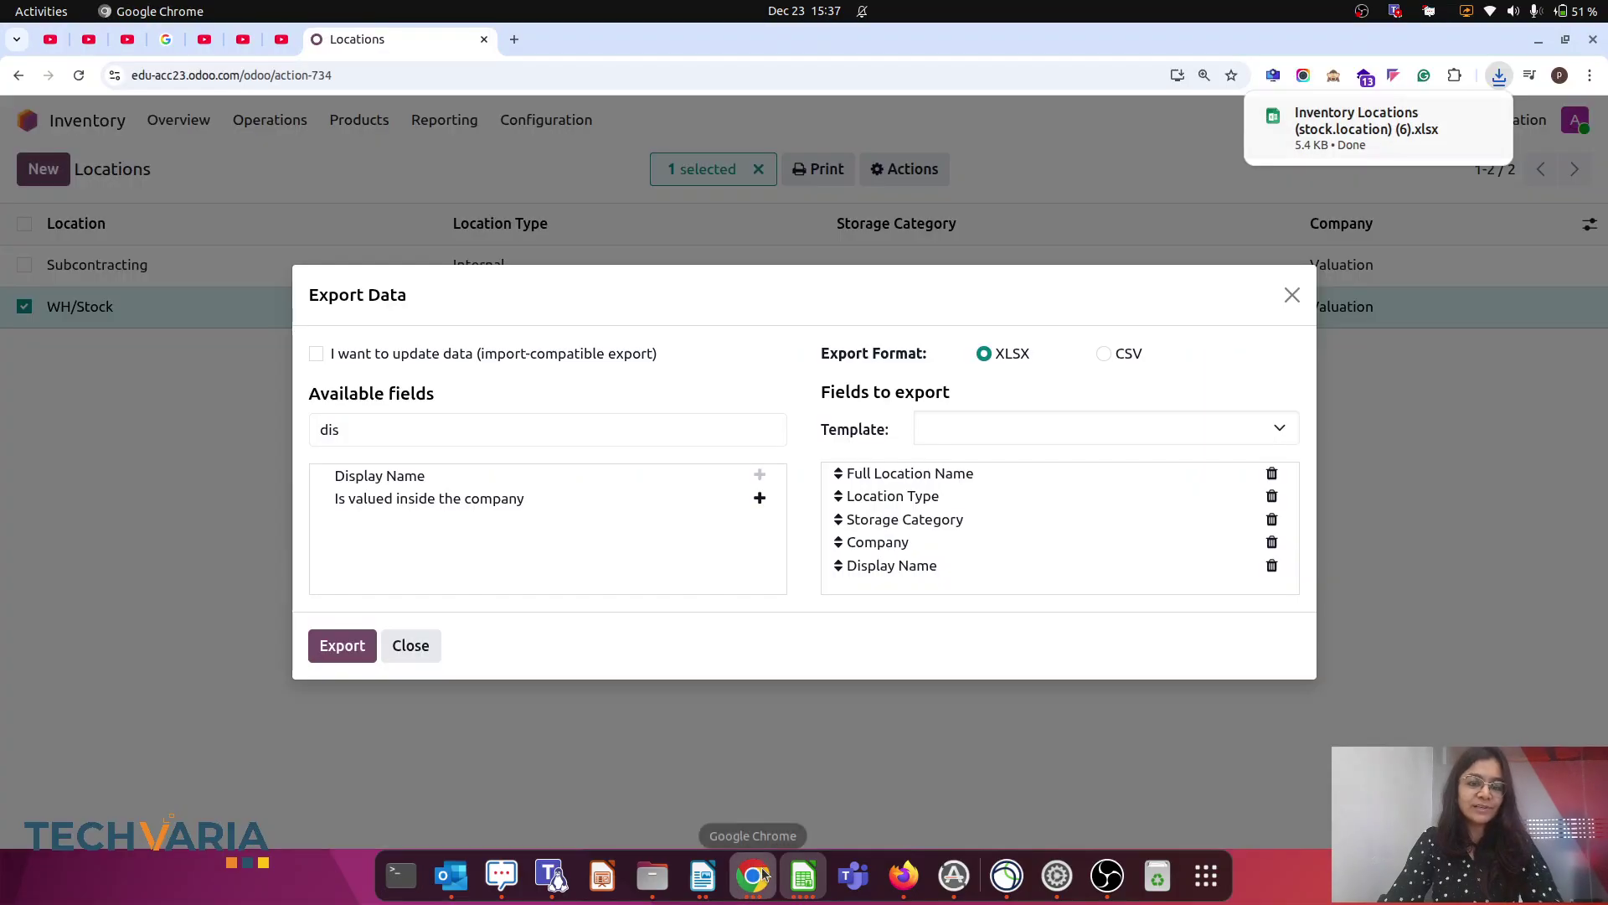
left_click(1292, 297)
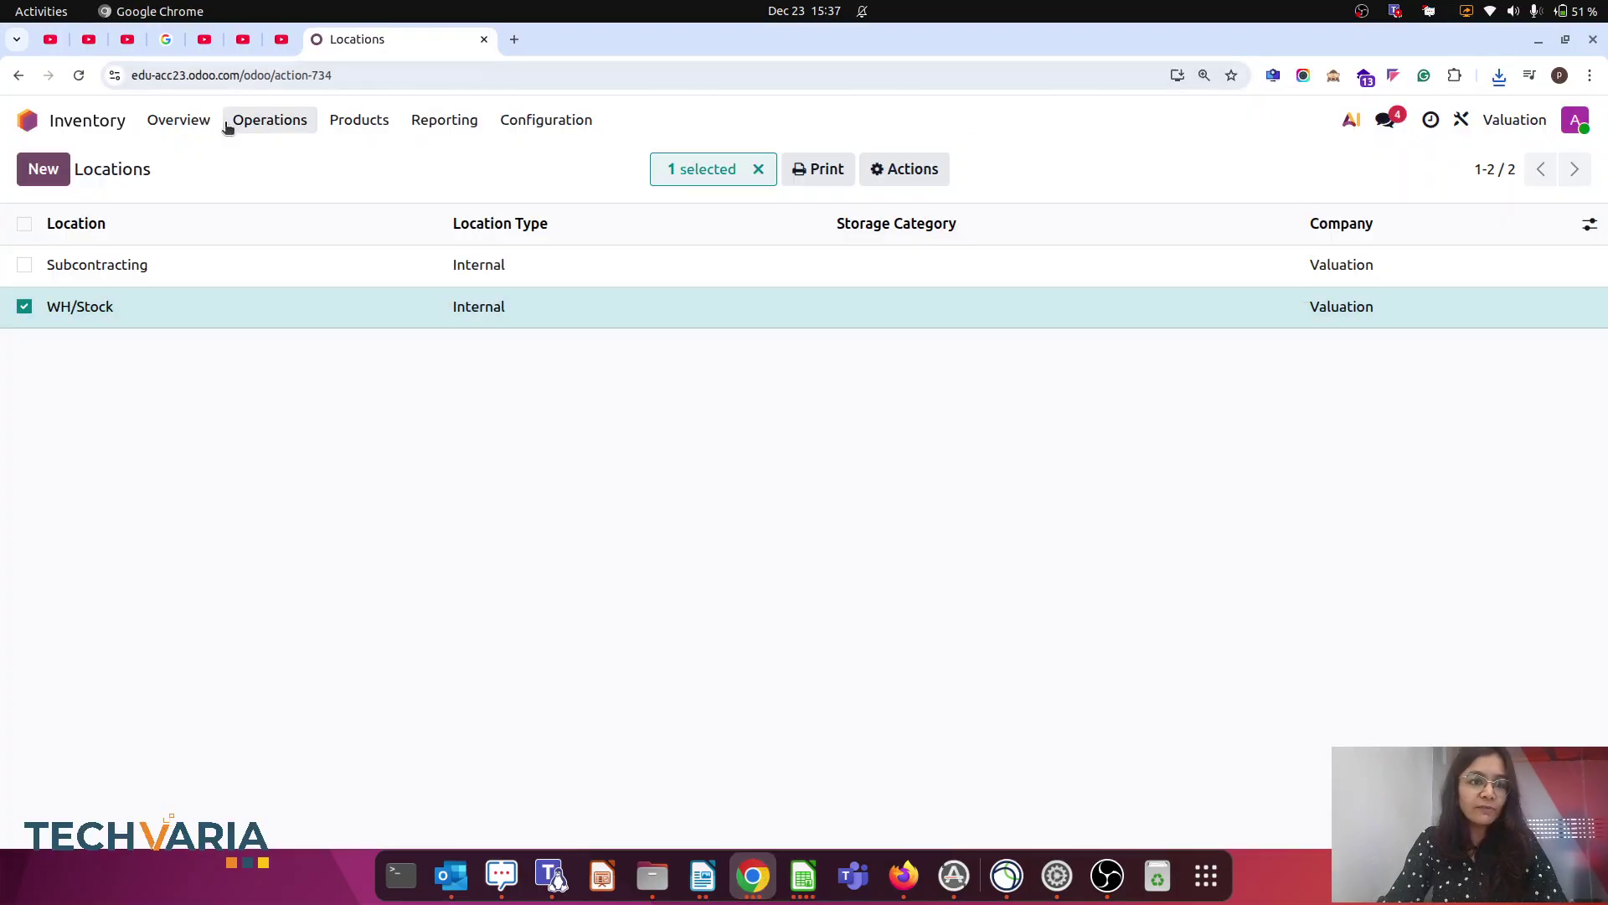
left_click(758, 169)
left_click(266, 120)
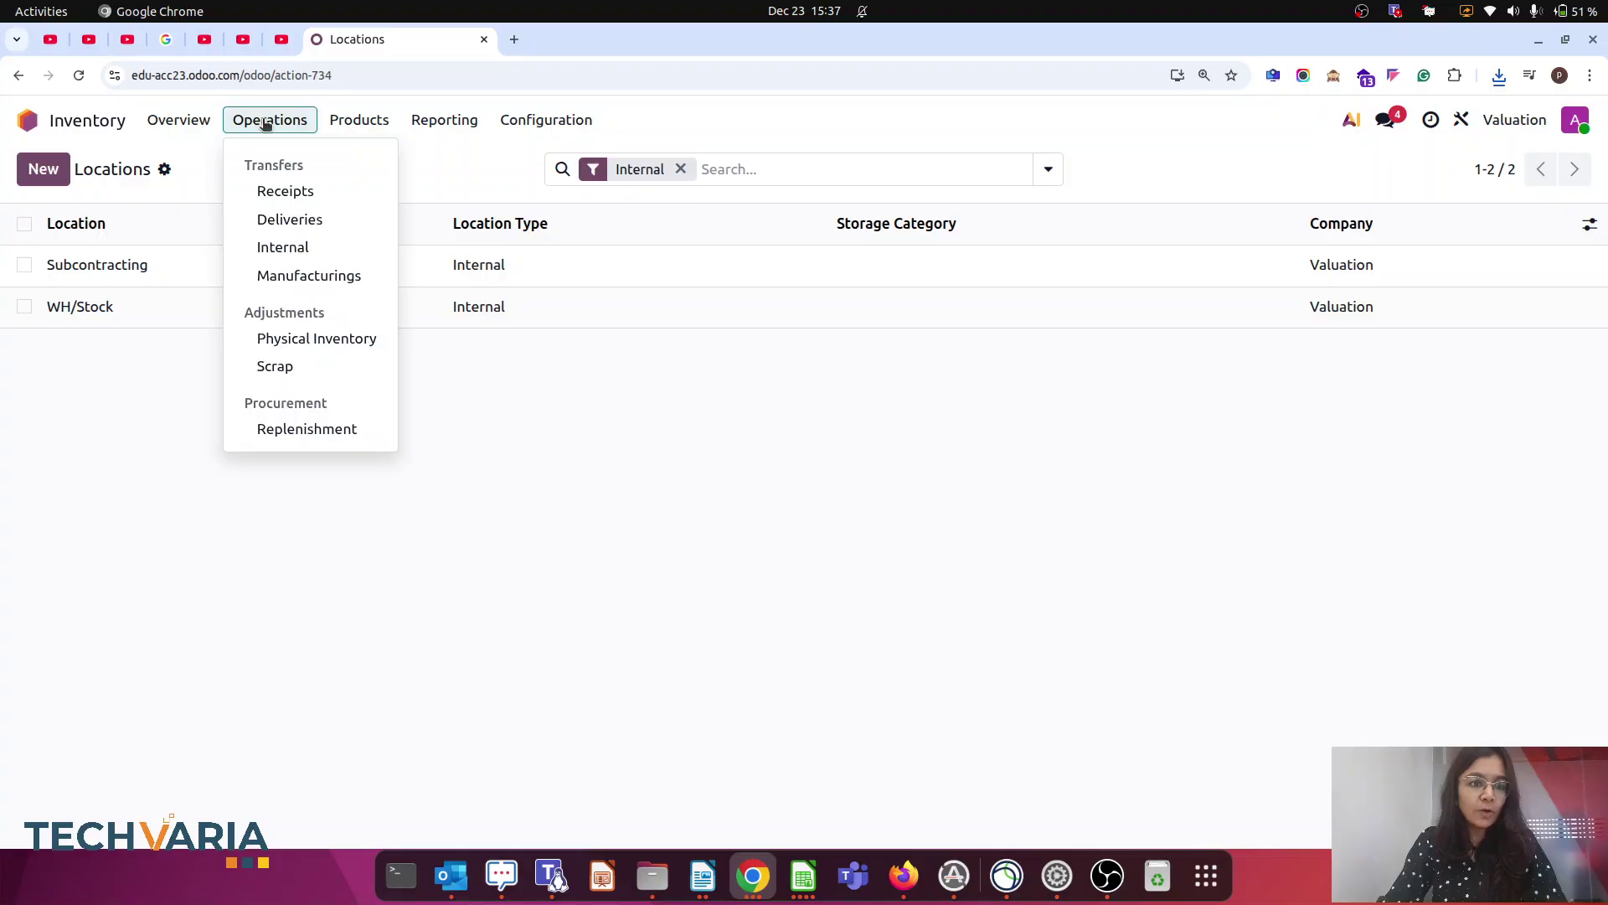
left_click(314, 339)
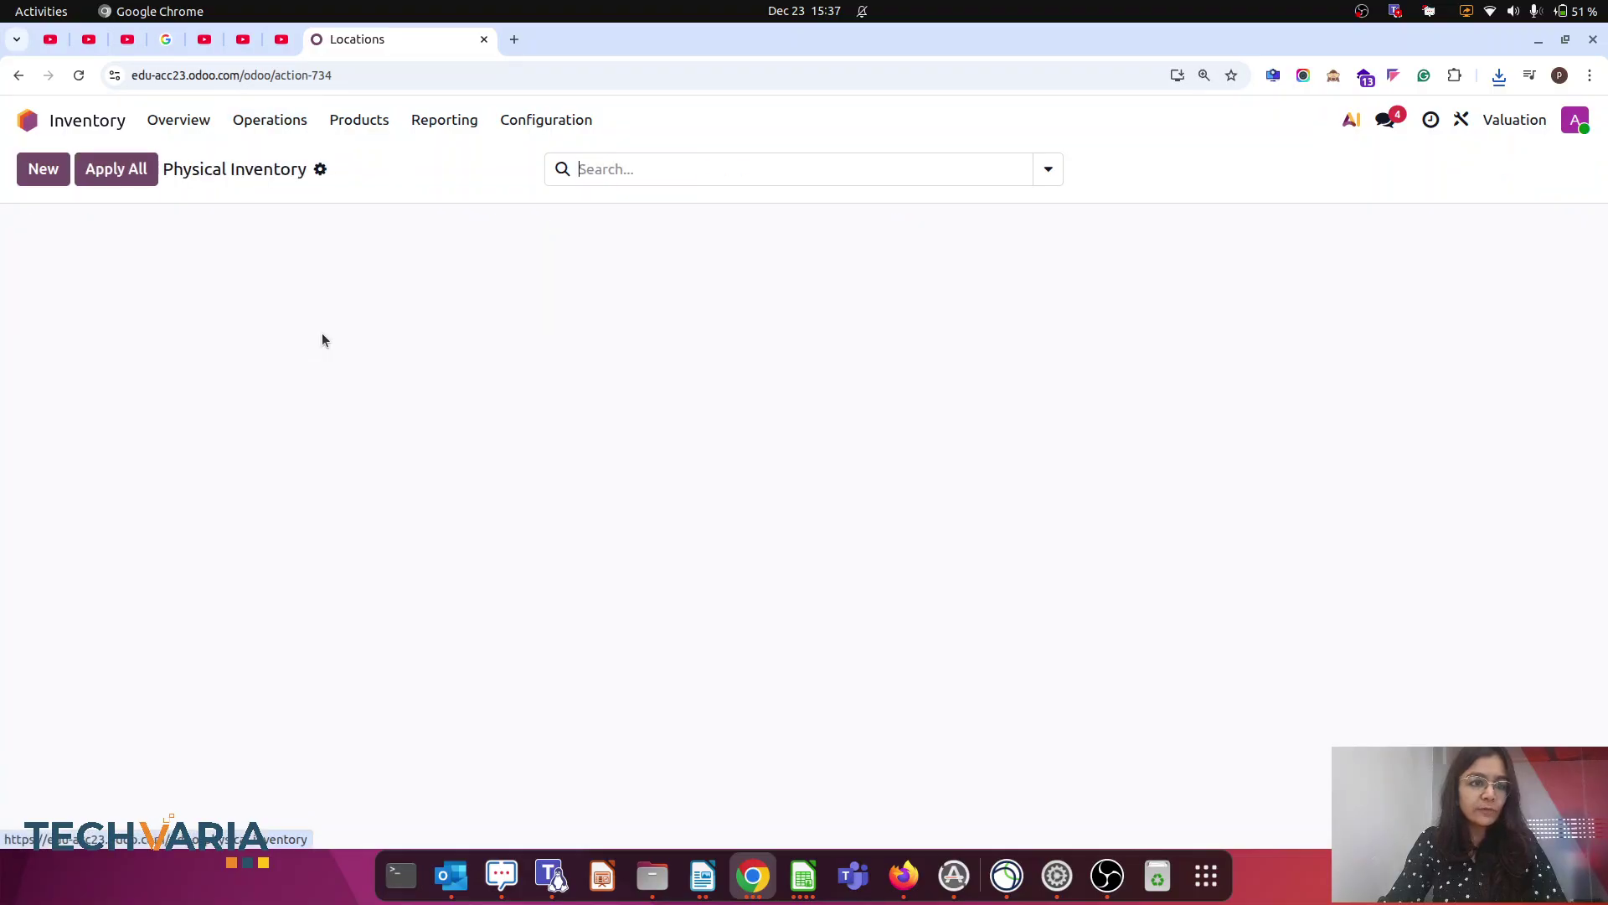
Step: Upload stock_quant (6).xlsx to the Physical Inventory import, test it and import the records
left_click(321, 170)
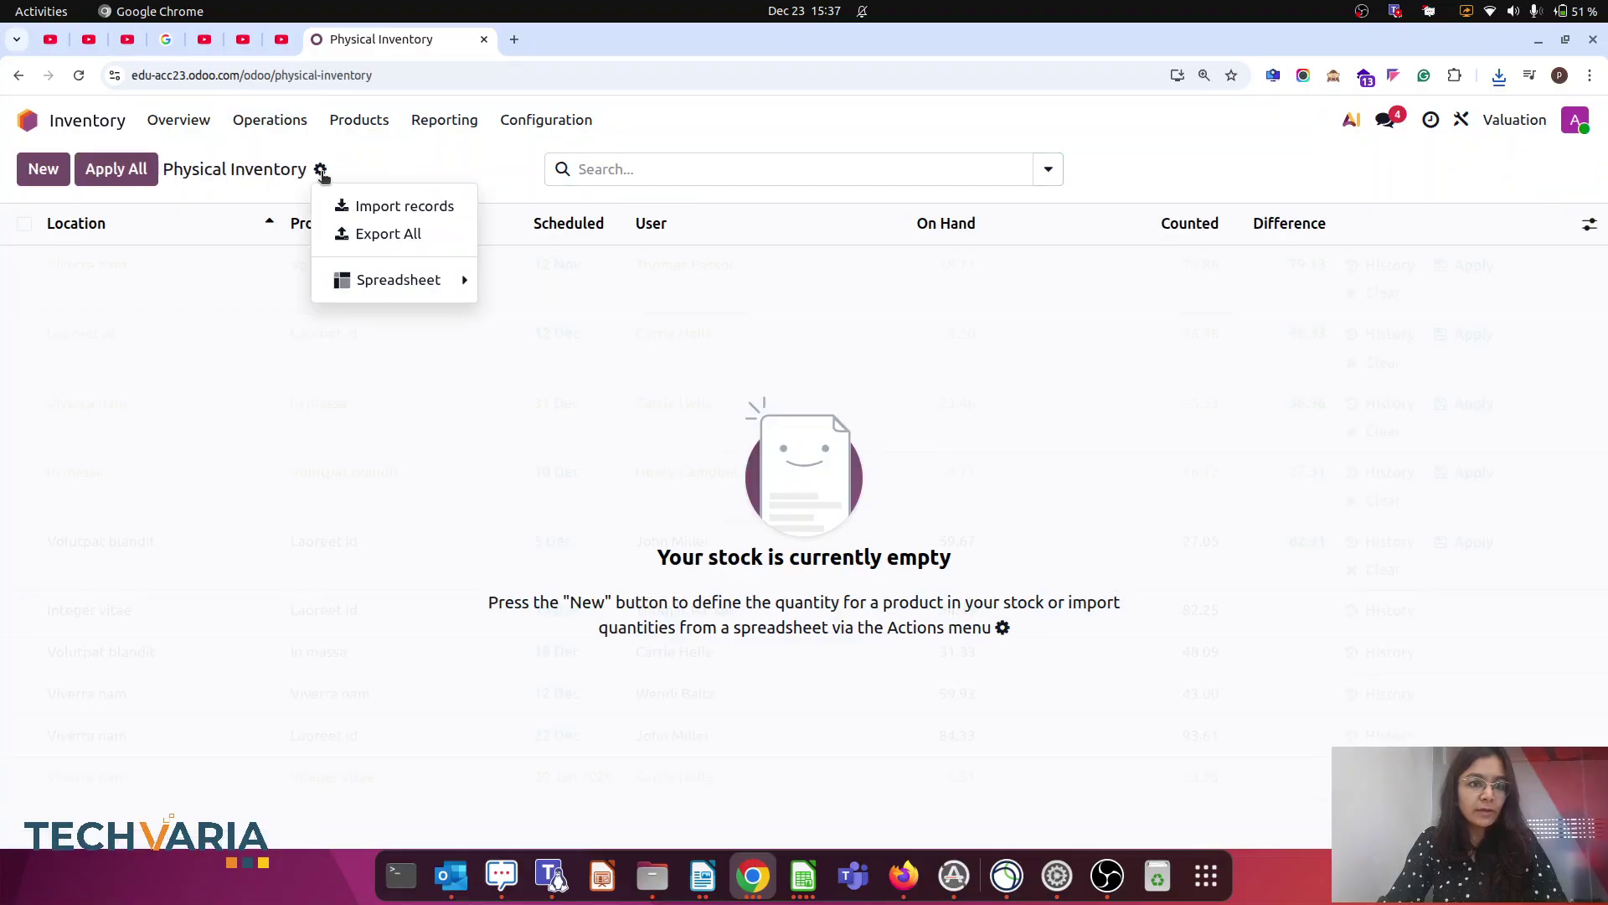
left_click(404, 208)
left_click(104, 179)
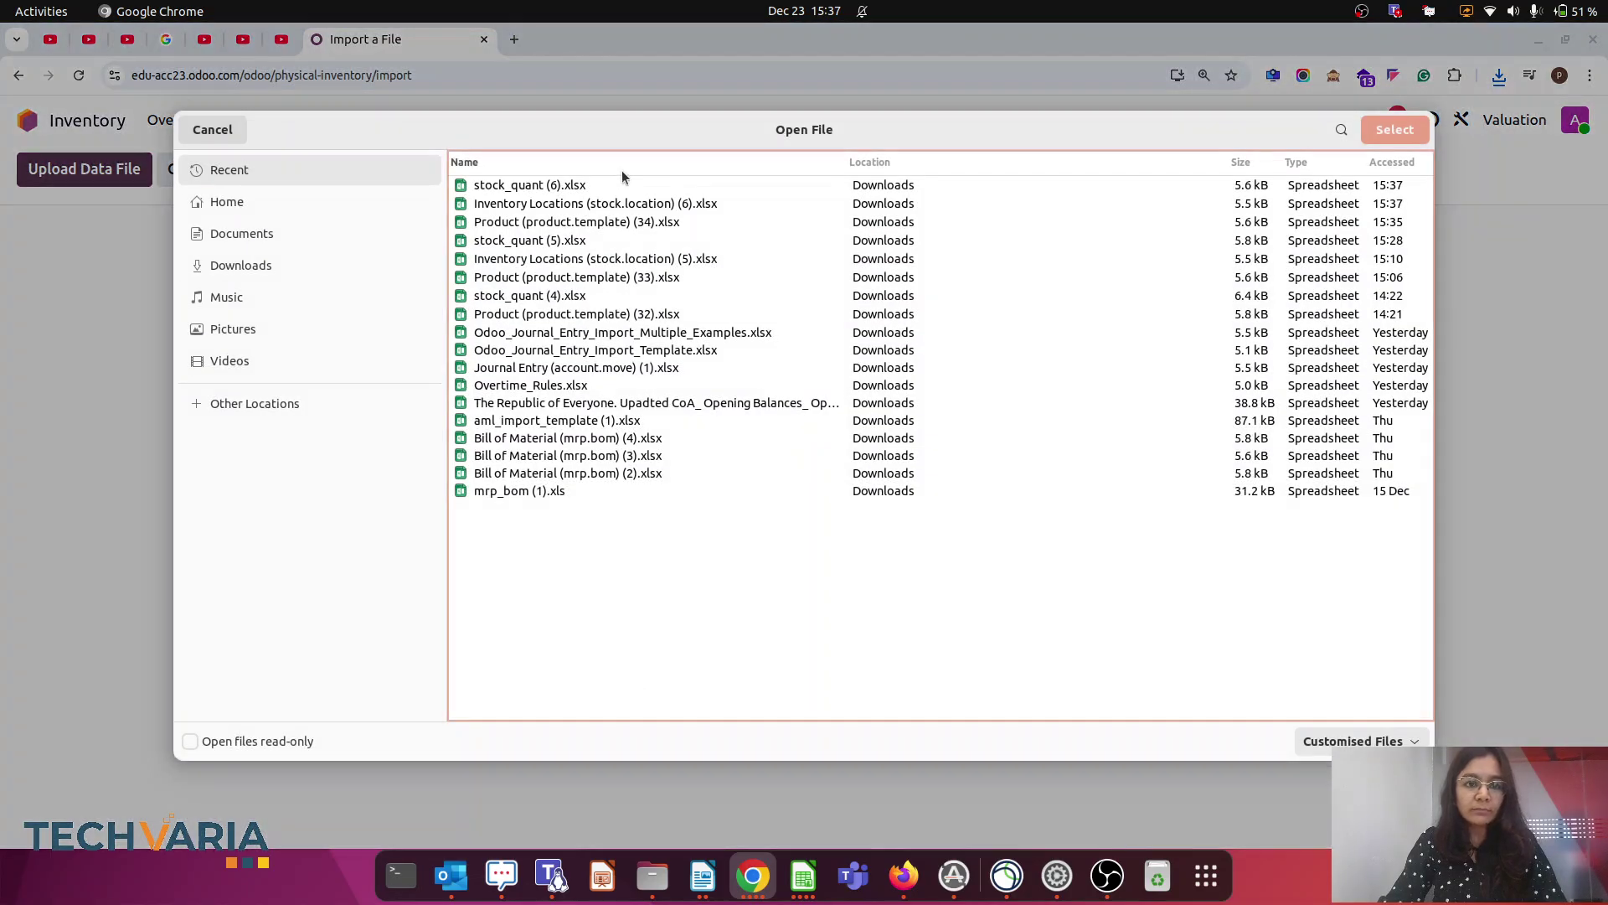
left_click(1390, 133)
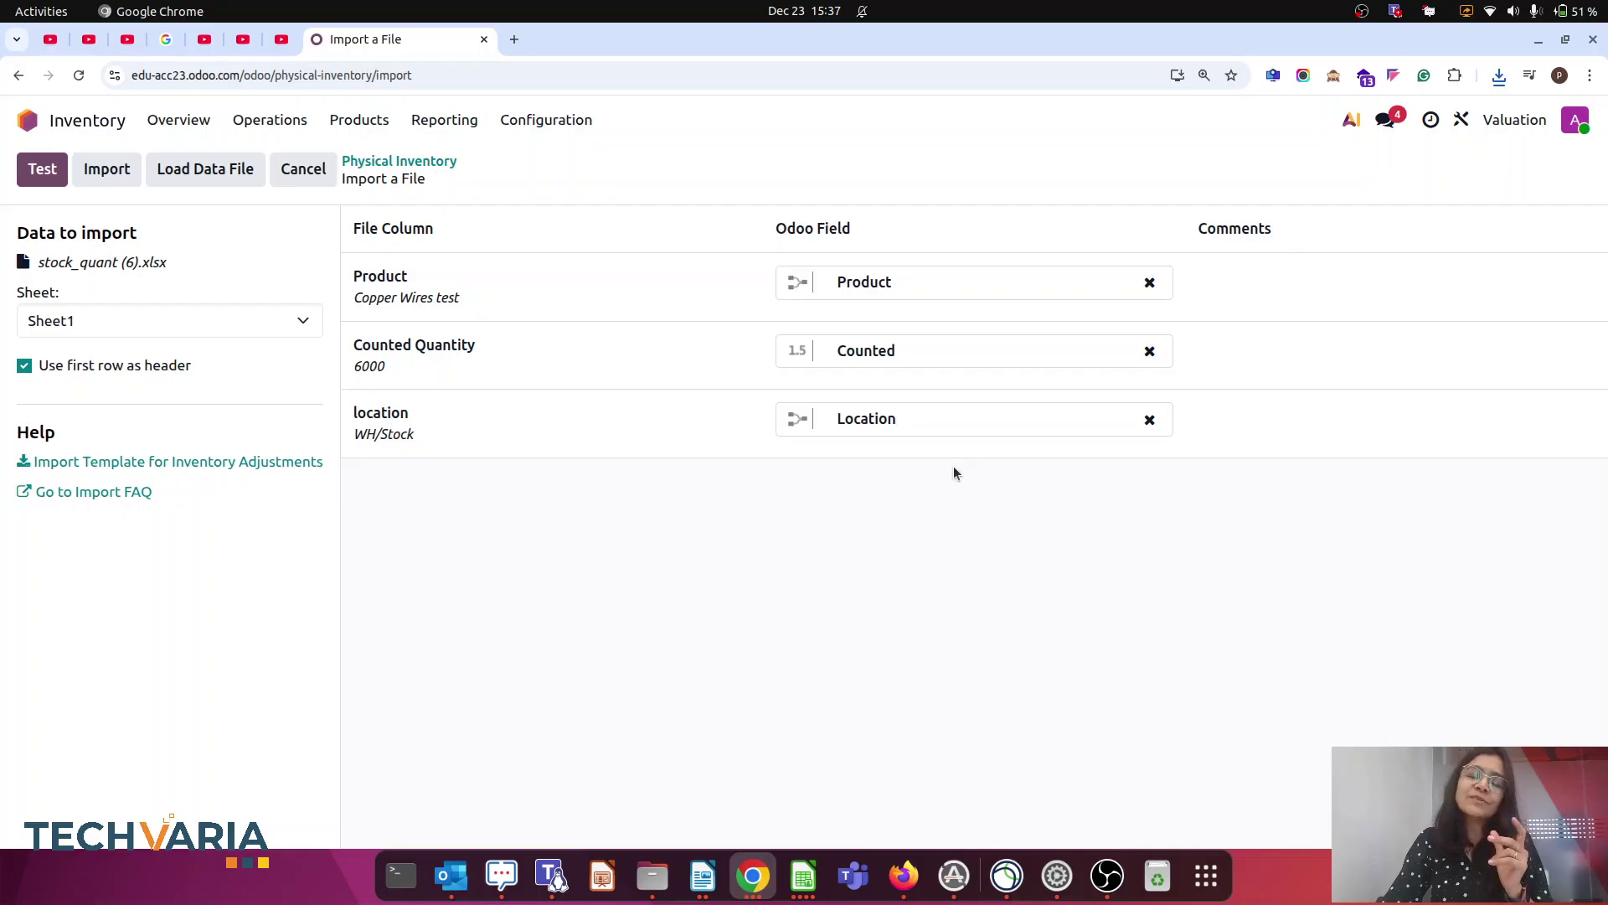
left_click(52, 176)
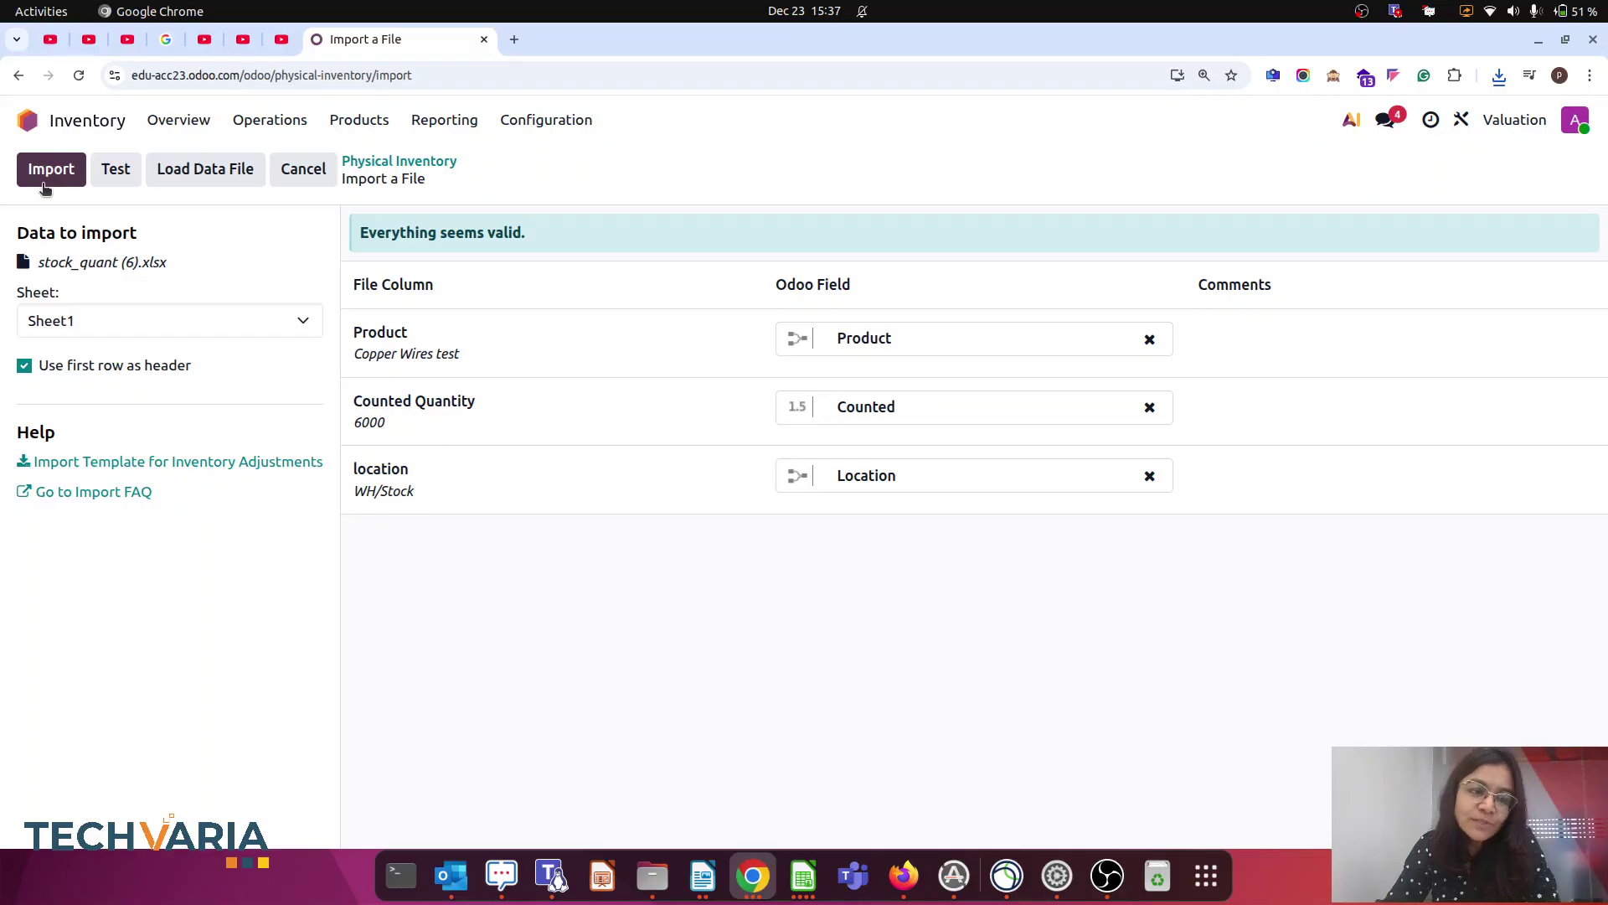
left_click(49, 176)
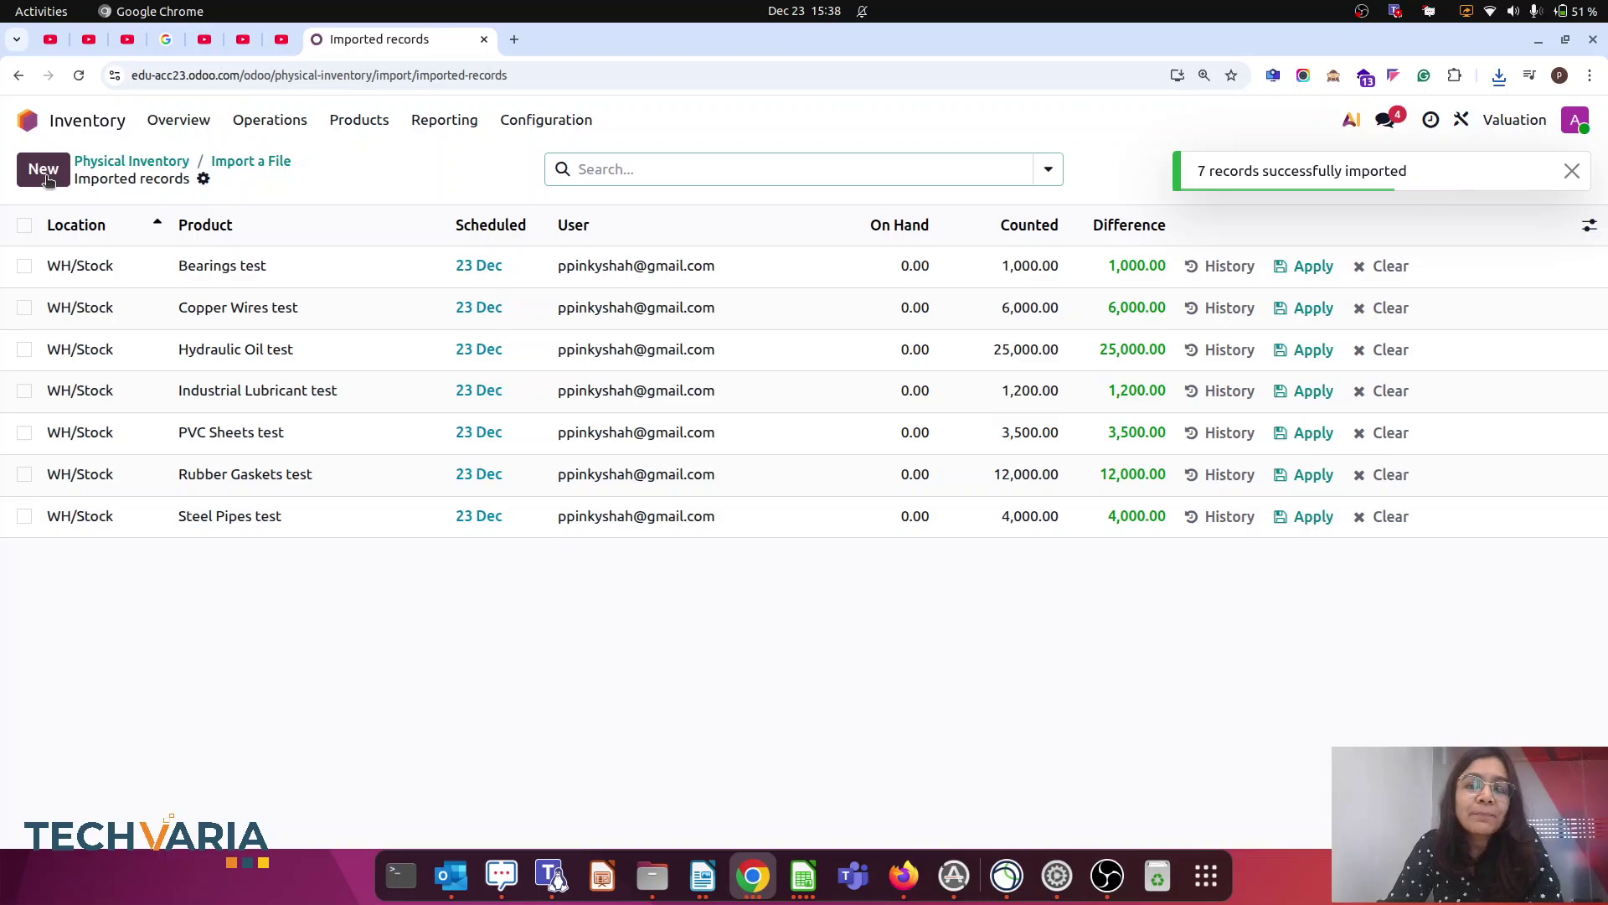
Step: Apply all imported inventory records with the inventory reason "Physical Inventory opening stock odoo 19"
left_click(23, 227)
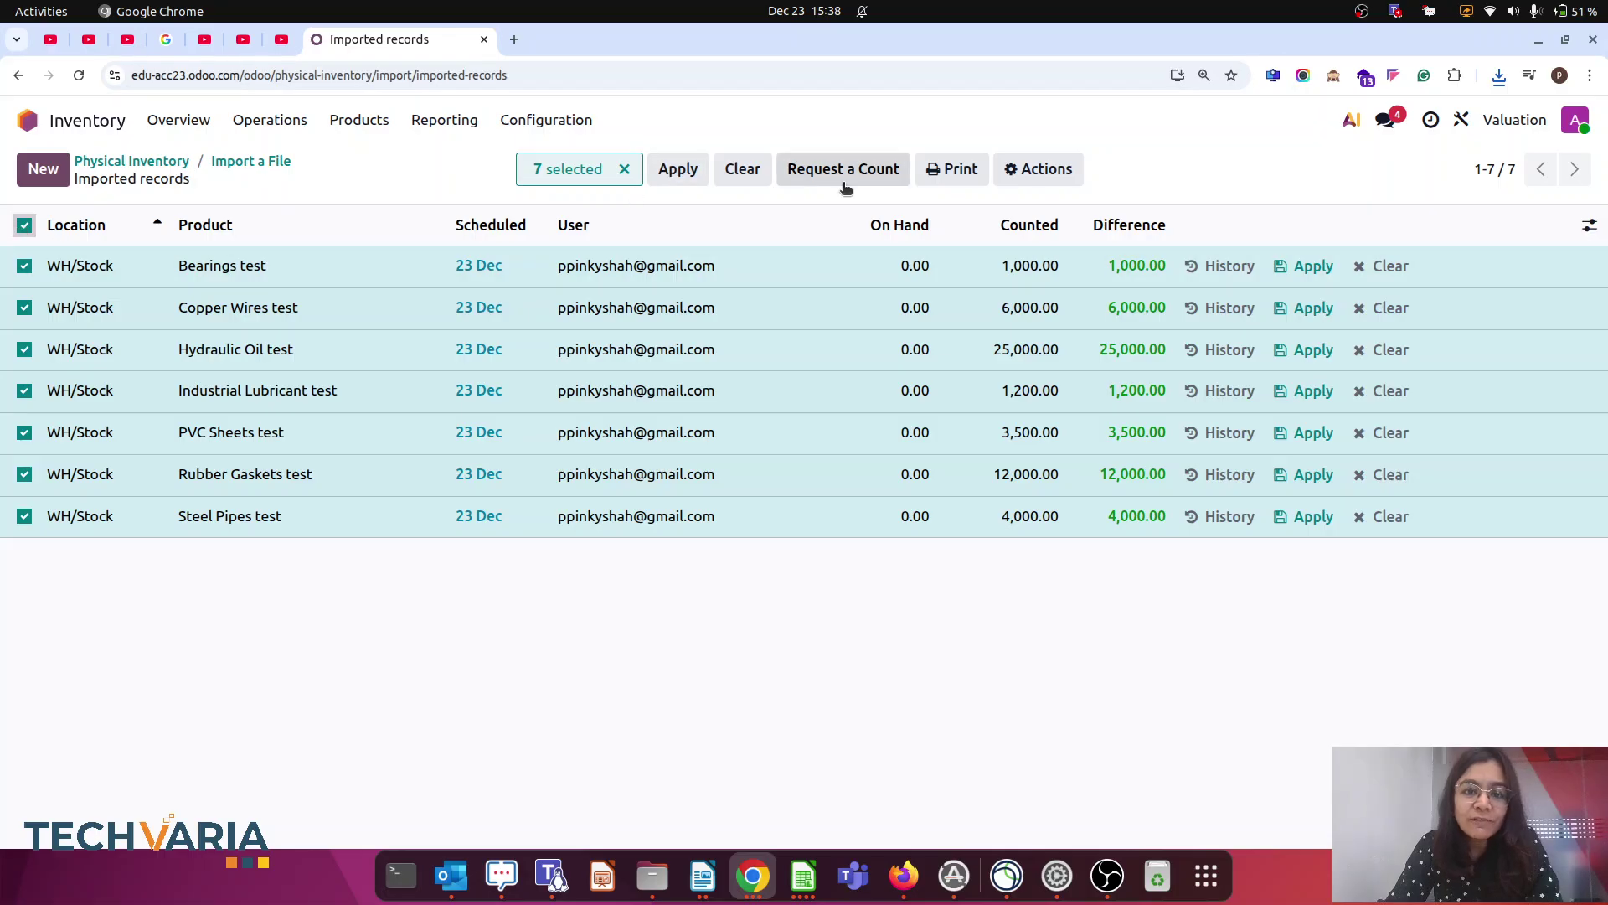
left_click(682, 171)
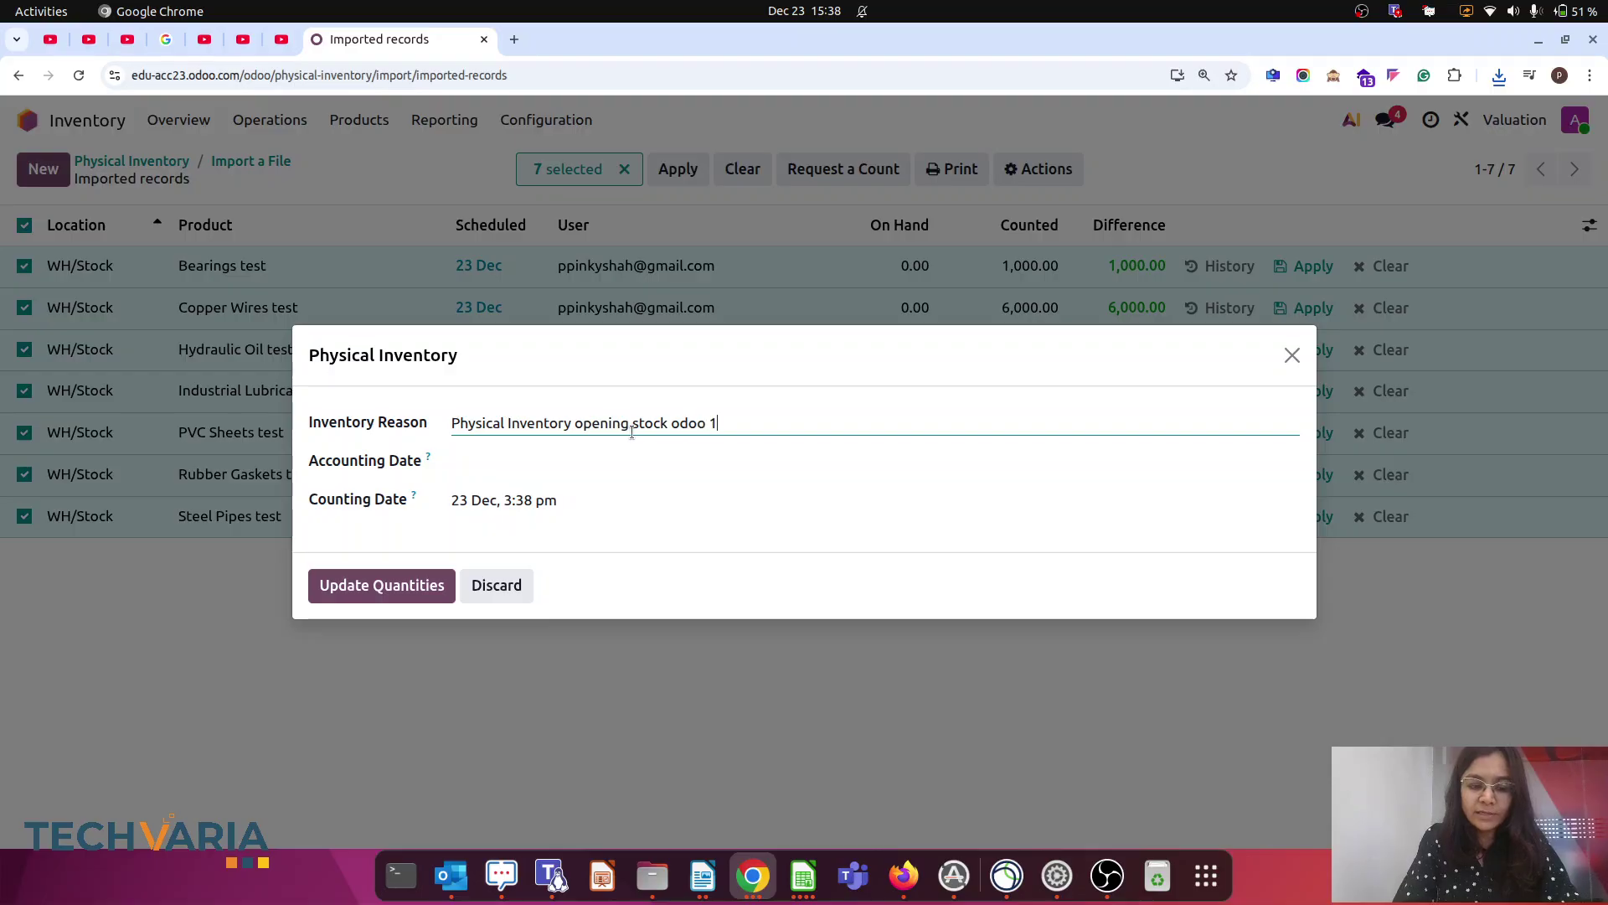
left_click(366, 600)
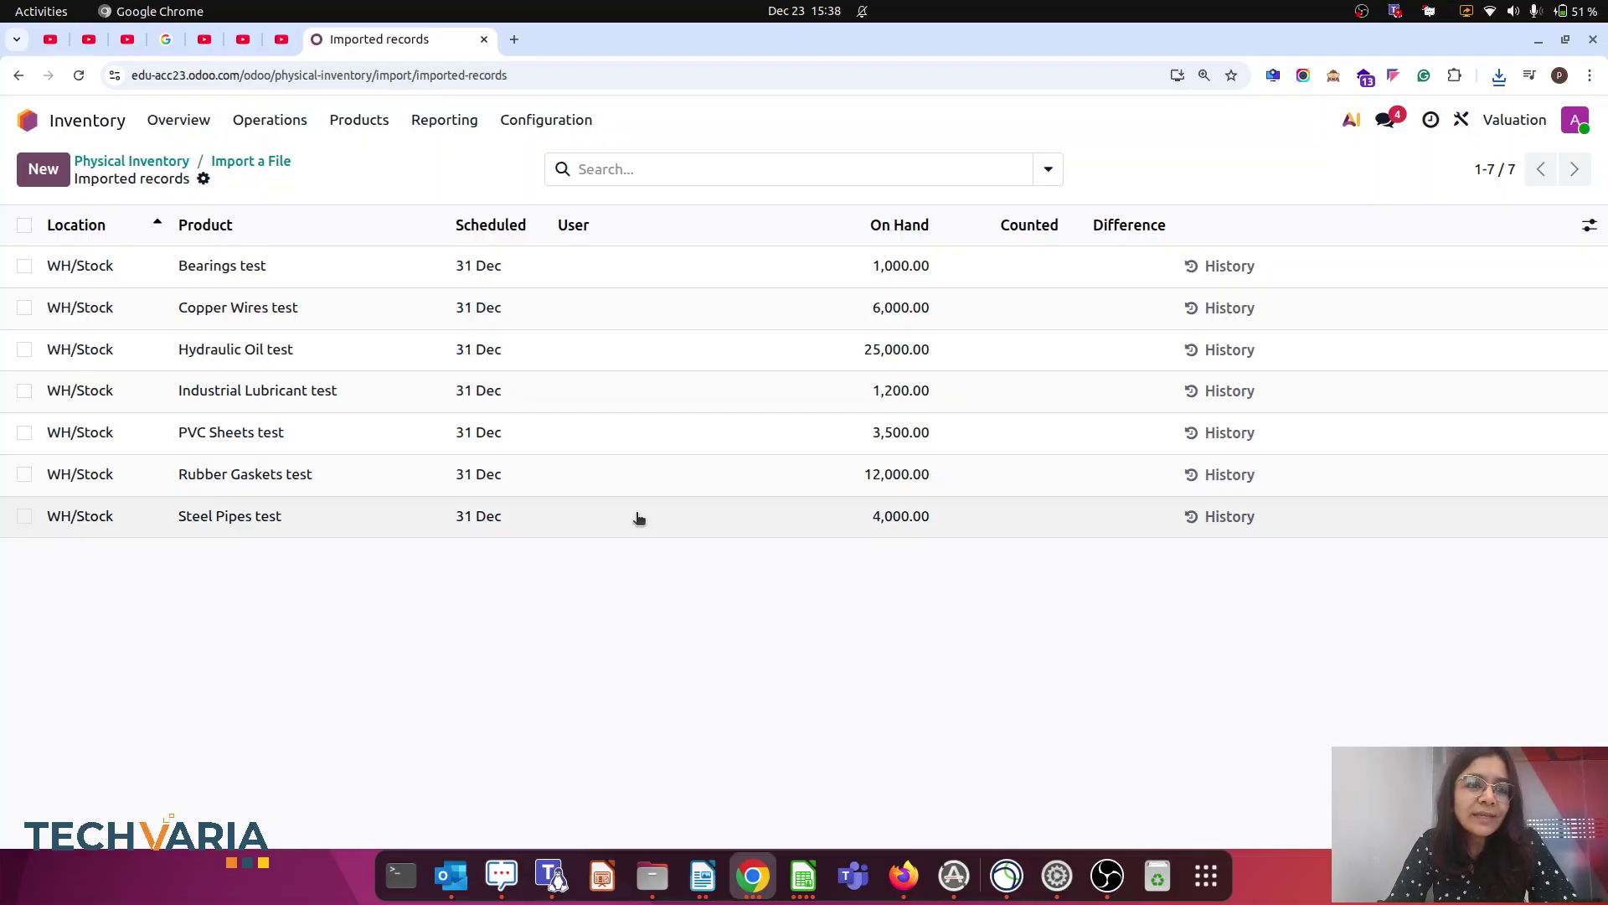
Step: Open the journal entries in Accounting and review the journal items of the Inventory Valuation entry STJ/2025/12/0001
left_click(28, 120)
type("acc")
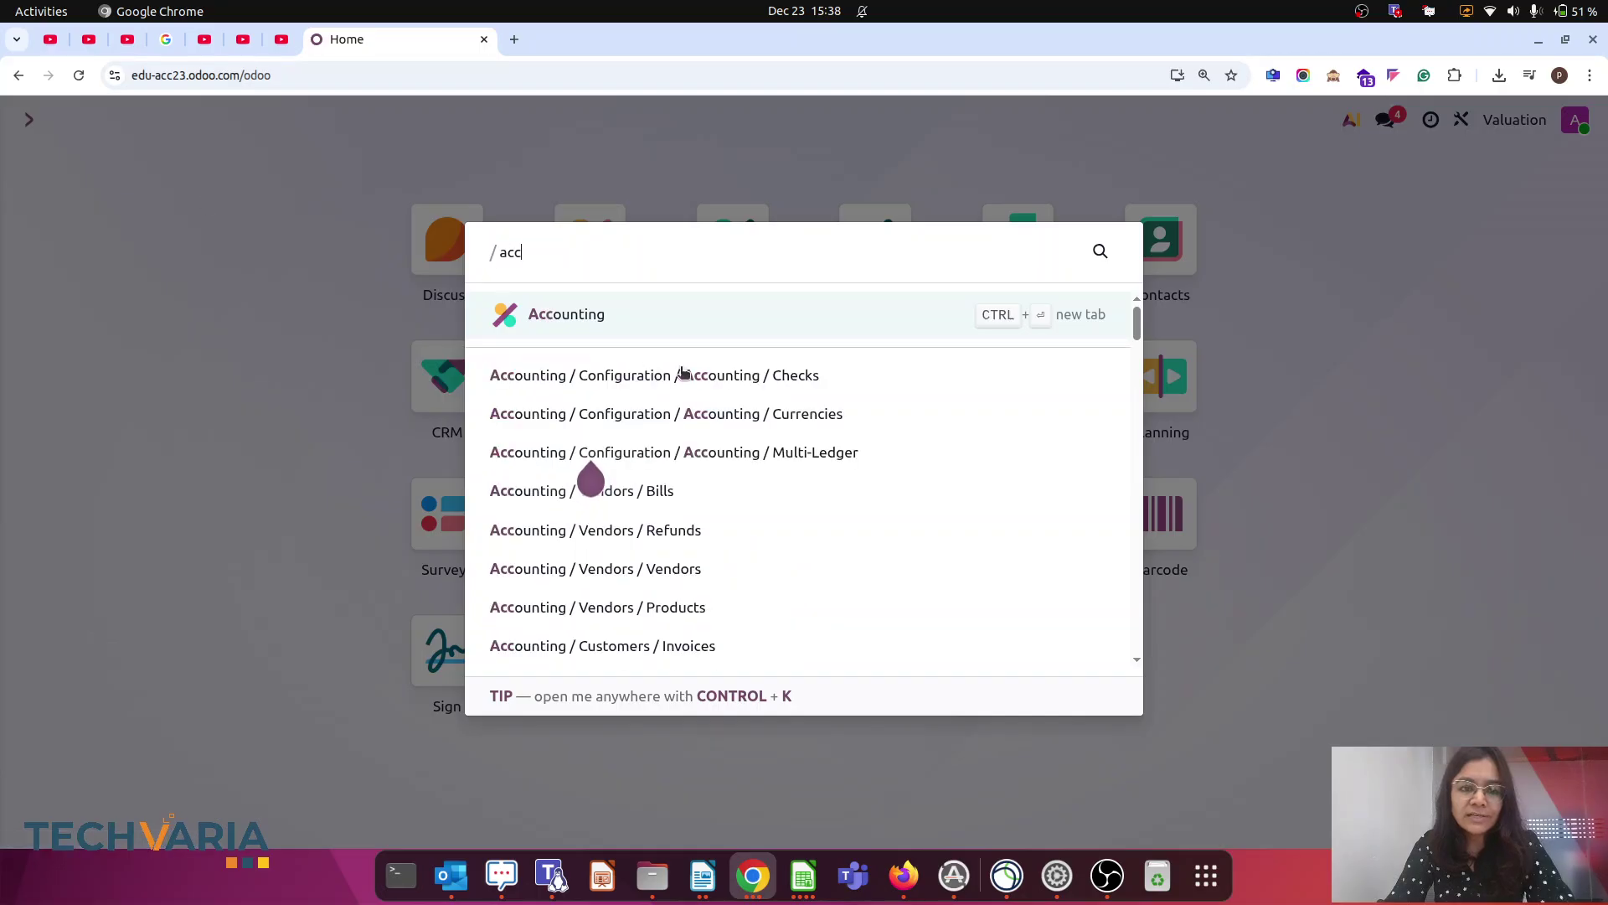
left_click(593, 316)
left_click(465, 119)
left_click(519, 188)
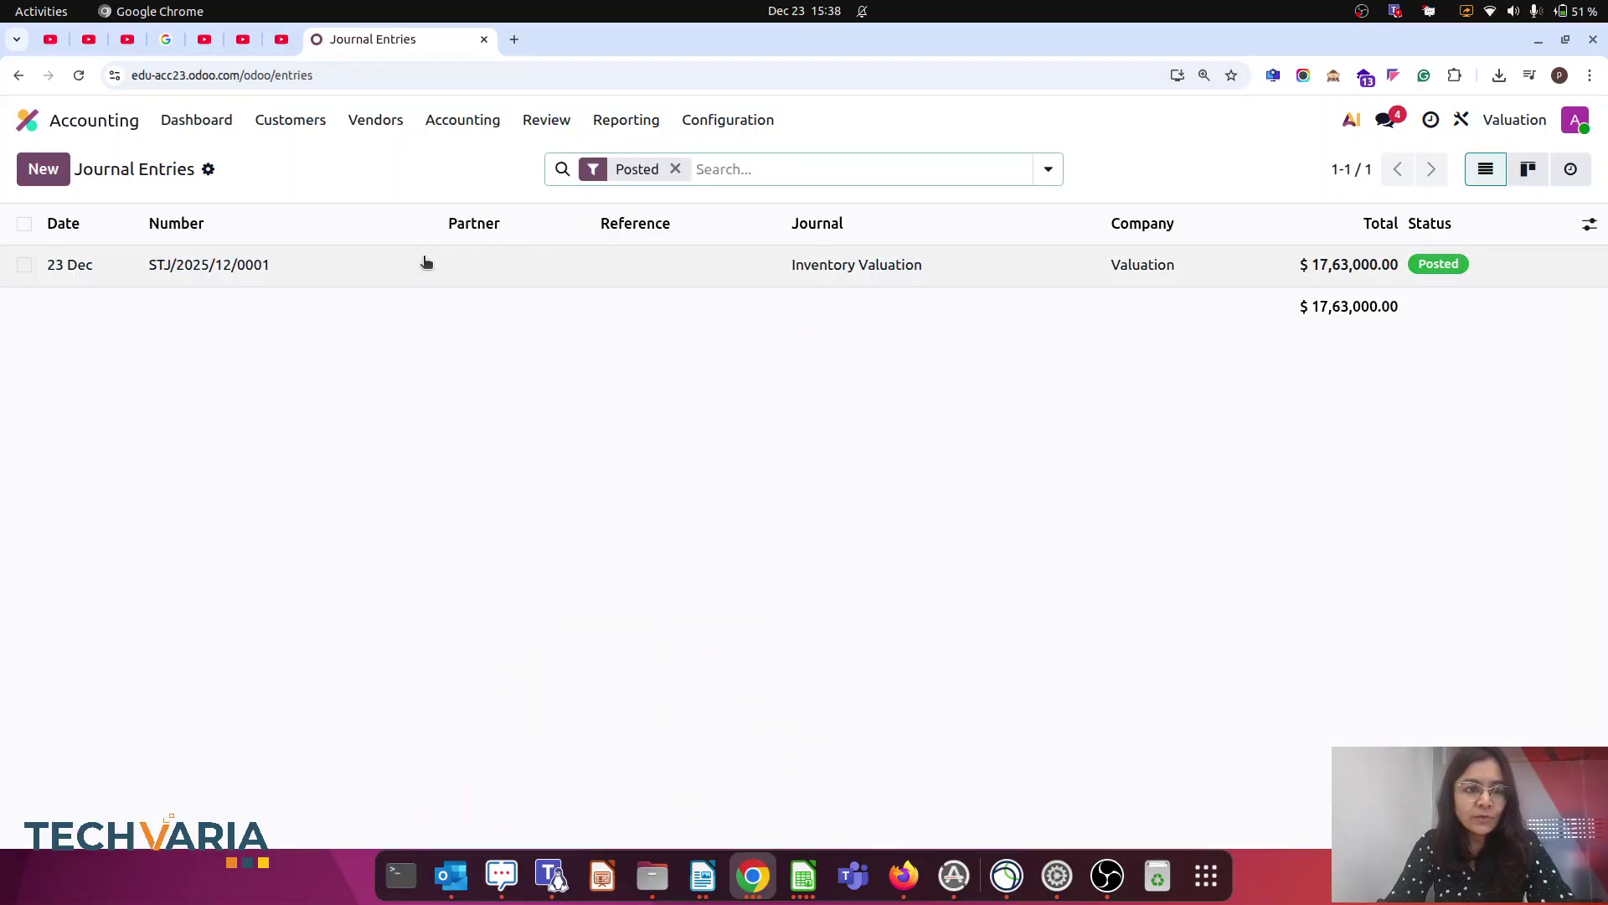
left_click(426, 263)
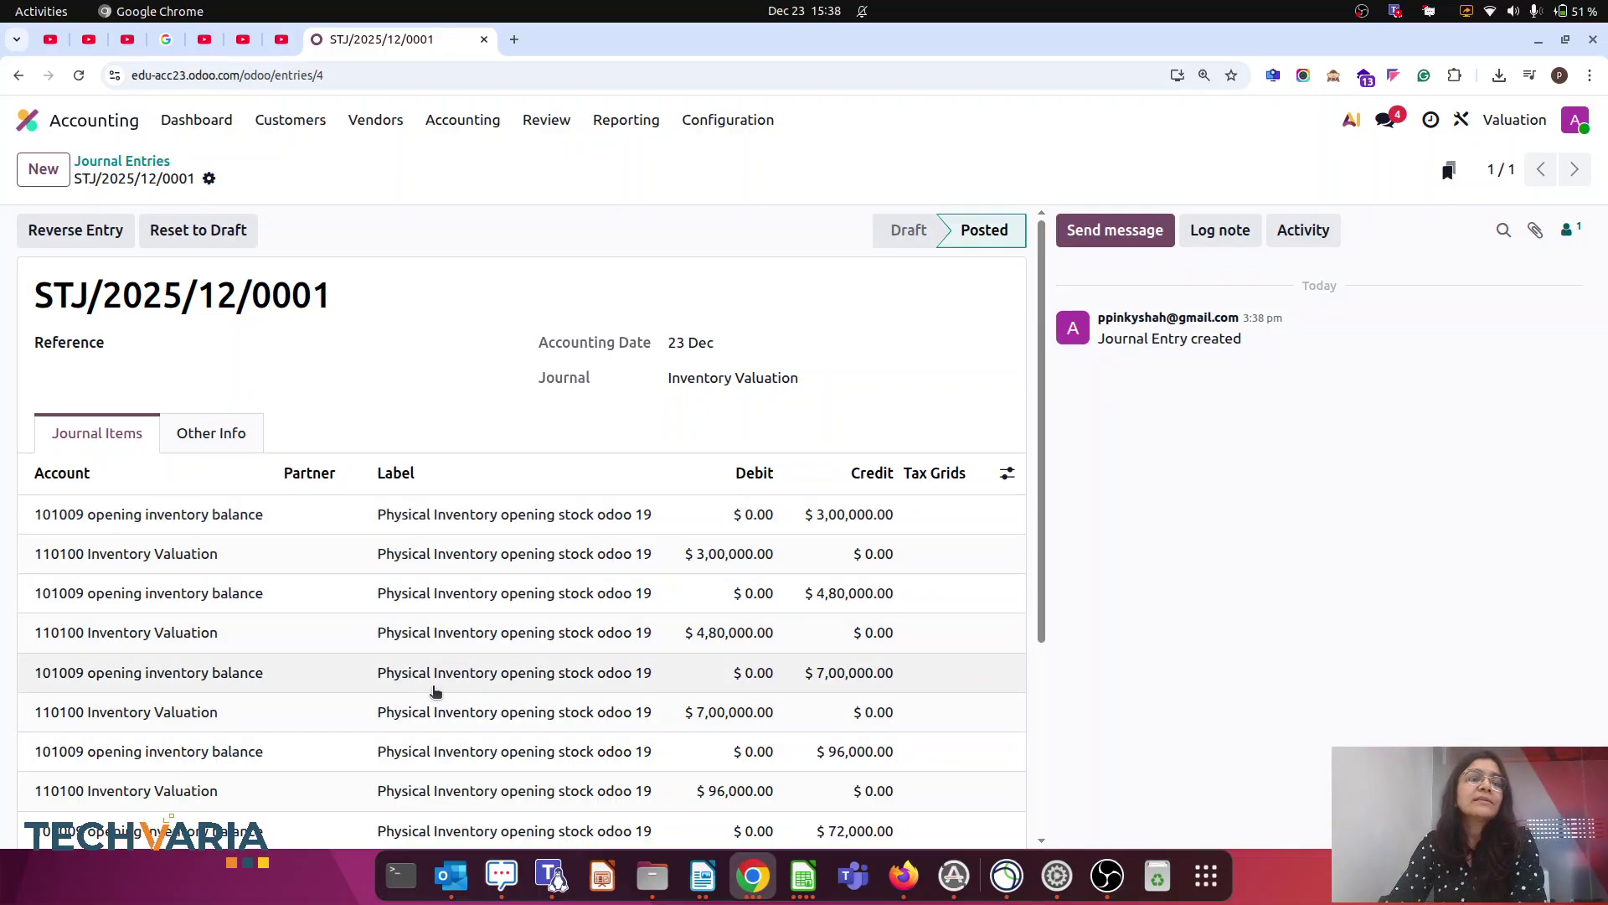
scroll(431, 691, "down", 5)
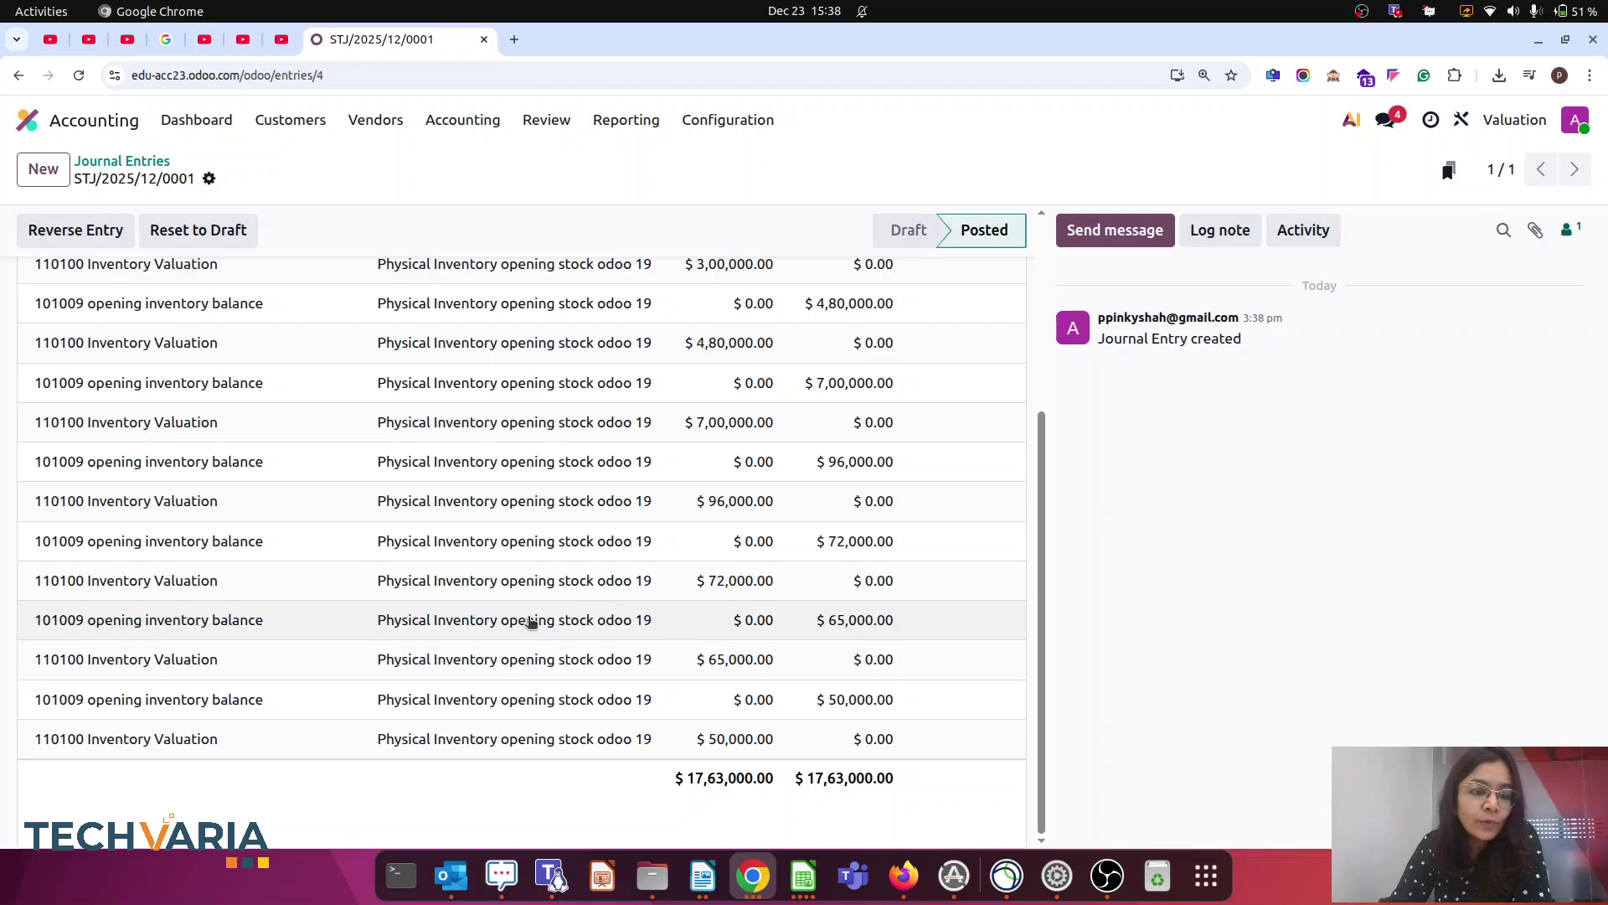
scroll(531, 620, "up", 5)
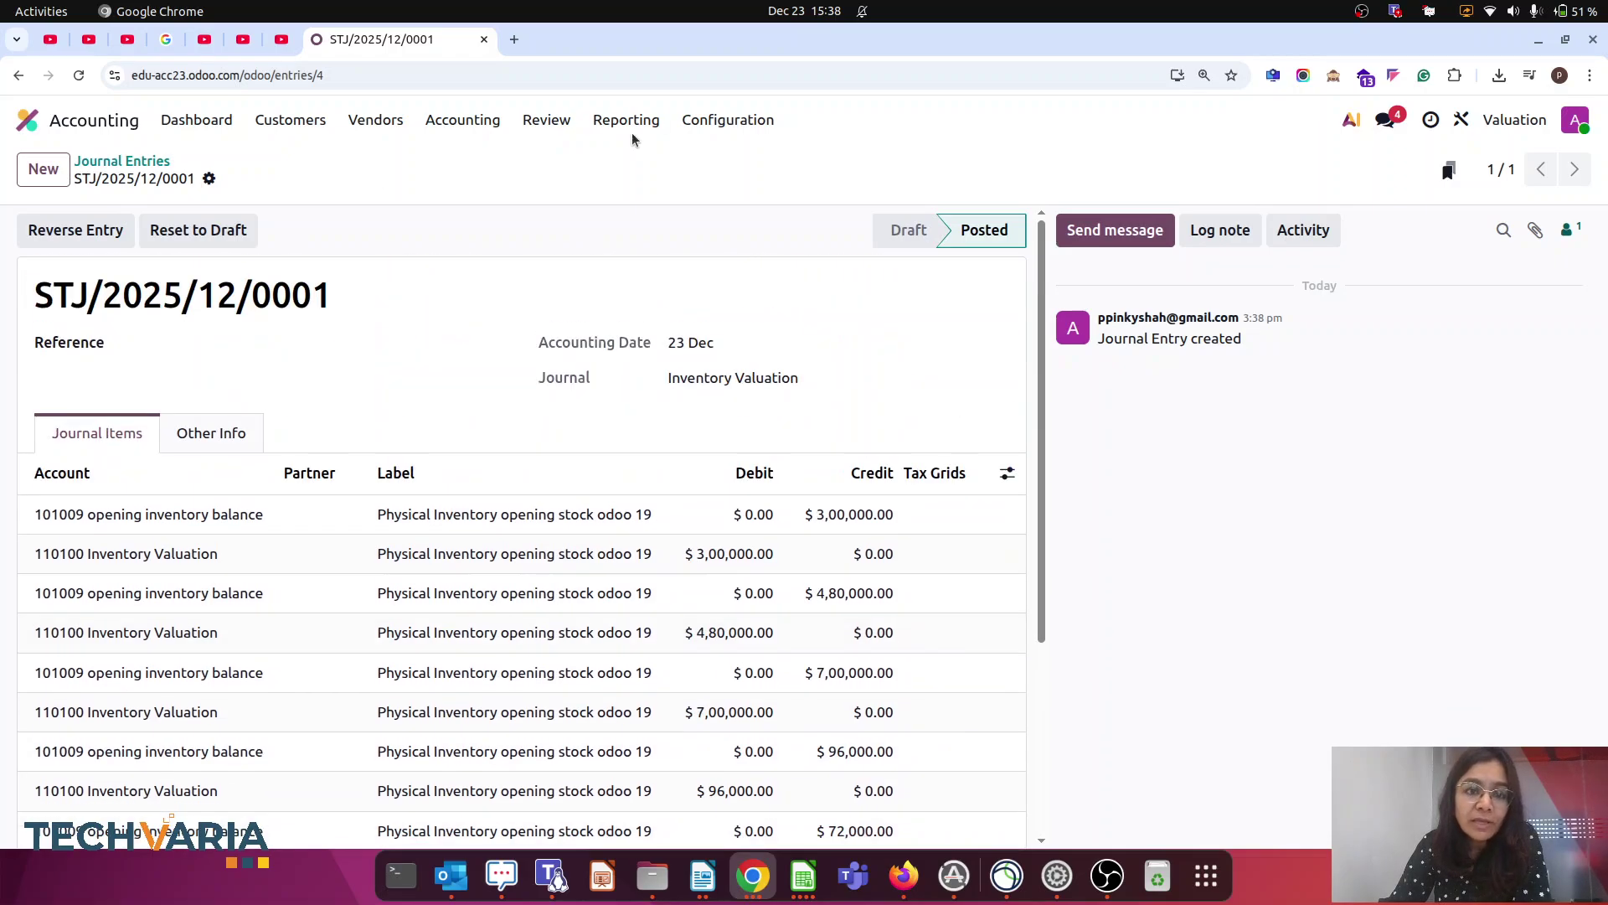
Step: Open the Balance Sheet report and expand Other Current Assets to examine the inventory account balances
left_click(629, 119)
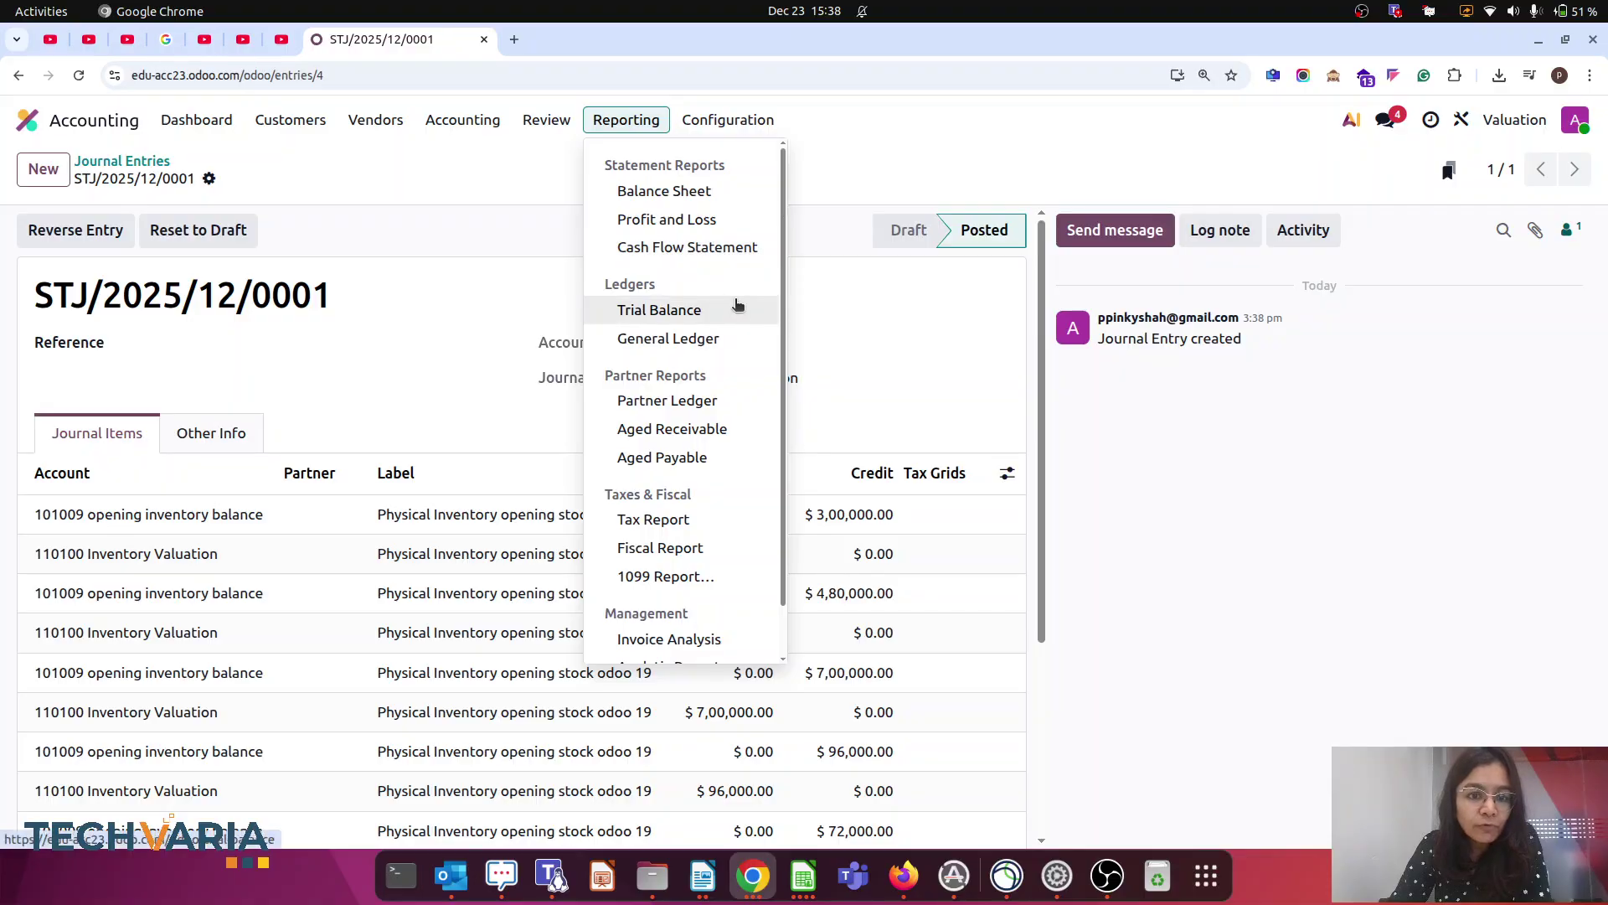
left_click(664, 191)
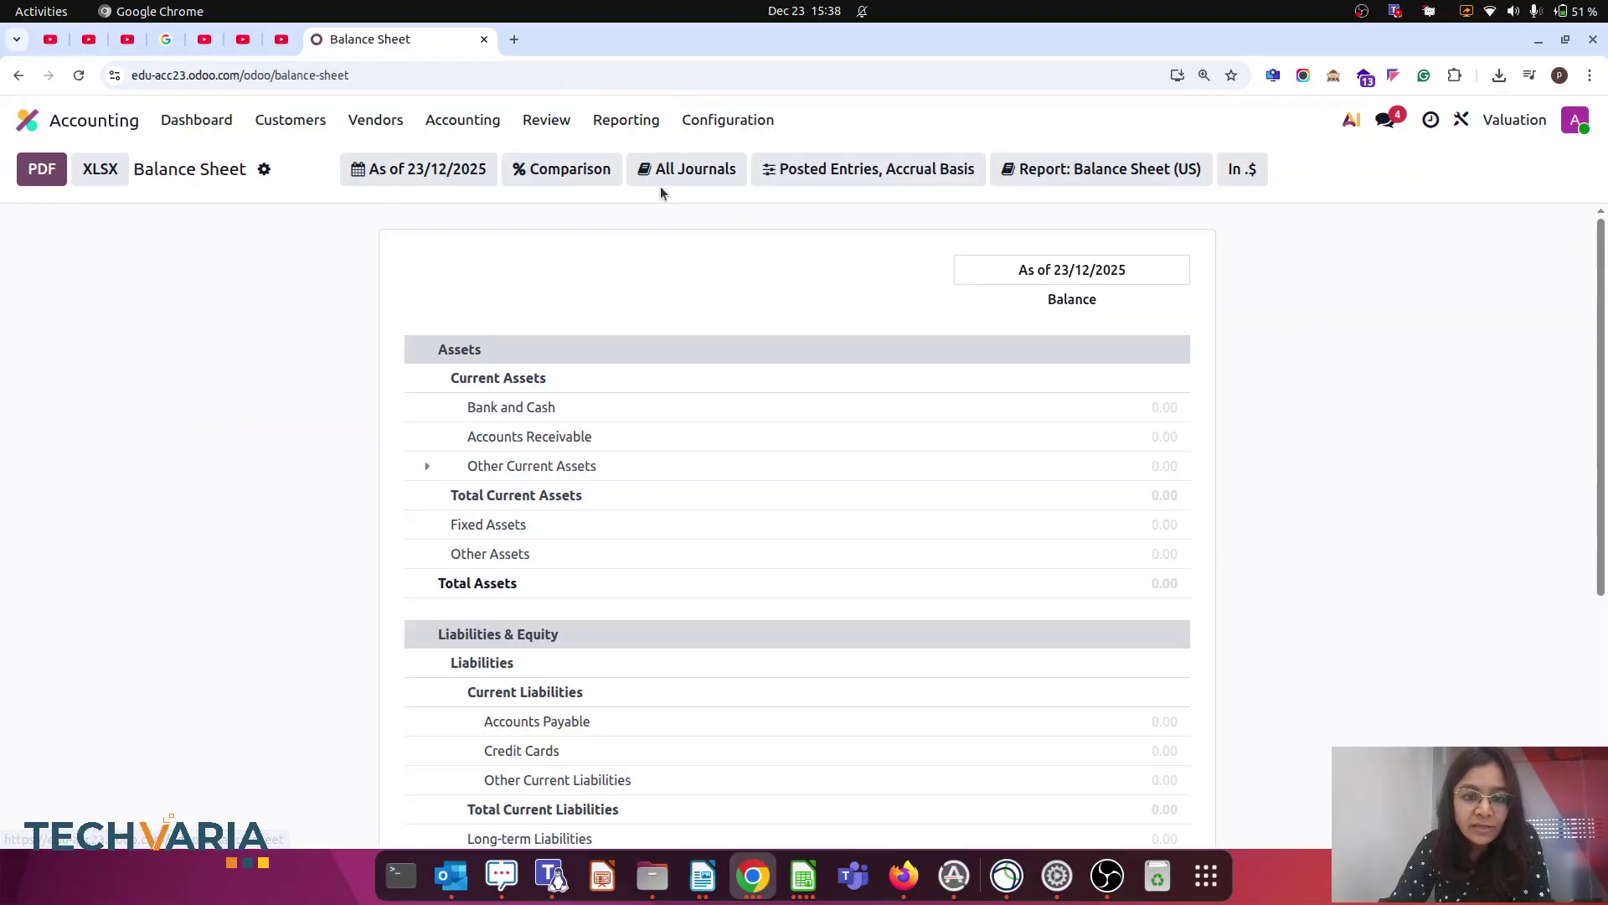
left_click(432, 466)
scroll(463, 445, "down", 1)
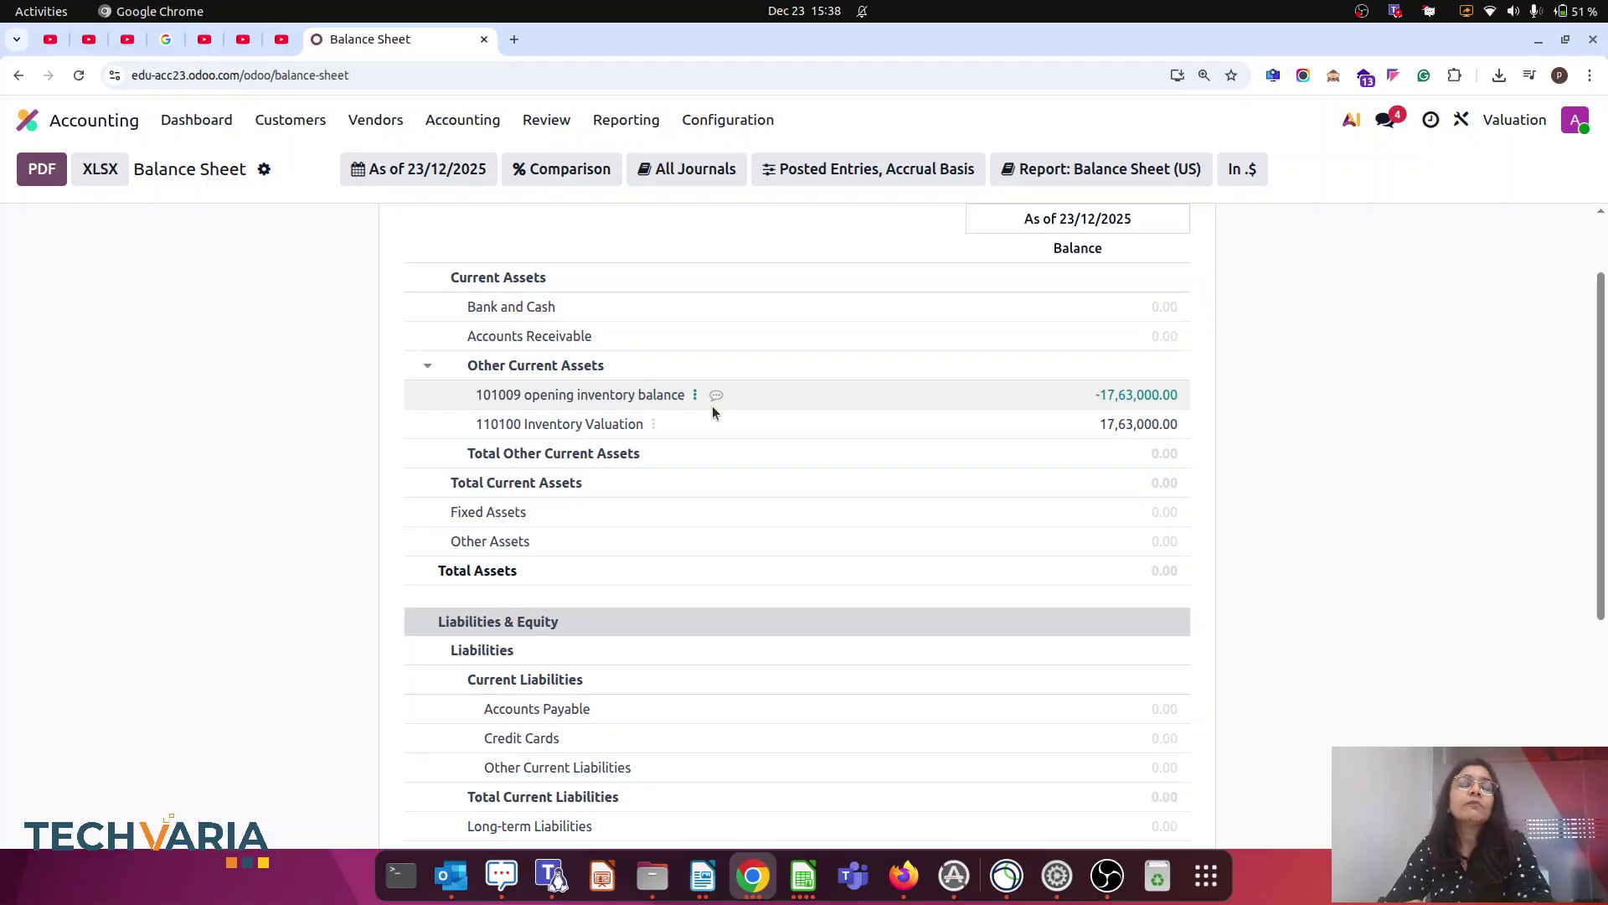
Step: Duplicate the Balance Sheet browser tab, open the journal entries there and create a new entry named "balancing 2025"
right_click(417, 38)
left_click(509, 207)
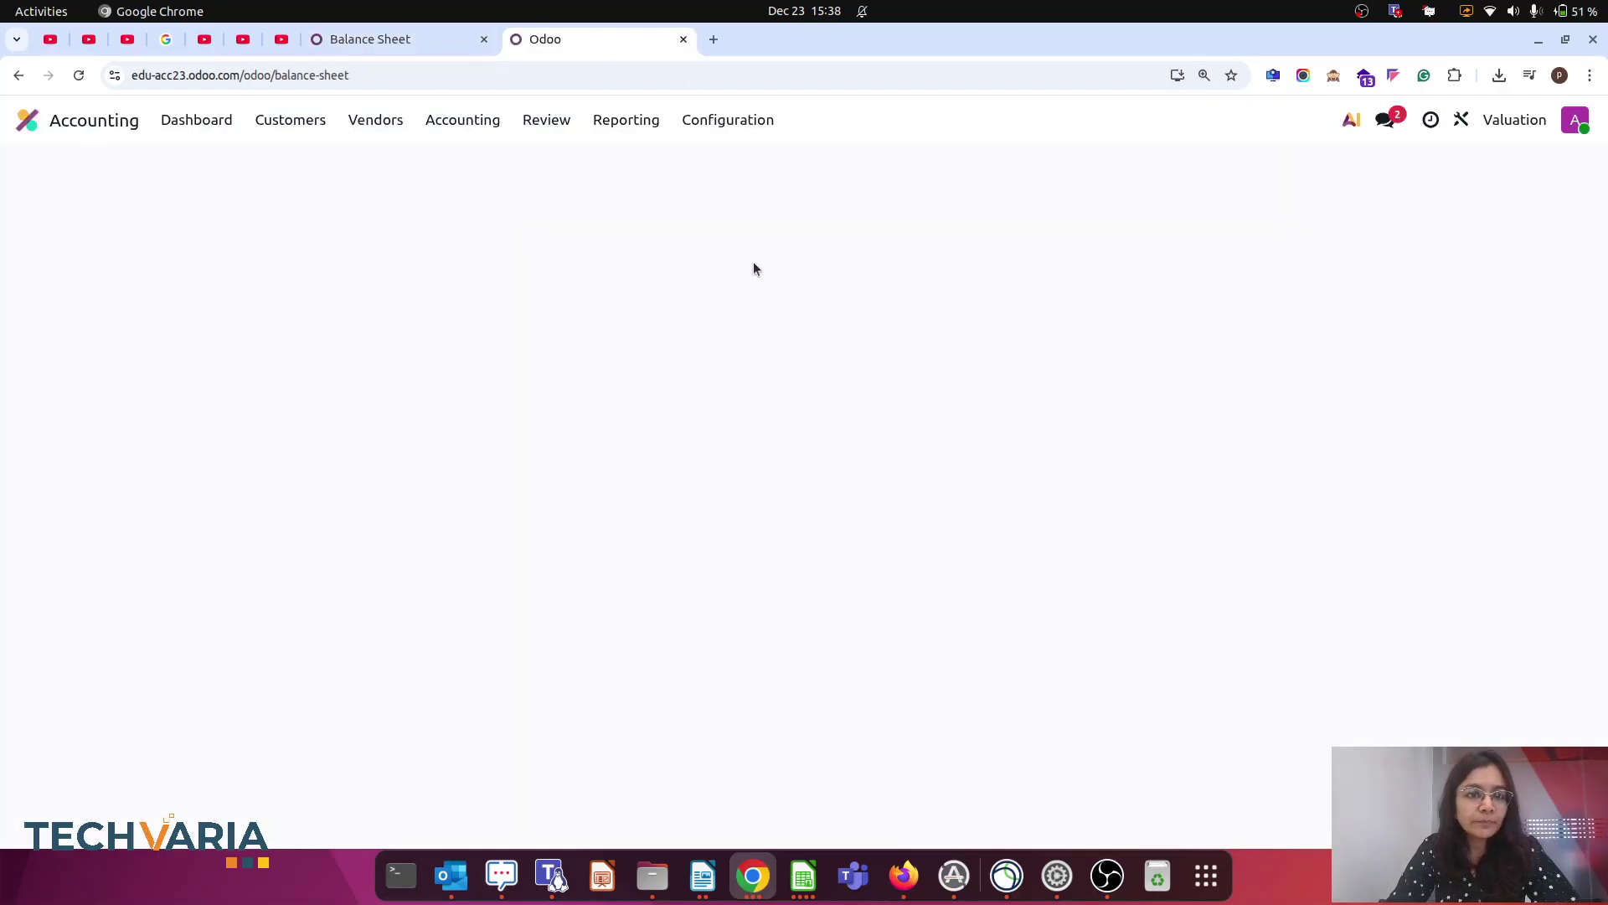
left_click(437, 126)
left_click(481, 190)
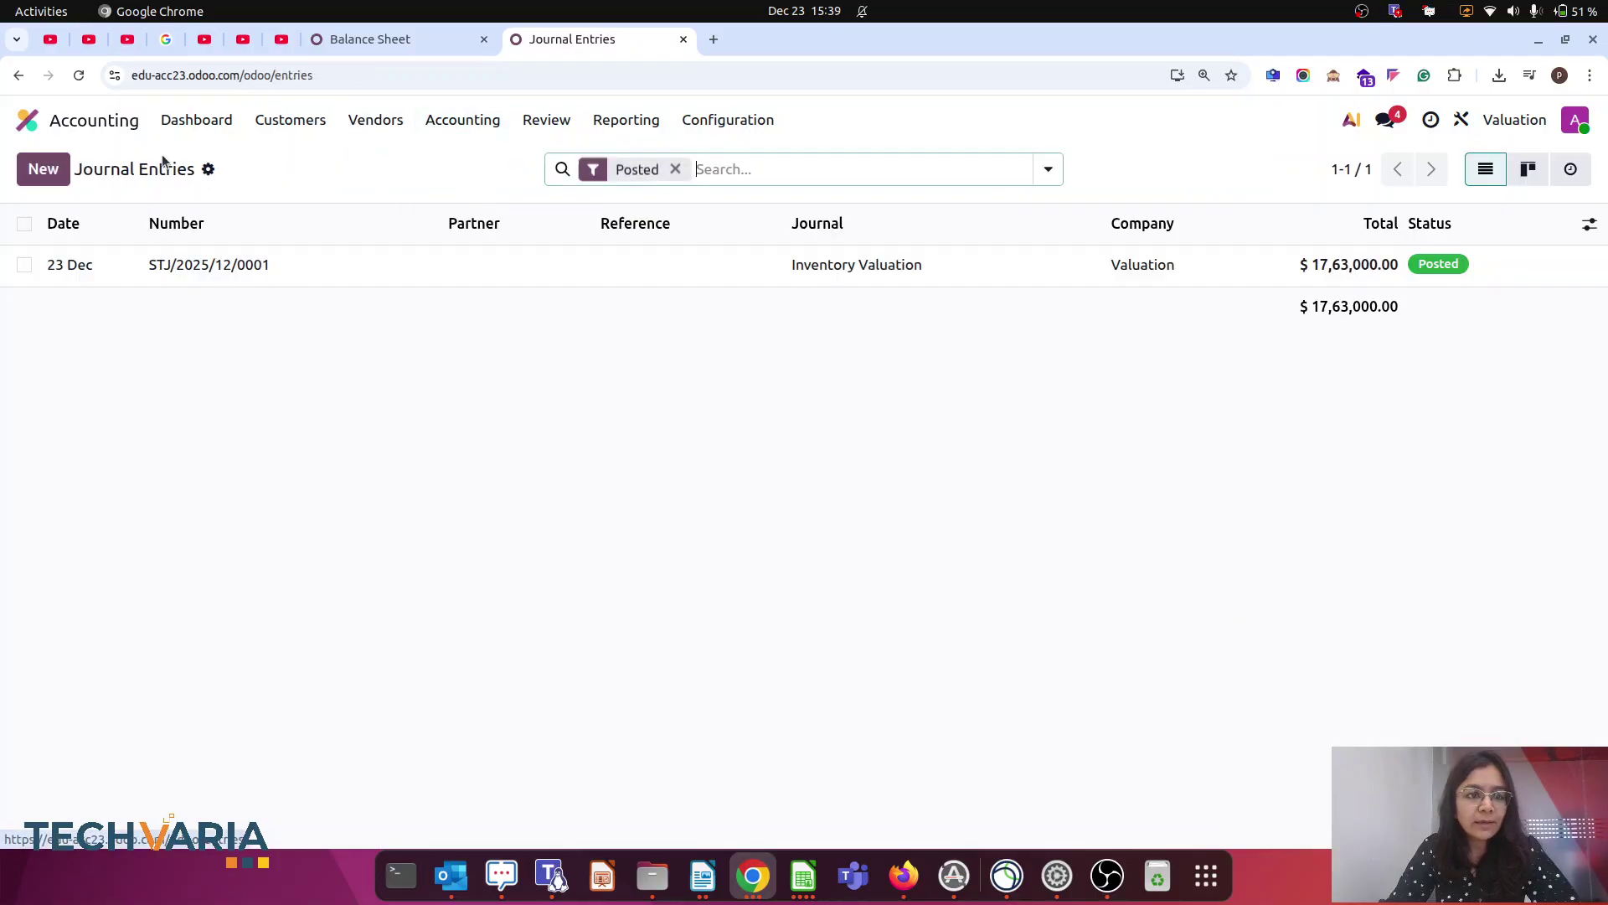
left_click(43, 169)
left_click(212, 297)
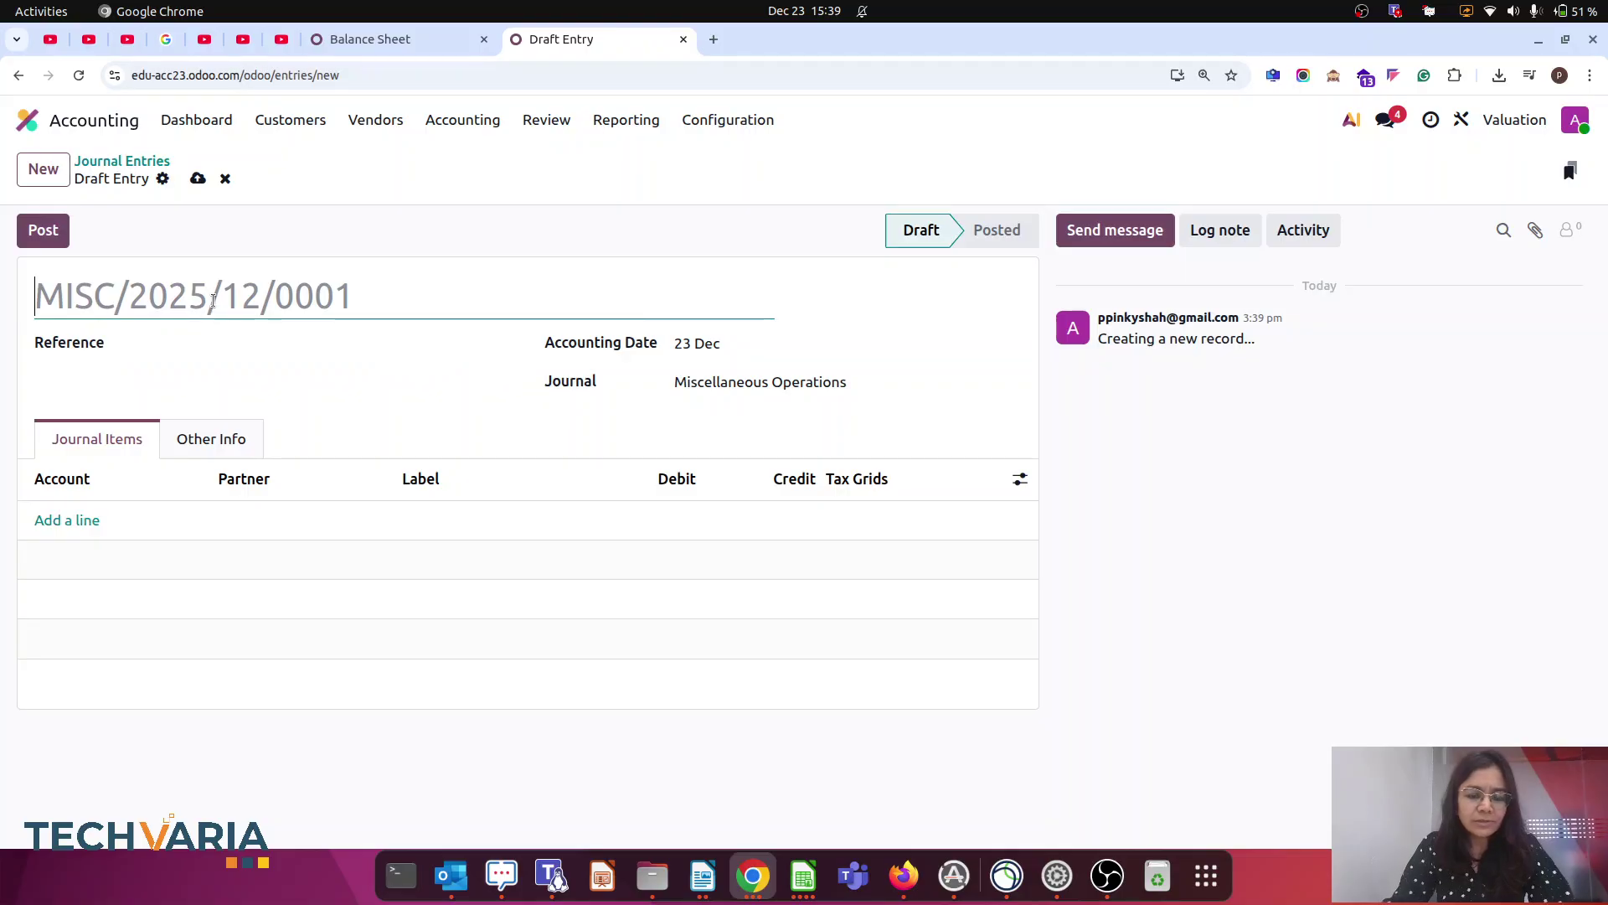
type("balancin")
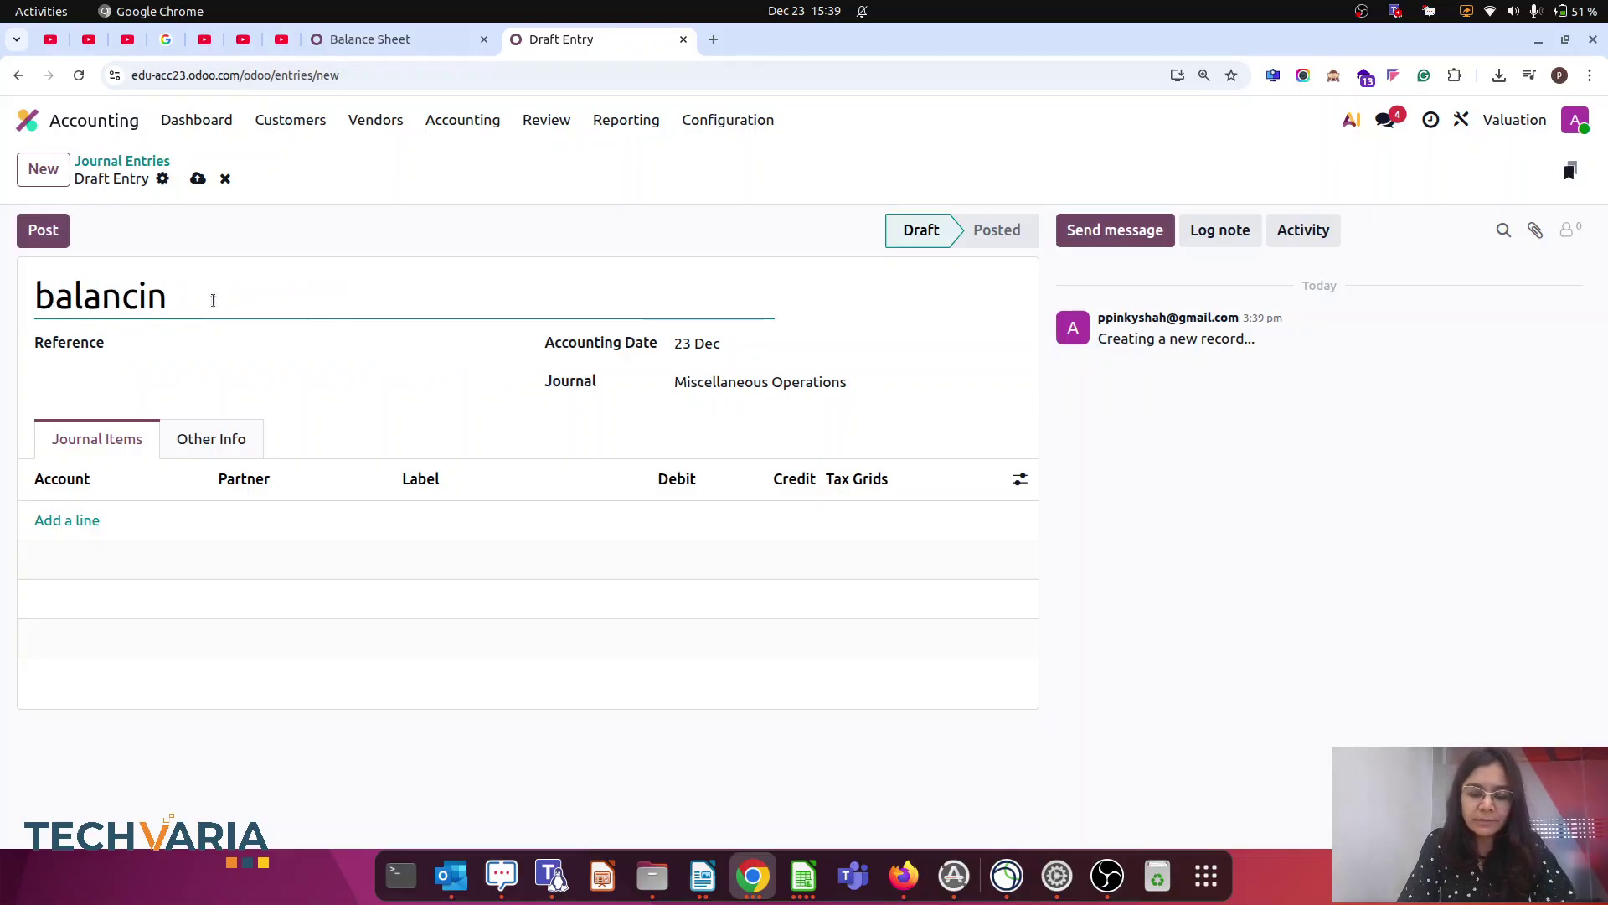
type("g 2025")
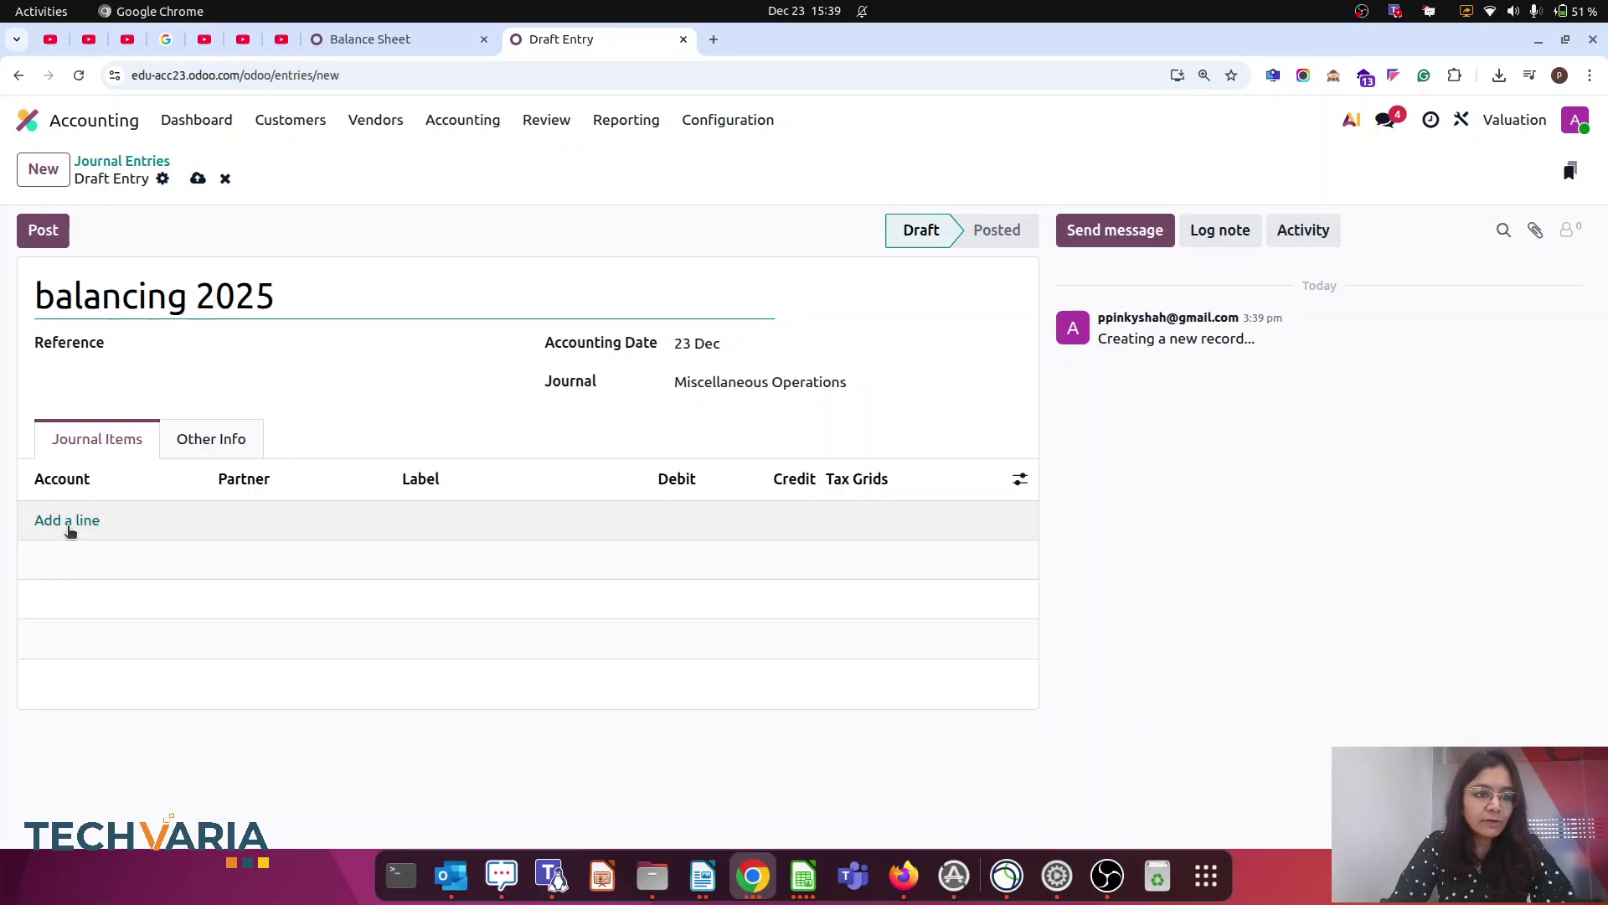
Step: Start a journal item line, then check the Balance Sheet tab and return to the balancing 2025 draft entry
left_click(68, 524)
left_click(84, 527)
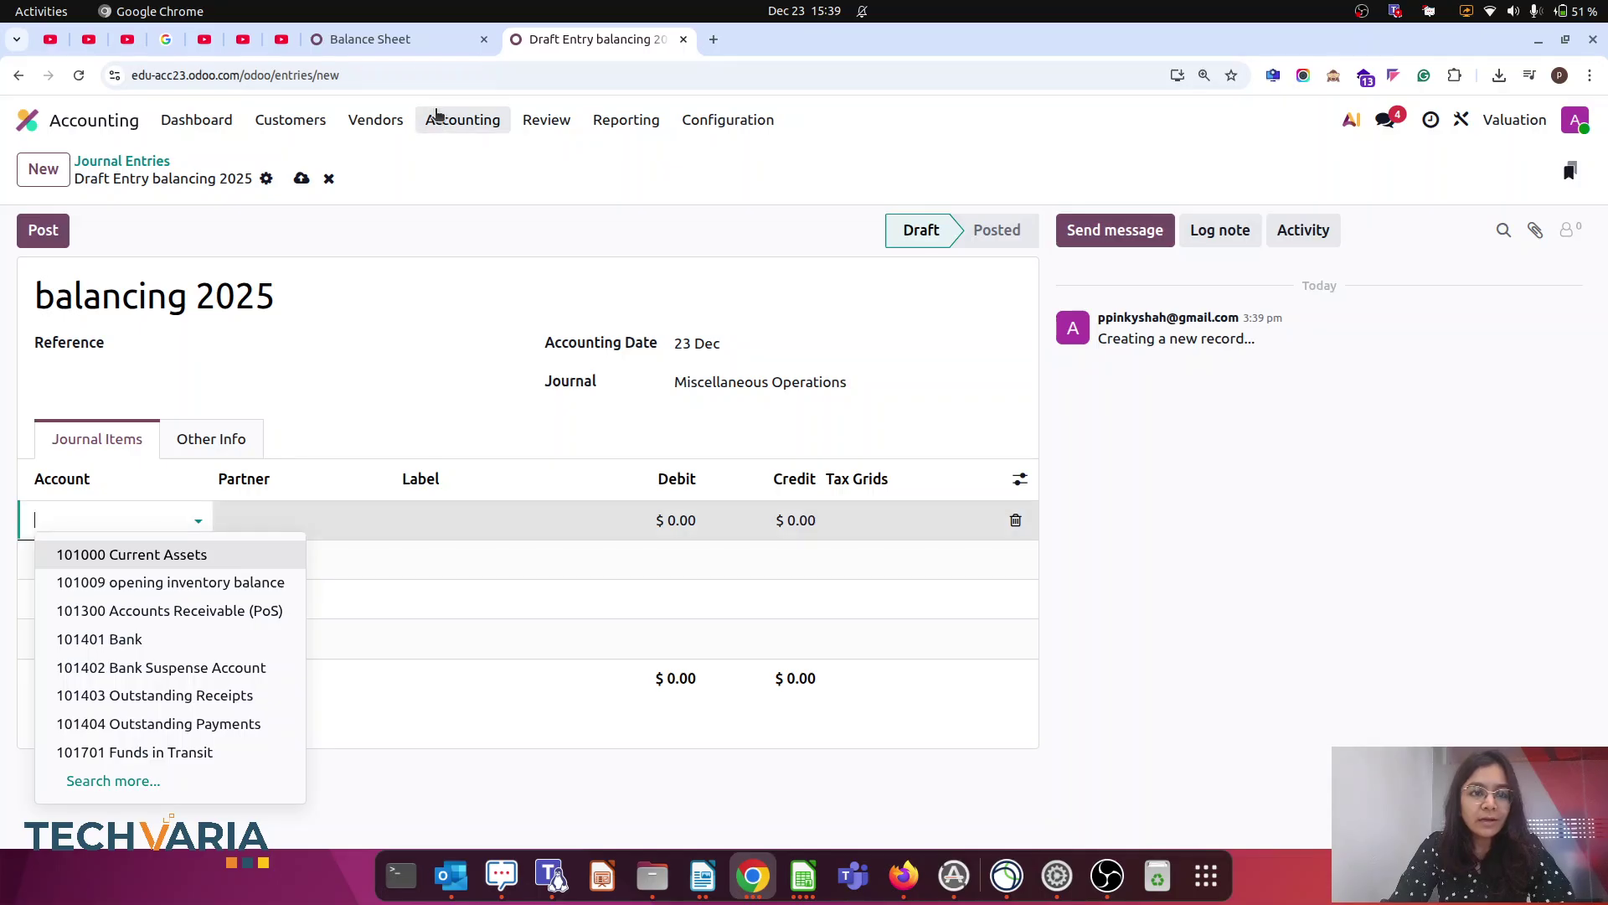
left_click(428, 42)
left_click(615, 39)
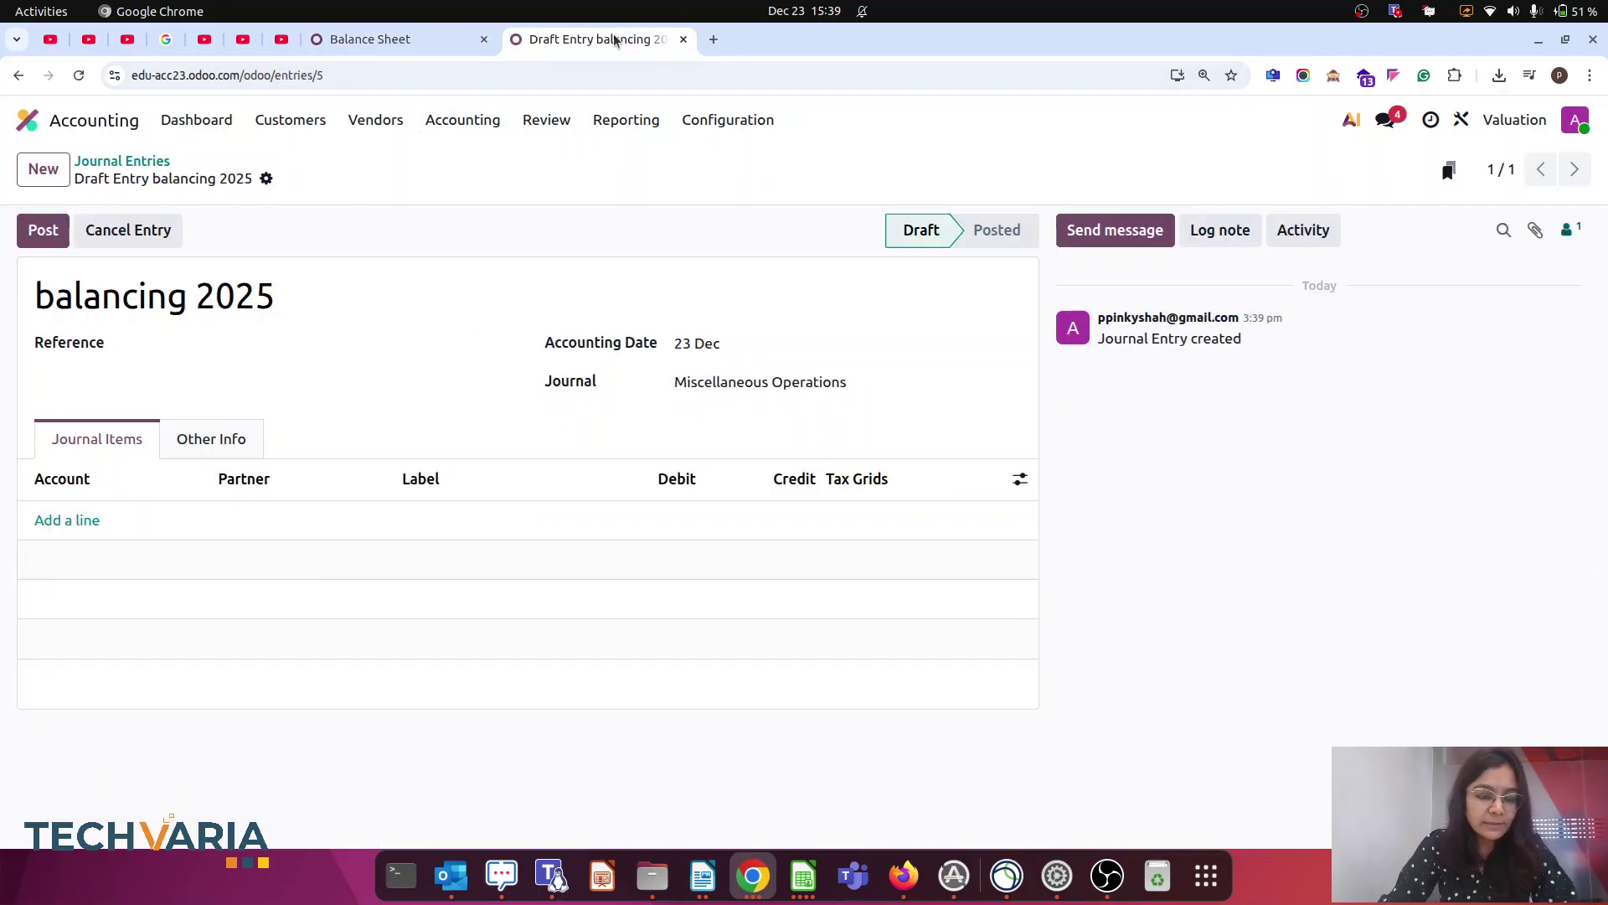
Step: Add a journal item for account 101009 opening inventory balance to the balancing 2025 draft entry
left_click(67, 521)
type("inve")
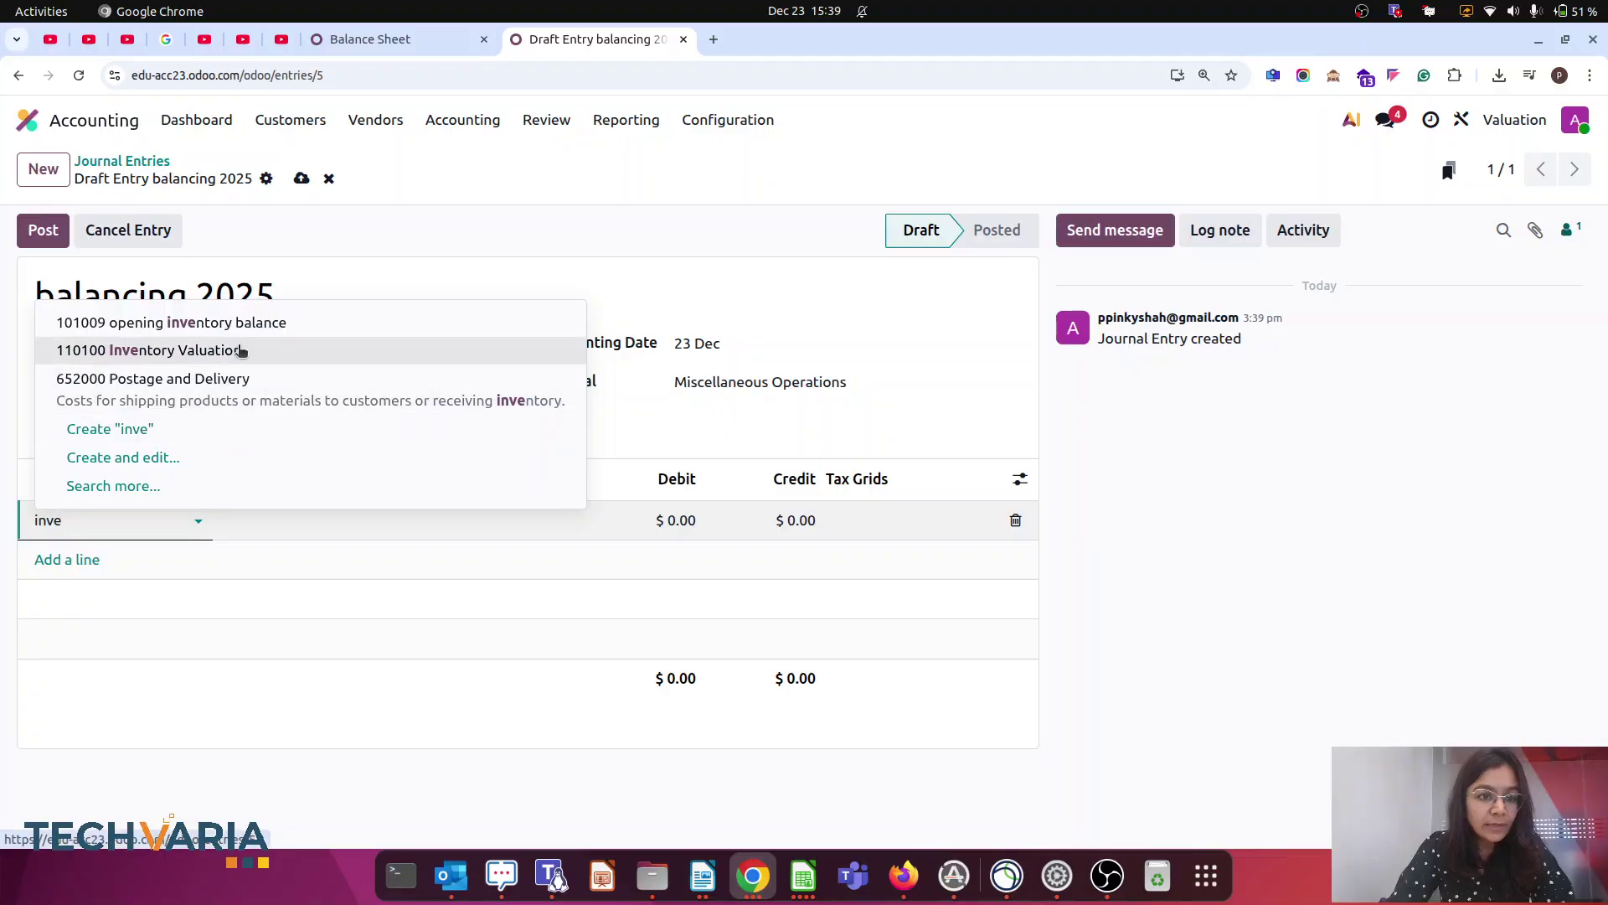
left_click(263, 322)
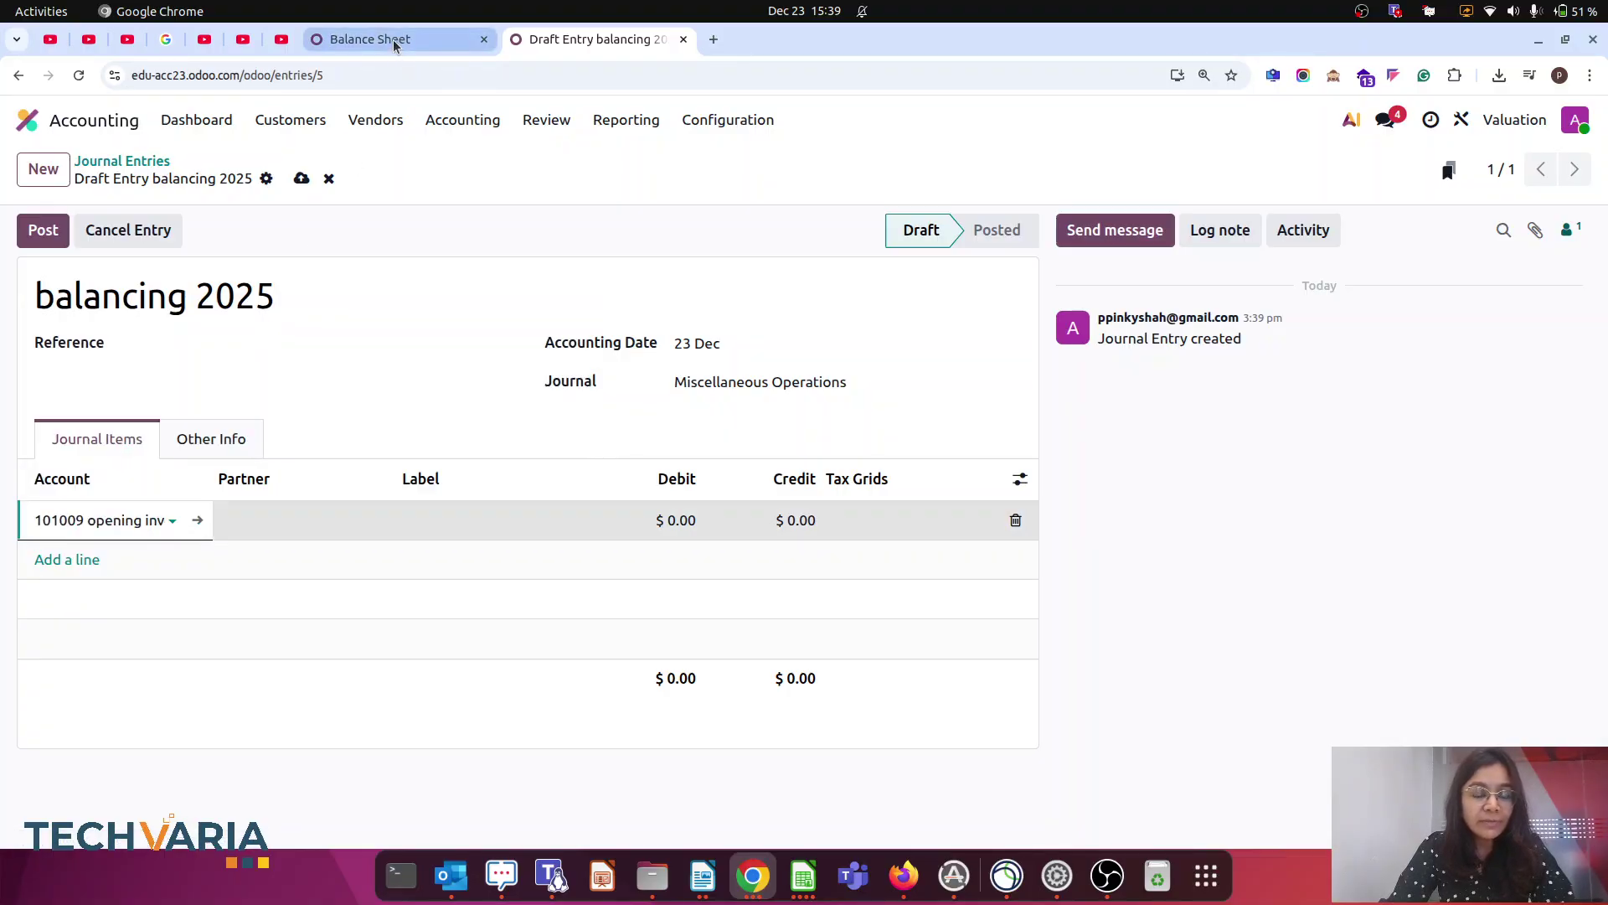
mouse_move(394, 45)
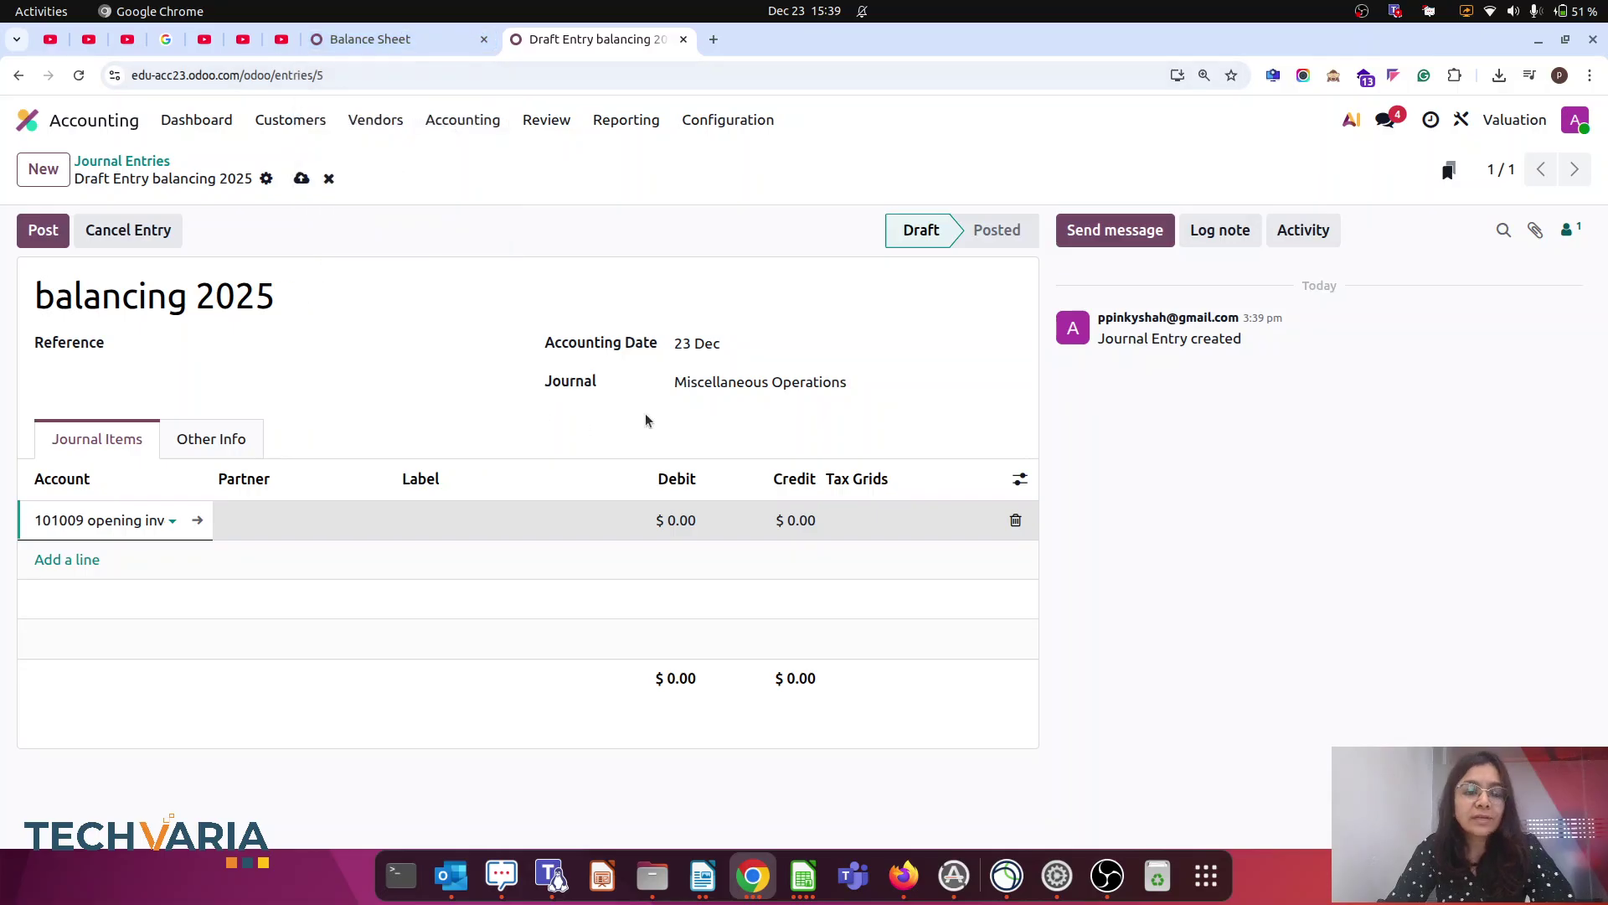
left_click(692, 523)
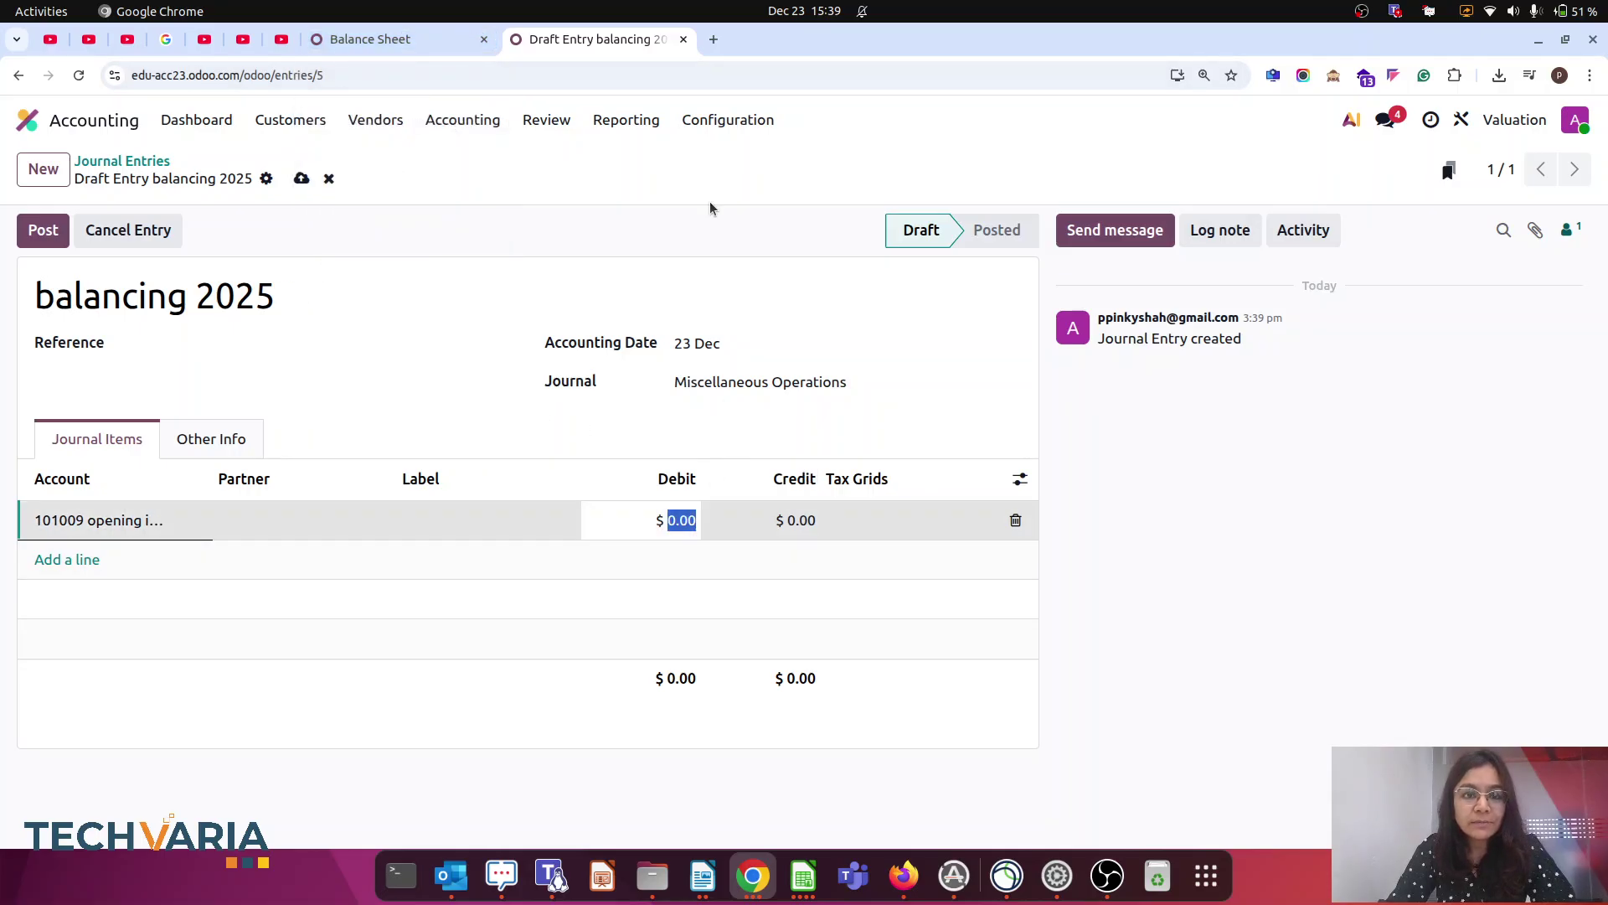
Step: Copy the total credit from the opening inventory account's journal items and enter it as the line's debit, $ 17,63,000.00
left_click(394, 39)
left_click(1107, 403)
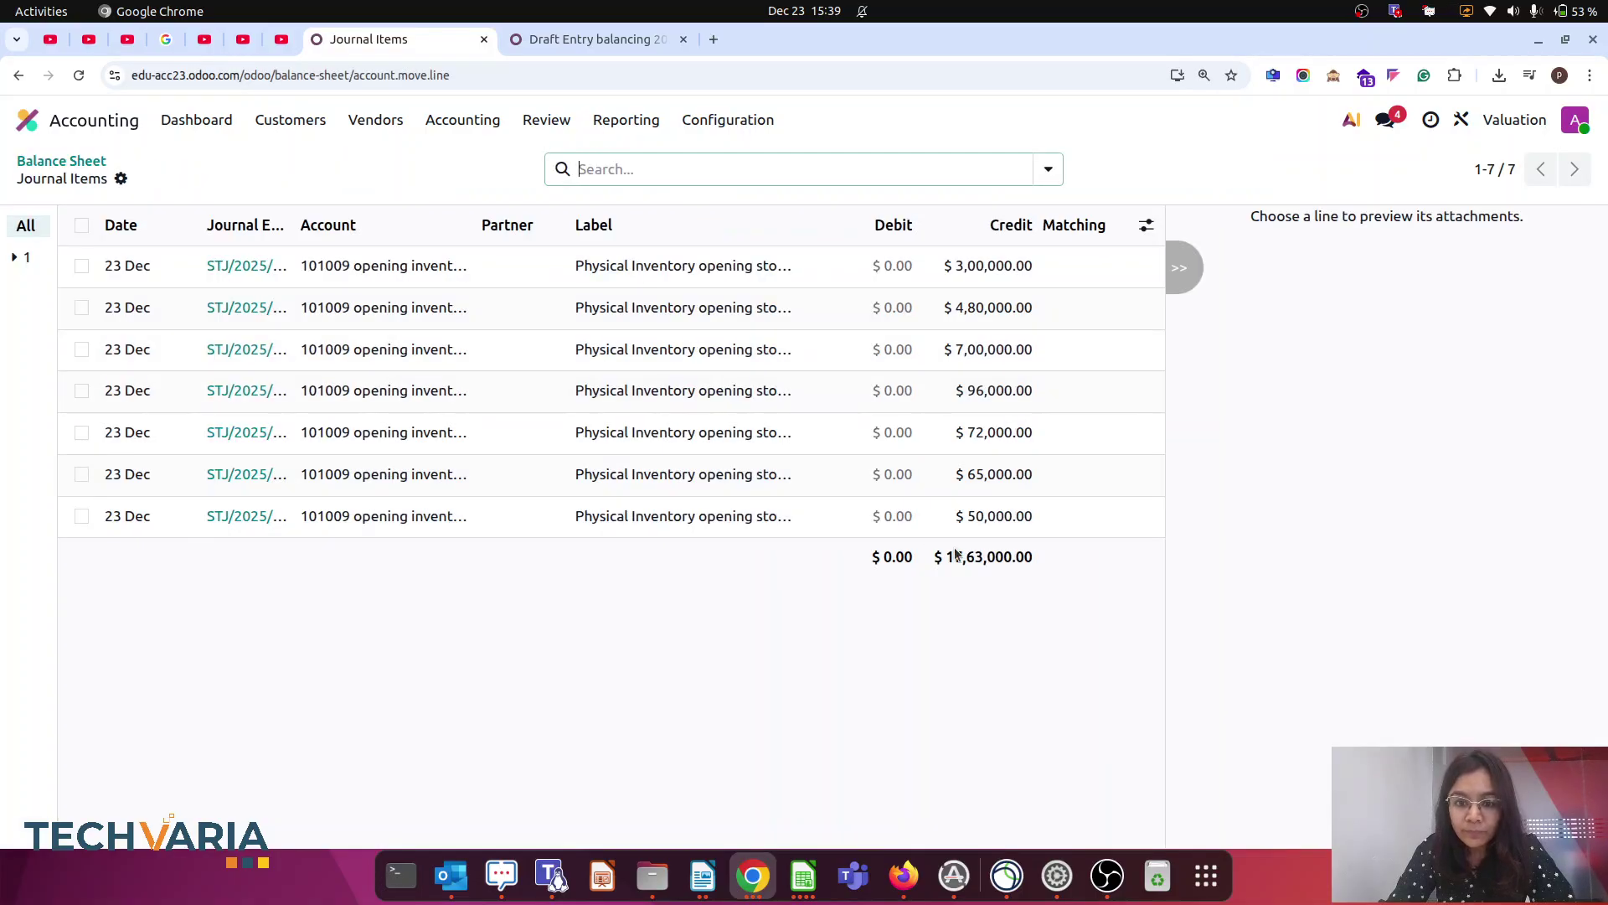
double_click(1010, 560)
key("ctrl+c")
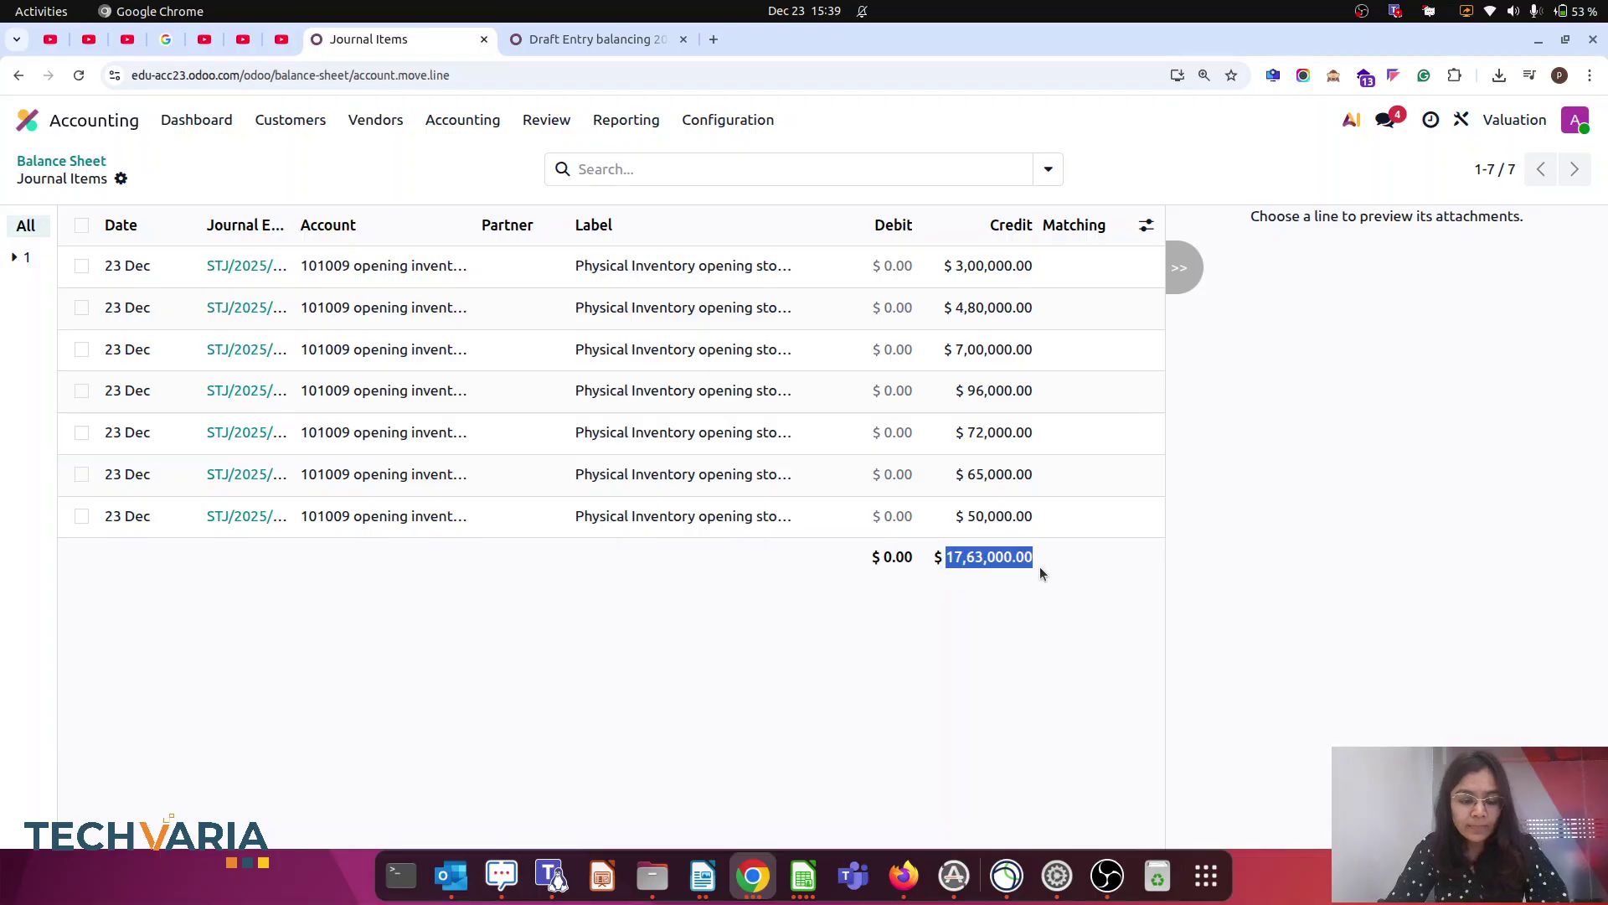
left_click(563, 39)
left_click(779, 530)
left_click(678, 521)
key("ctrl+v")
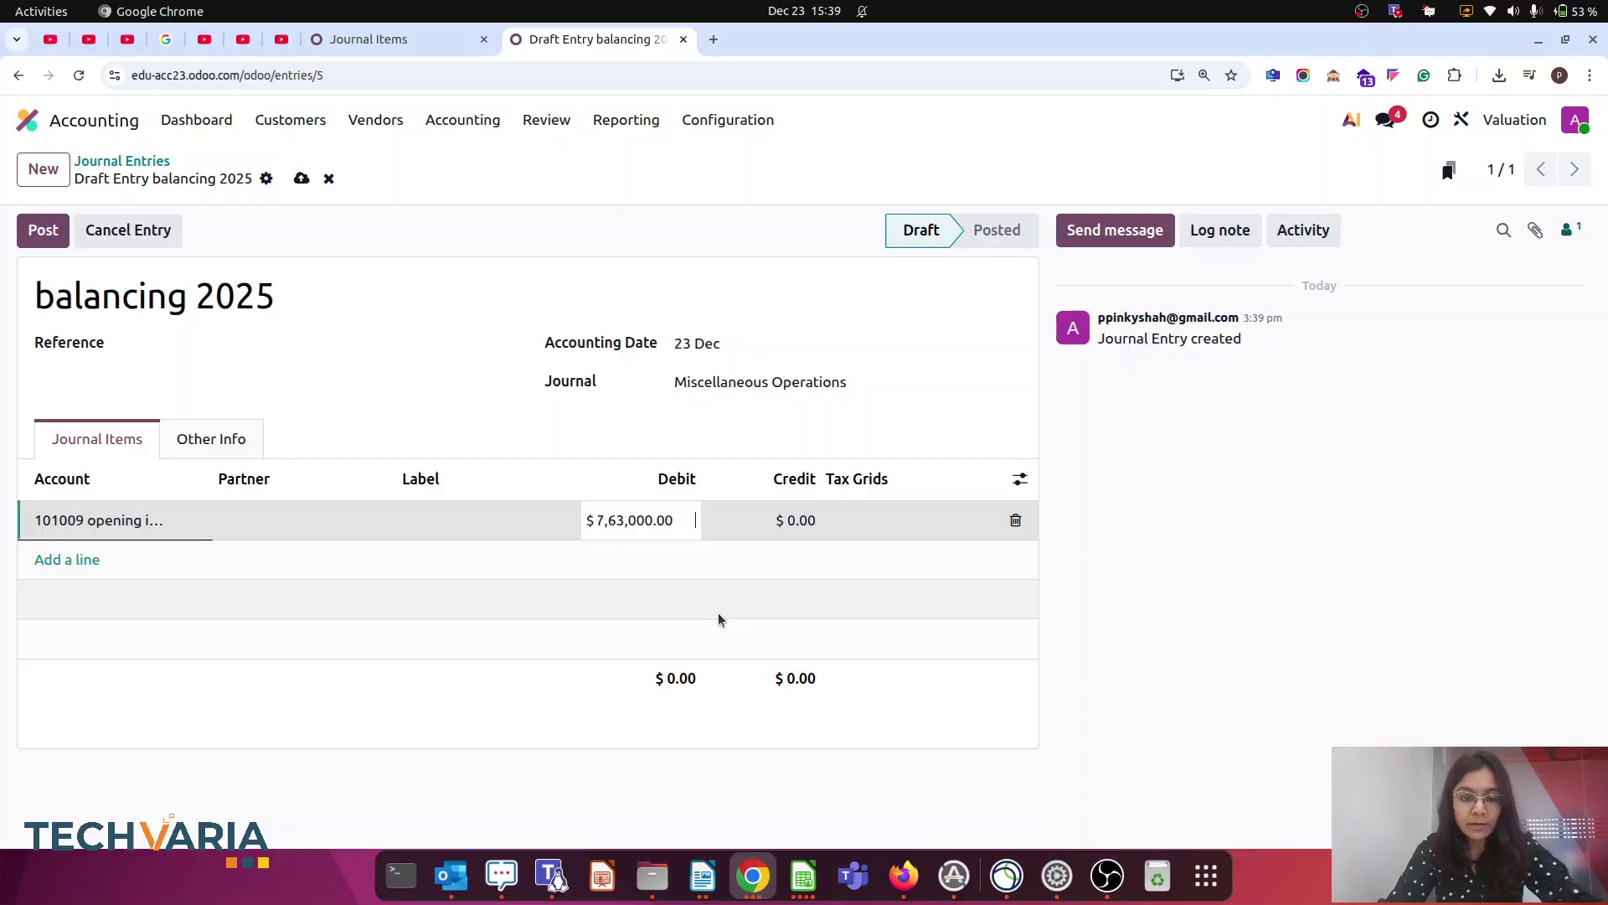
left_click(1186, 650)
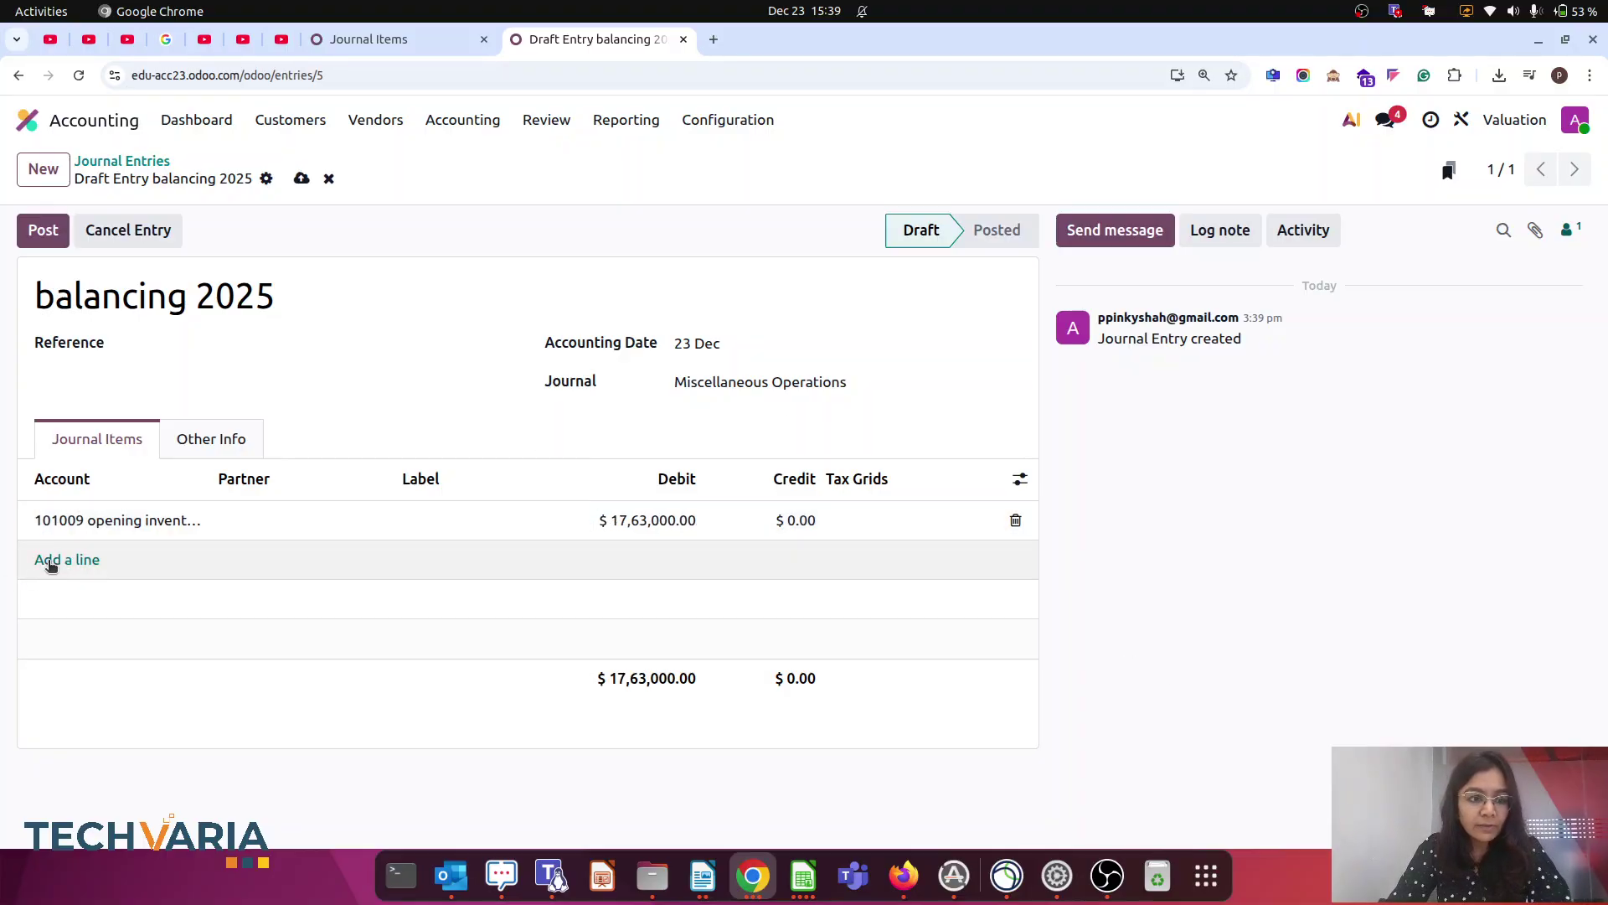
Step: Add a counterpart line on account 999999 Undistributed Profits/Losses with a credit of $ 17,63,000.00
left_click(50, 559)
type("99")
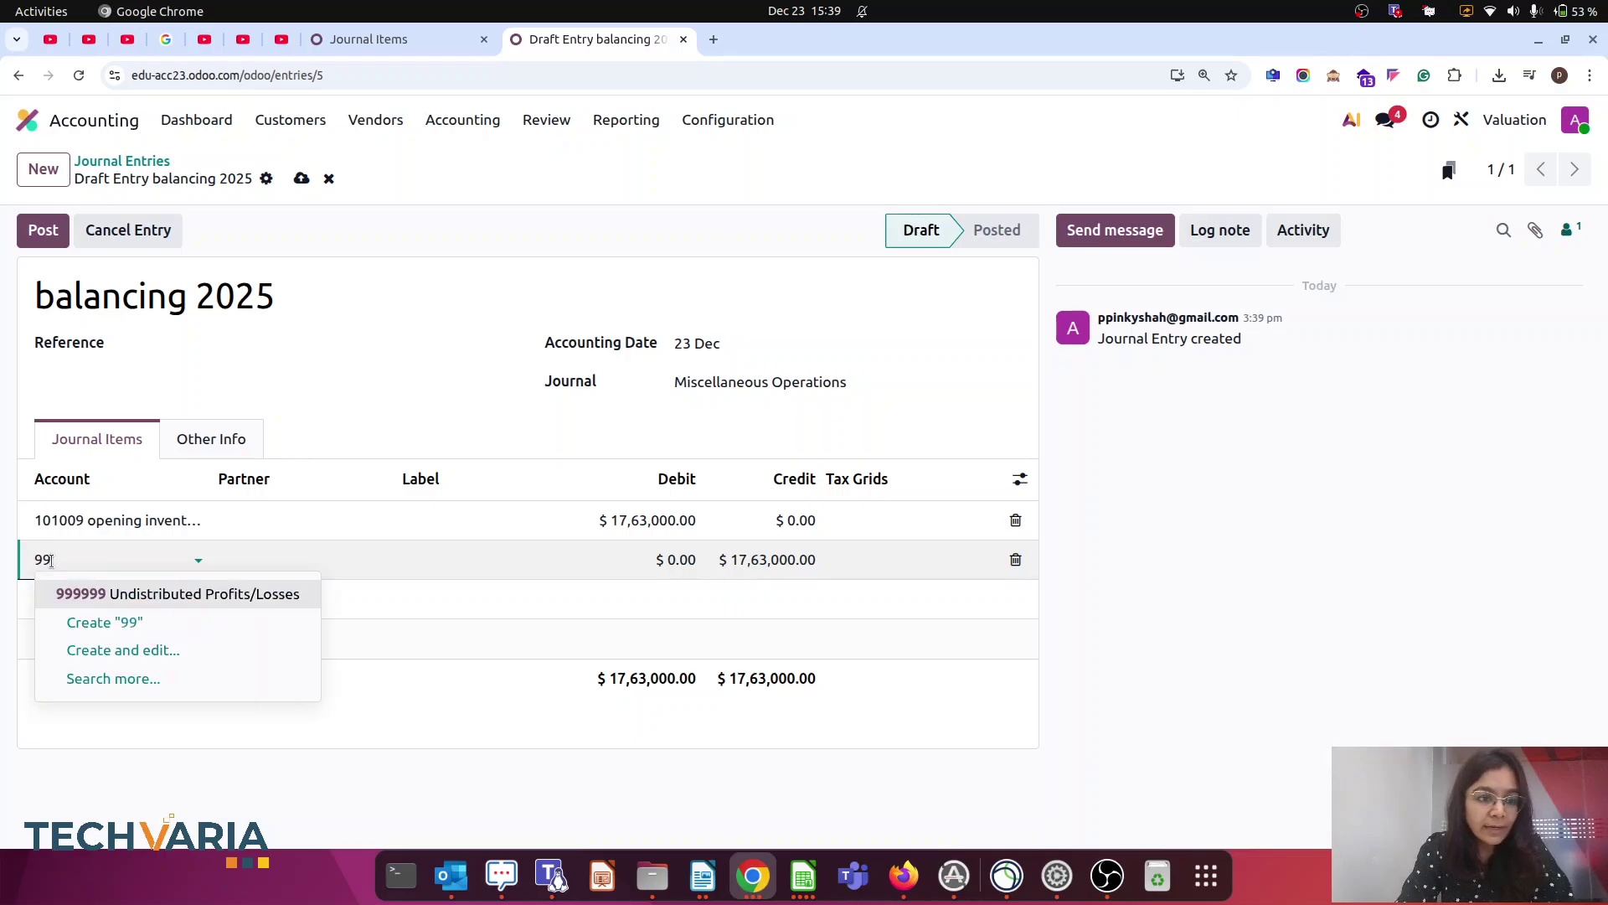
left_click(238, 594)
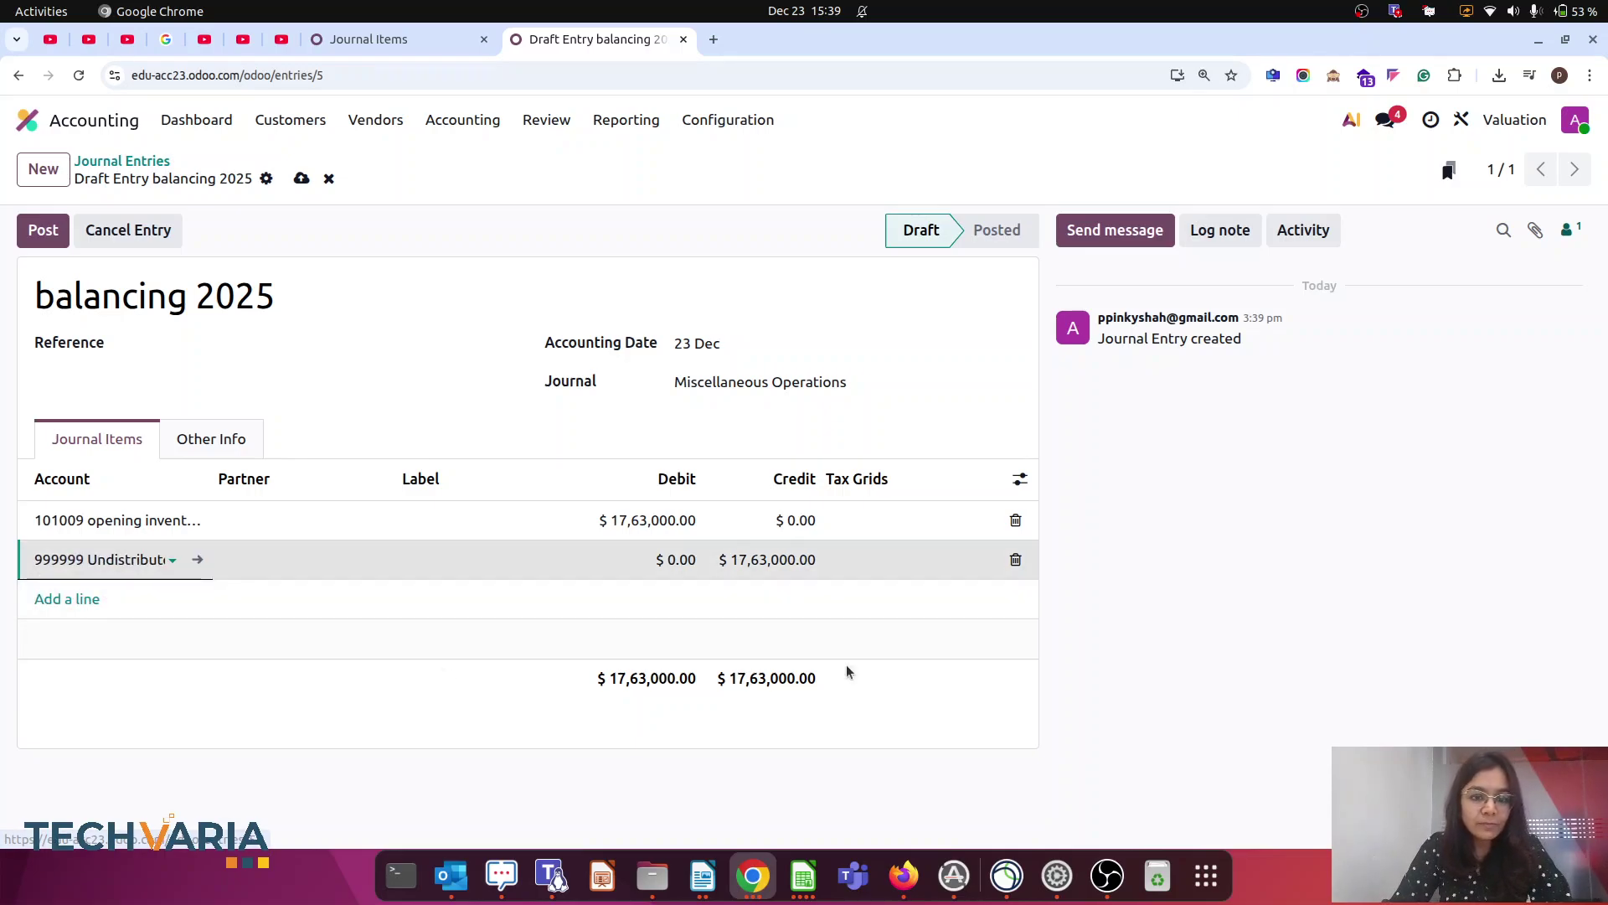
left_click(1248, 616)
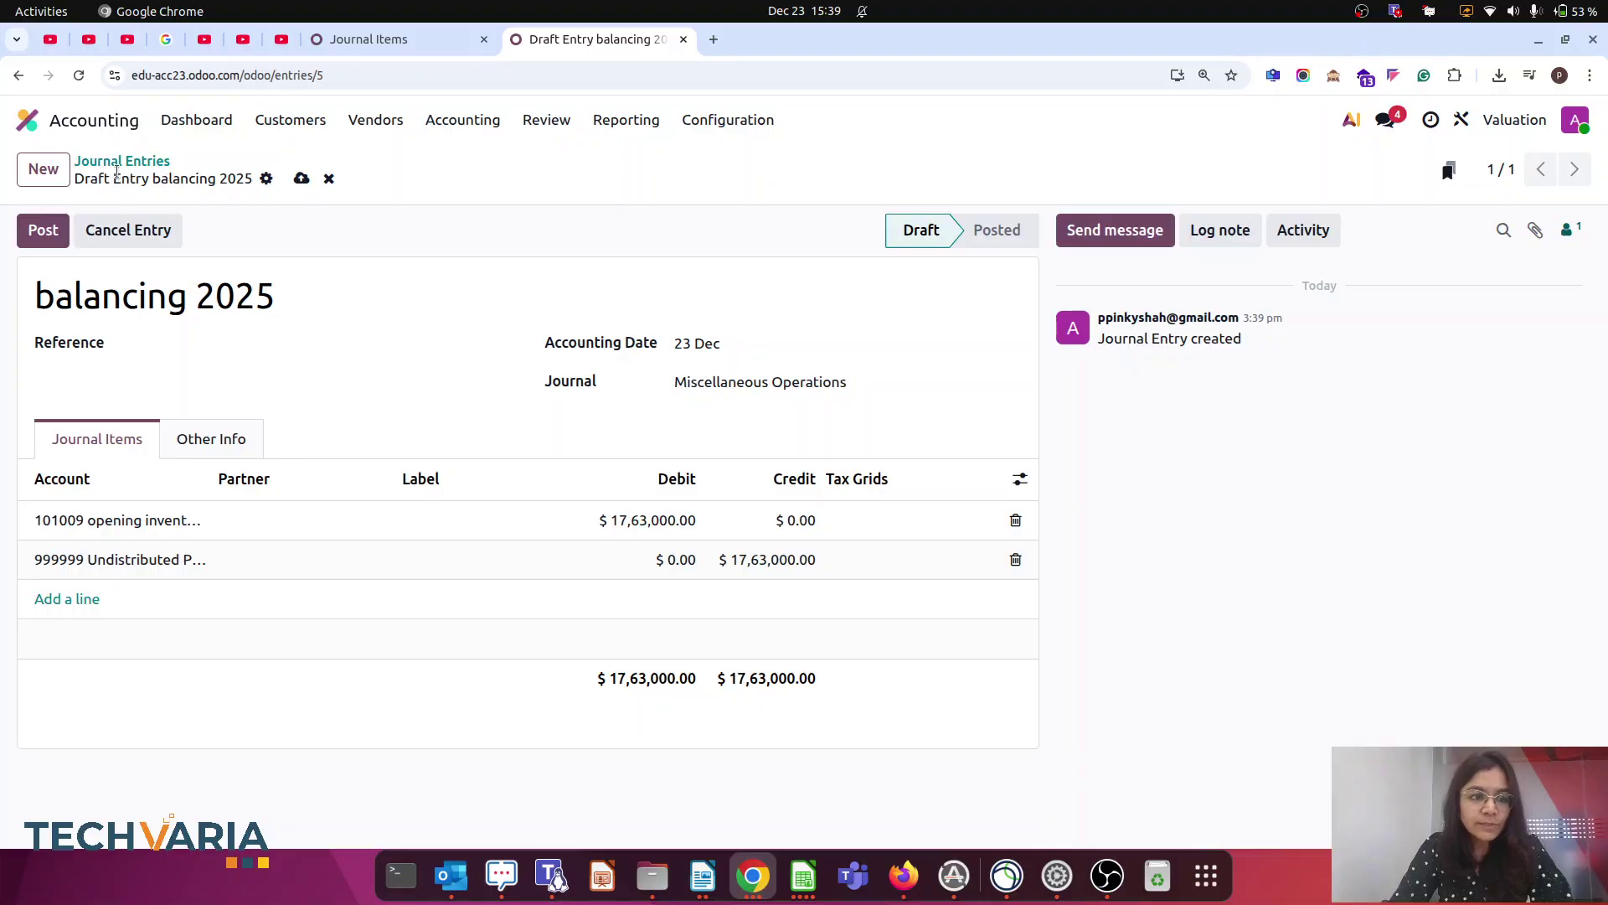
Step: Post the balancing 2025 entry and open the Balance Sheet report to check the opening inventory account
left_click(43, 230)
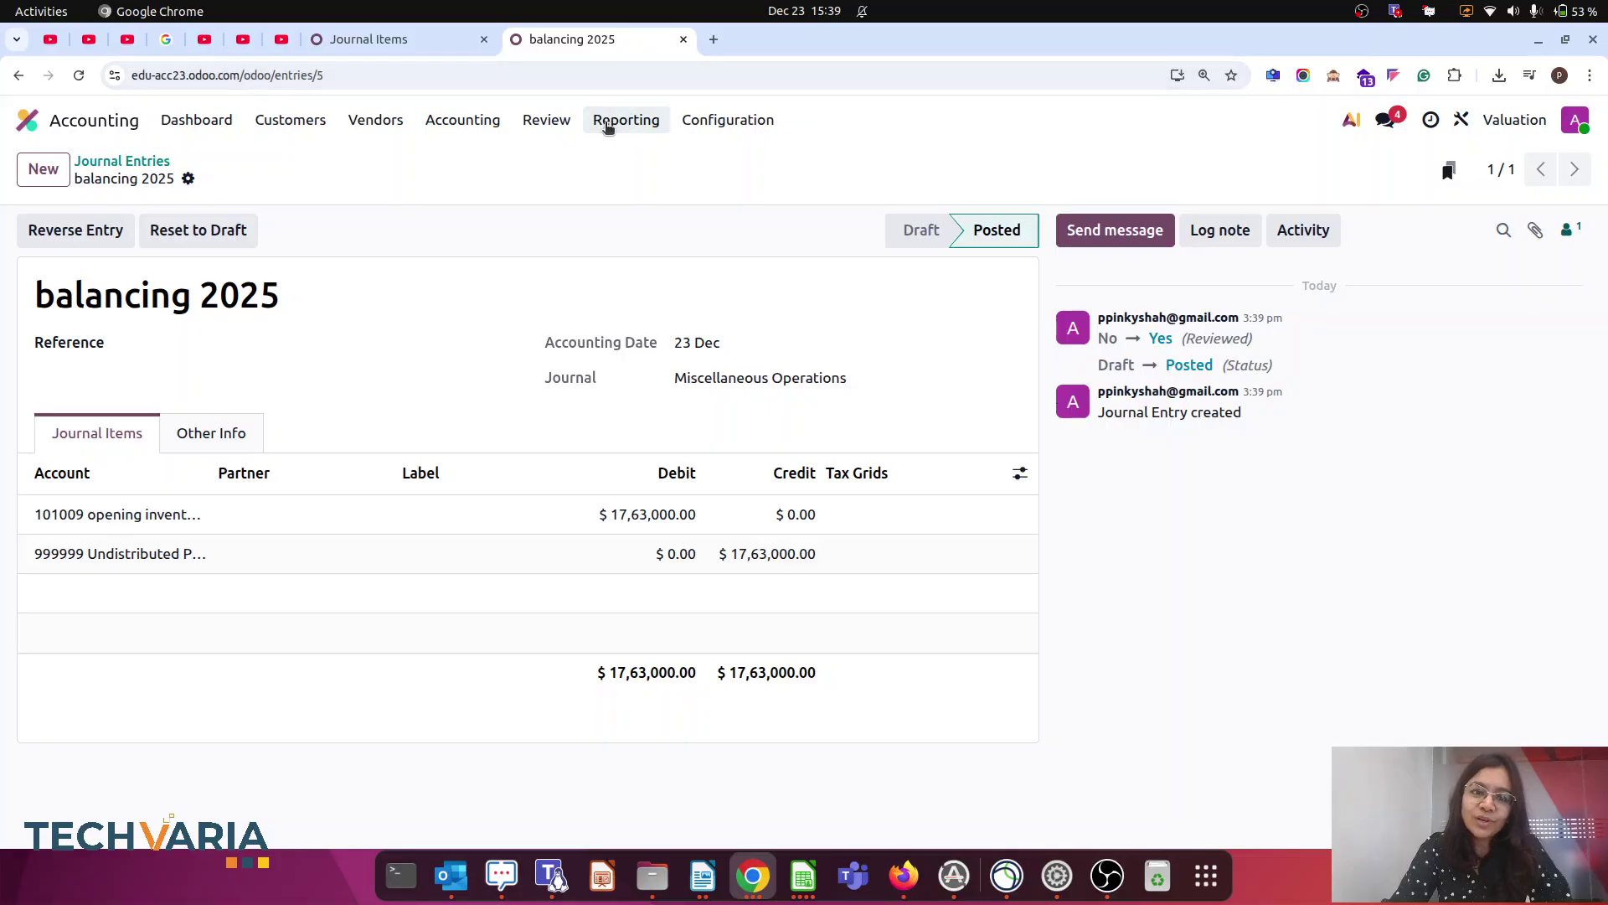
left_click(612, 119)
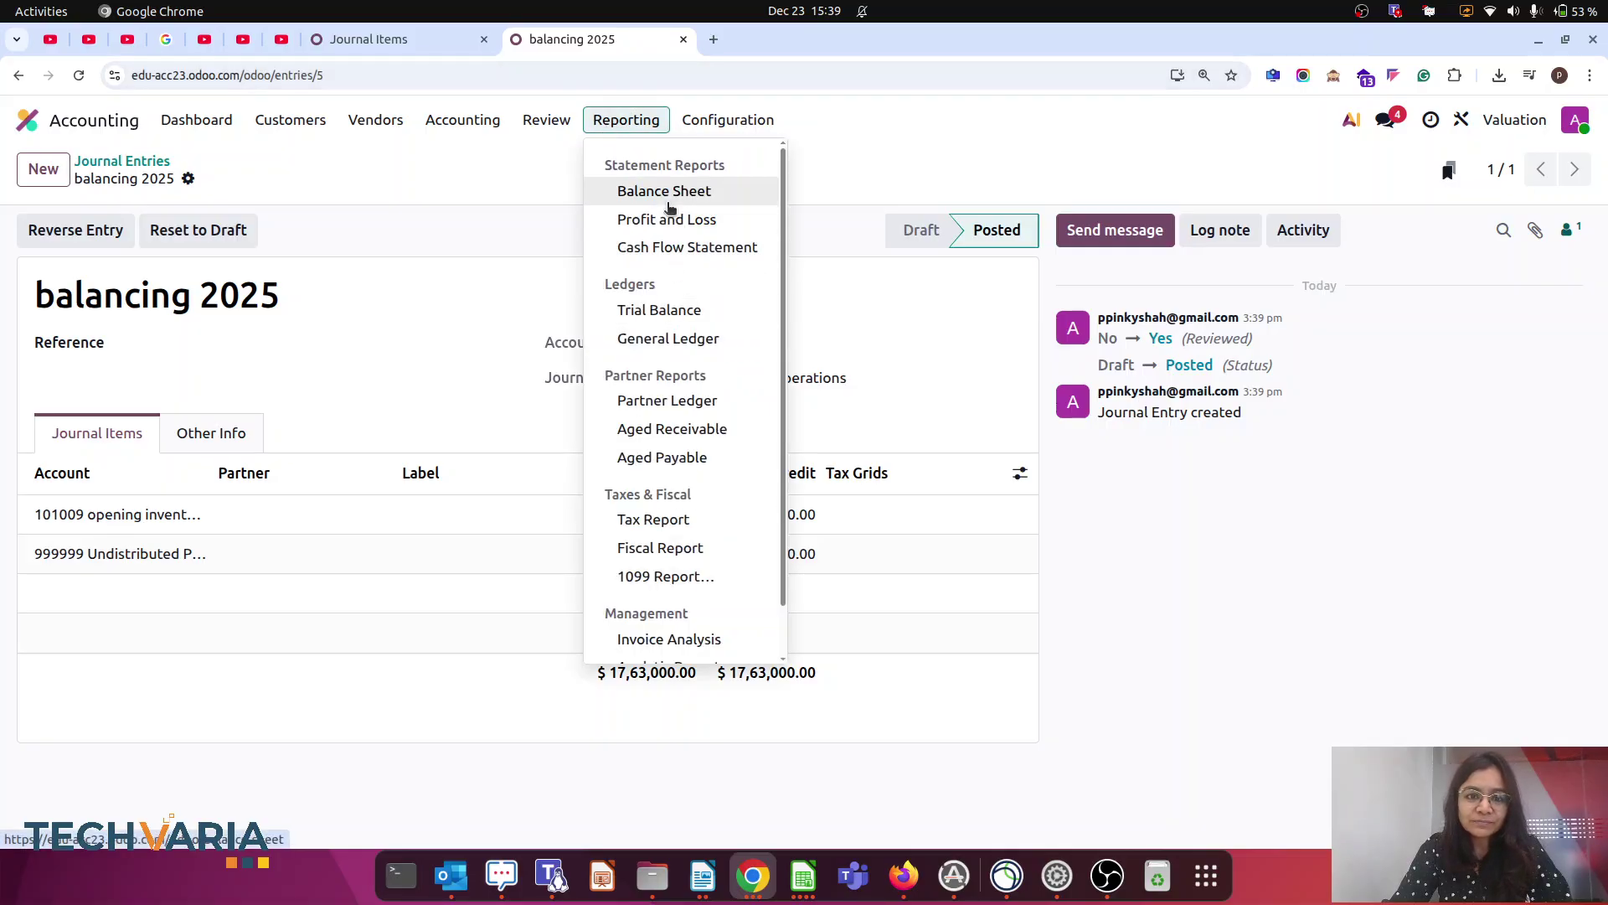
left_click(667, 200)
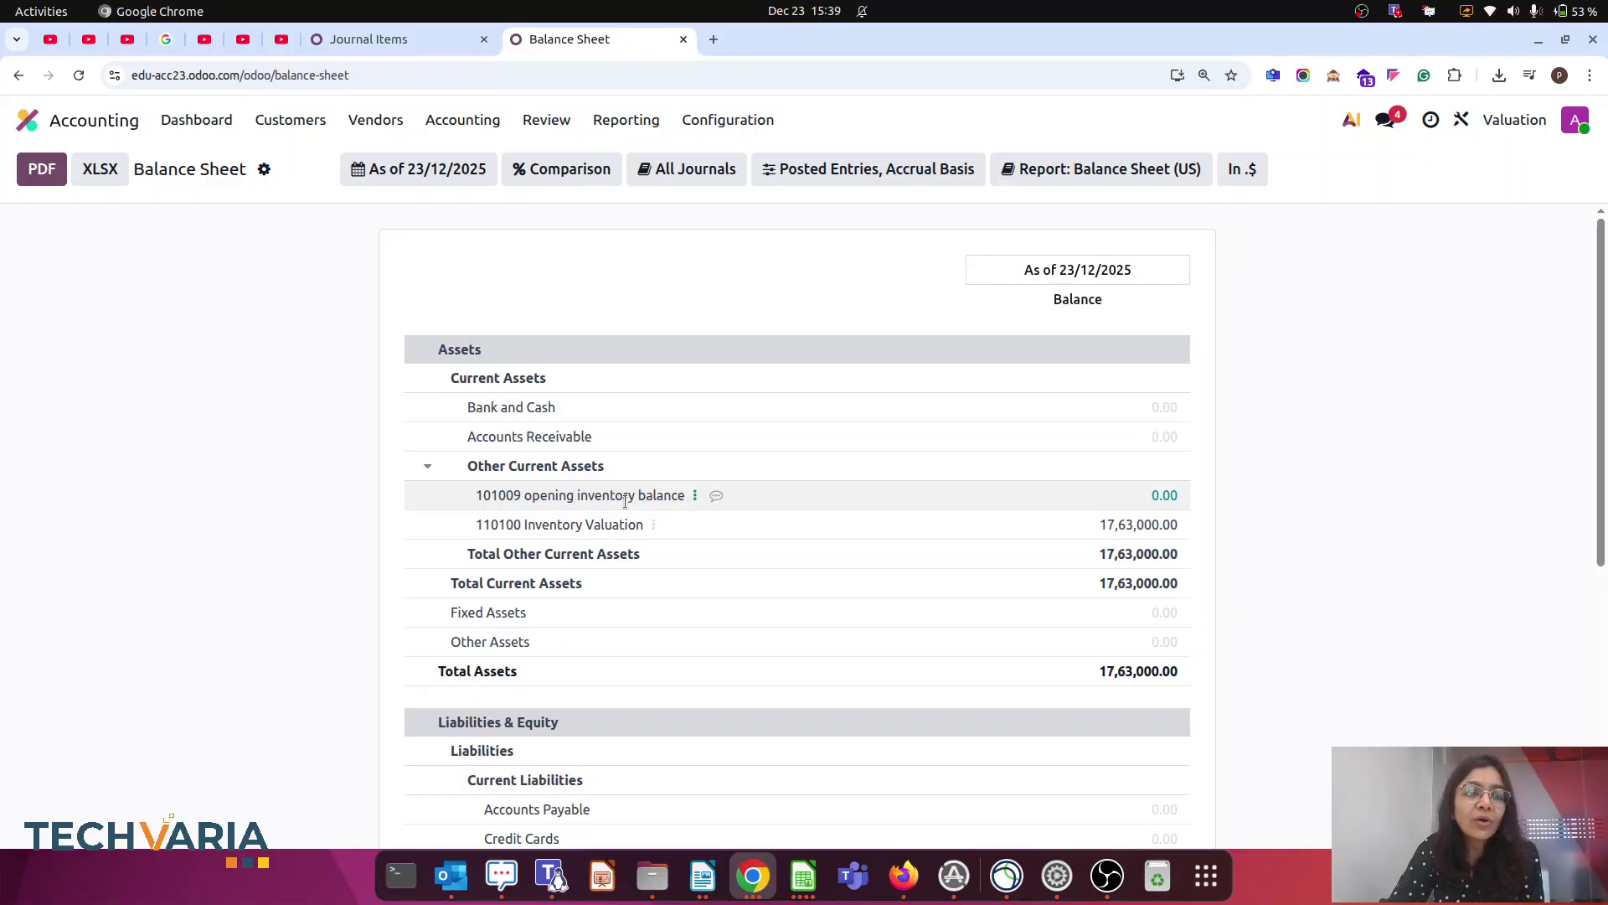
Step: Open Accounting's customer products list and check the imported product names in the stock_quant (6).xlsx spreadsheet
left_click(29, 134)
type("prod")
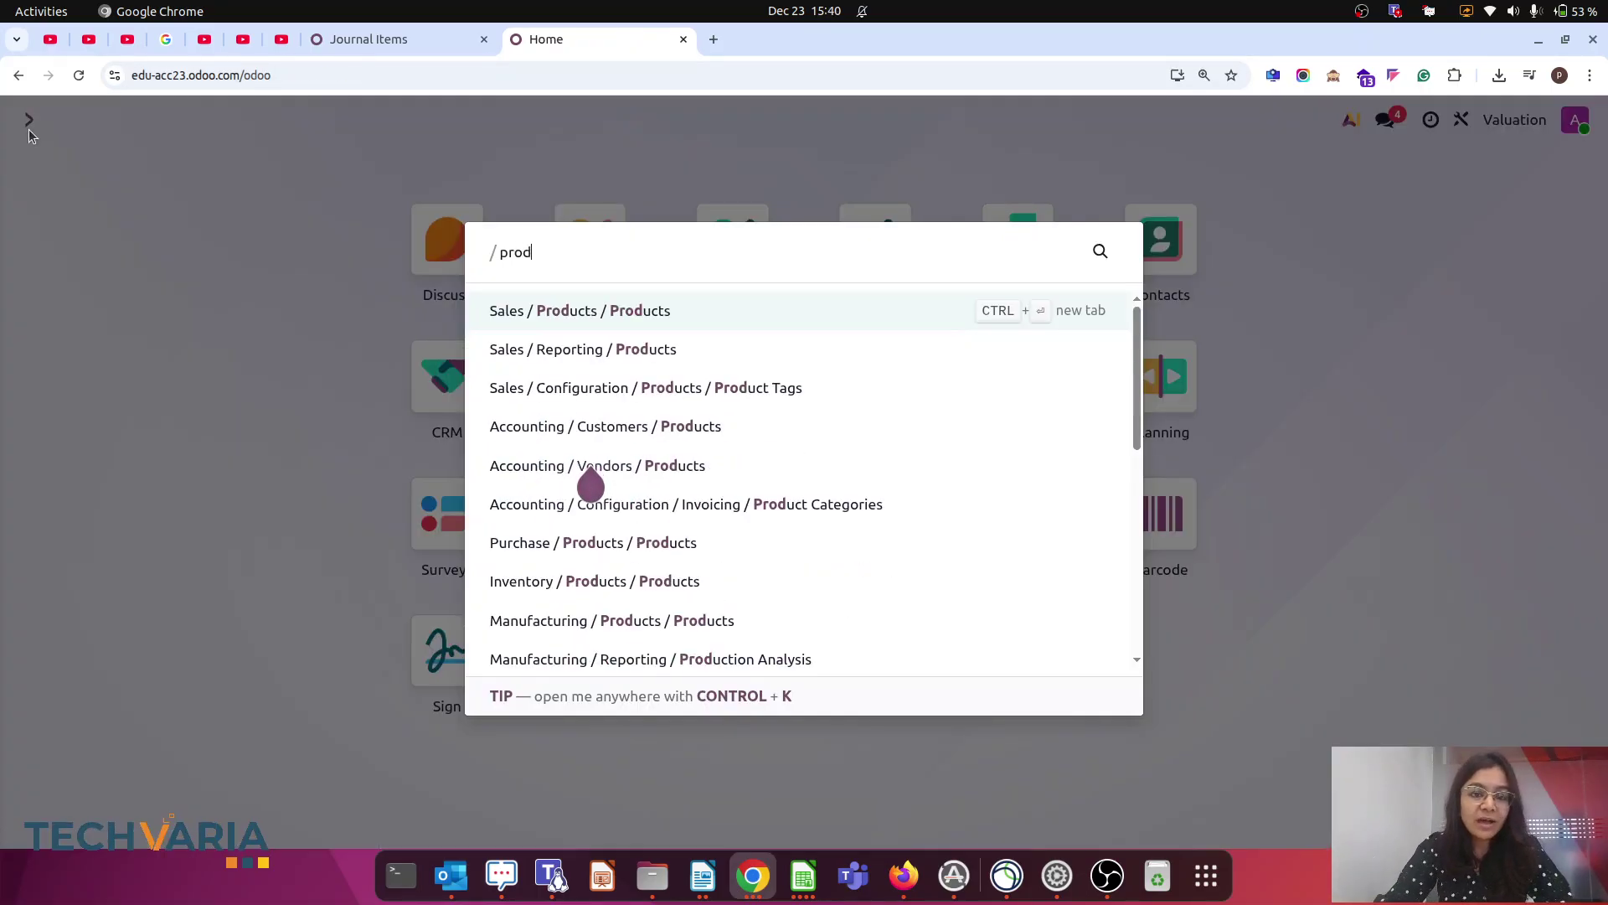
left_click(708, 428)
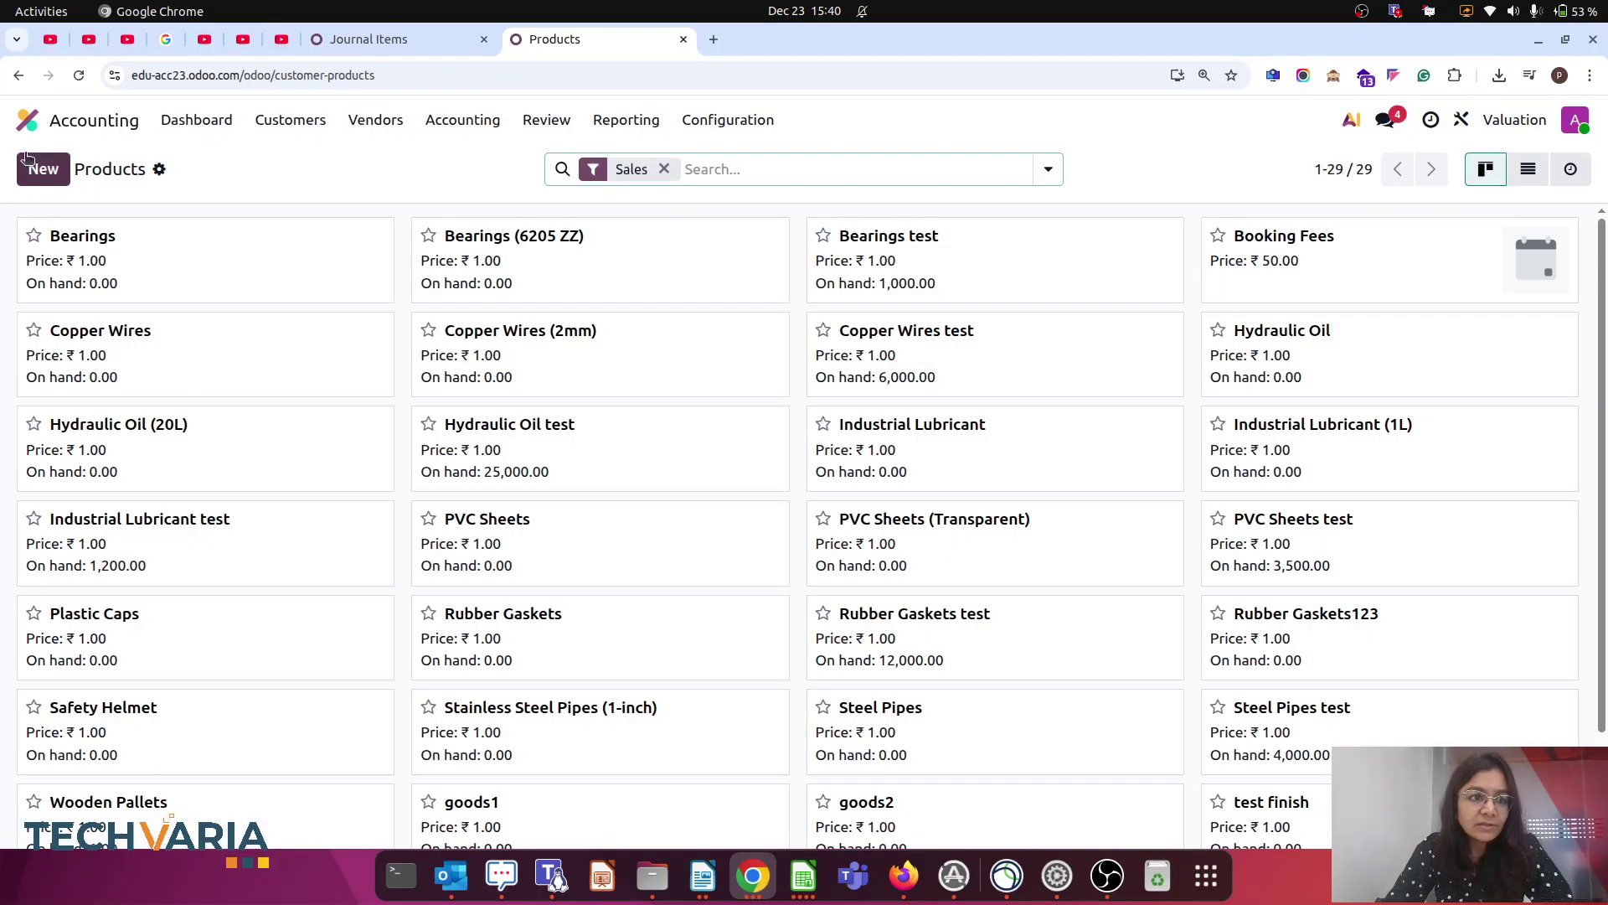
left_click(805, 879)
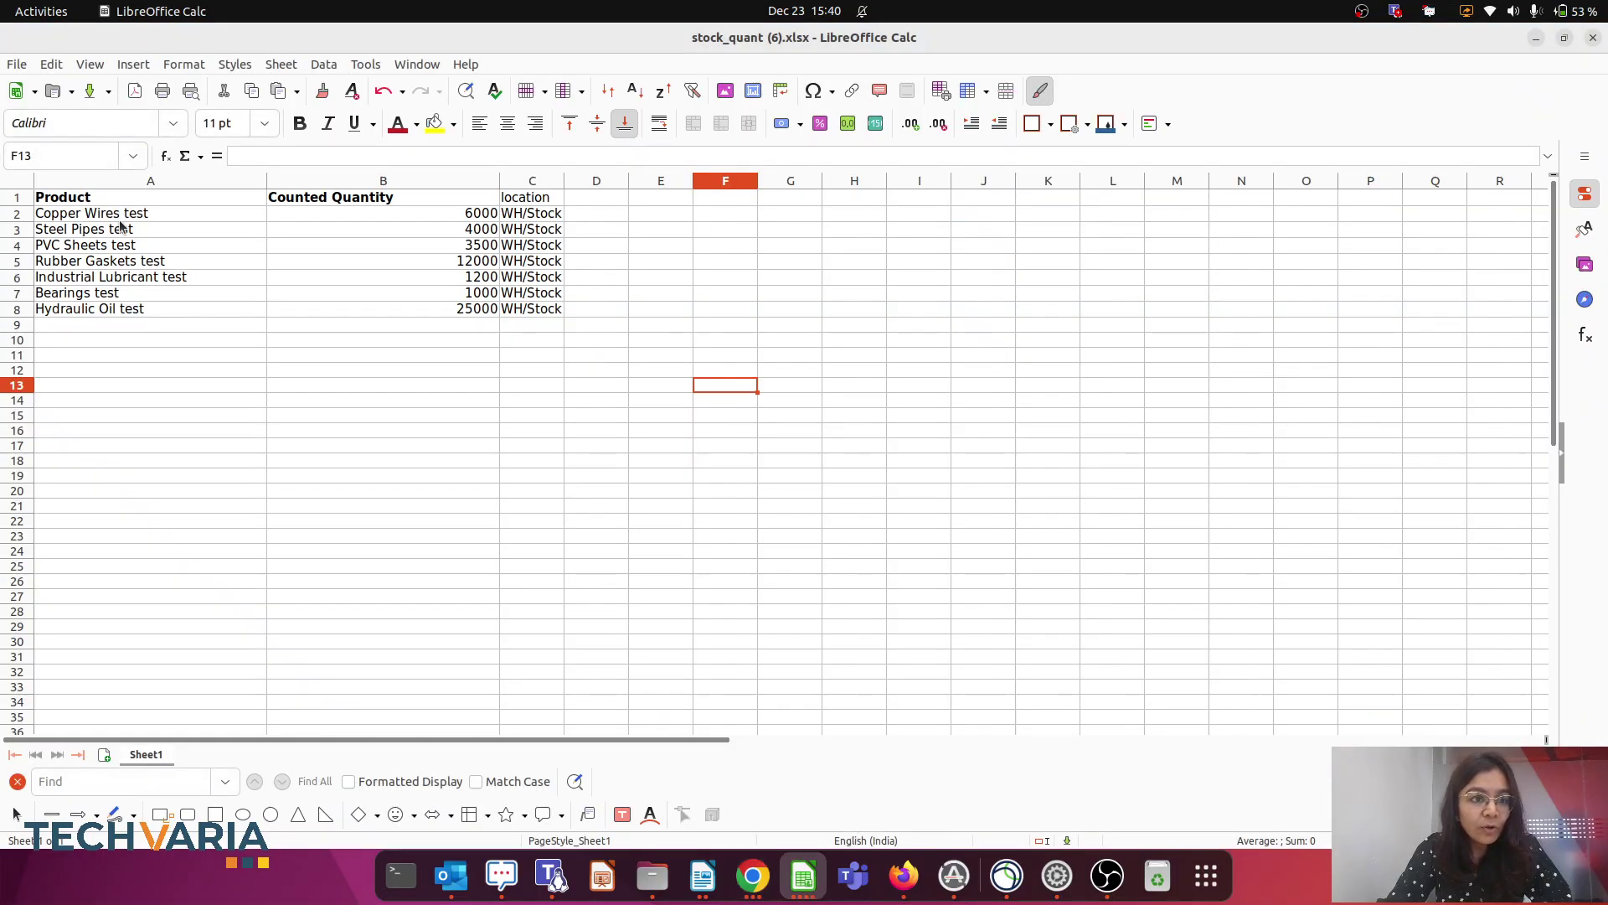
left_click(752, 875)
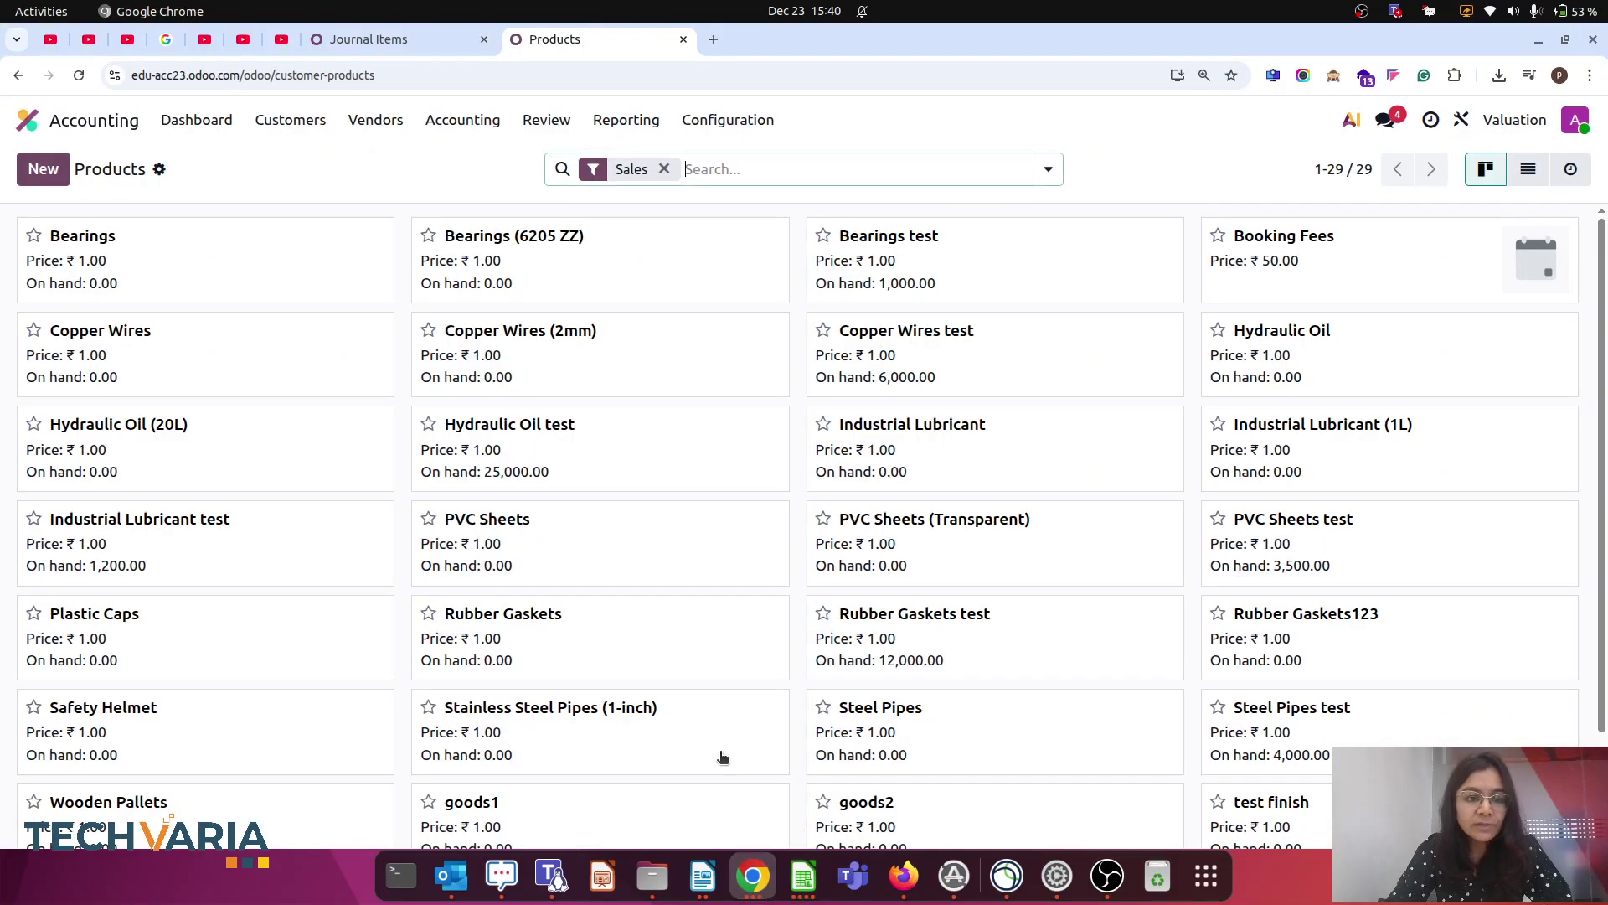
Step: Search the products for "copper" and open Copper Wires test to review its cost and quantity on hand
type("d")
key("BackSpace")
key("BackSpace")
type("opper")
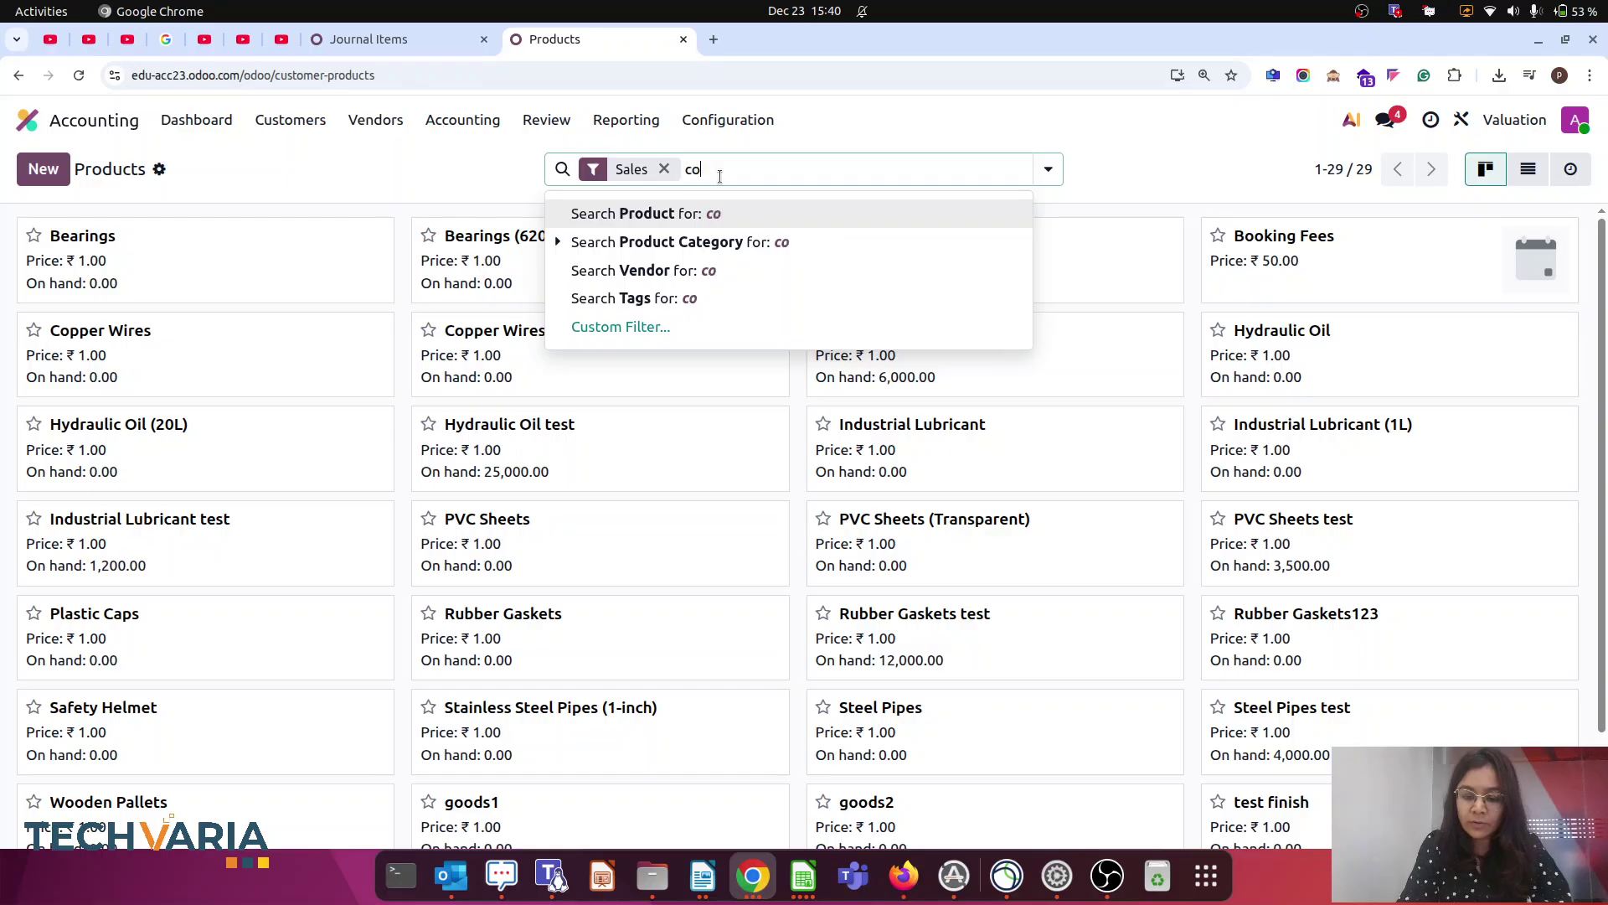
key("Return")
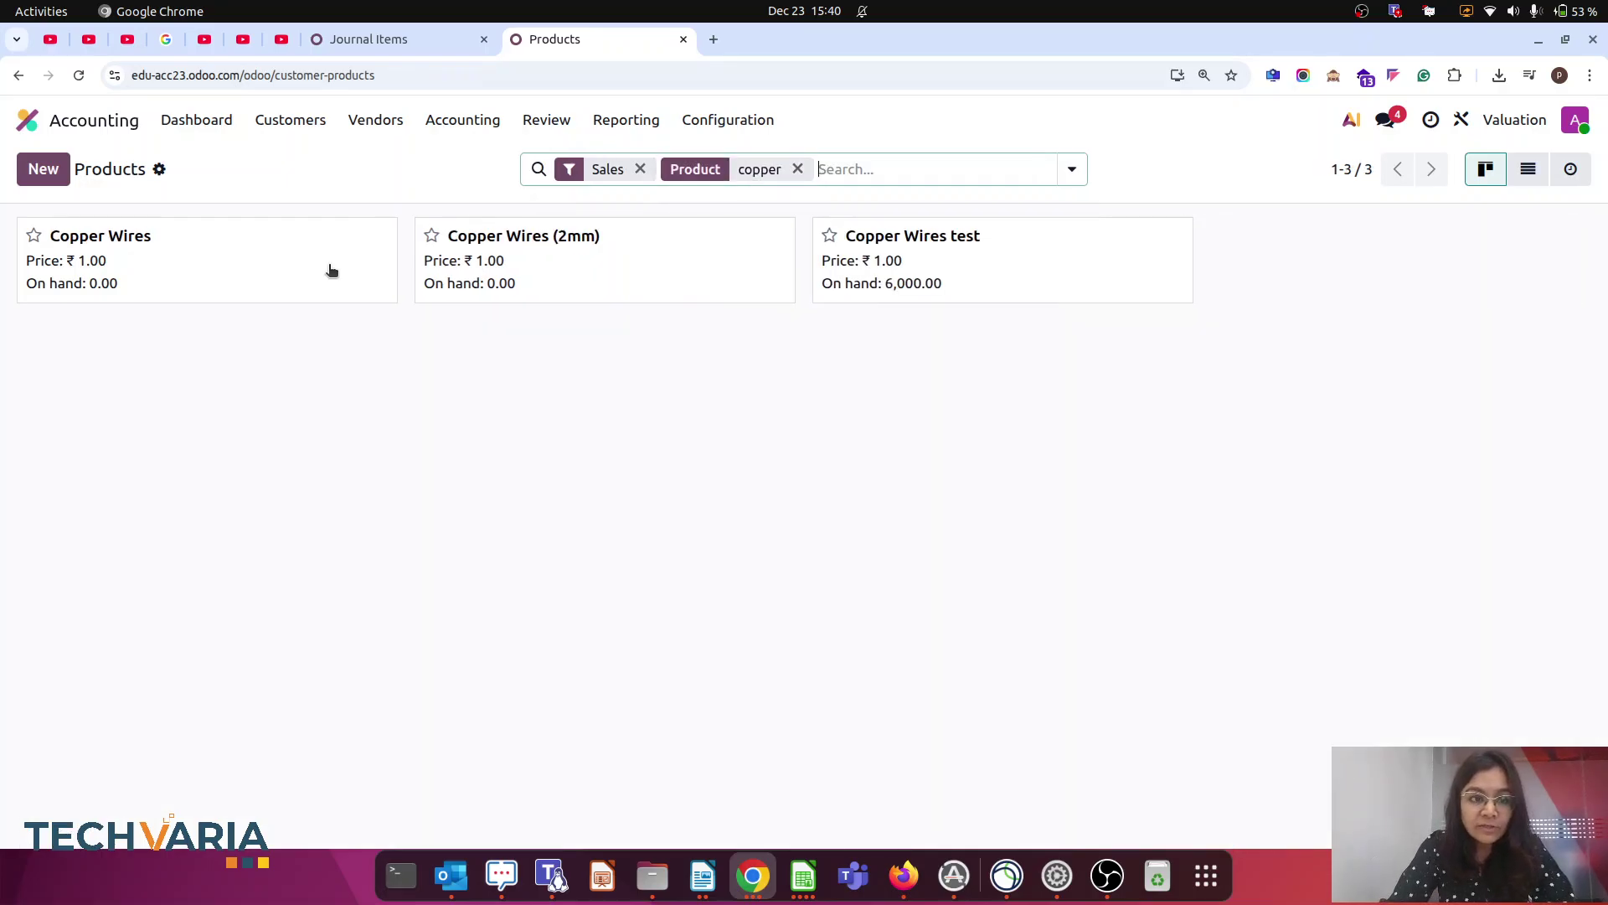
left_click(994, 283)
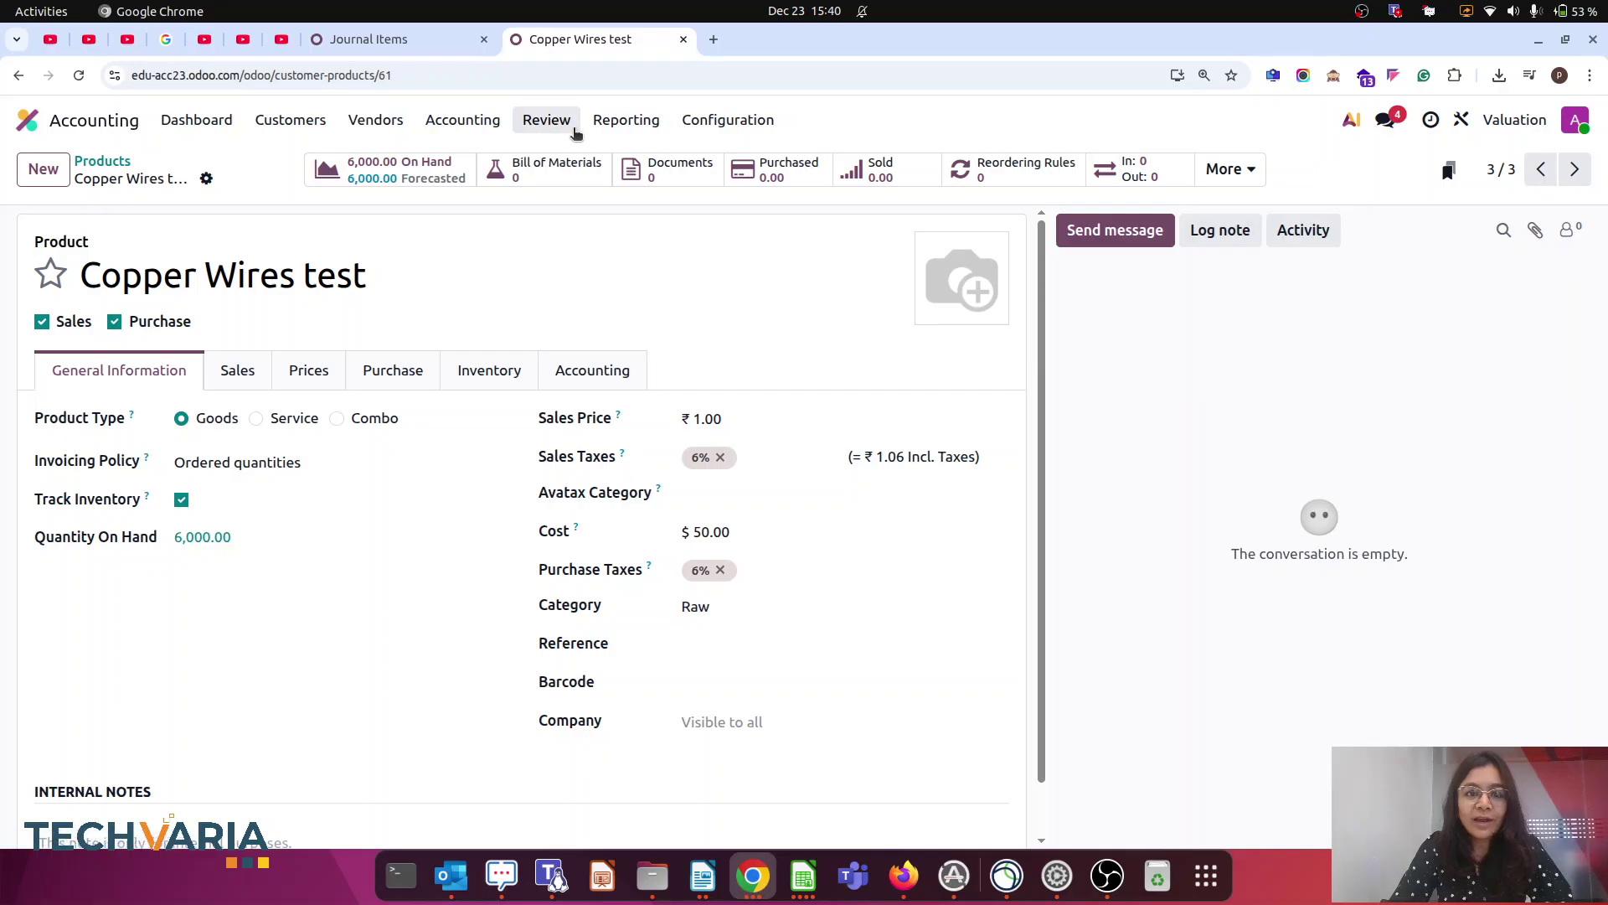
Step: Find and open the Inventory Valuation report to examine the initial balance and ending stock
left_click(645, 124)
left_click(556, 124)
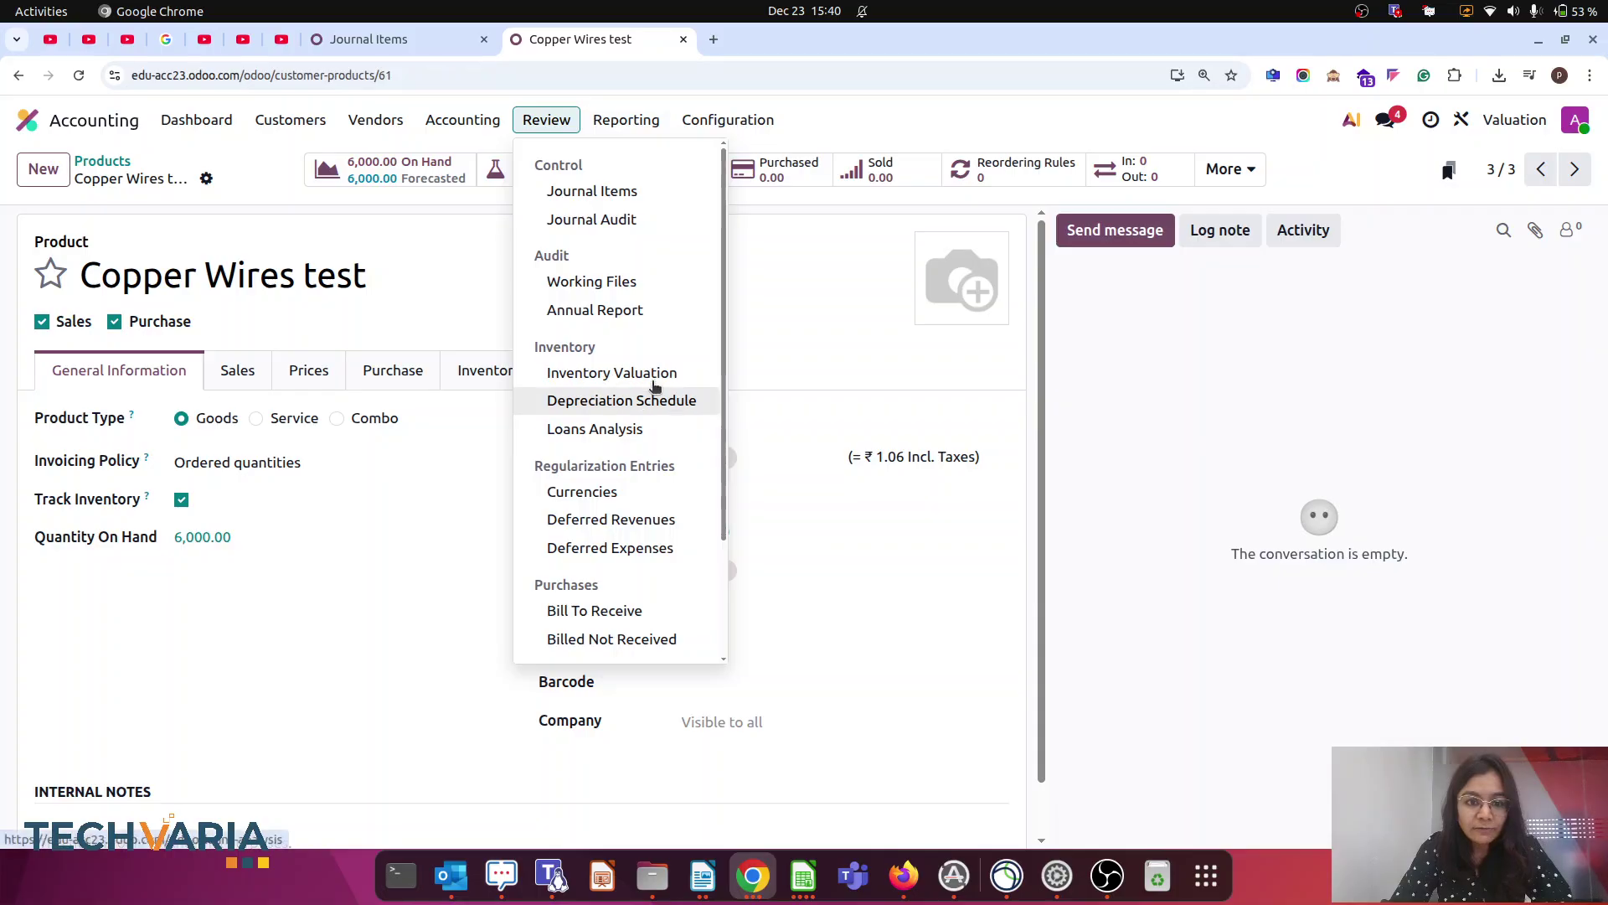
left_click(630, 130)
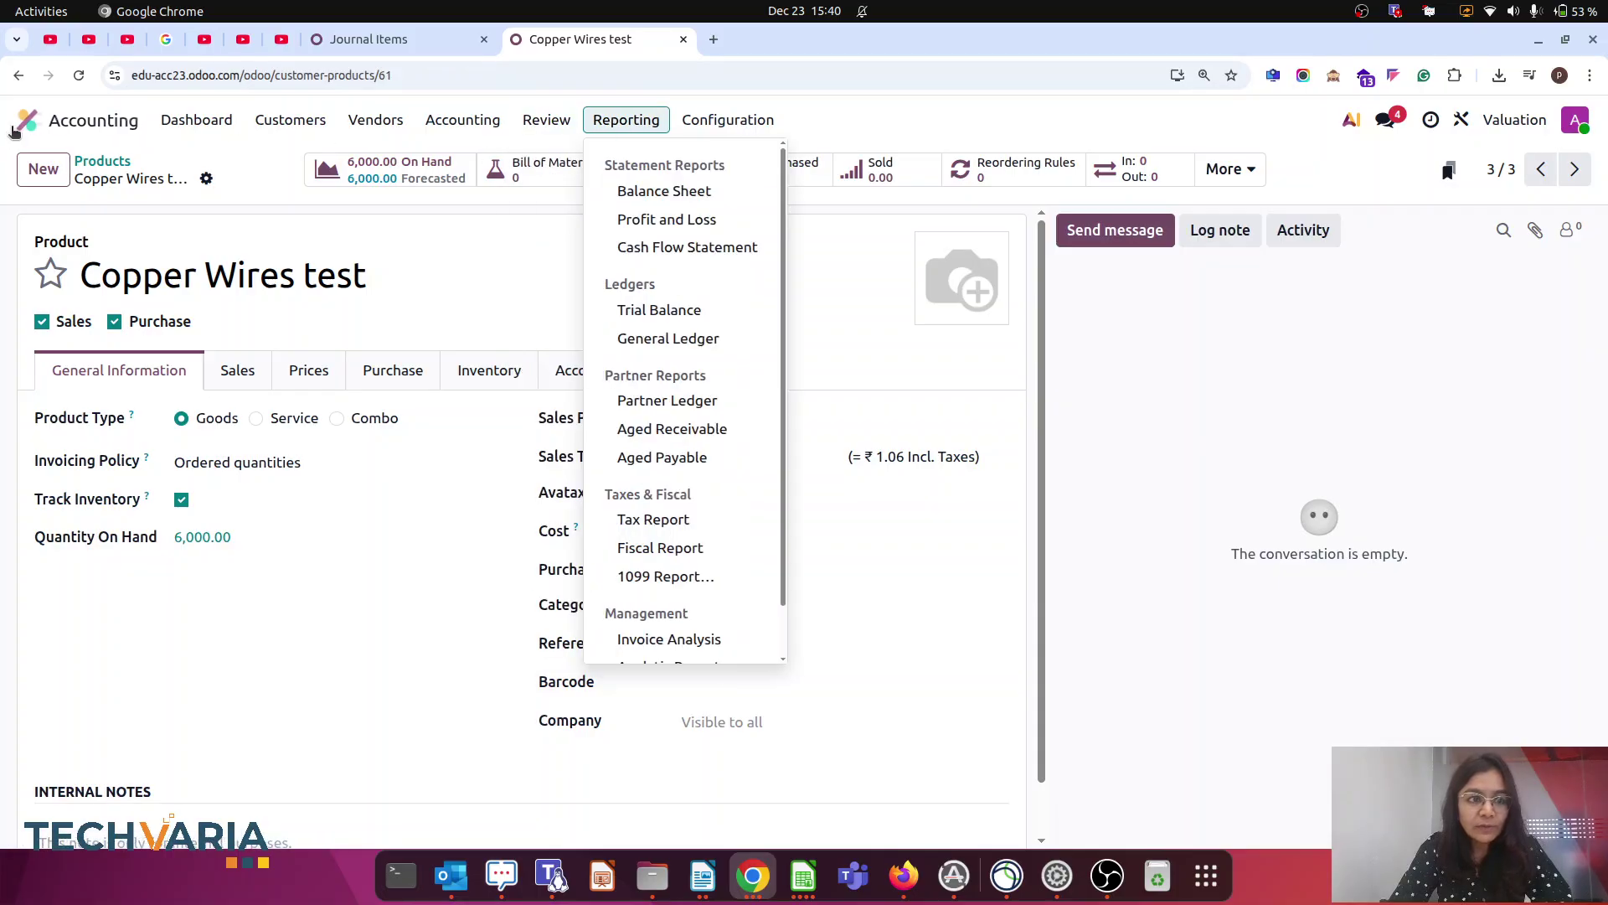
left_click(17, 128)
type("valua")
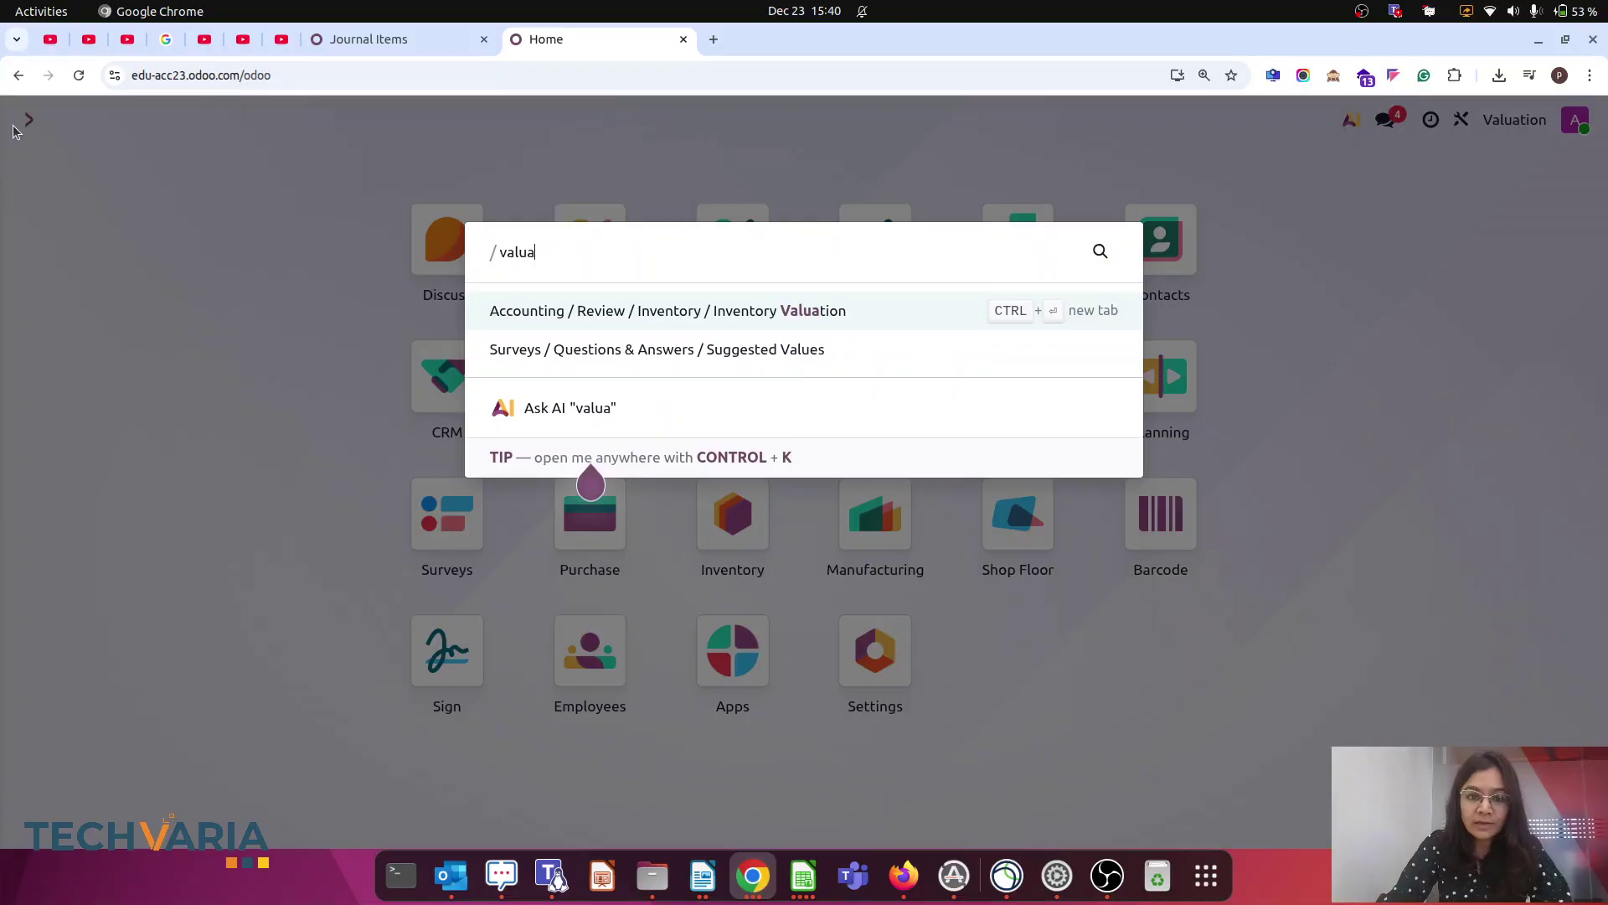
left_click(944, 319)
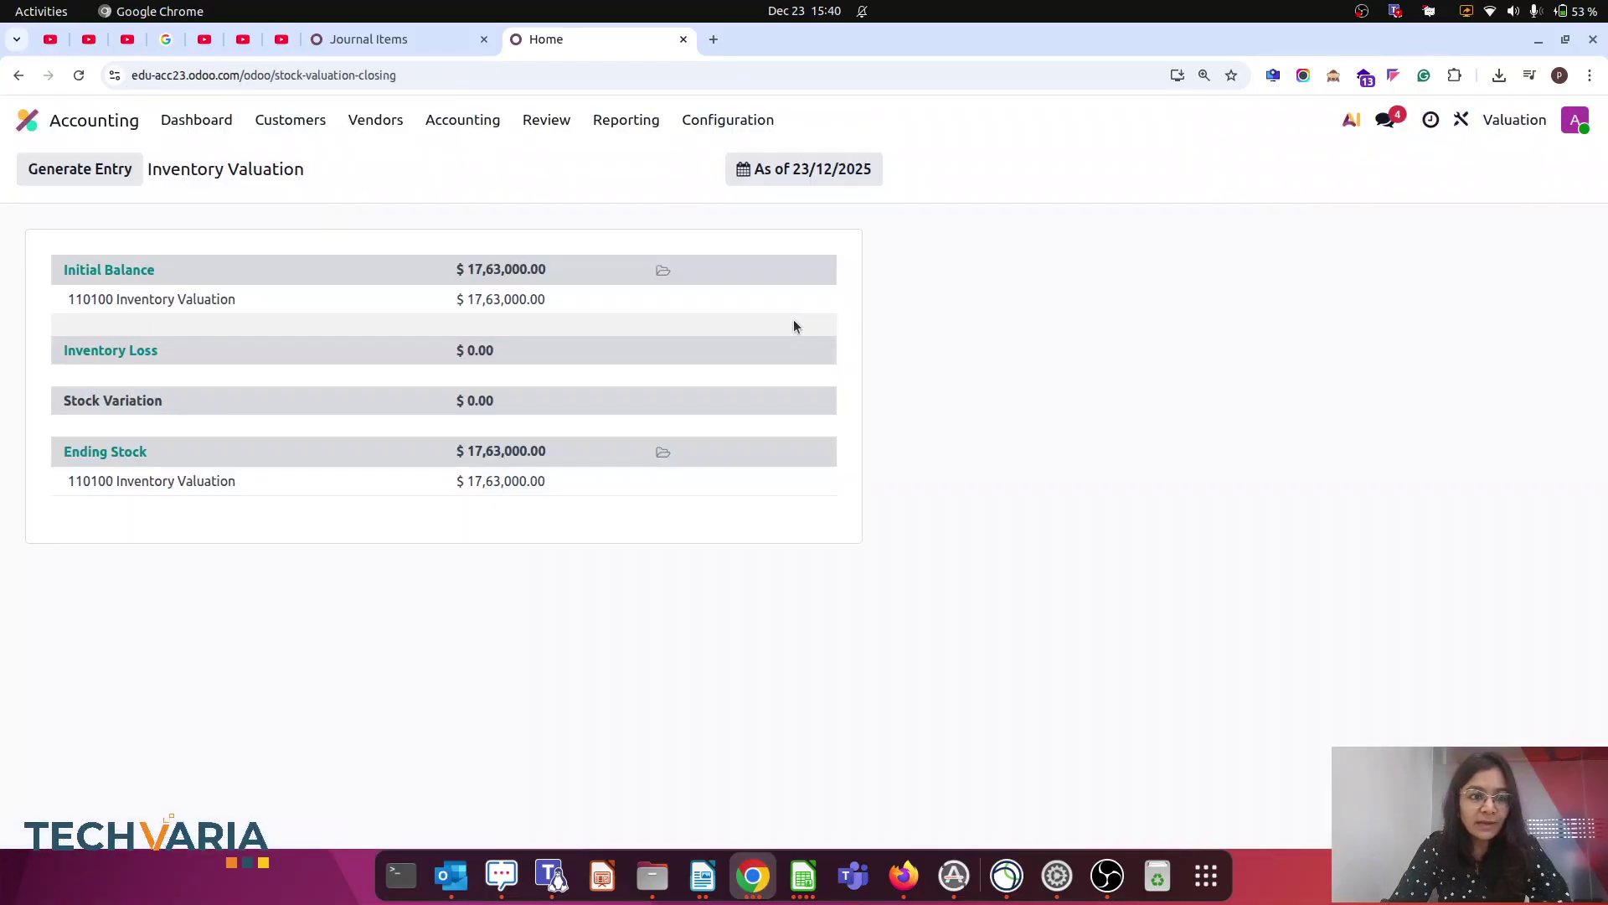